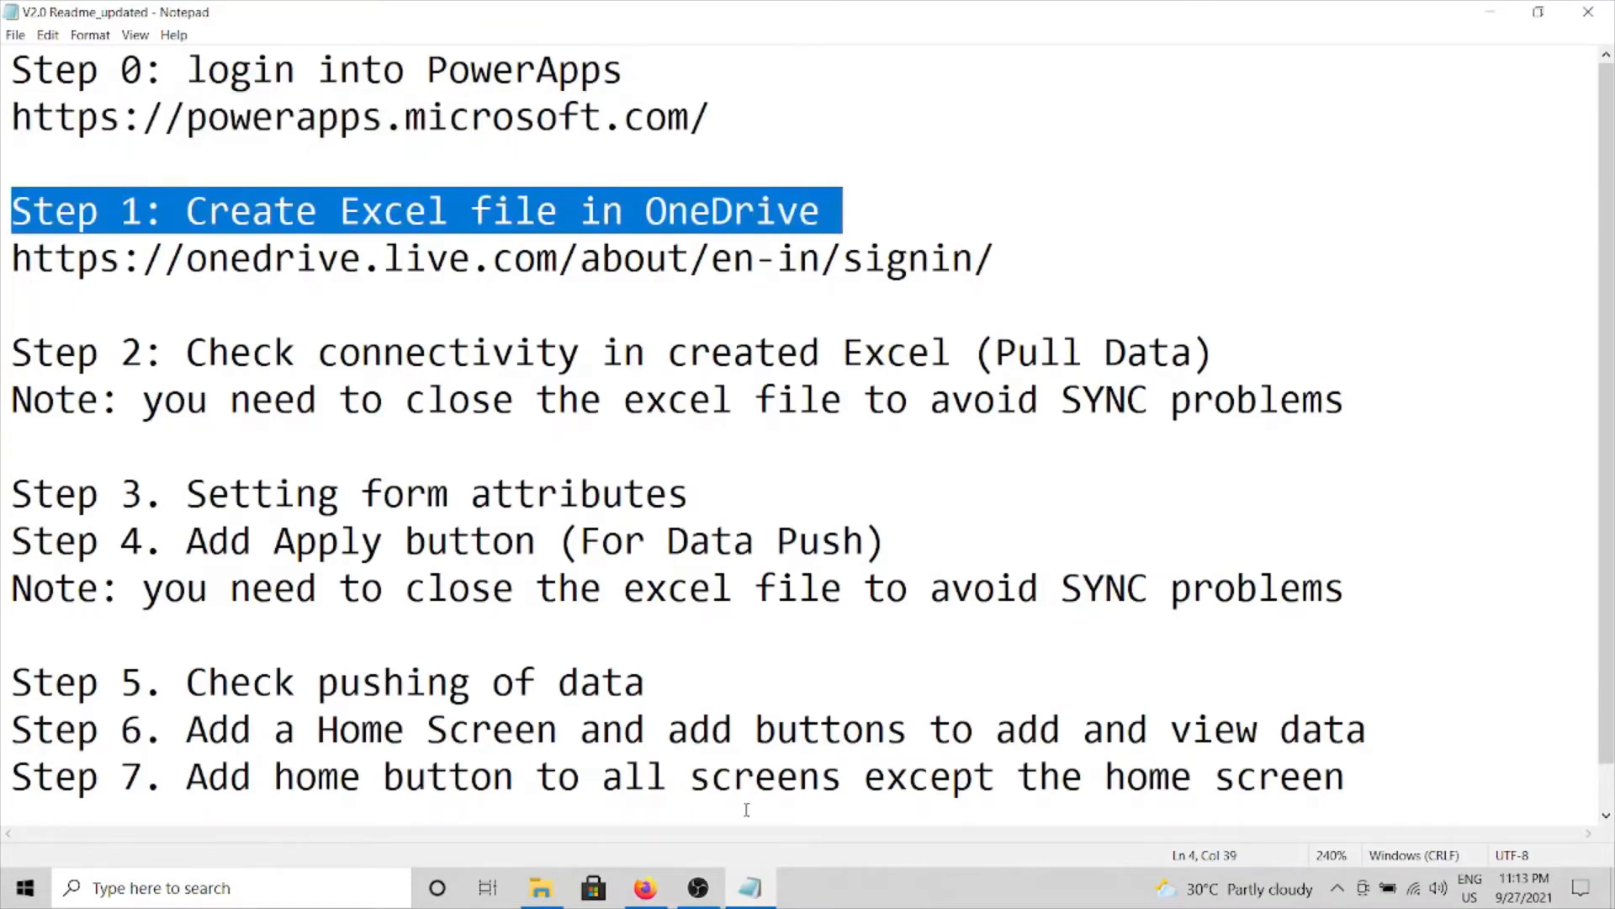
Switch to the browser showing the Power Apps home page.
click(645, 888)
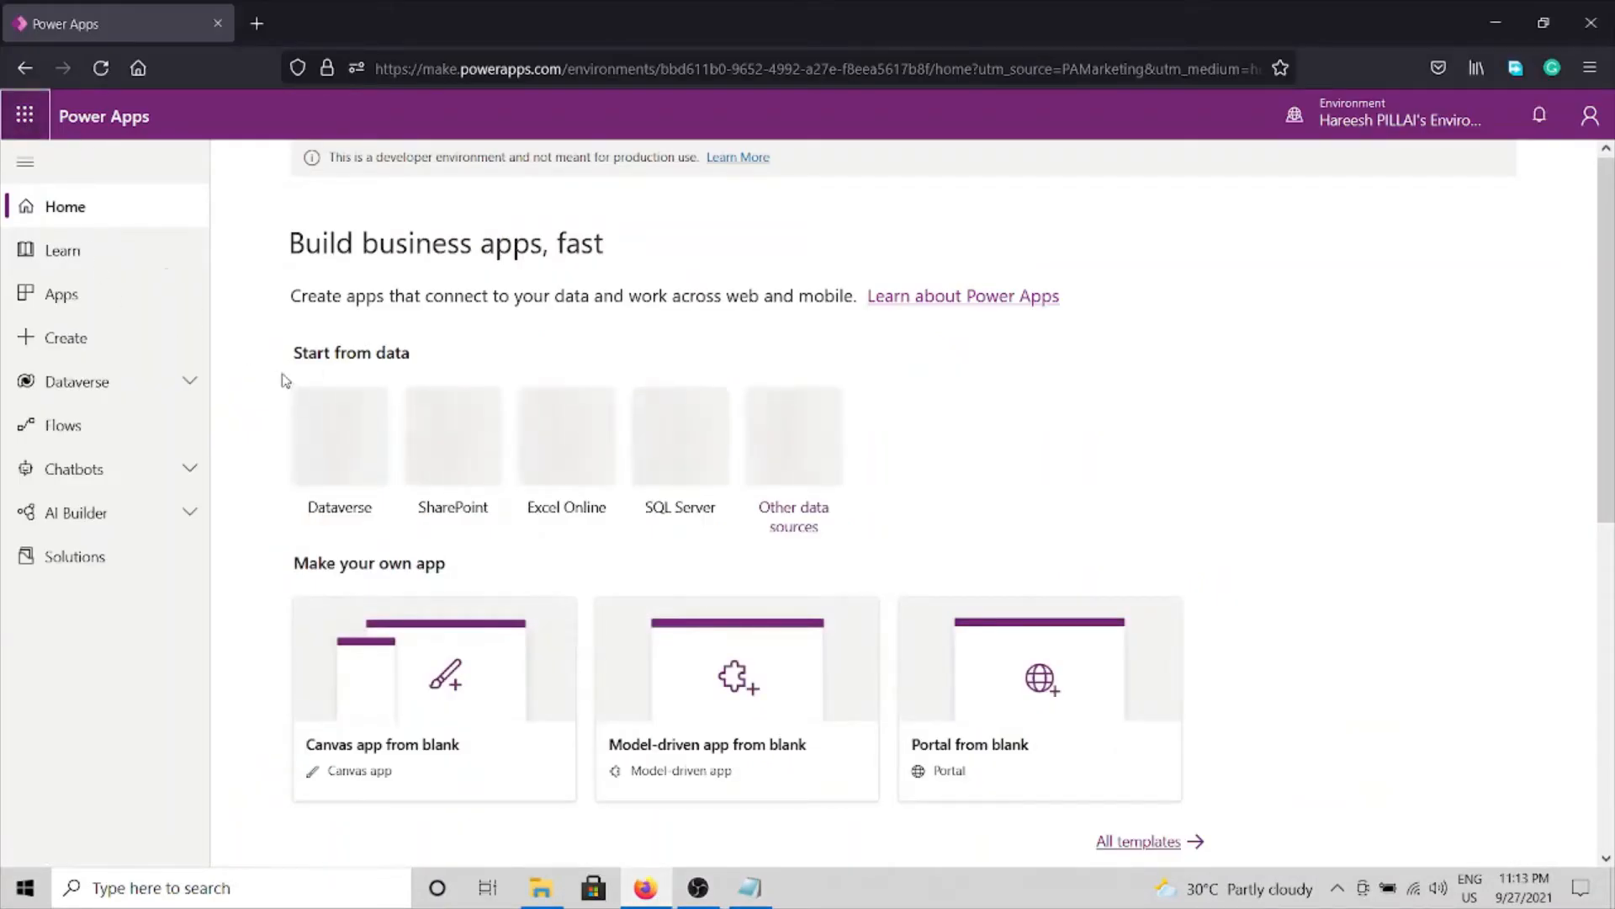
Open OneDrive from the app launcher and create Book.xlsx in the SKEMA PowerApps Demo folder.
click(25, 115)
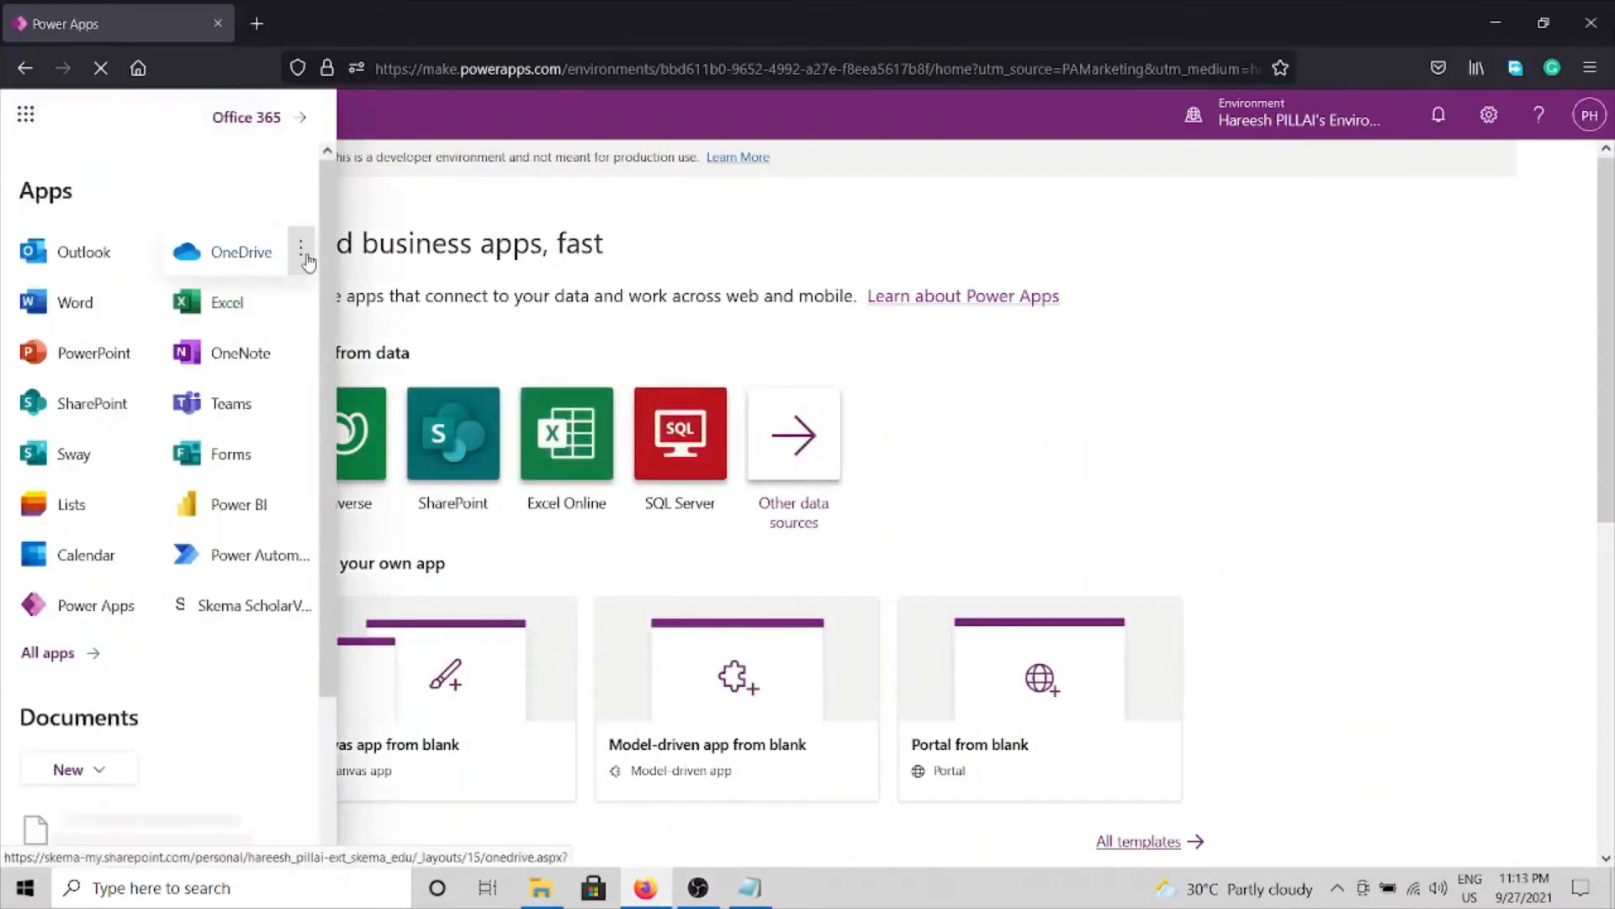
click(308, 262)
click(372, 301)
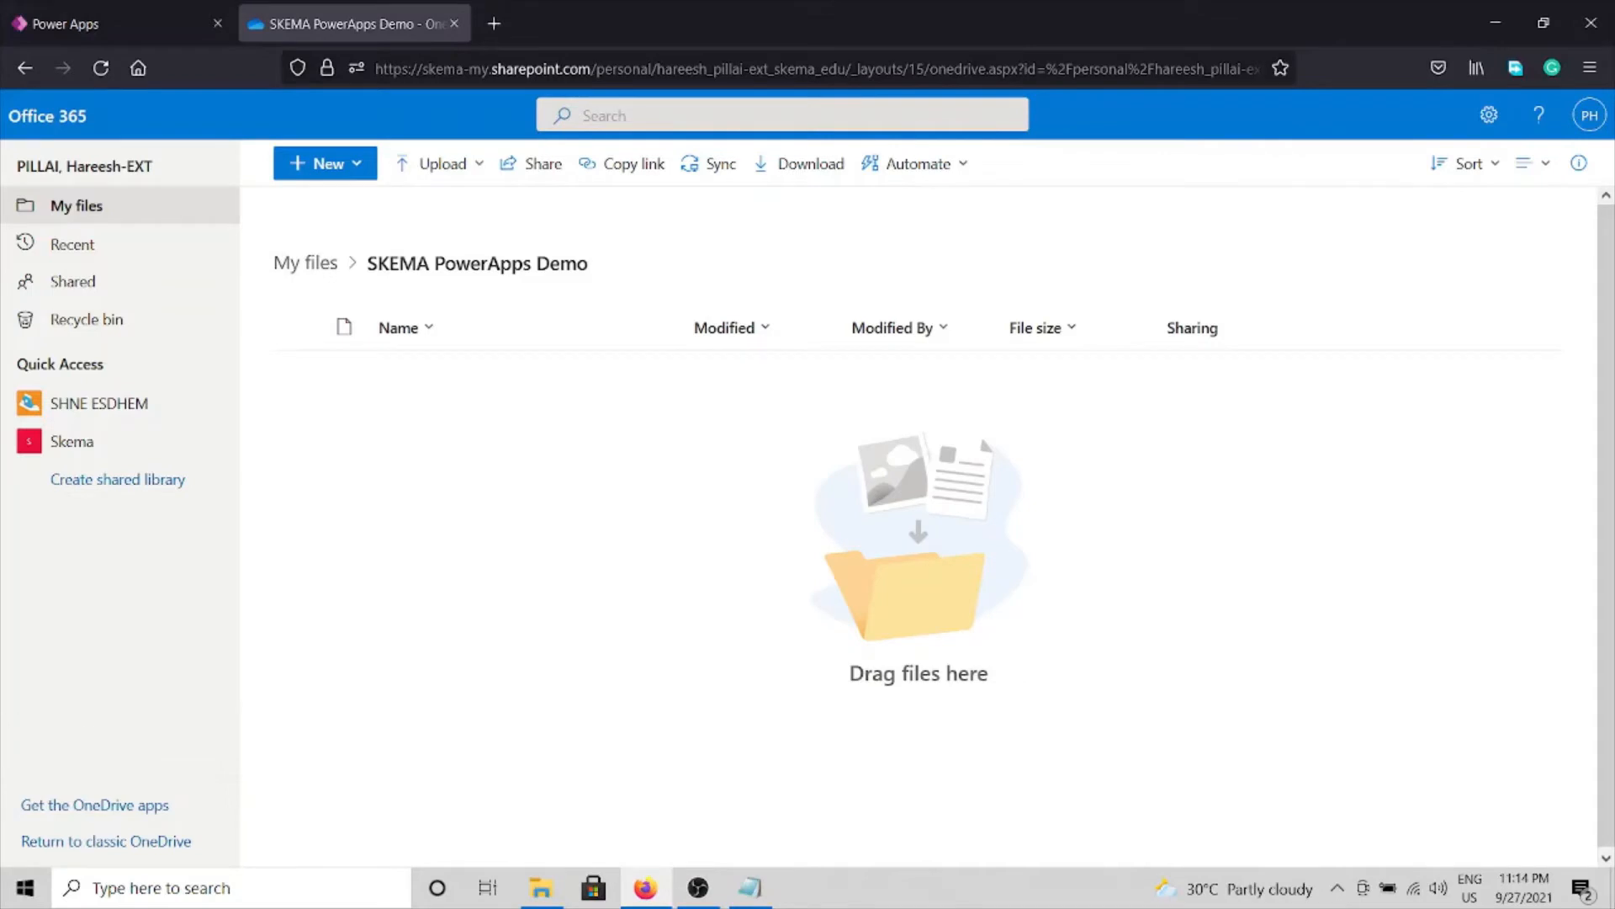
key(alt+Tab)
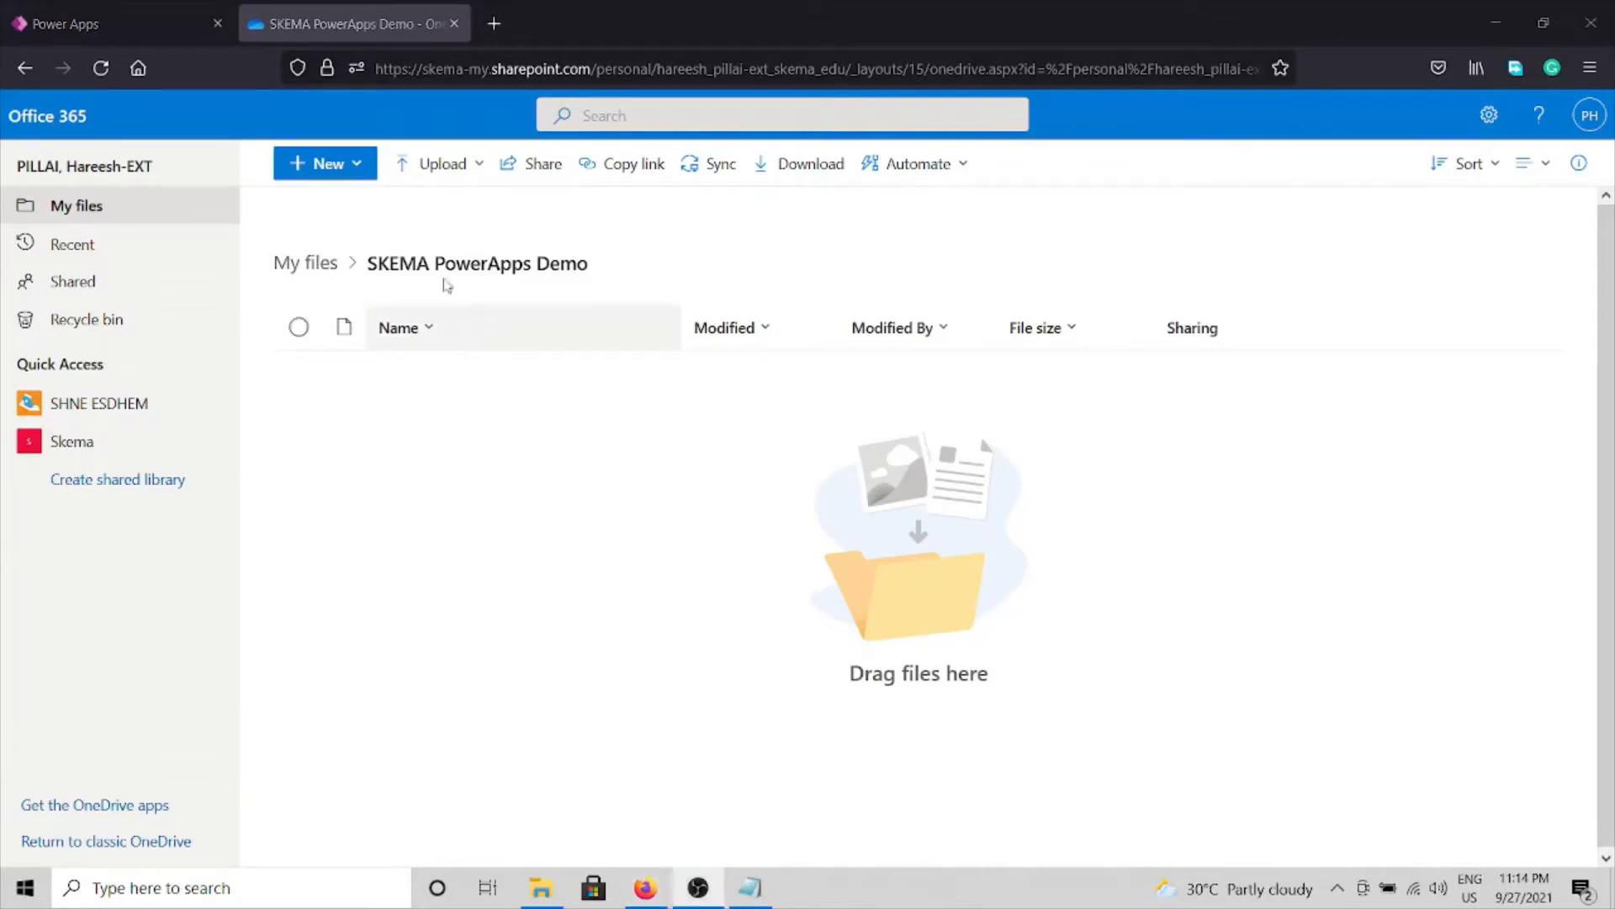
click(357, 166)
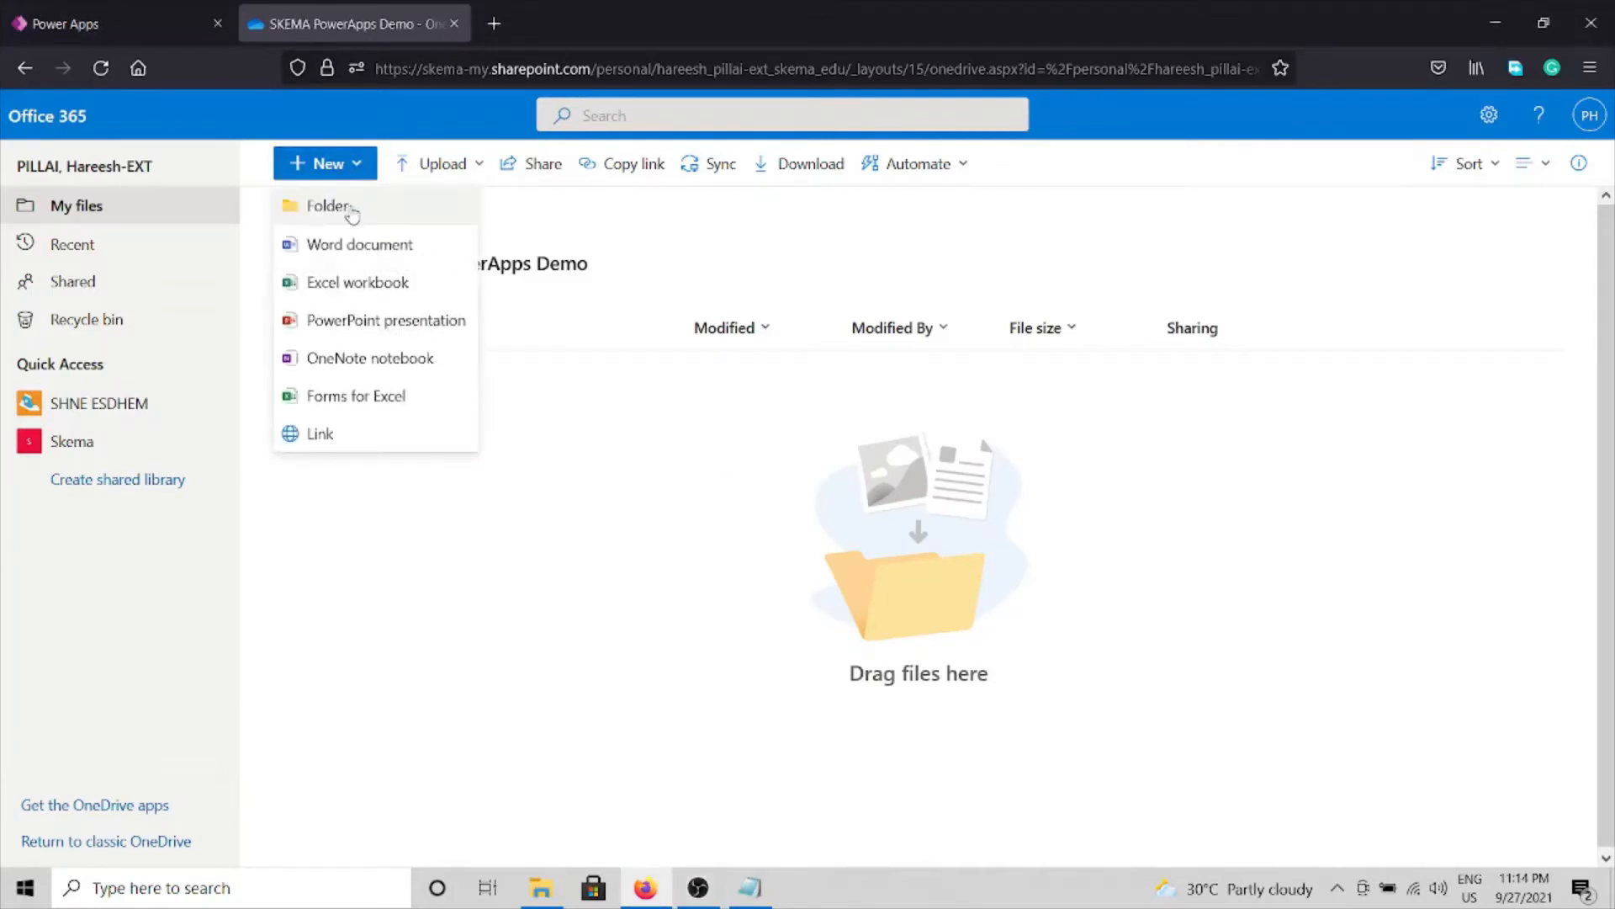
click(347, 248)
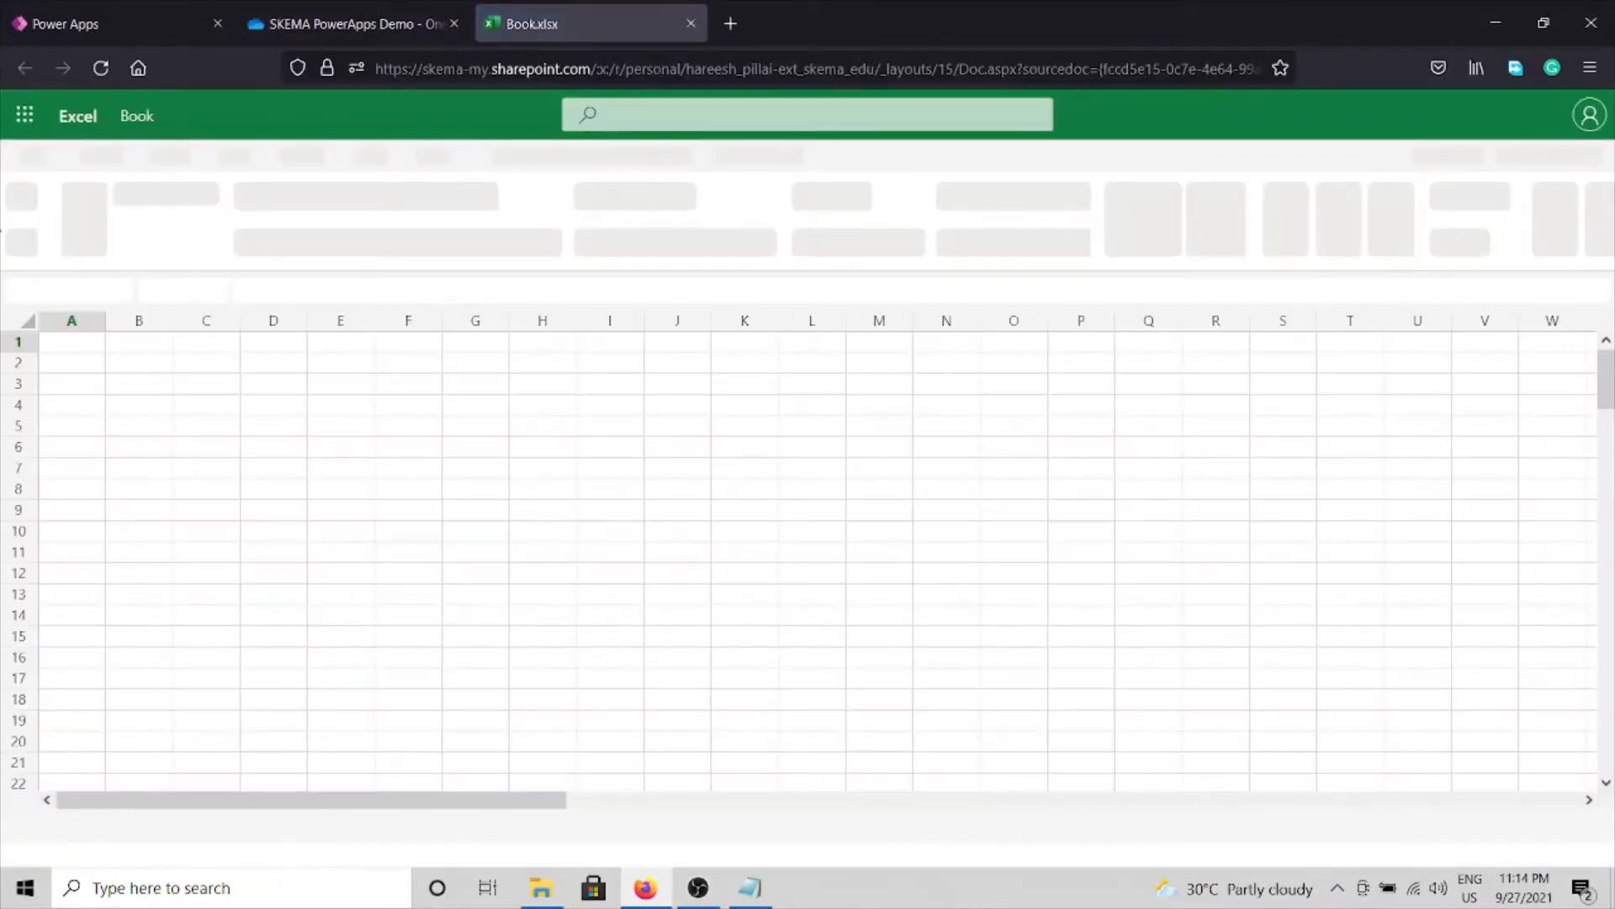
Convert columns A–D of the workbook into an Excel table.
drag(79, 336, 297, 783)
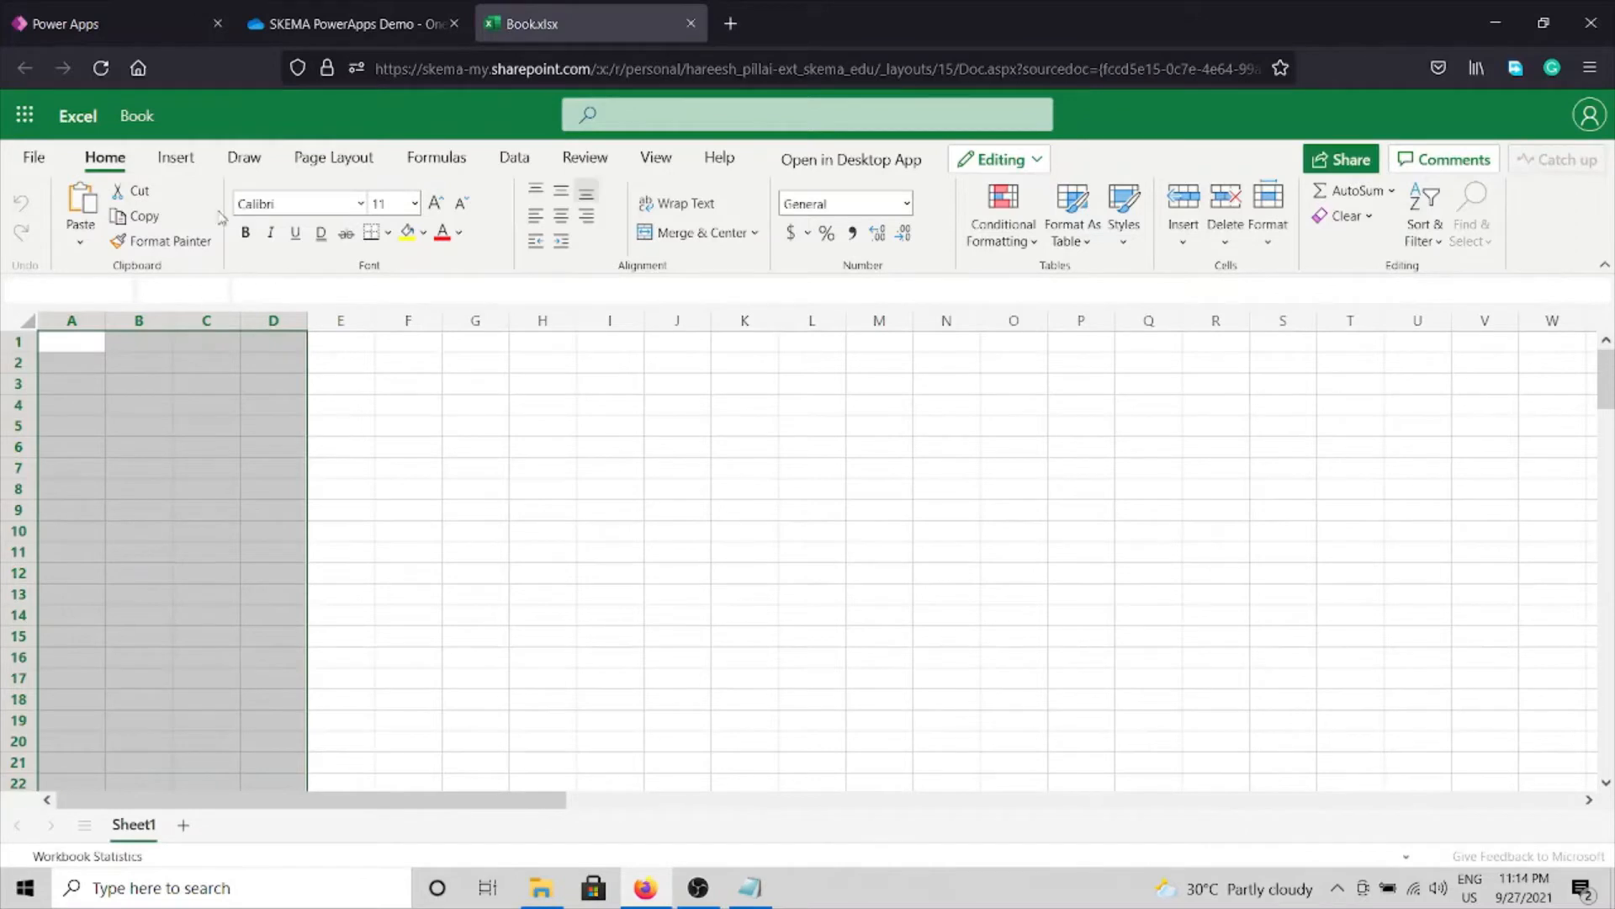
click(167, 164)
click(141, 220)
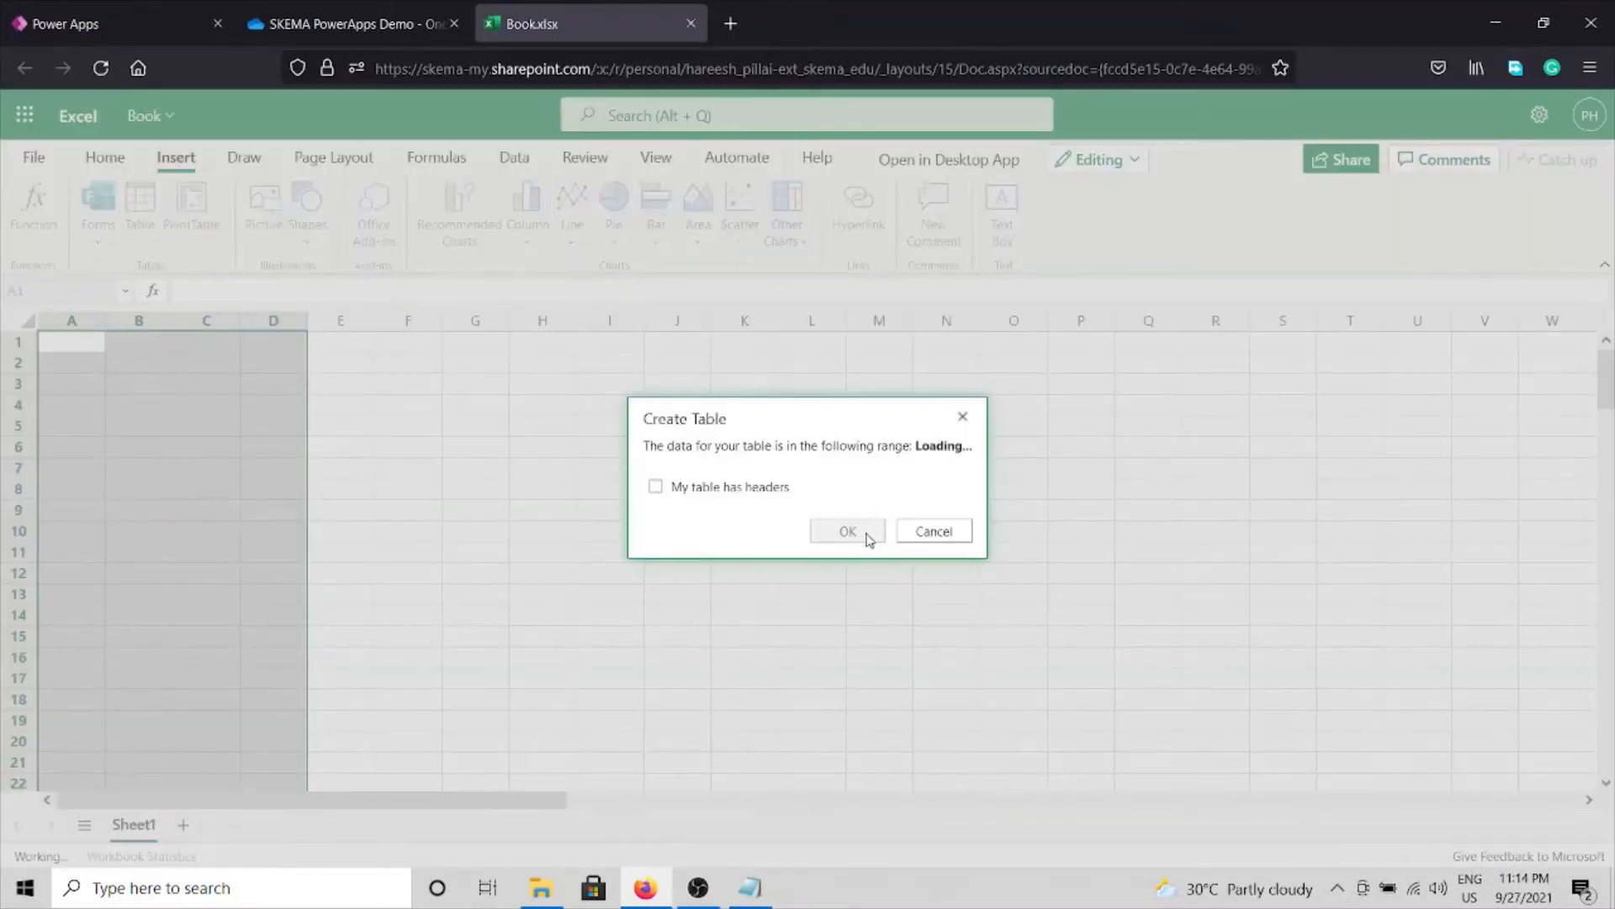
click(866, 533)
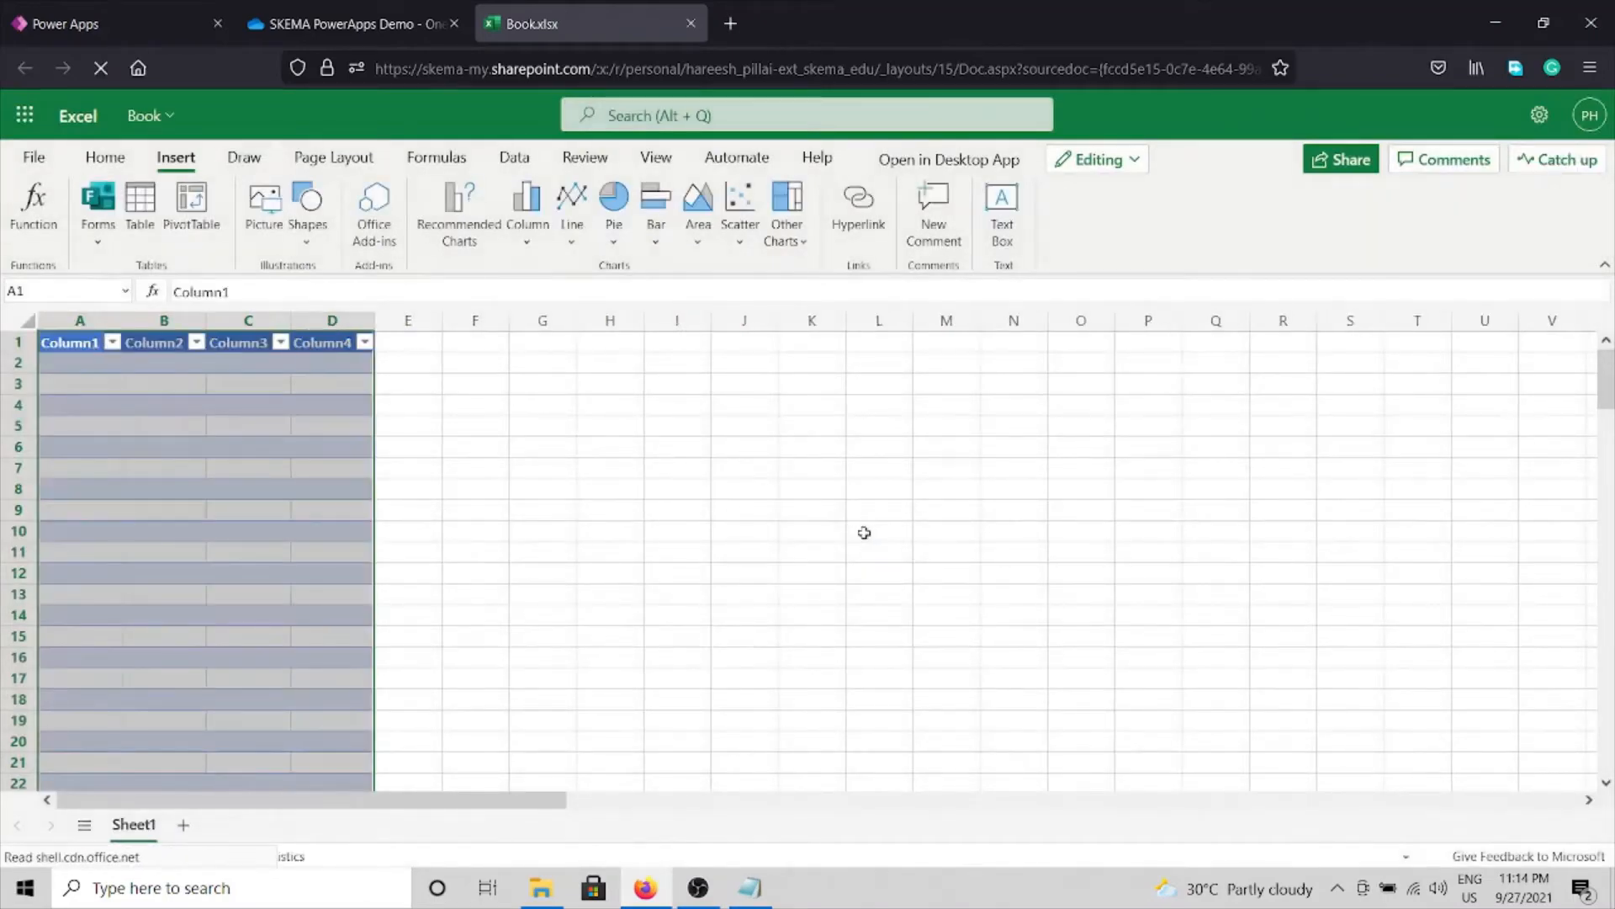
Rename the first two table headers to Citizen_id and Name.
click(80, 343)
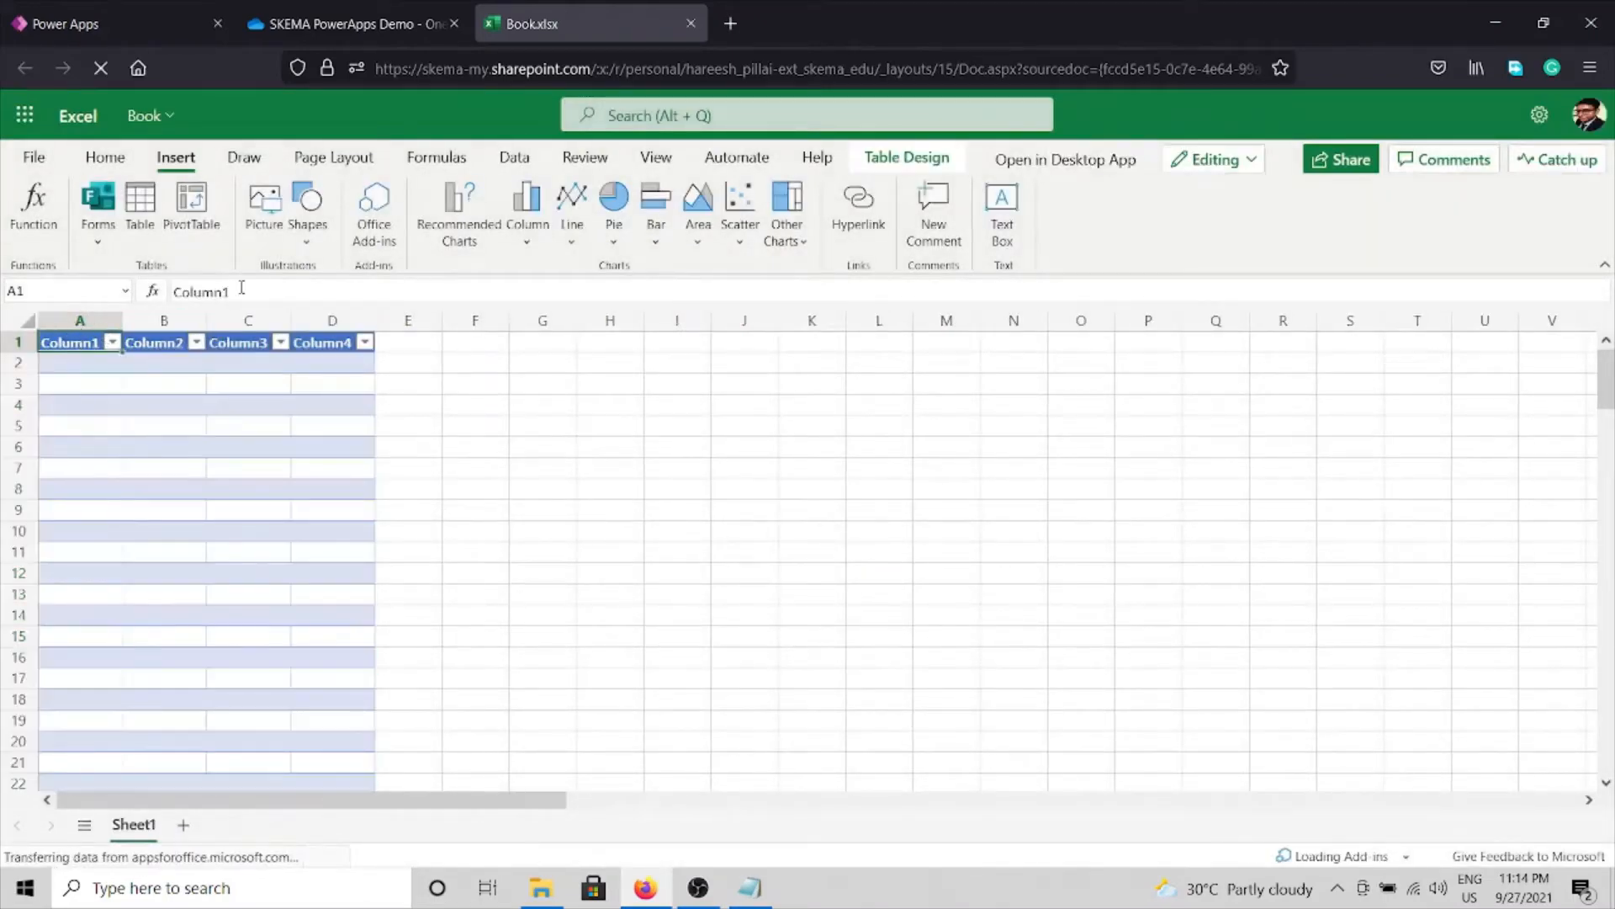
double_click(306, 288)
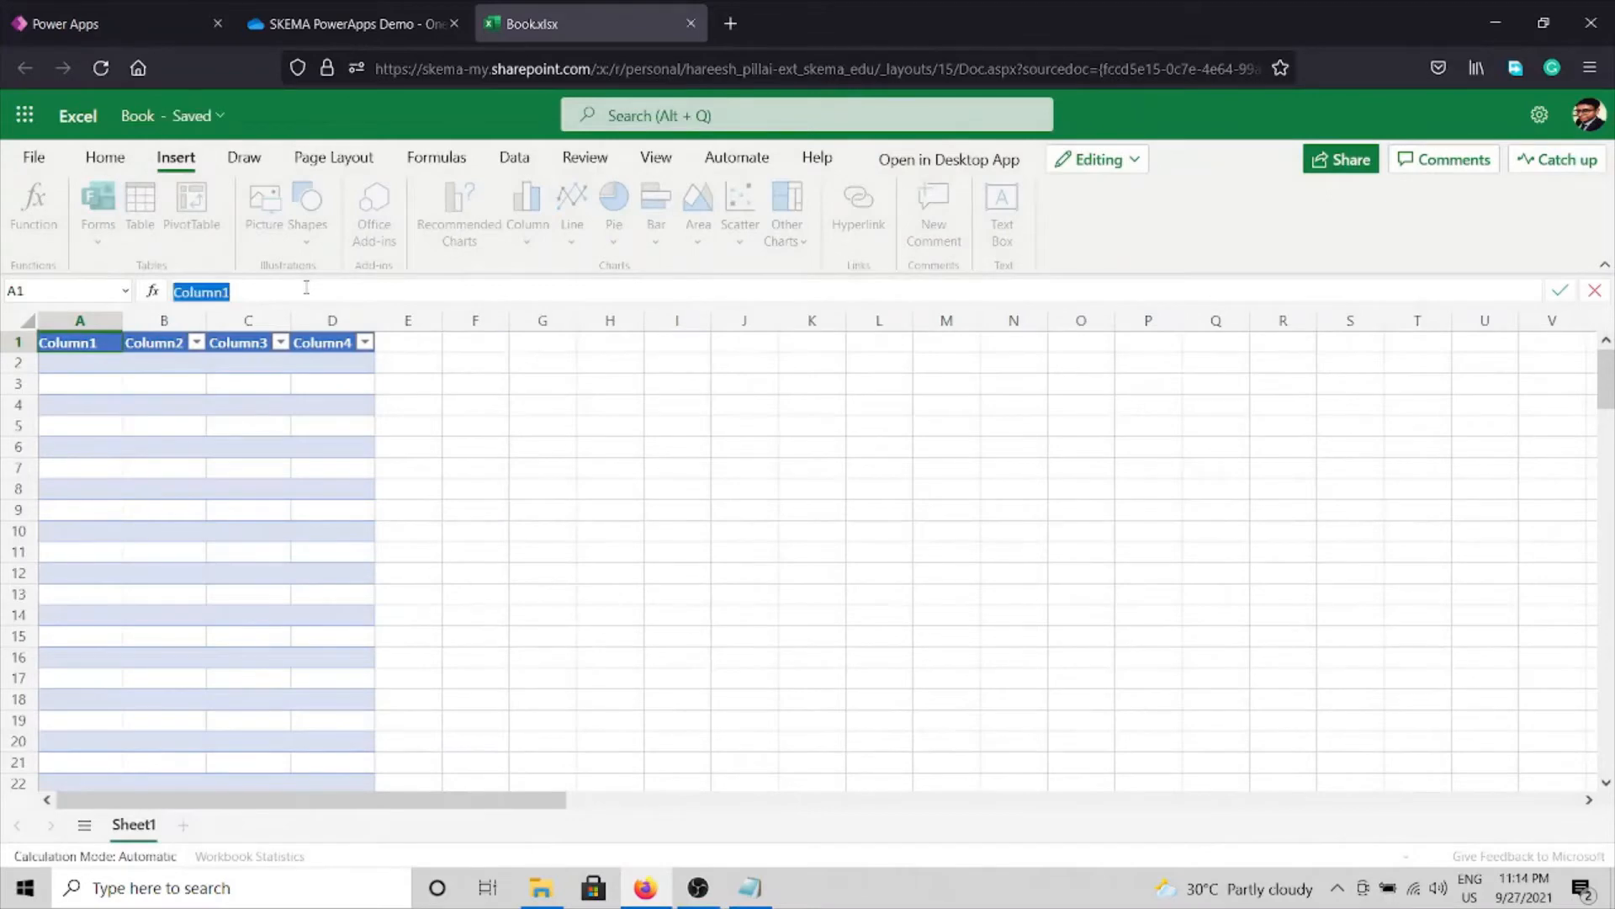
text(Citizen_id)
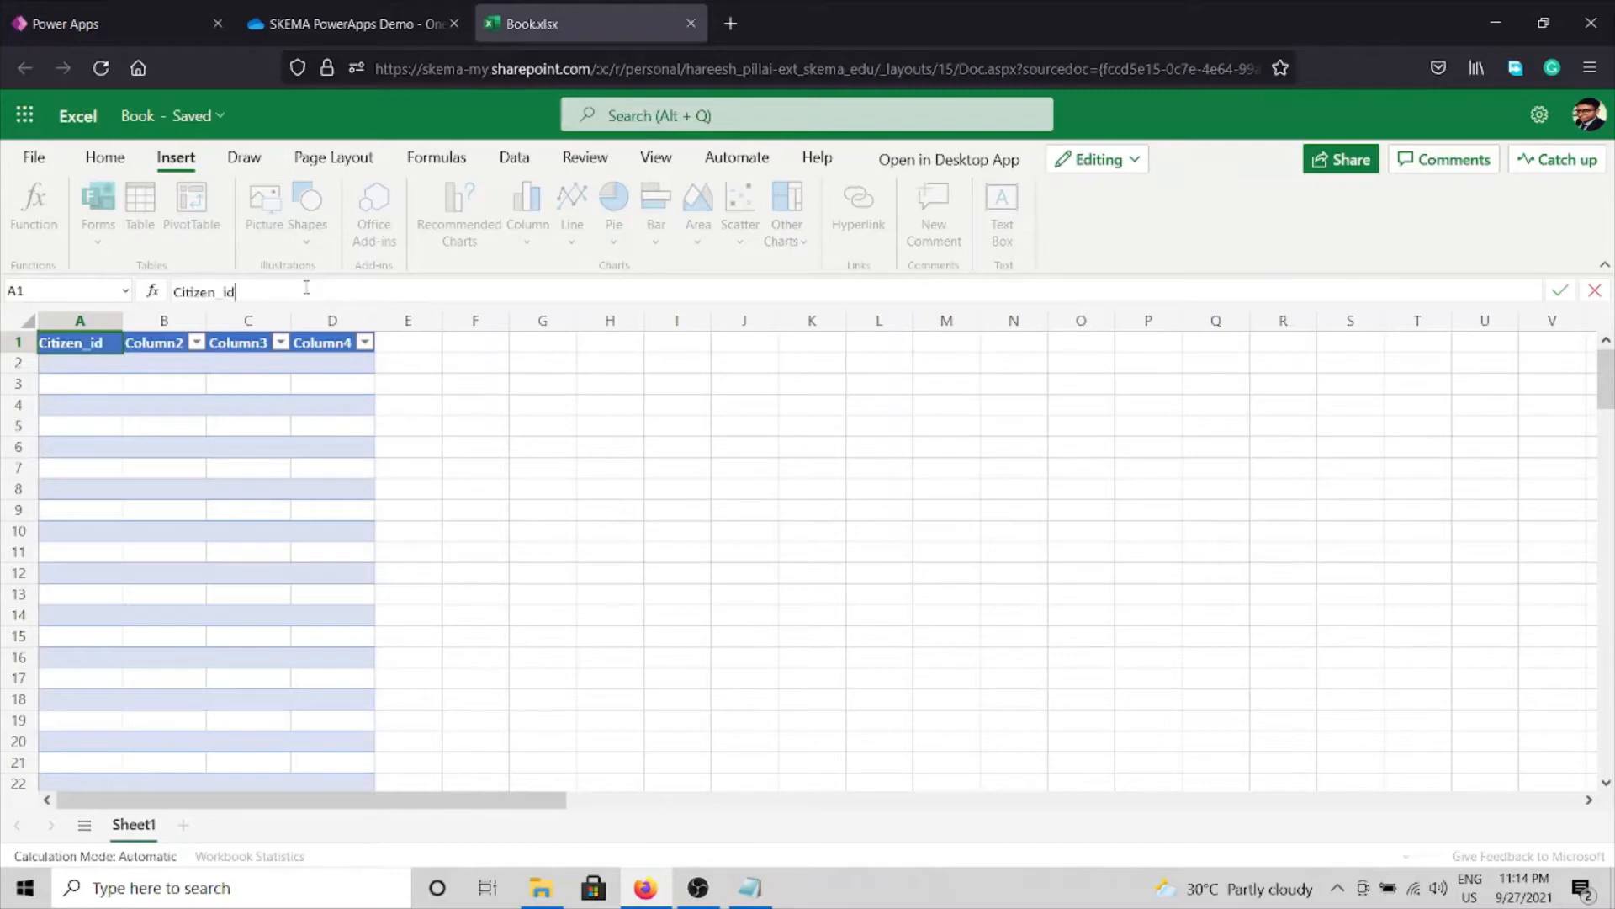
click(156, 360)
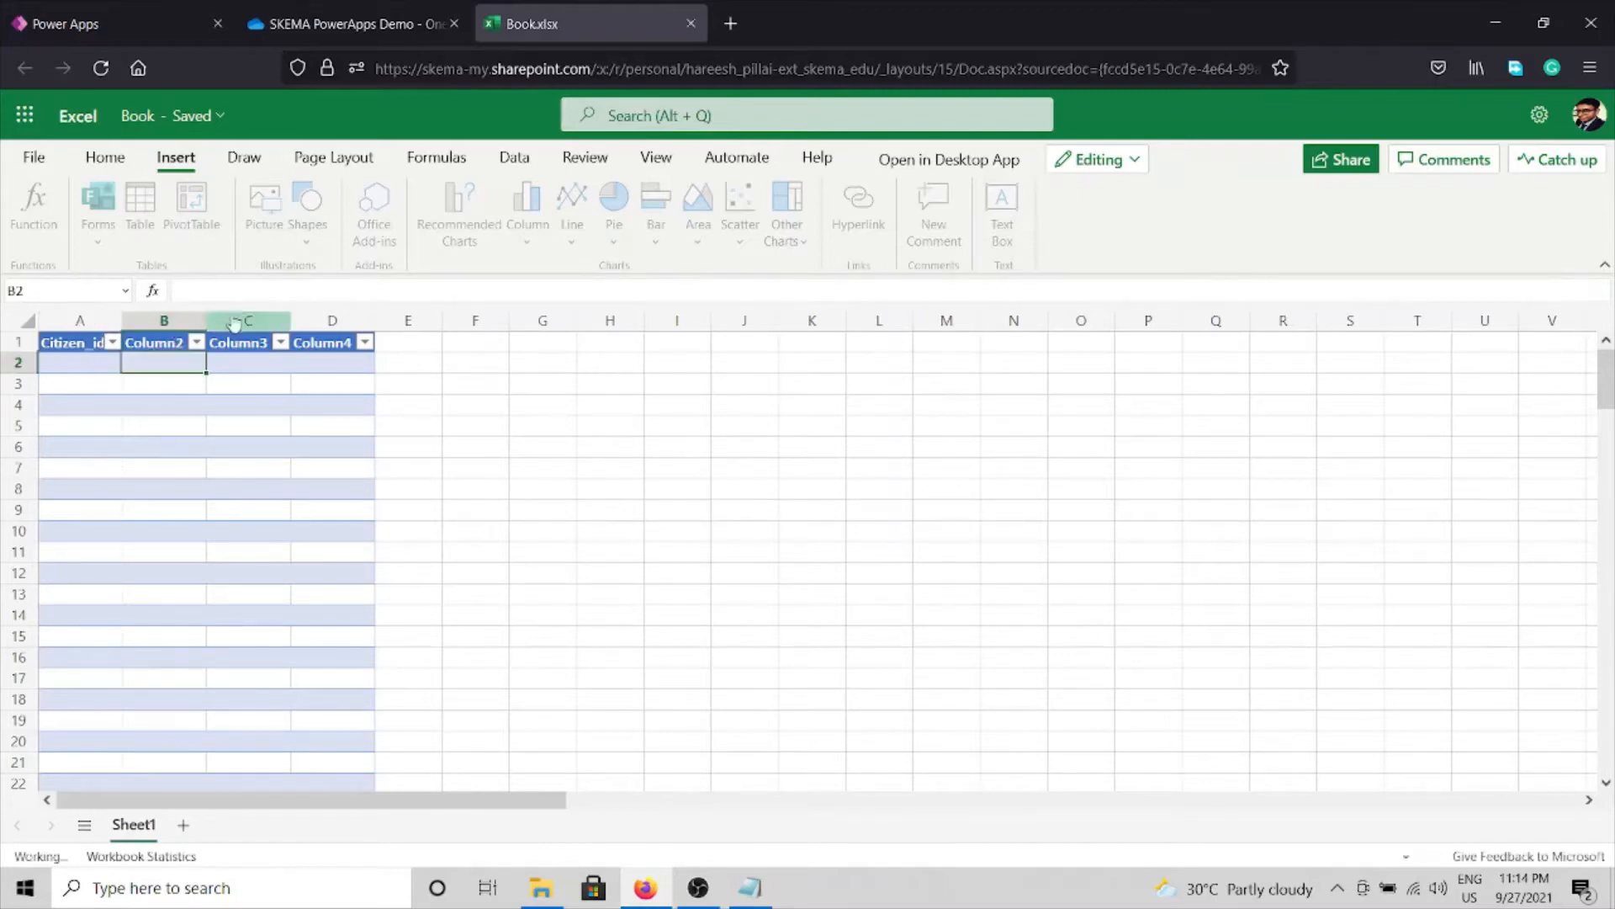
click(171, 337)
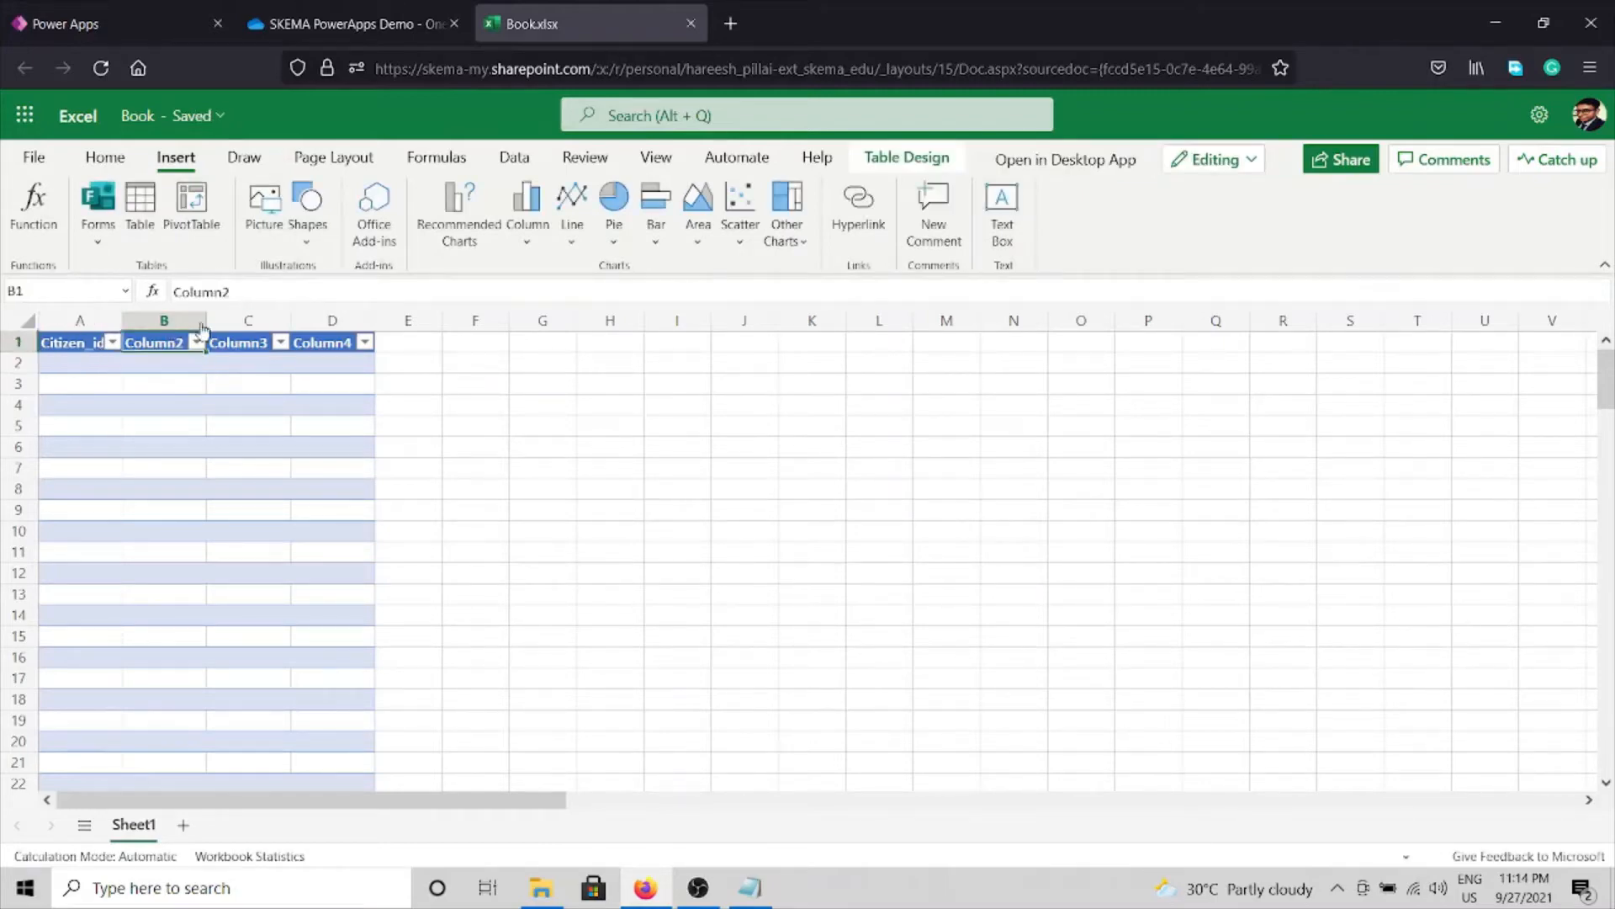
click(230, 291)
double_click(286, 291)
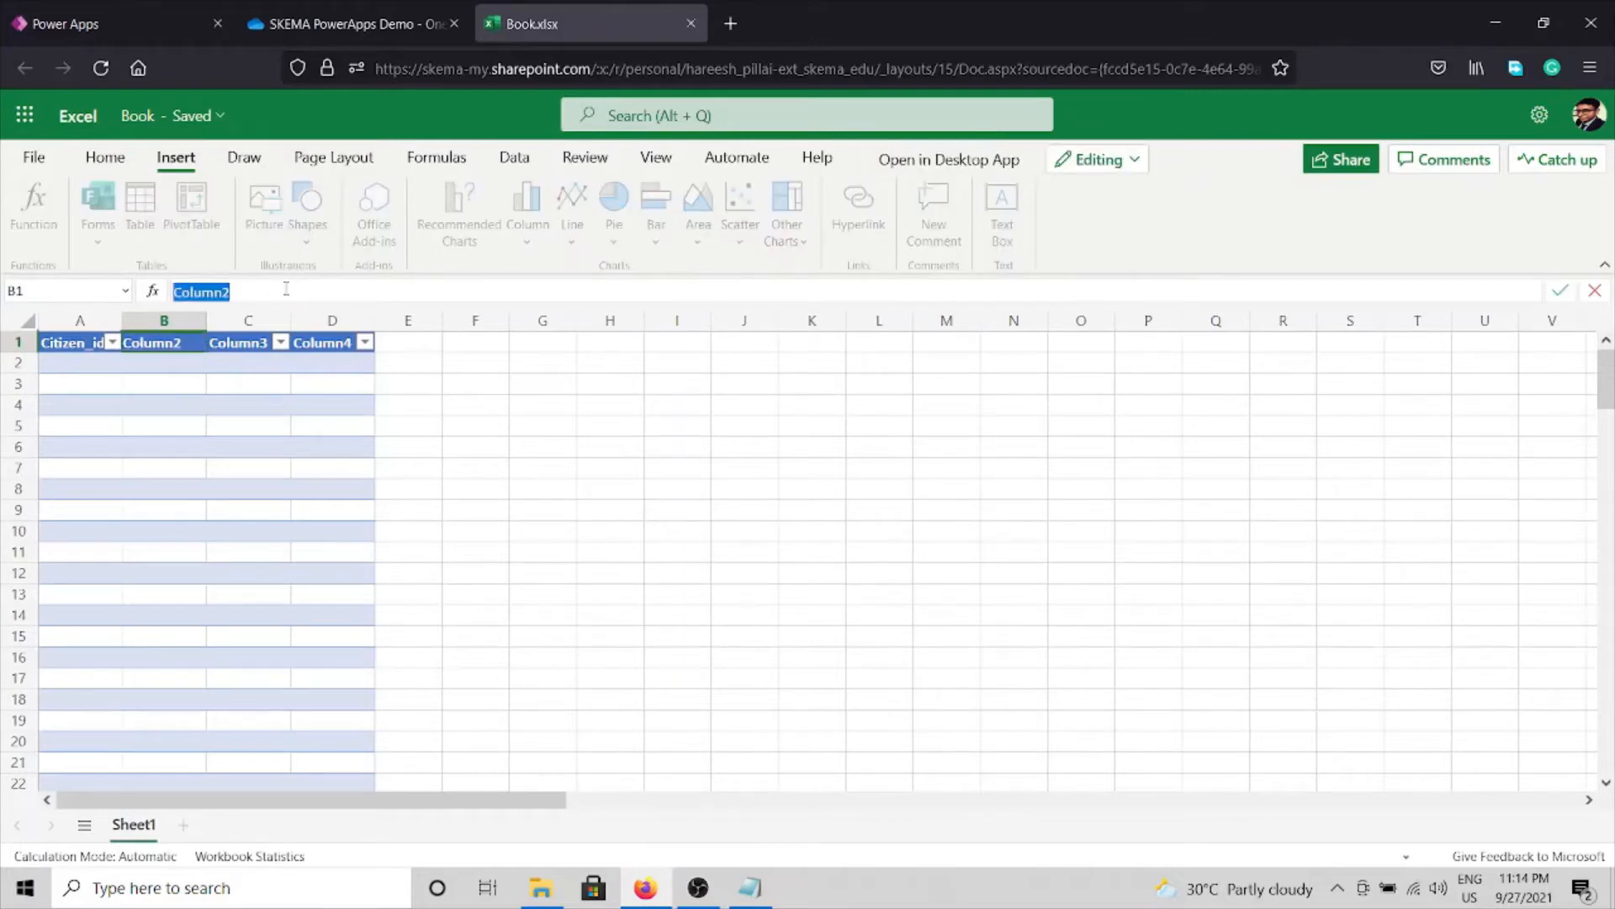
text(Name)
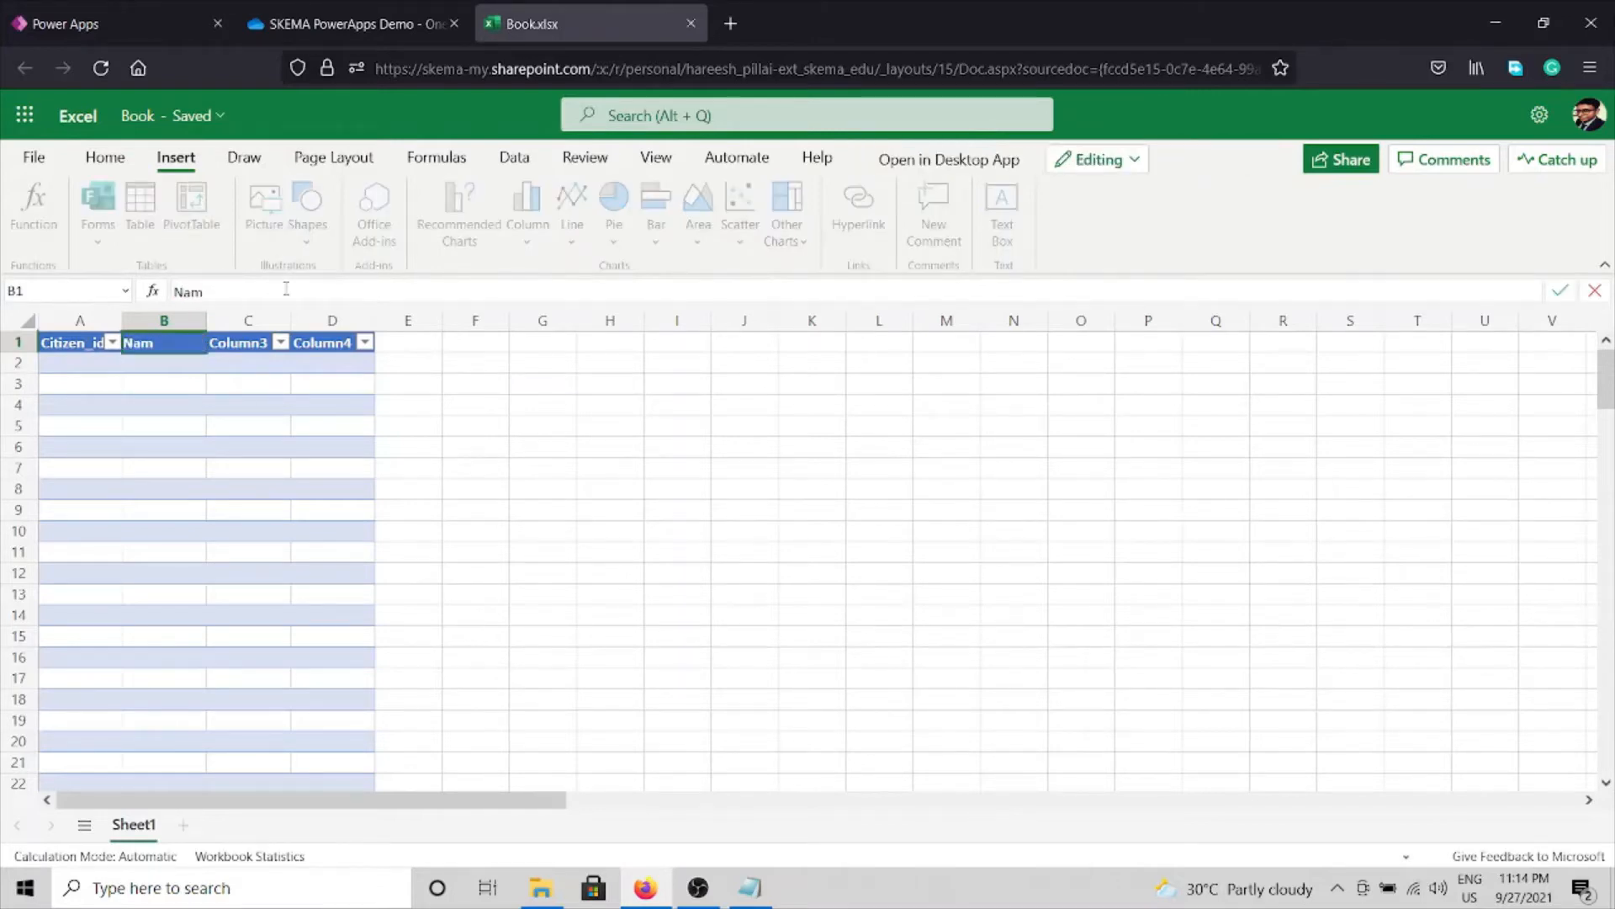
click(249, 342)
Rename the remaining headers to Age and Phone.
click(242, 290)
double_click(241, 289)
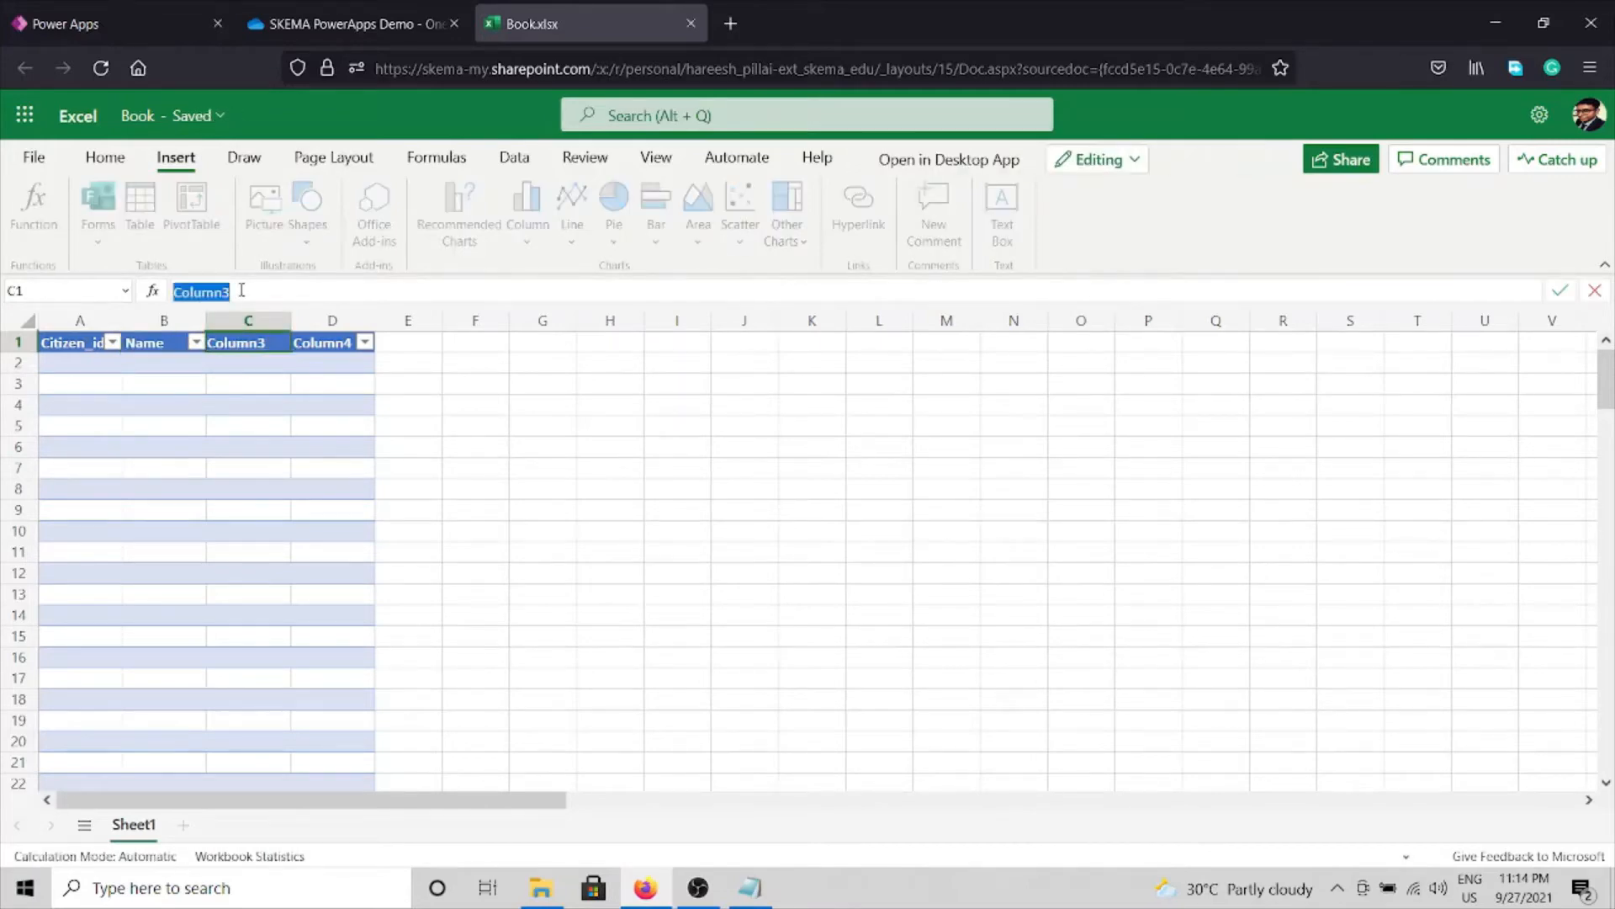
text(Age)
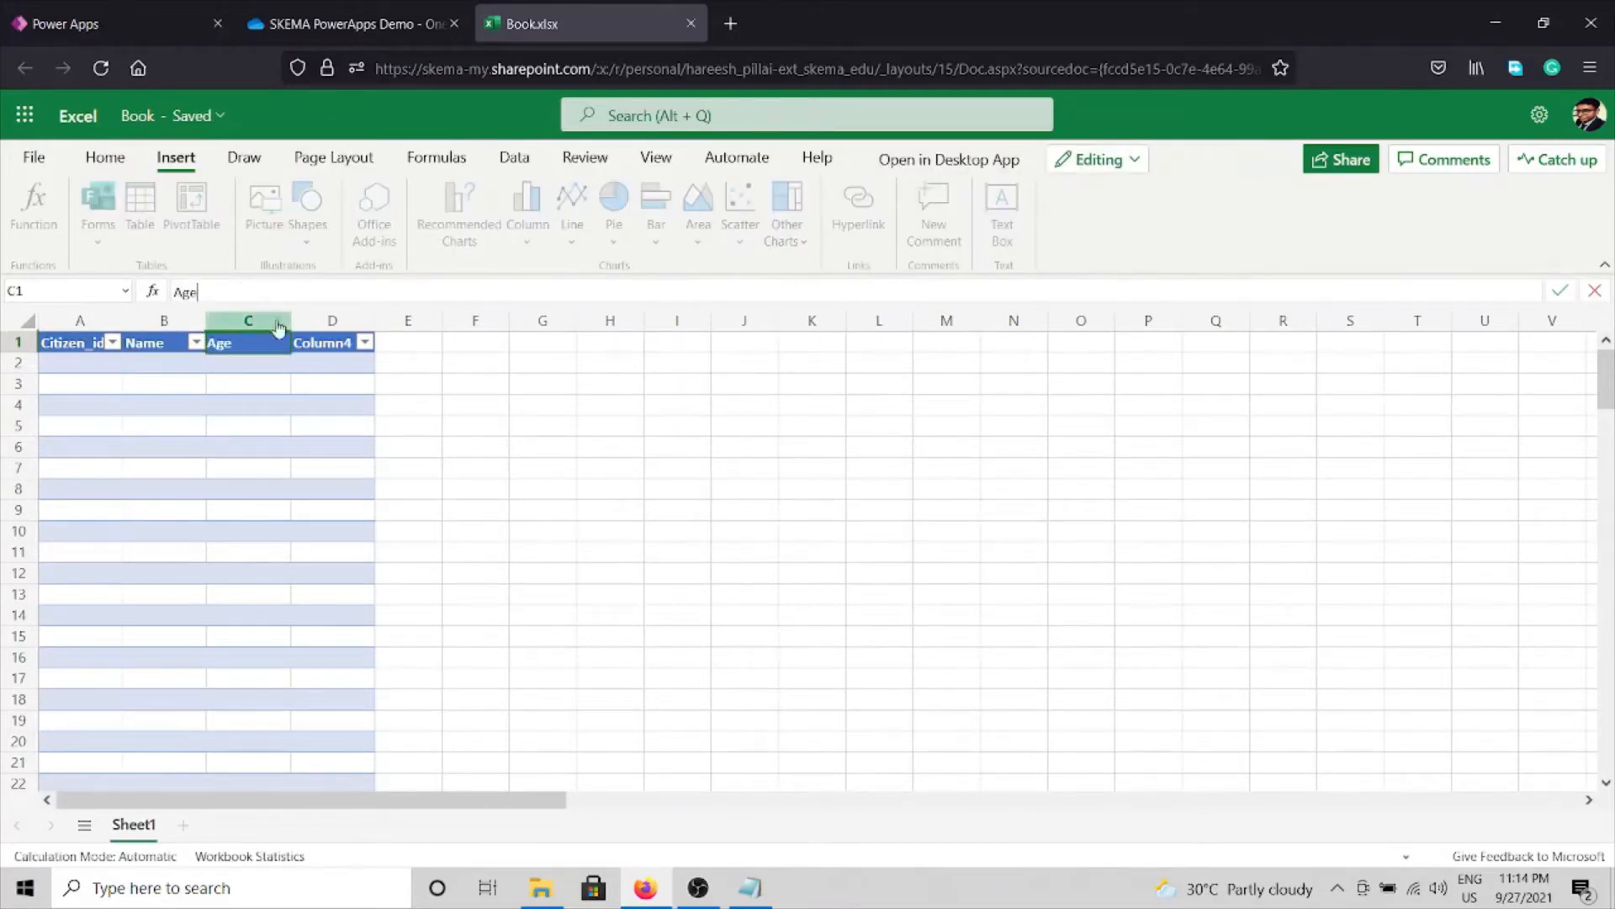
click(329, 345)
click(293, 290)
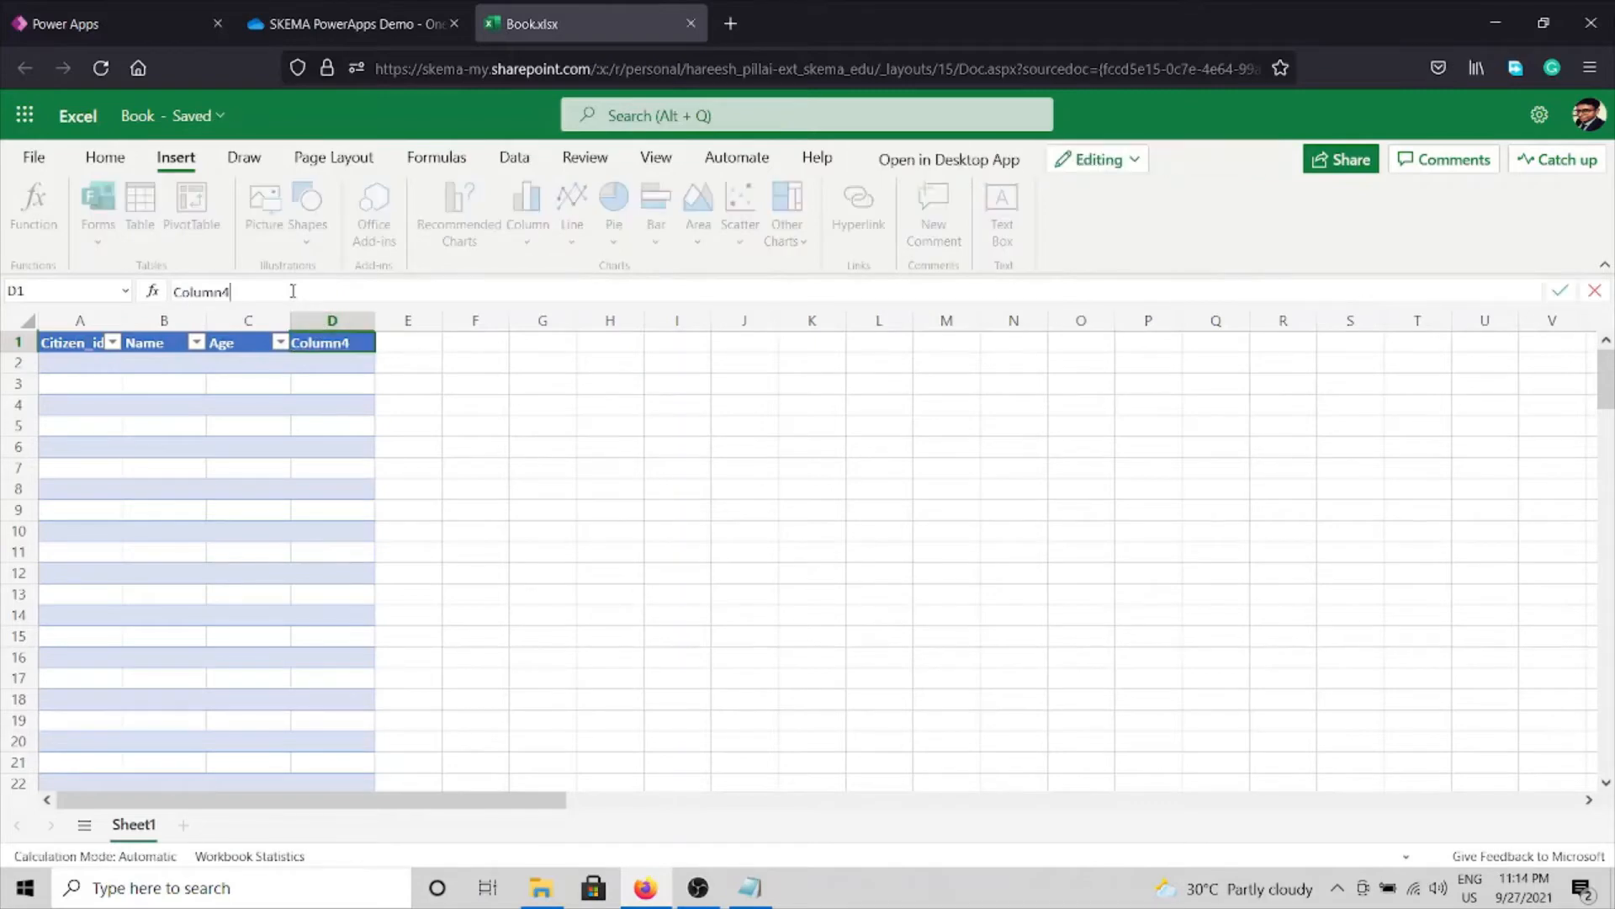
double_click(293, 290)
text(Phone)
key(Return)
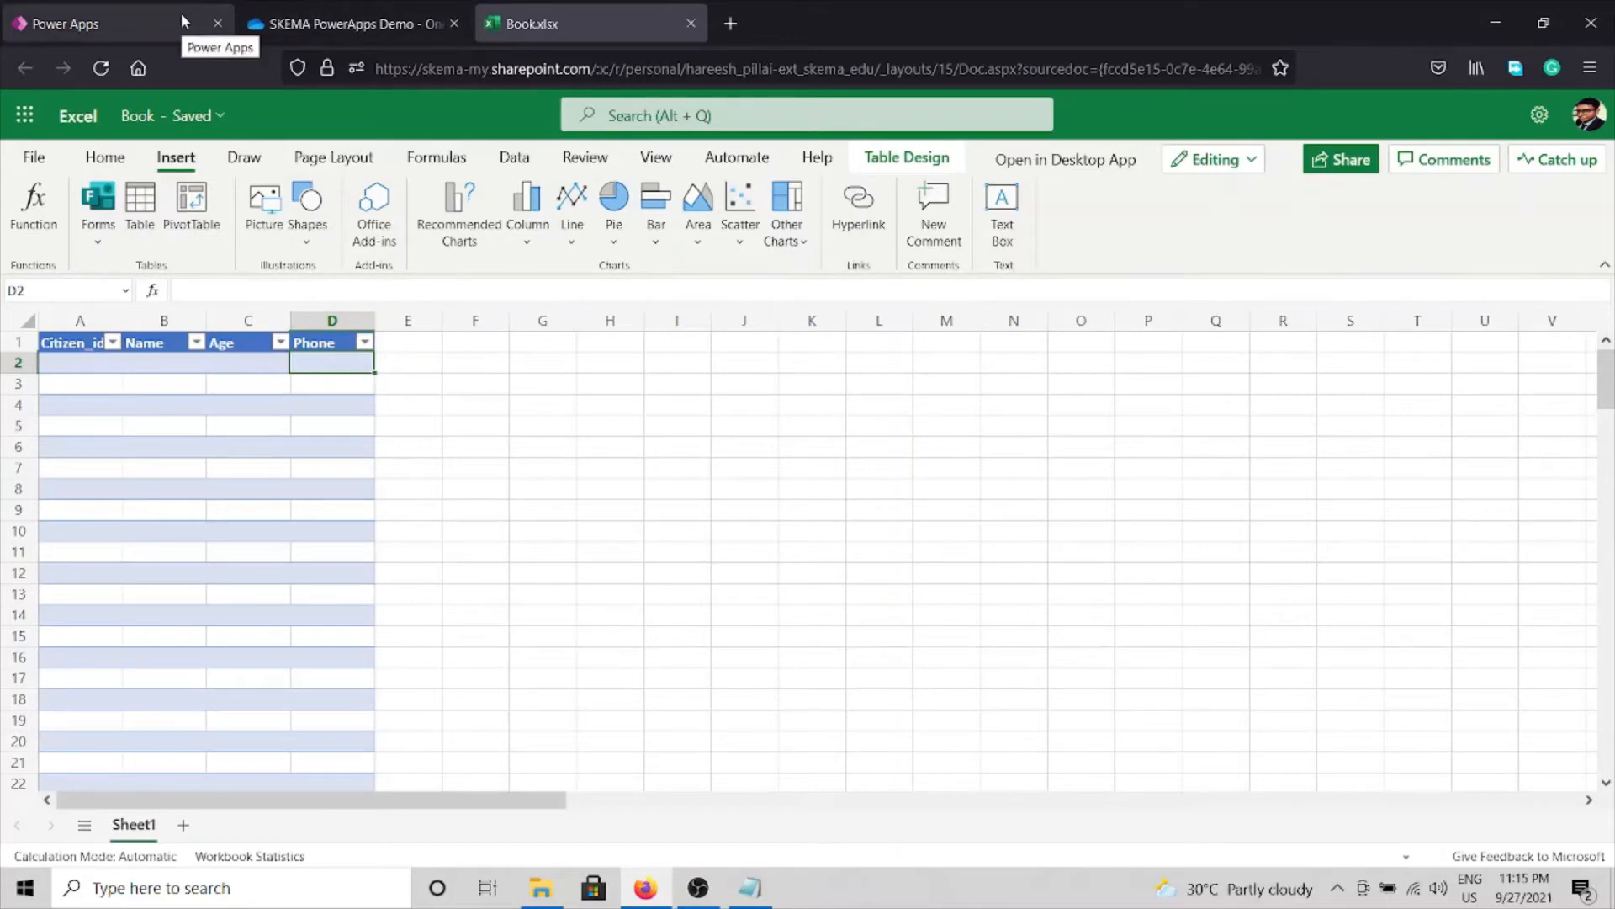
Highlight the Step 2 connectivity-check line in the Notepad readme, then minimize Notepad.
click(776, 894)
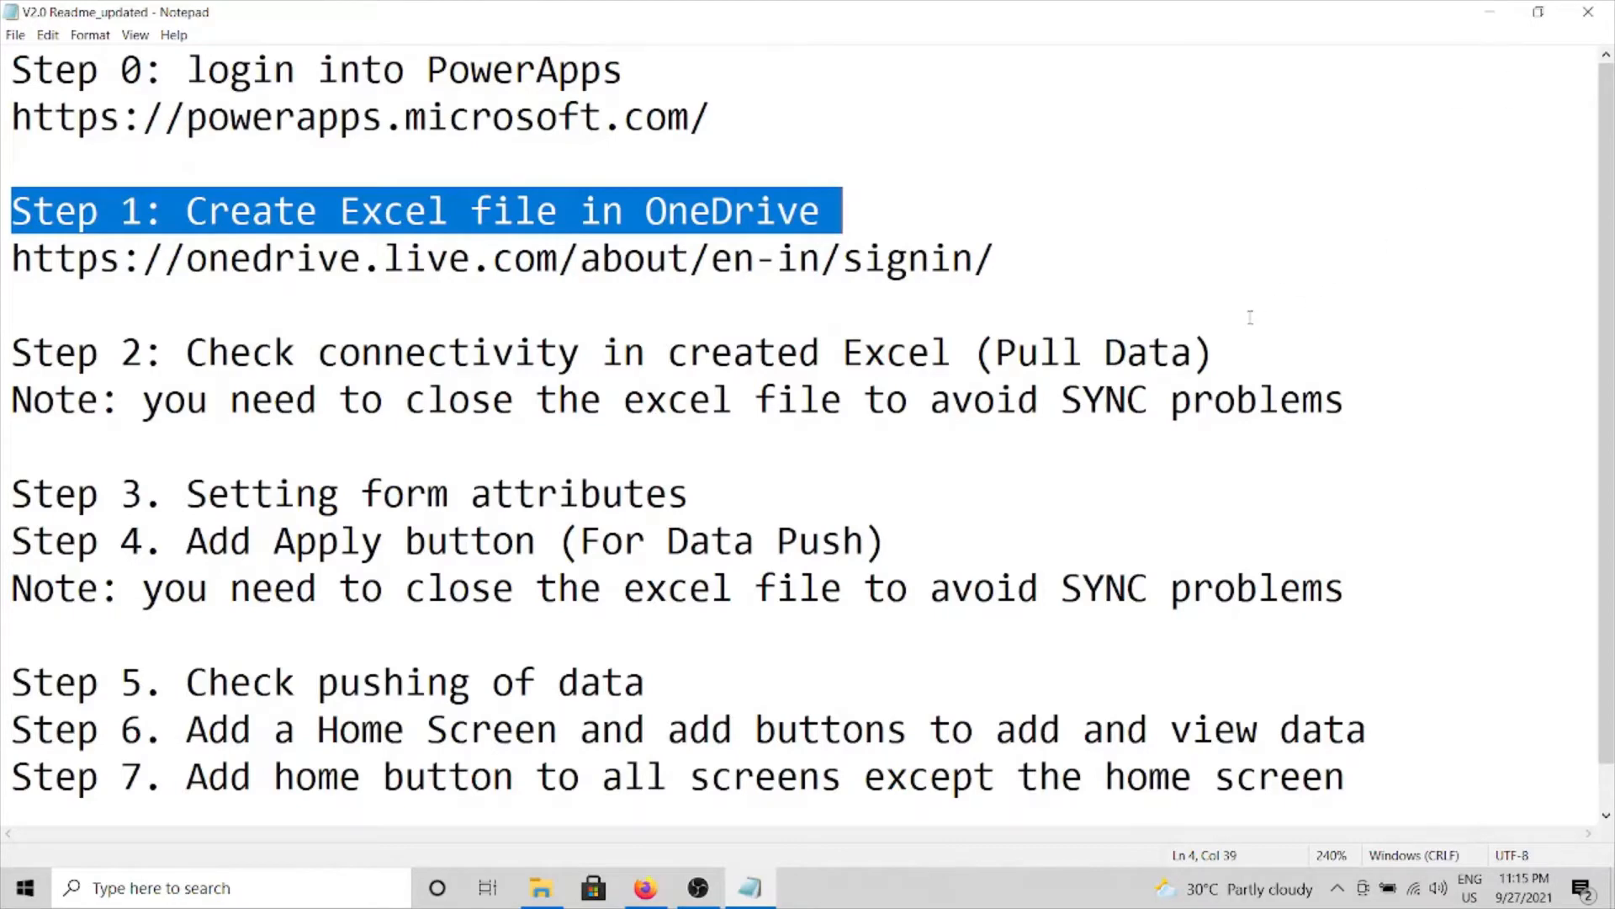
drag(1199, 358, 10, 354)
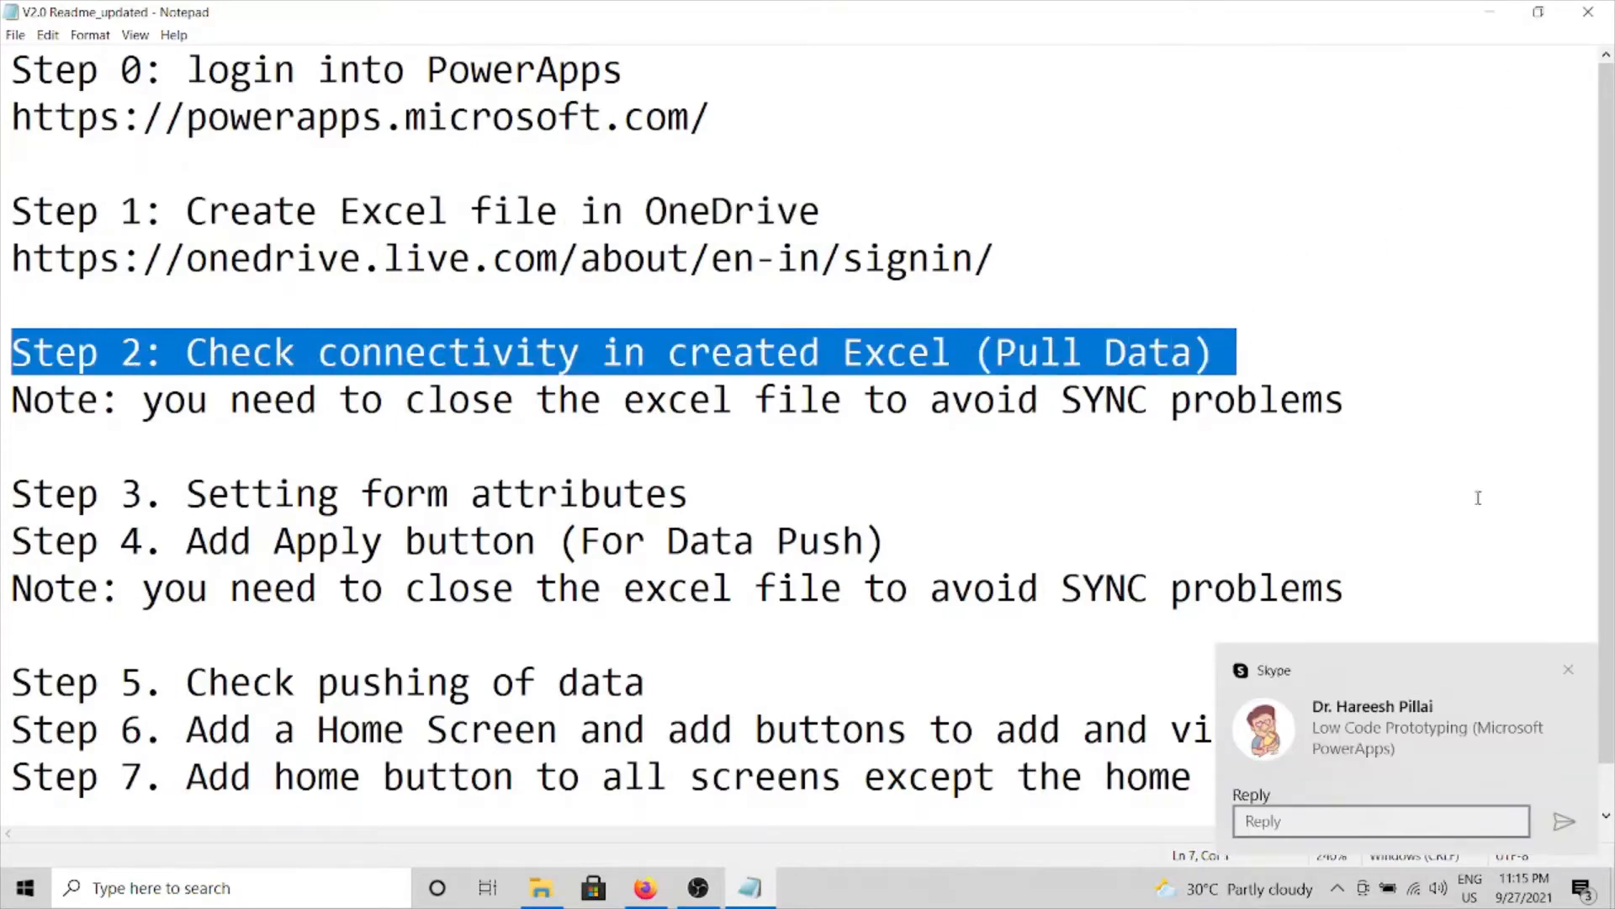
click(1571, 670)
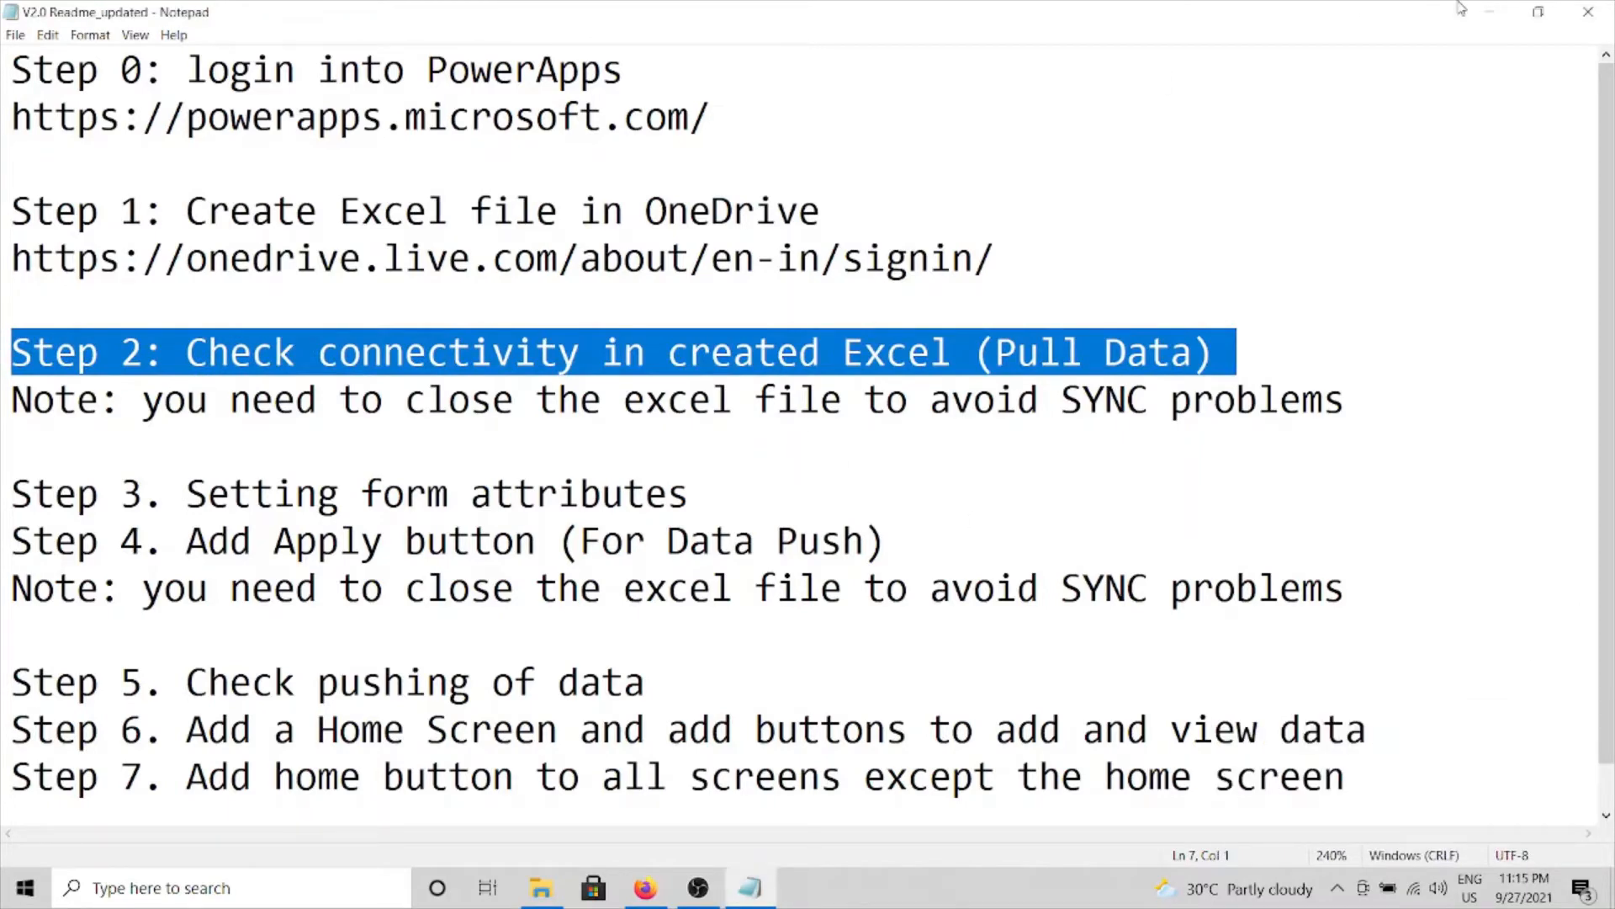
click(1490, 11)
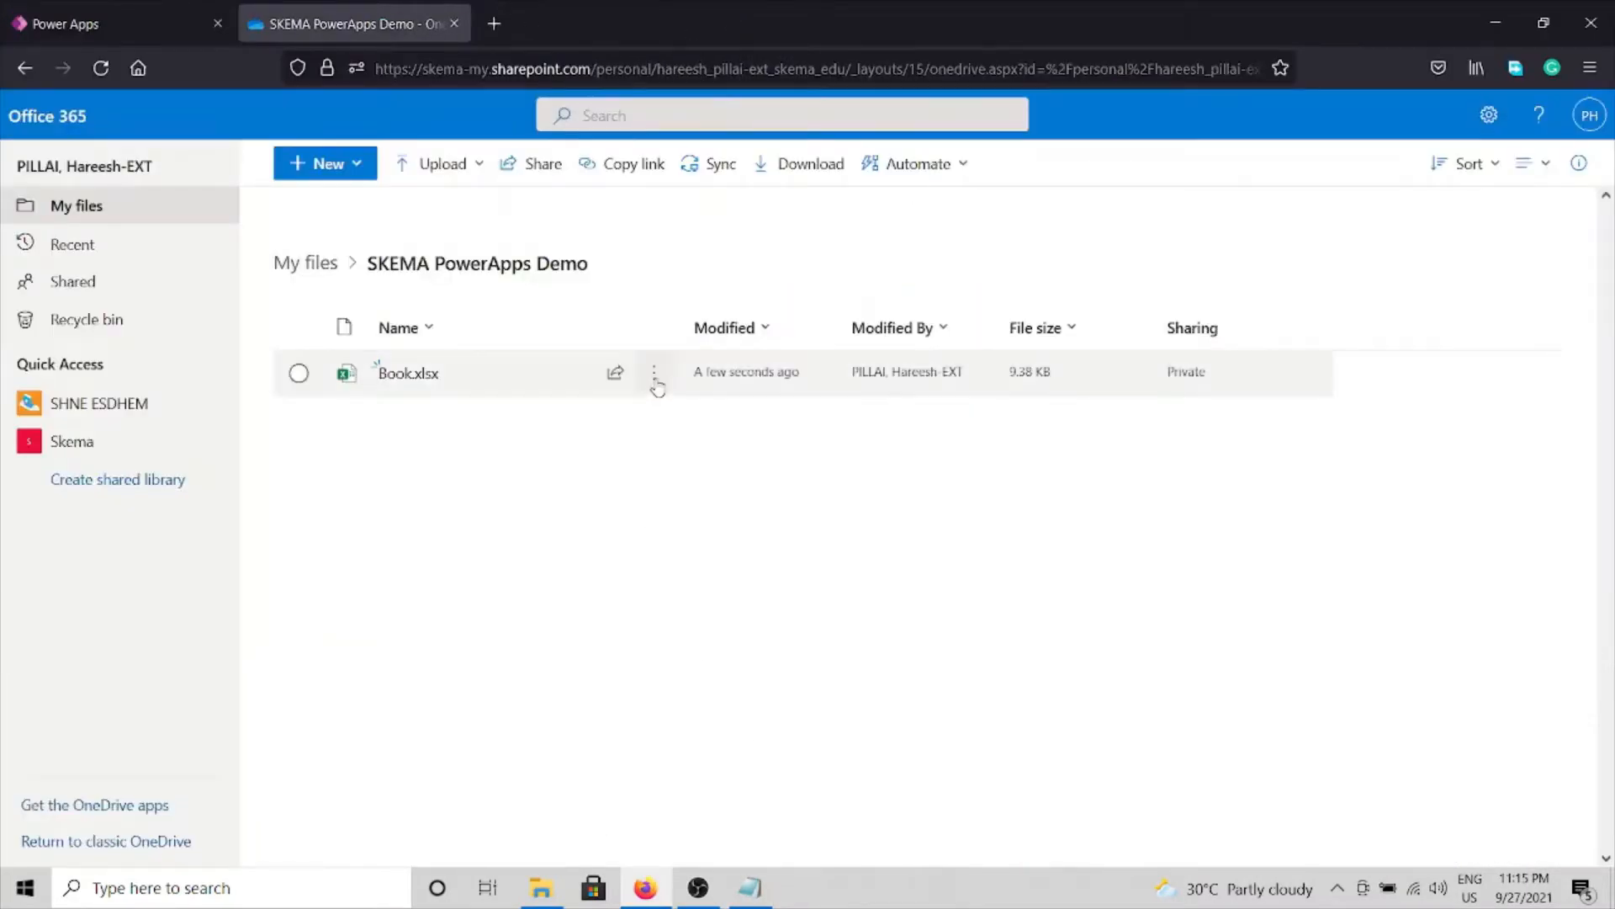
Rename Book.xlsx to License.xlsx in OneDrive.
click(655, 376)
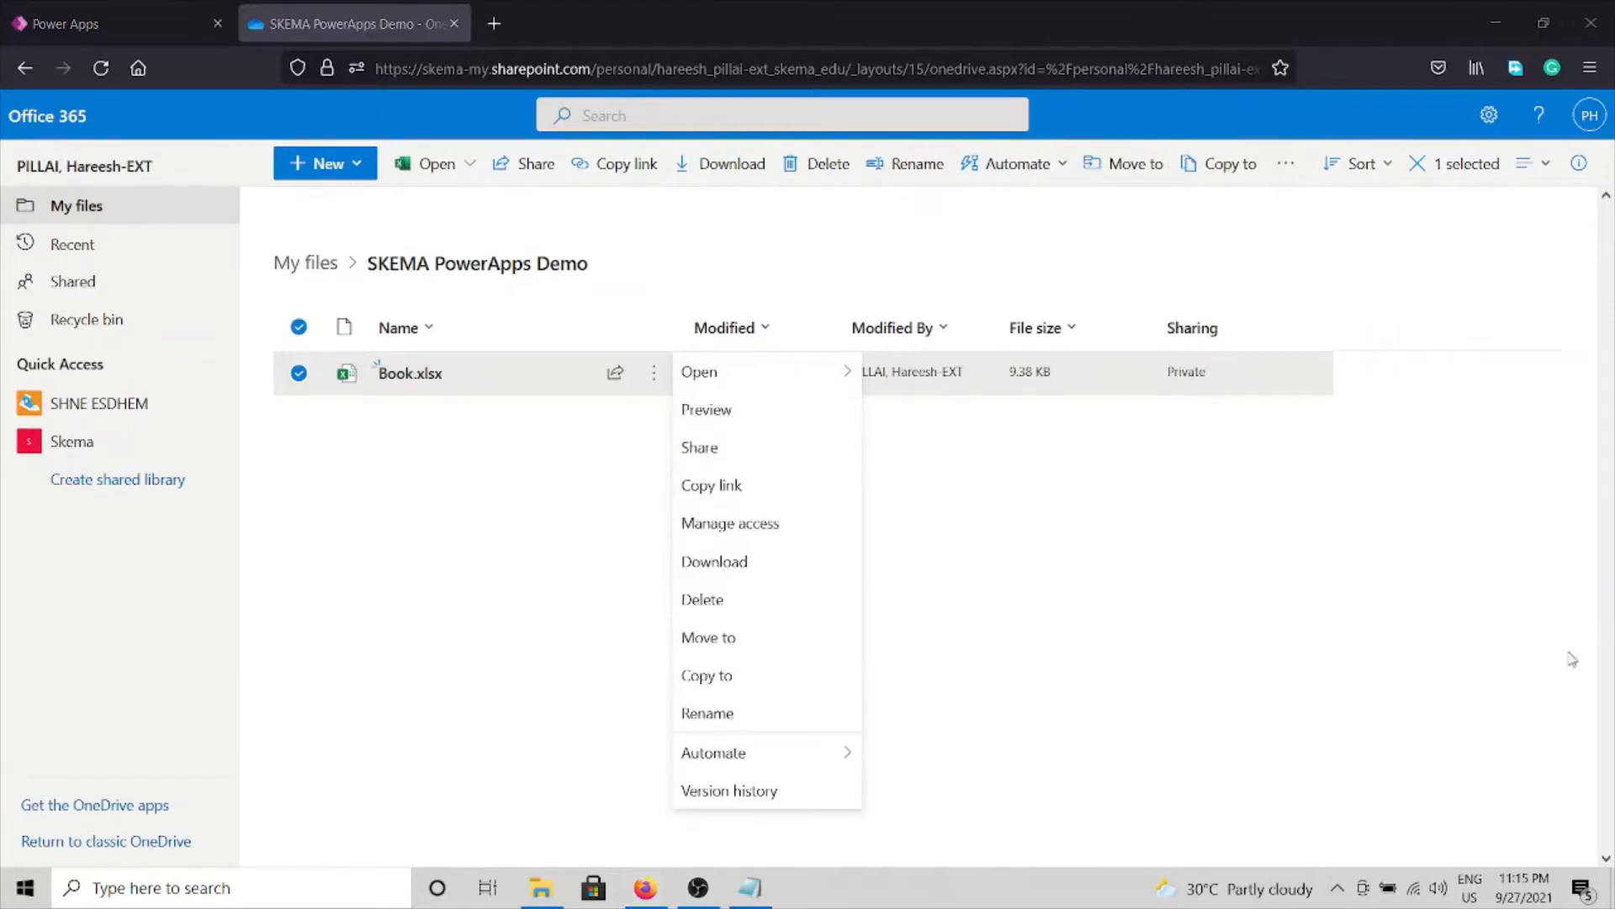
click(710, 714)
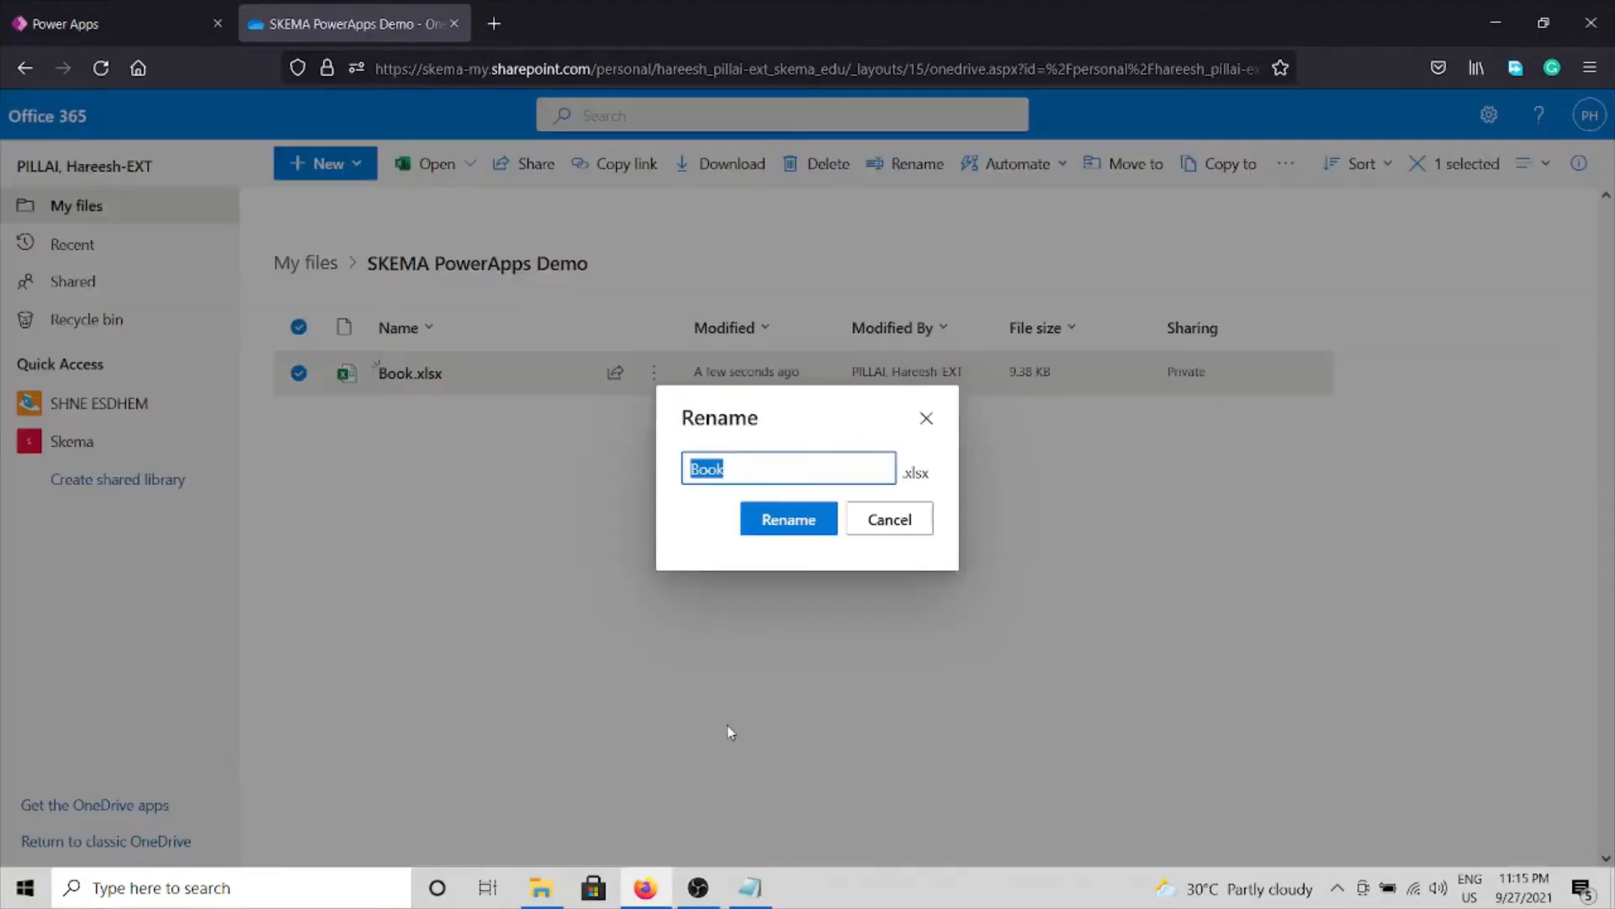
text(License)
click(790, 522)
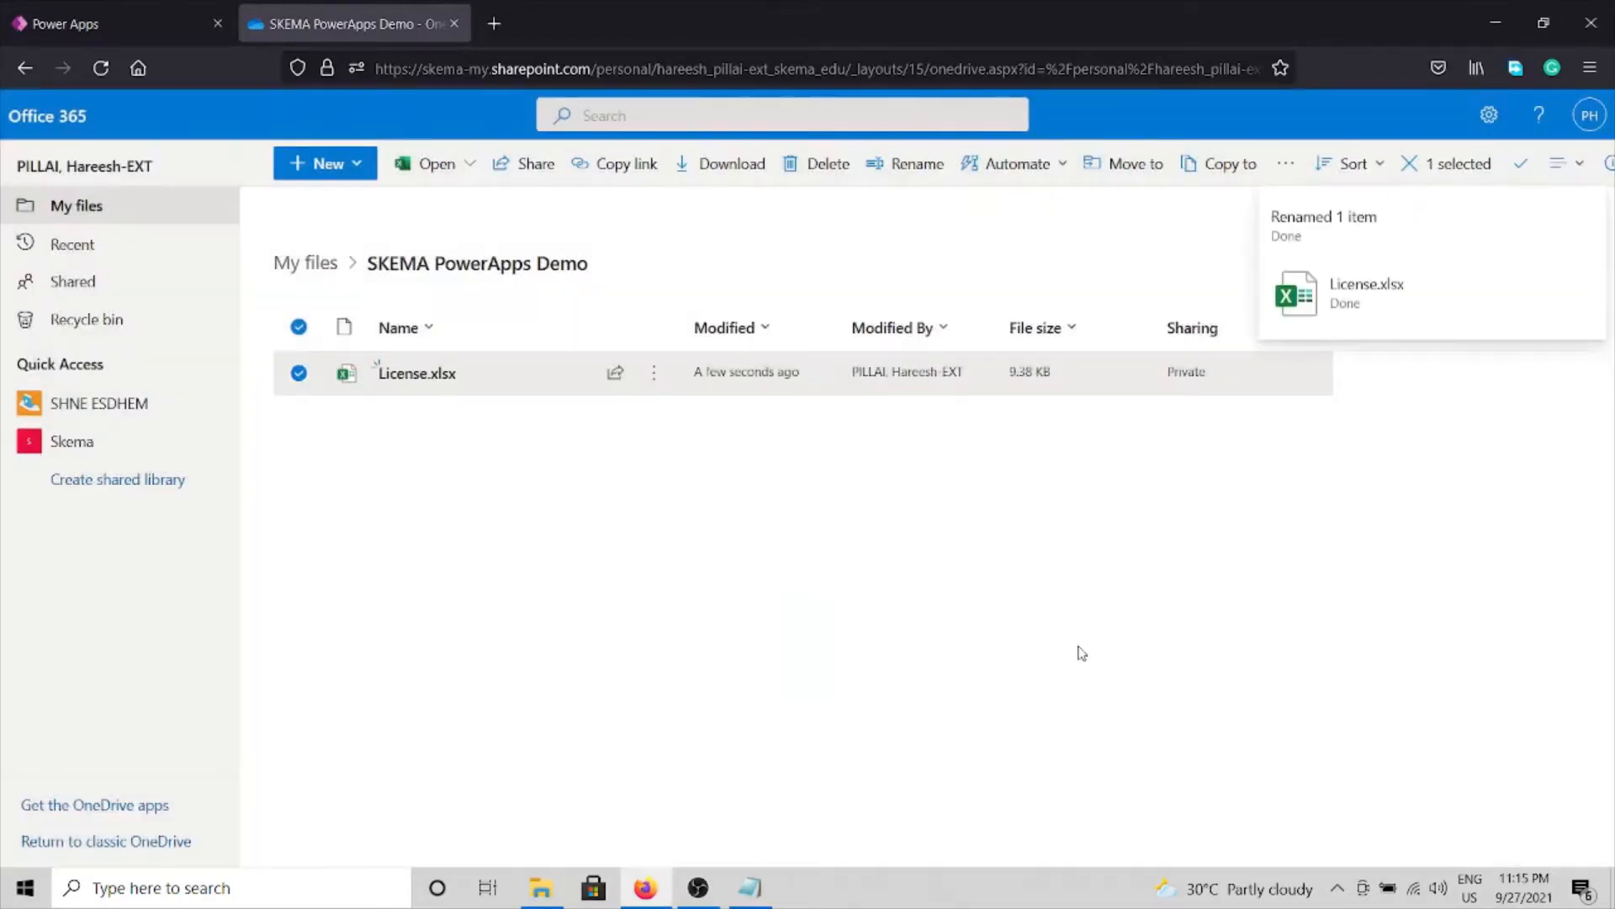
click(1082, 654)
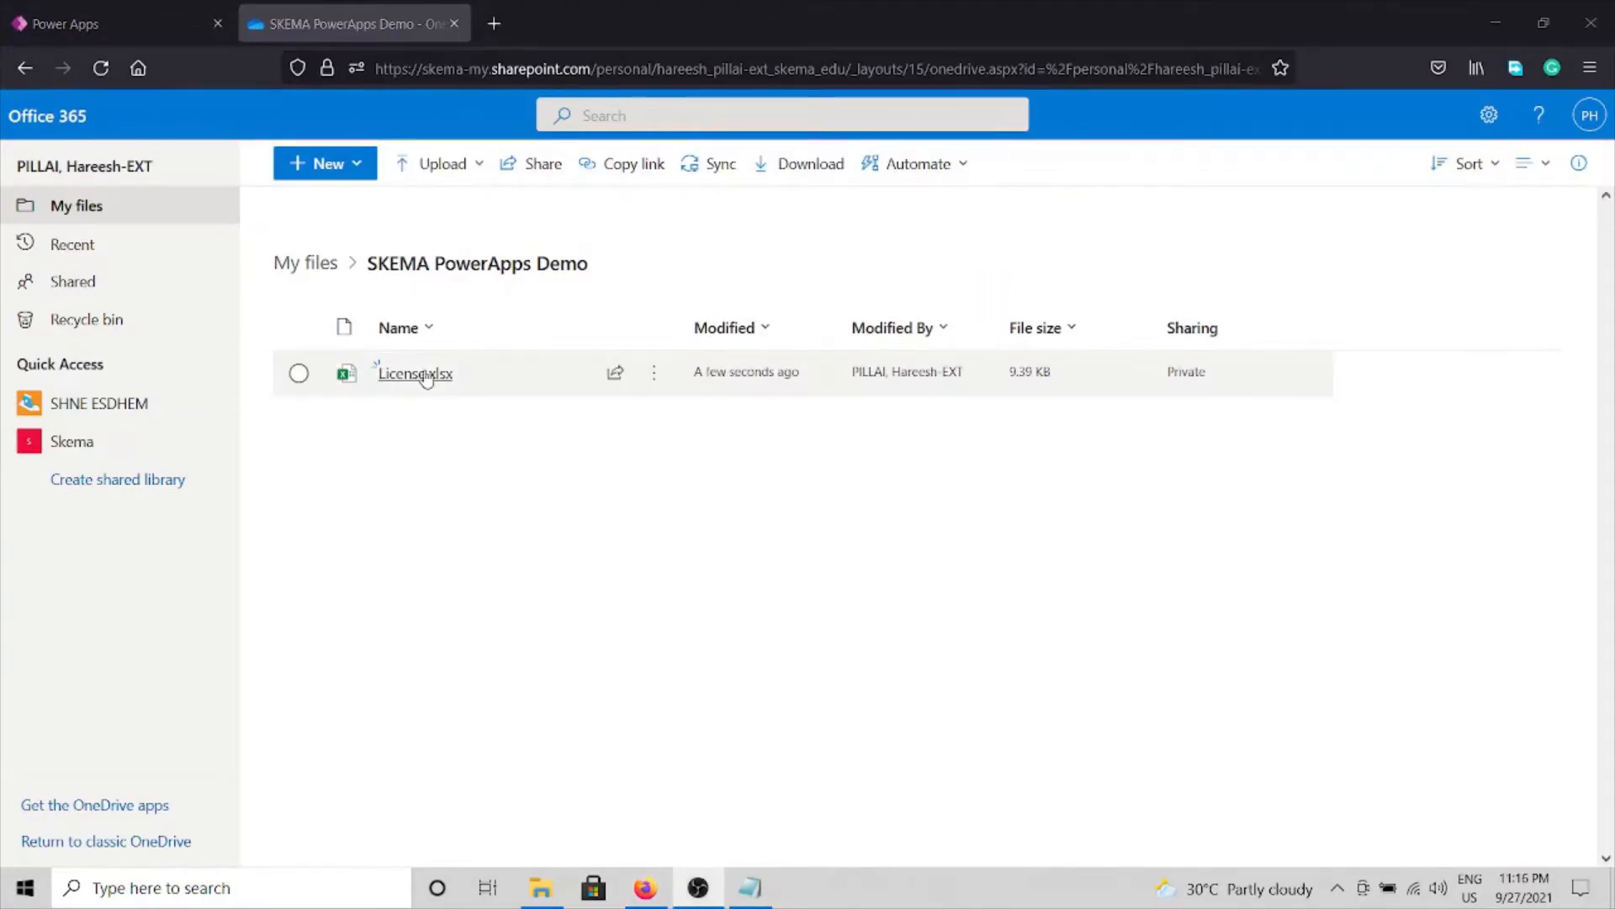
Open and close License.xlsx, then start a new app from data in Power Apps.
click(393, 373)
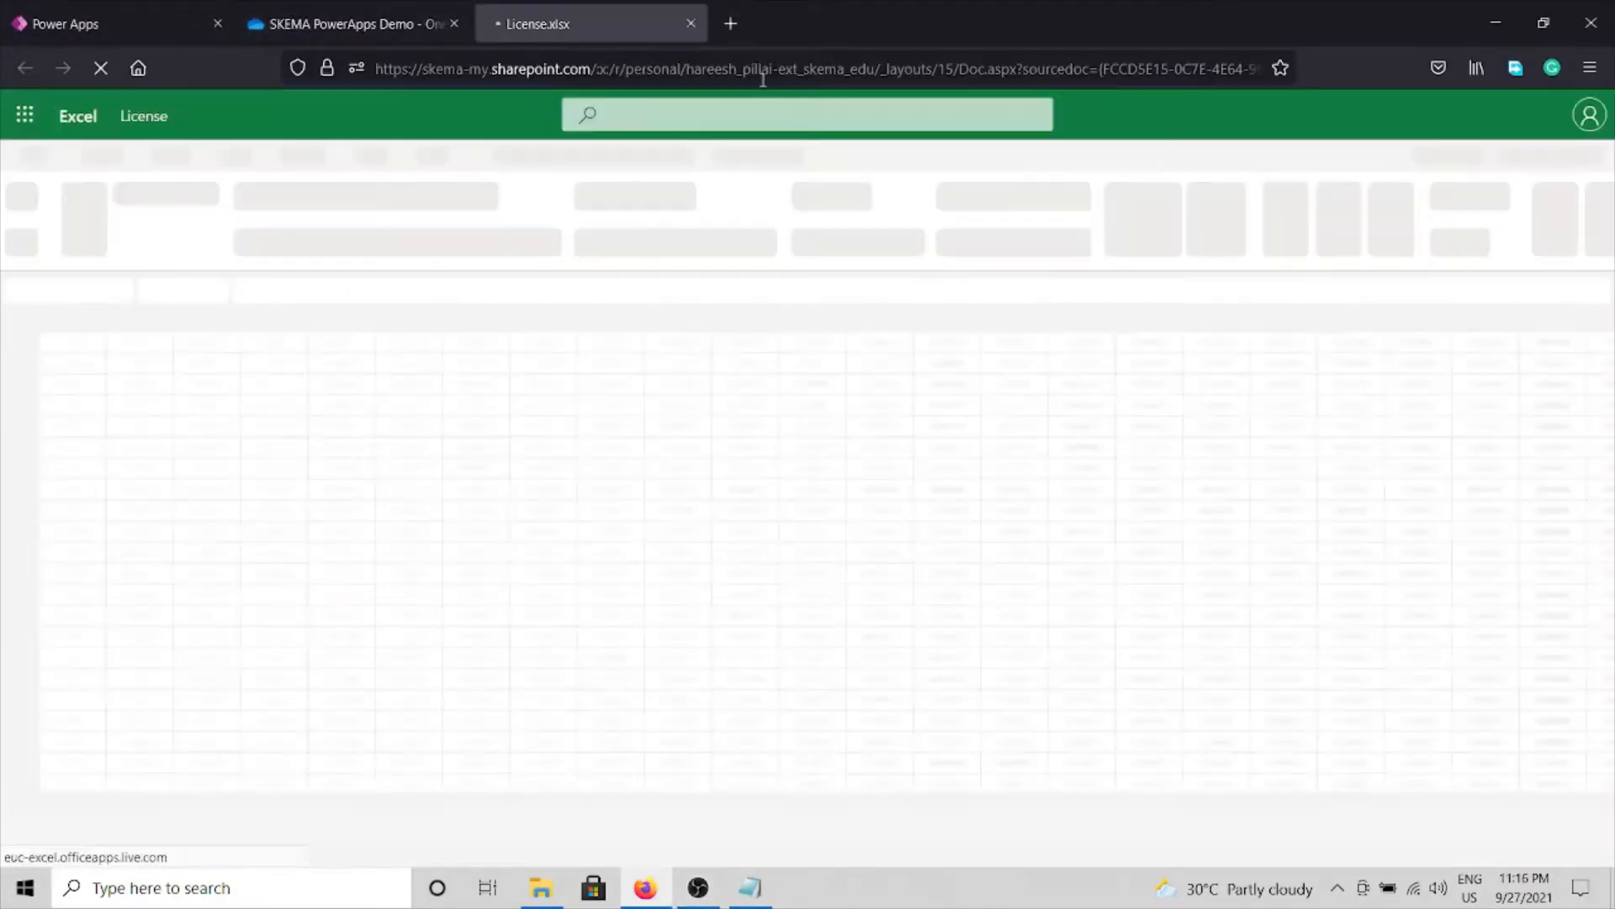
click(689, 31)
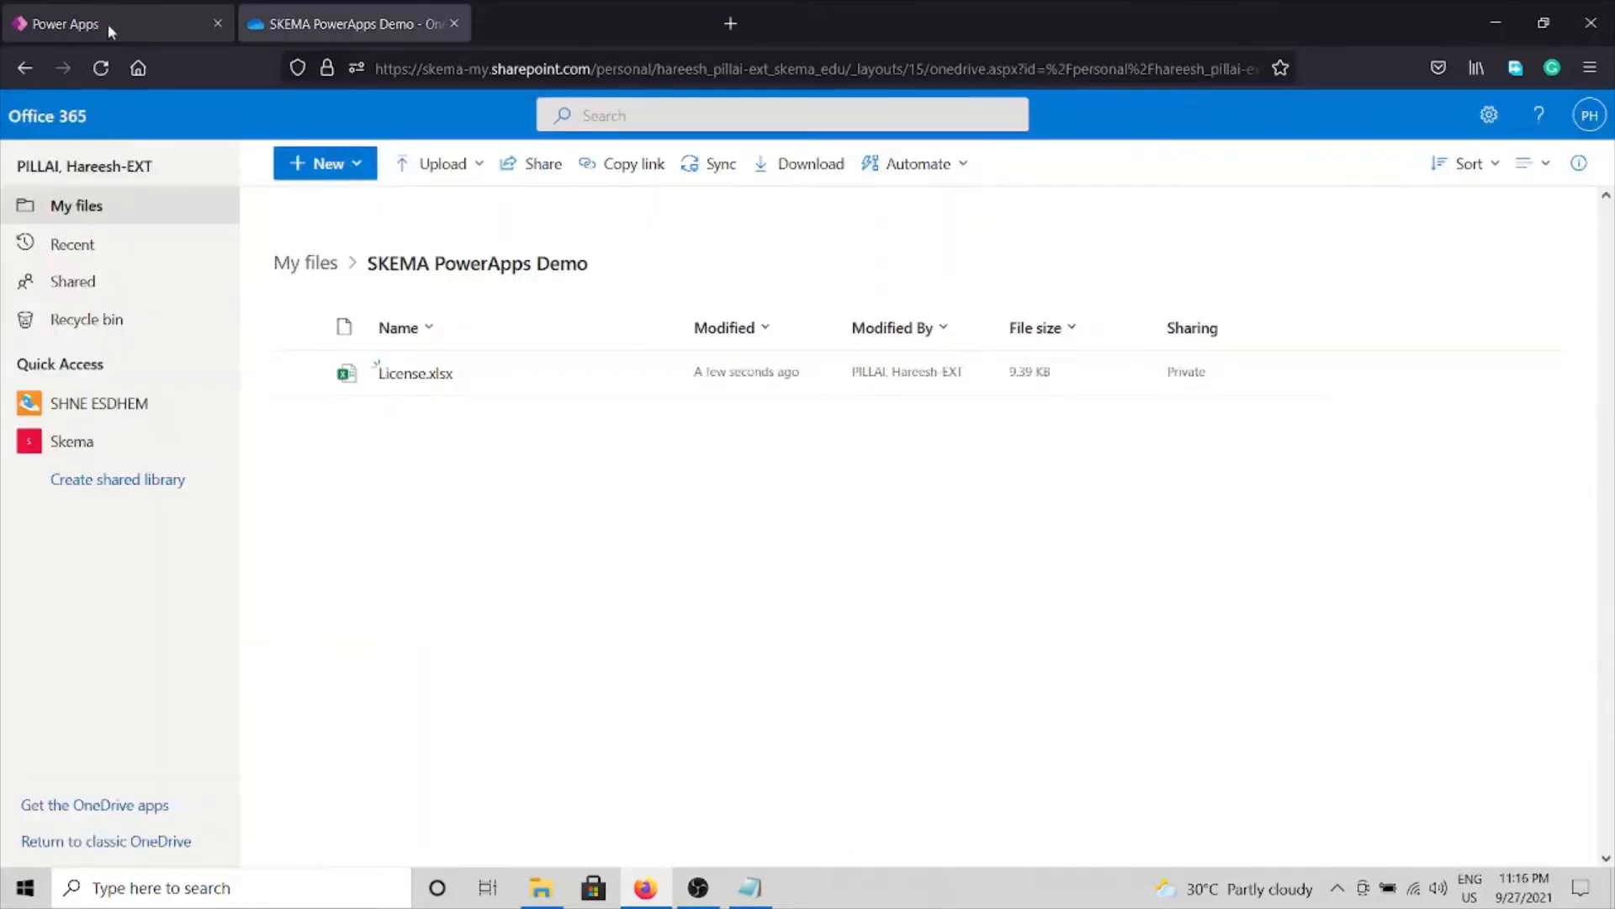
click(108, 23)
click(1073, 265)
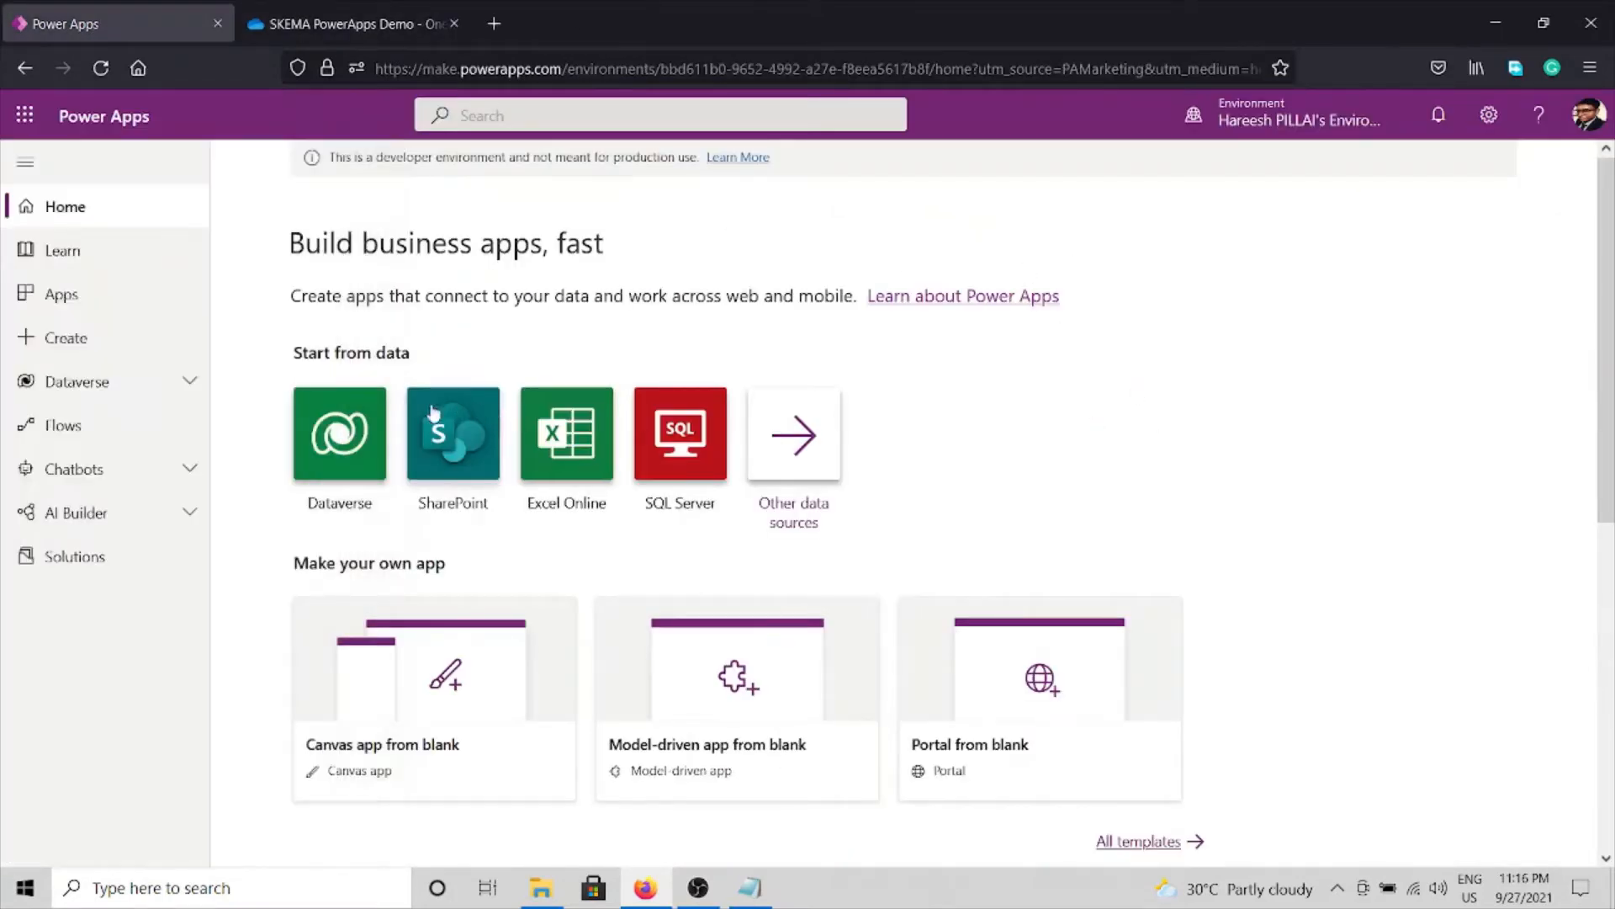
Create a new OneDrive for Business data connection.
click(358, 434)
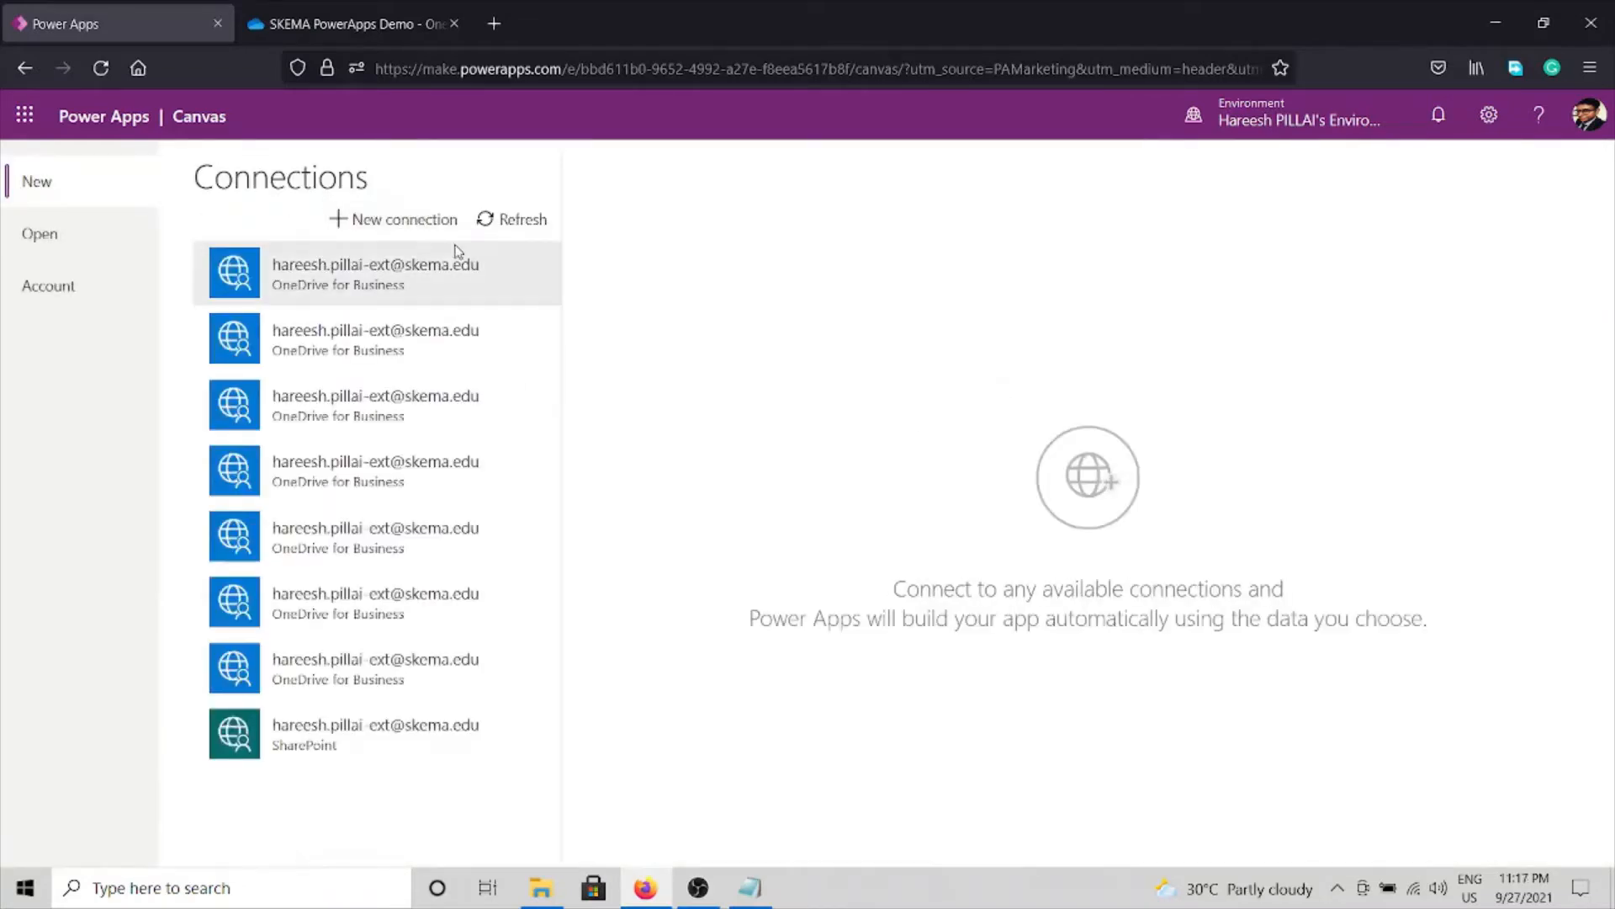
click(333, 212)
scroll(392, 566, down, 15)
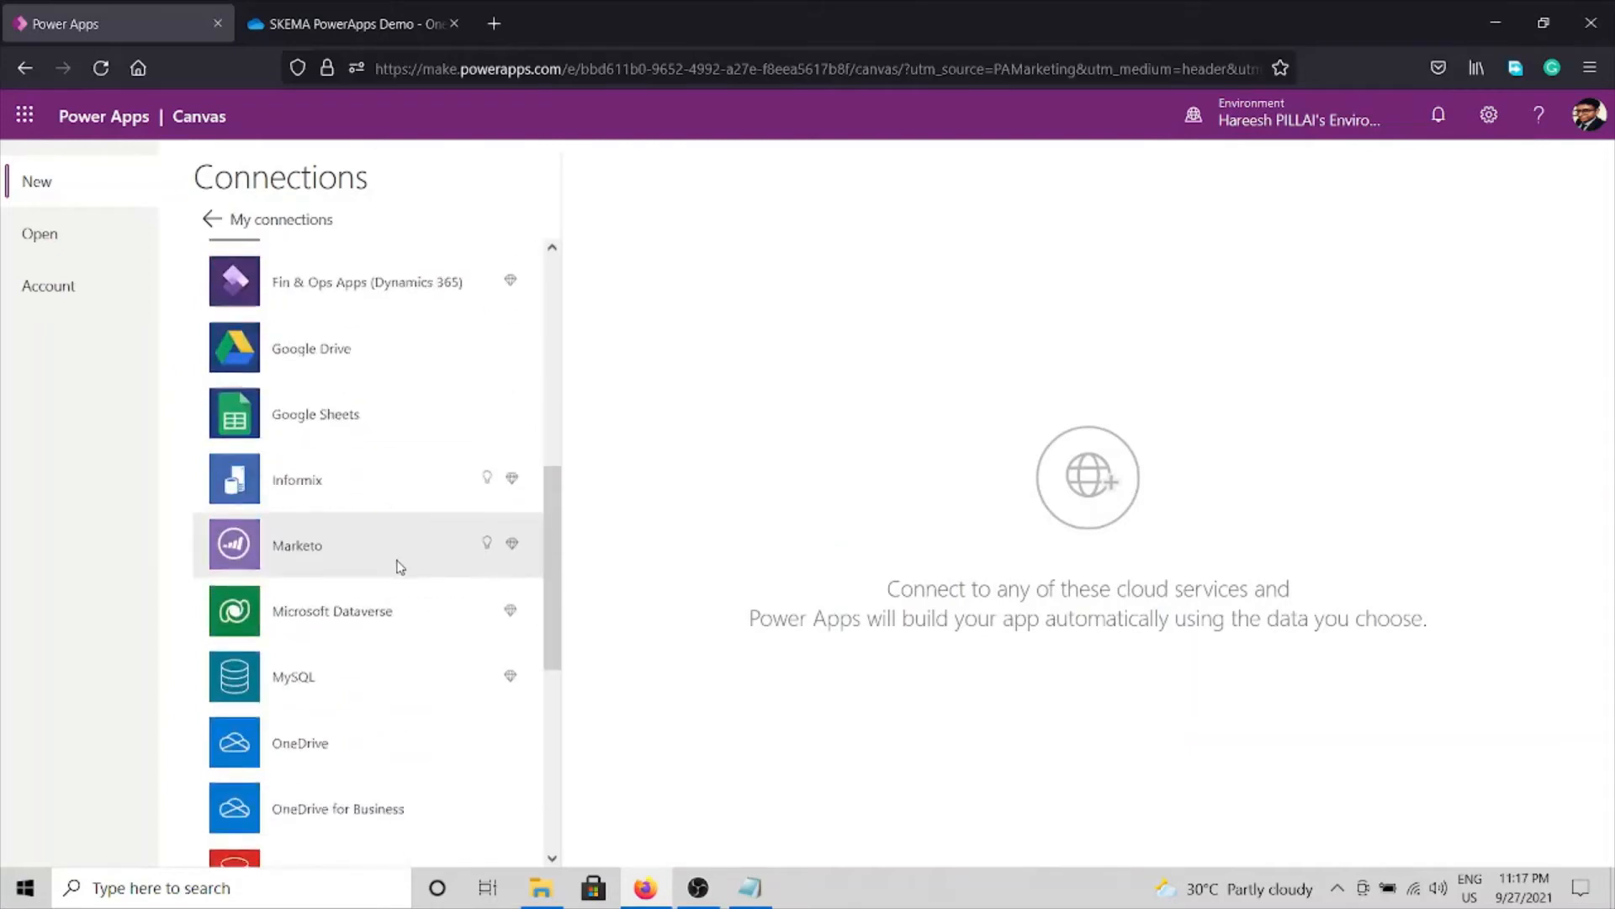
scroll(358, 546, down, 1)
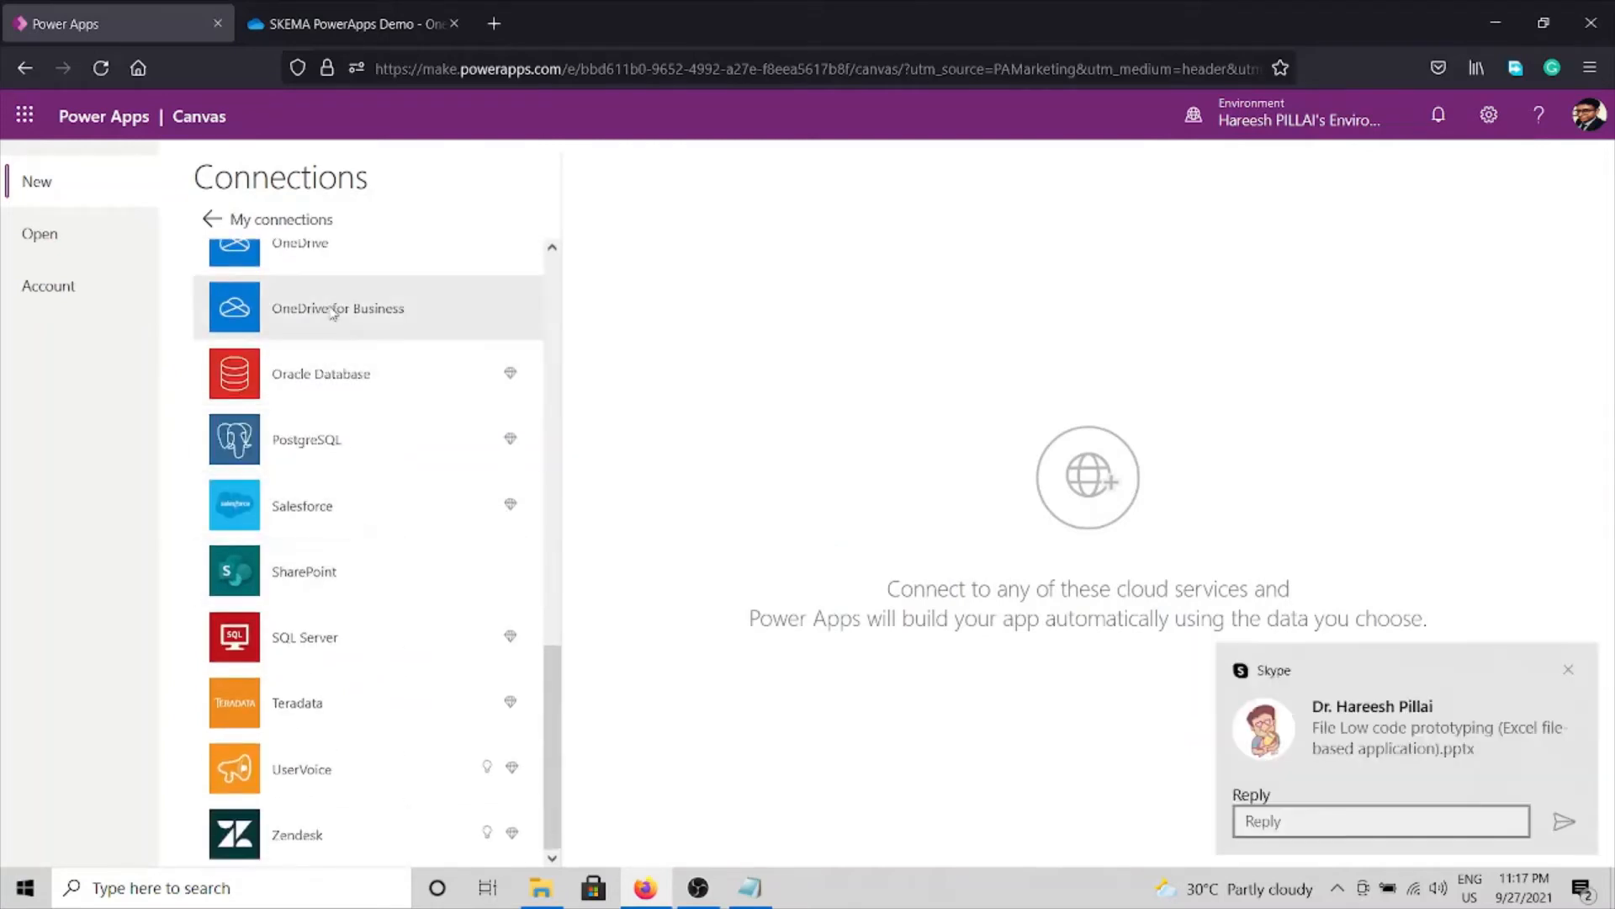
click(332, 313)
click(1570, 669)
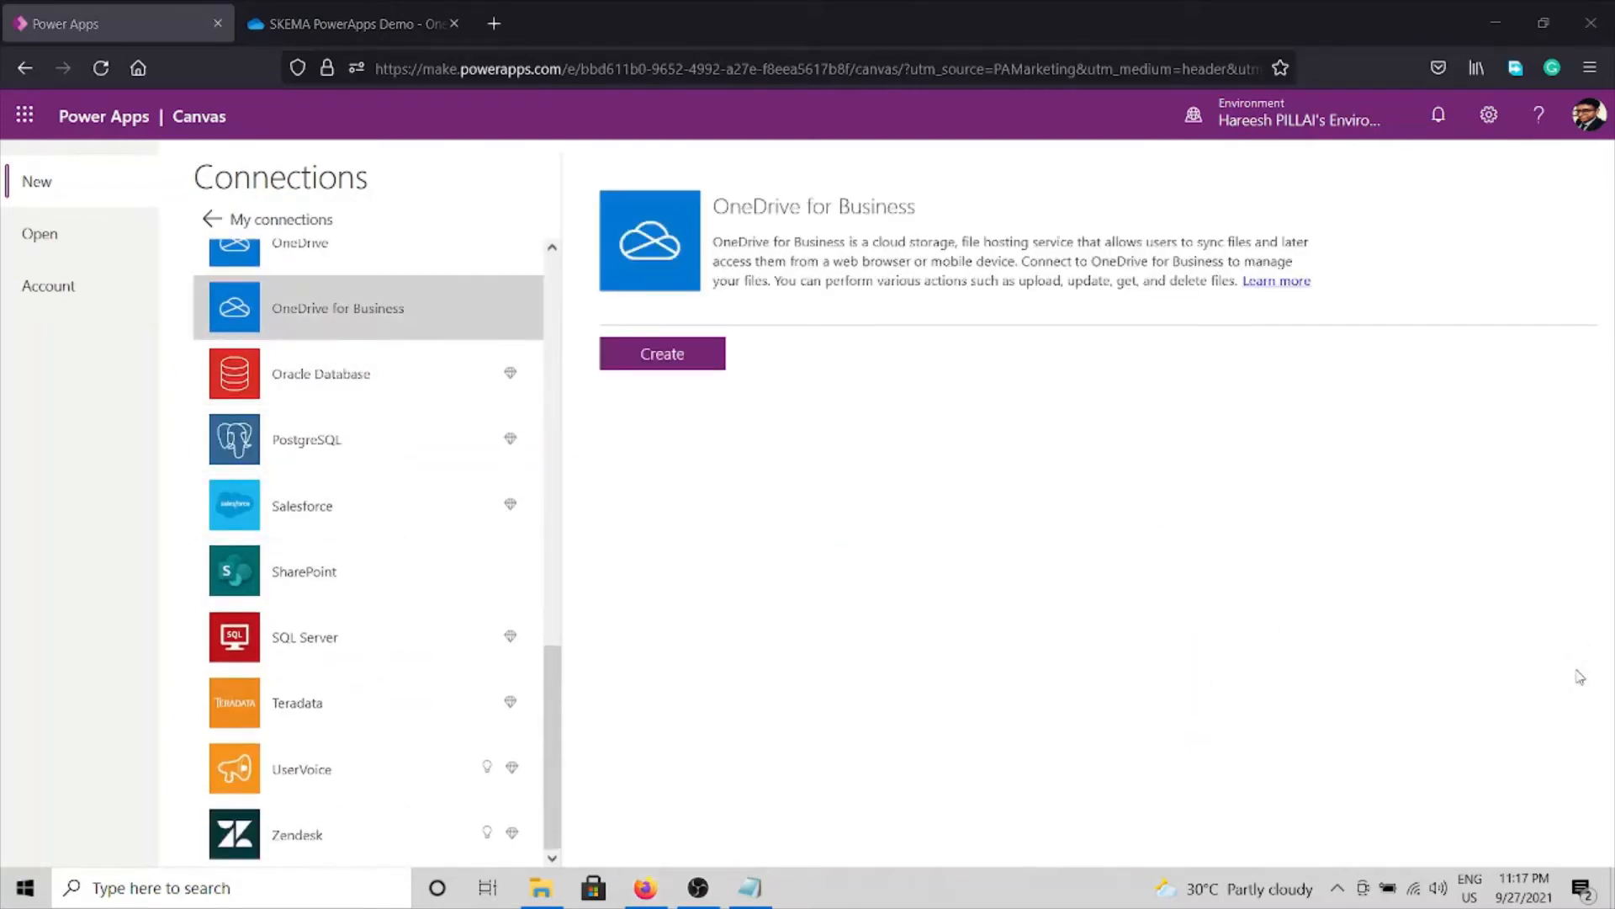
click(661, 353)
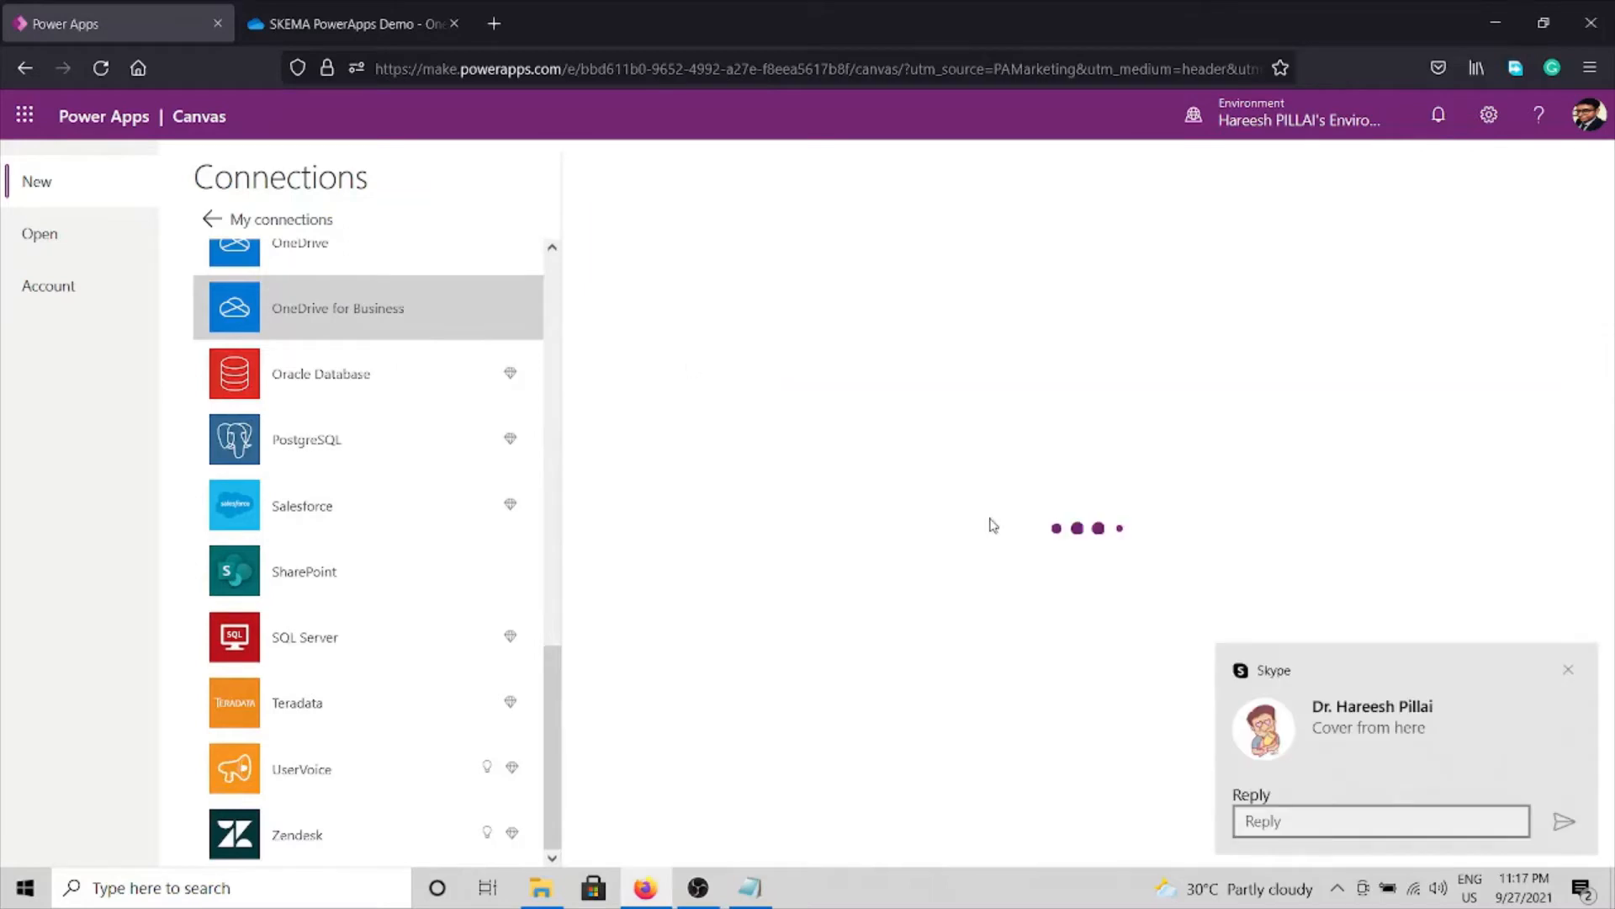
click(1570, 669)
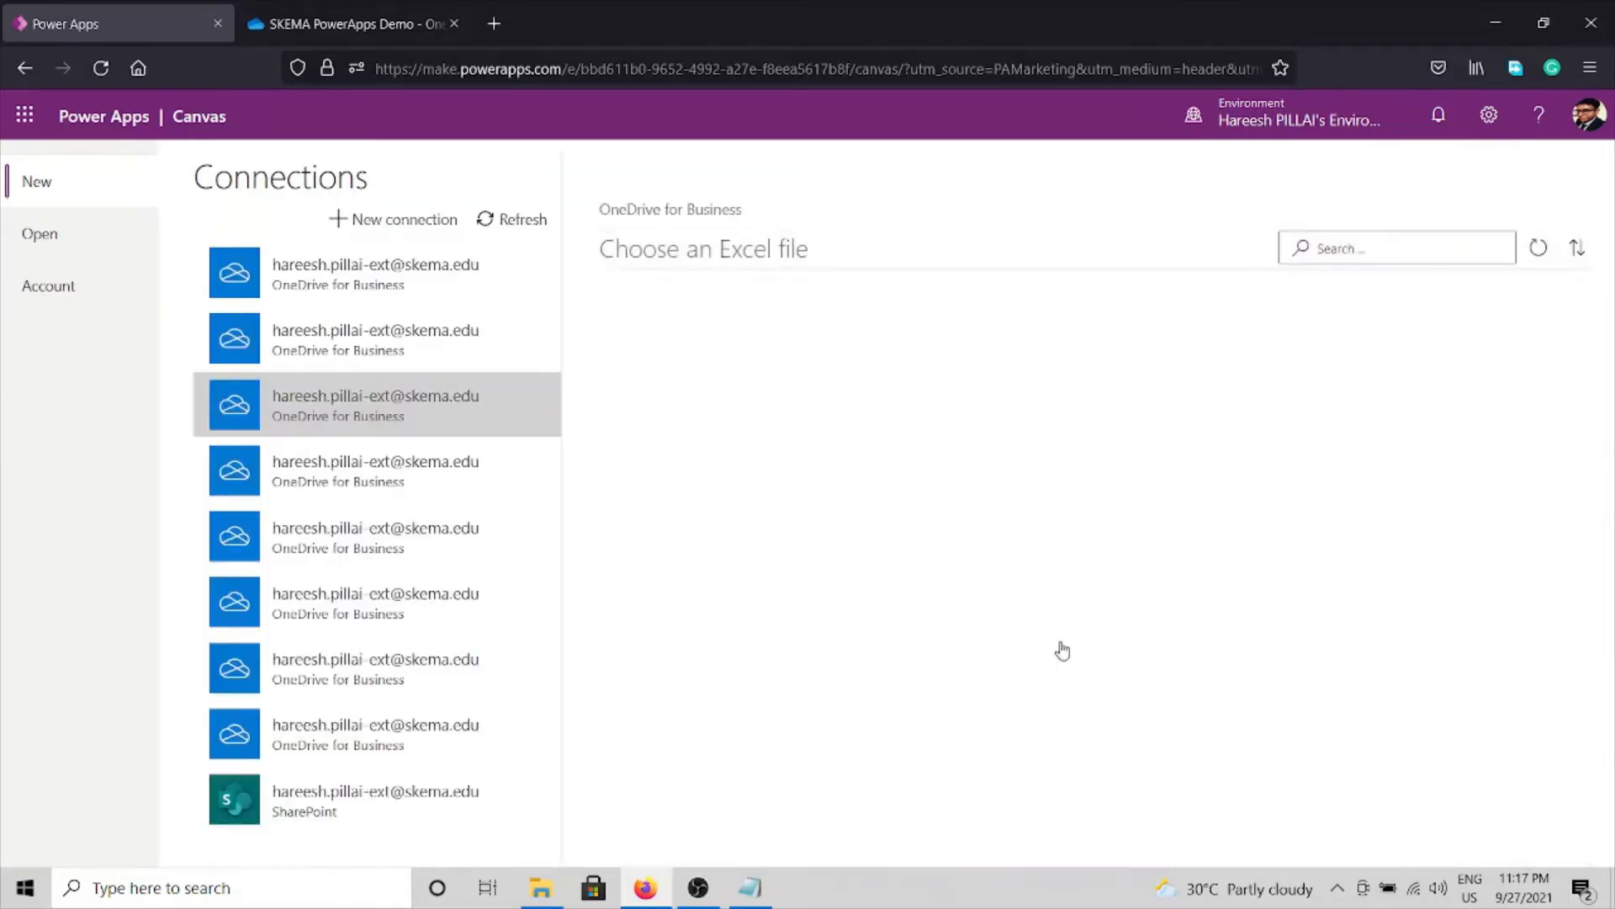
Pick Table1 from SKEMA PowerApps Demo > License.xlsx and connect to it.
scroll(822, 721, down, 10)
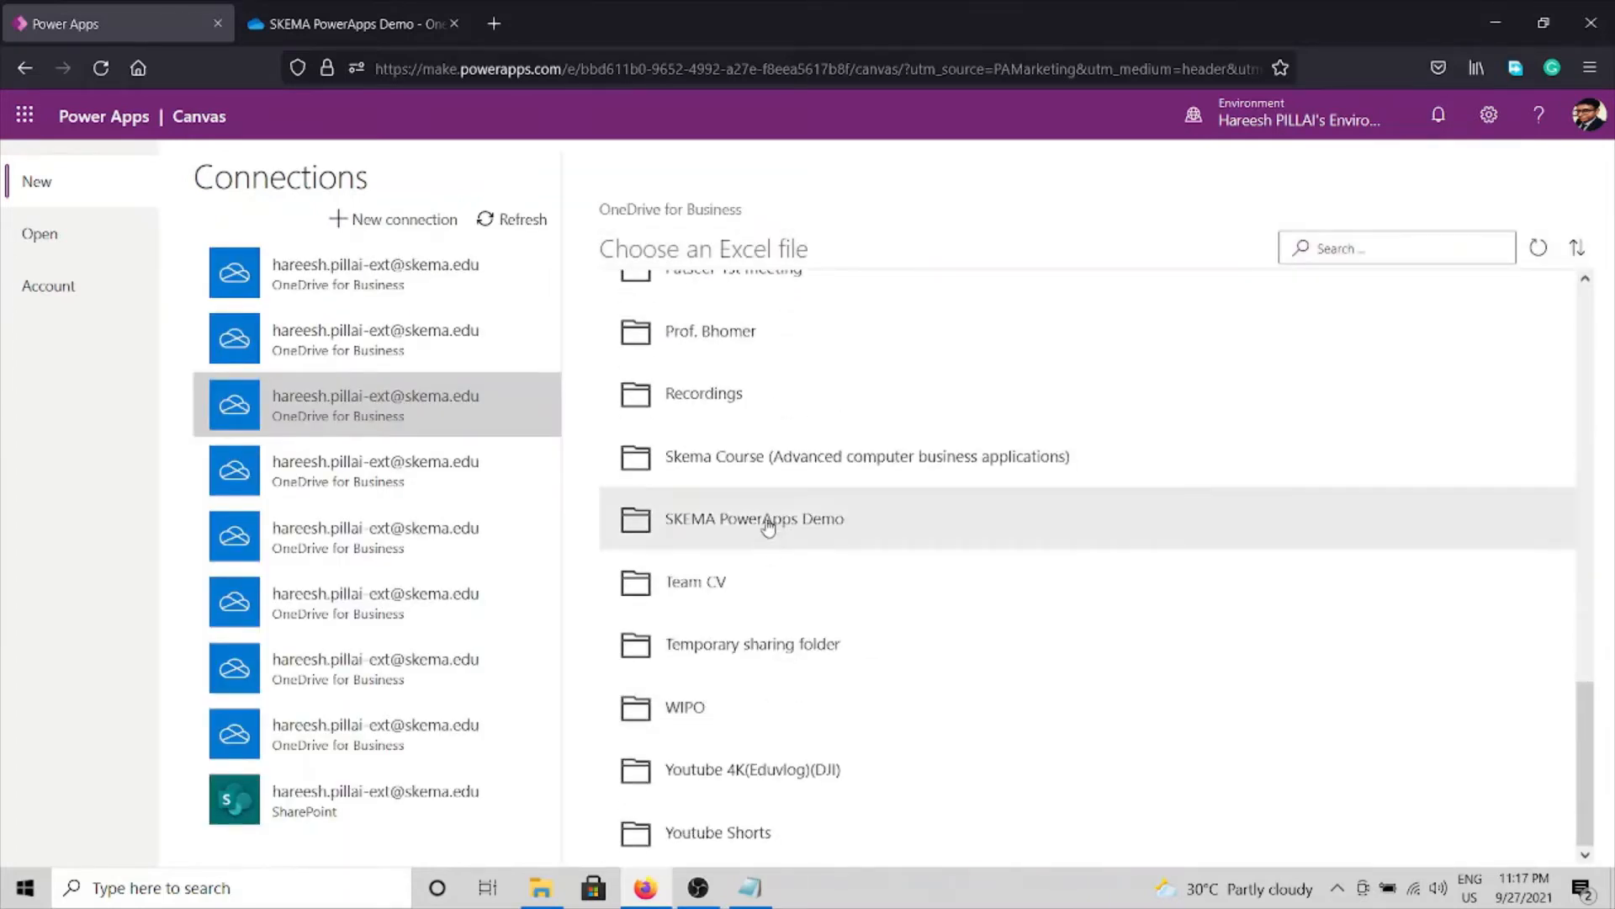
click(768, 647)
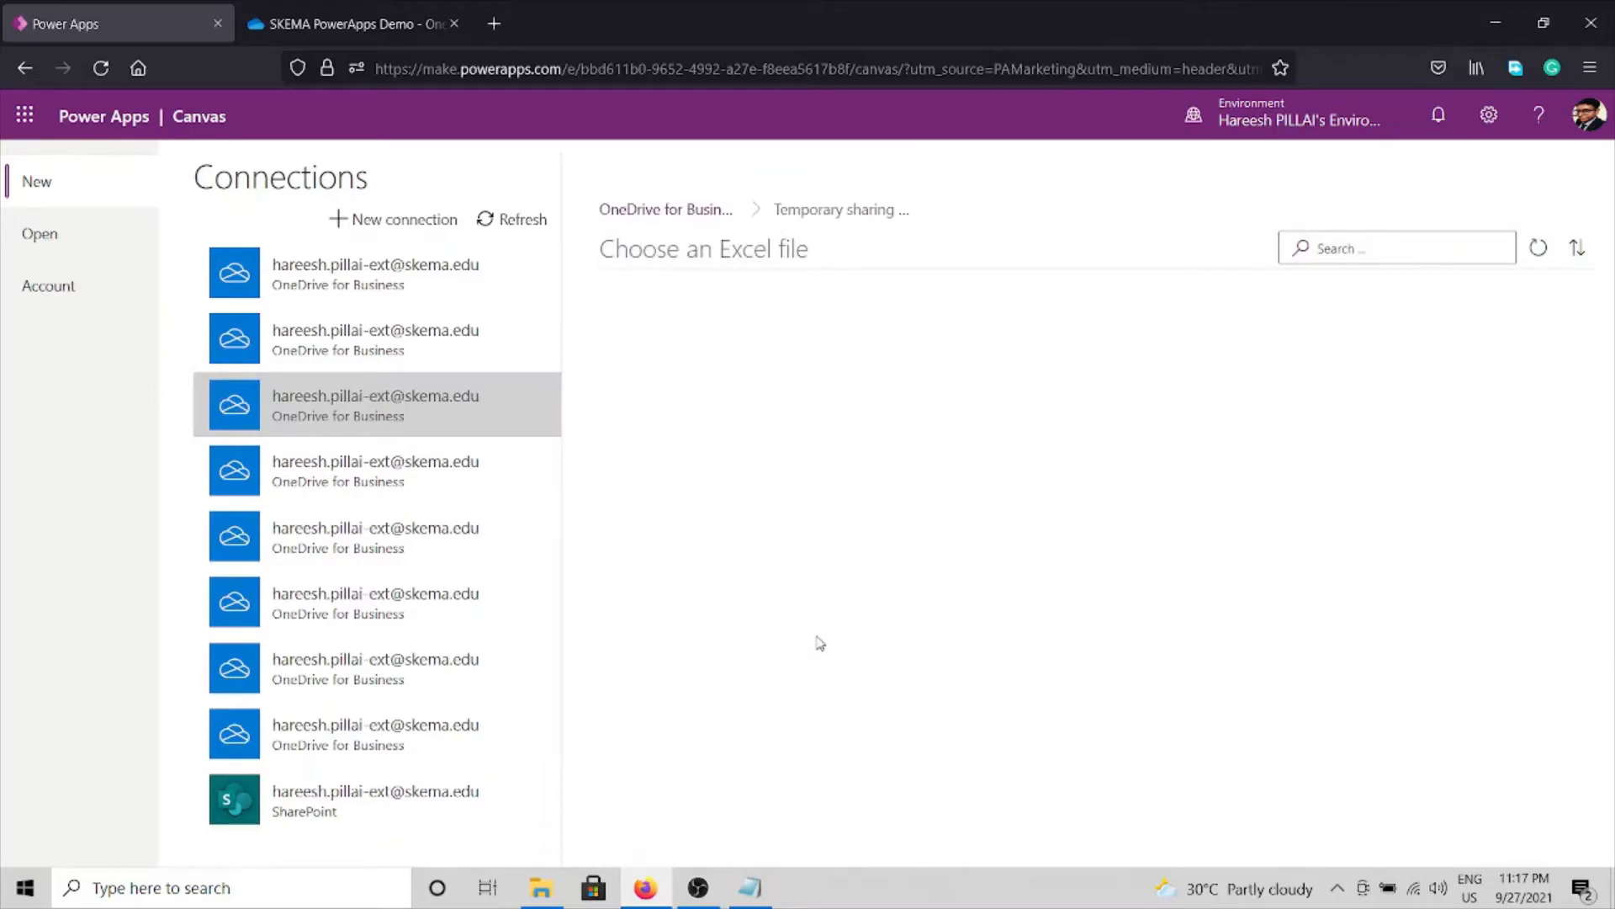
click(687, 211)
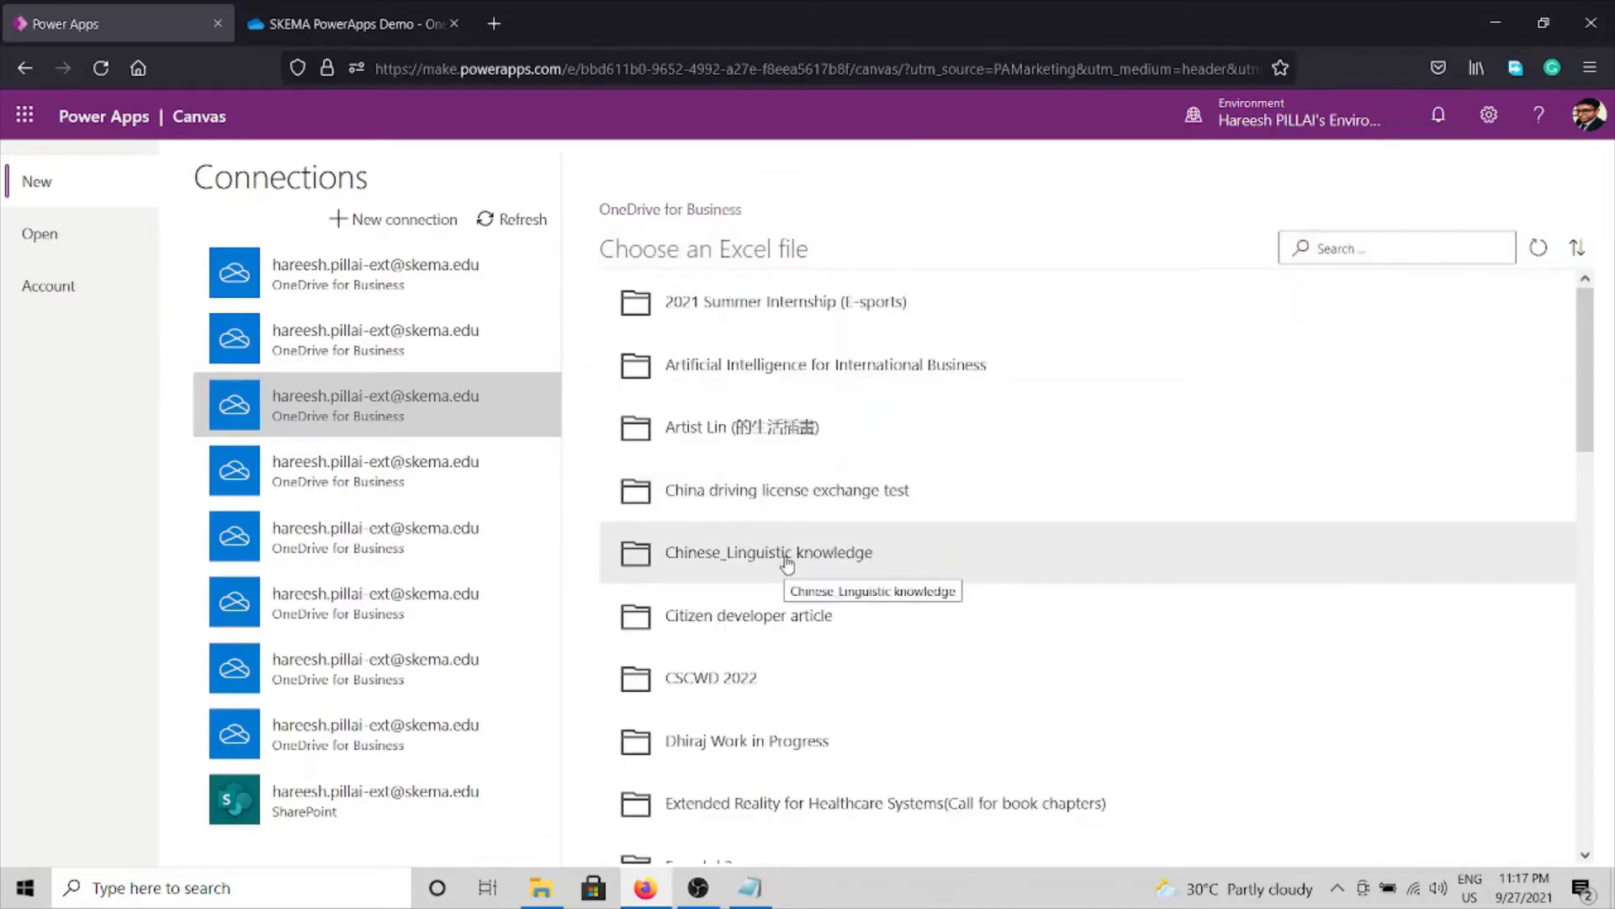
scroll(785, 581, down, 10)
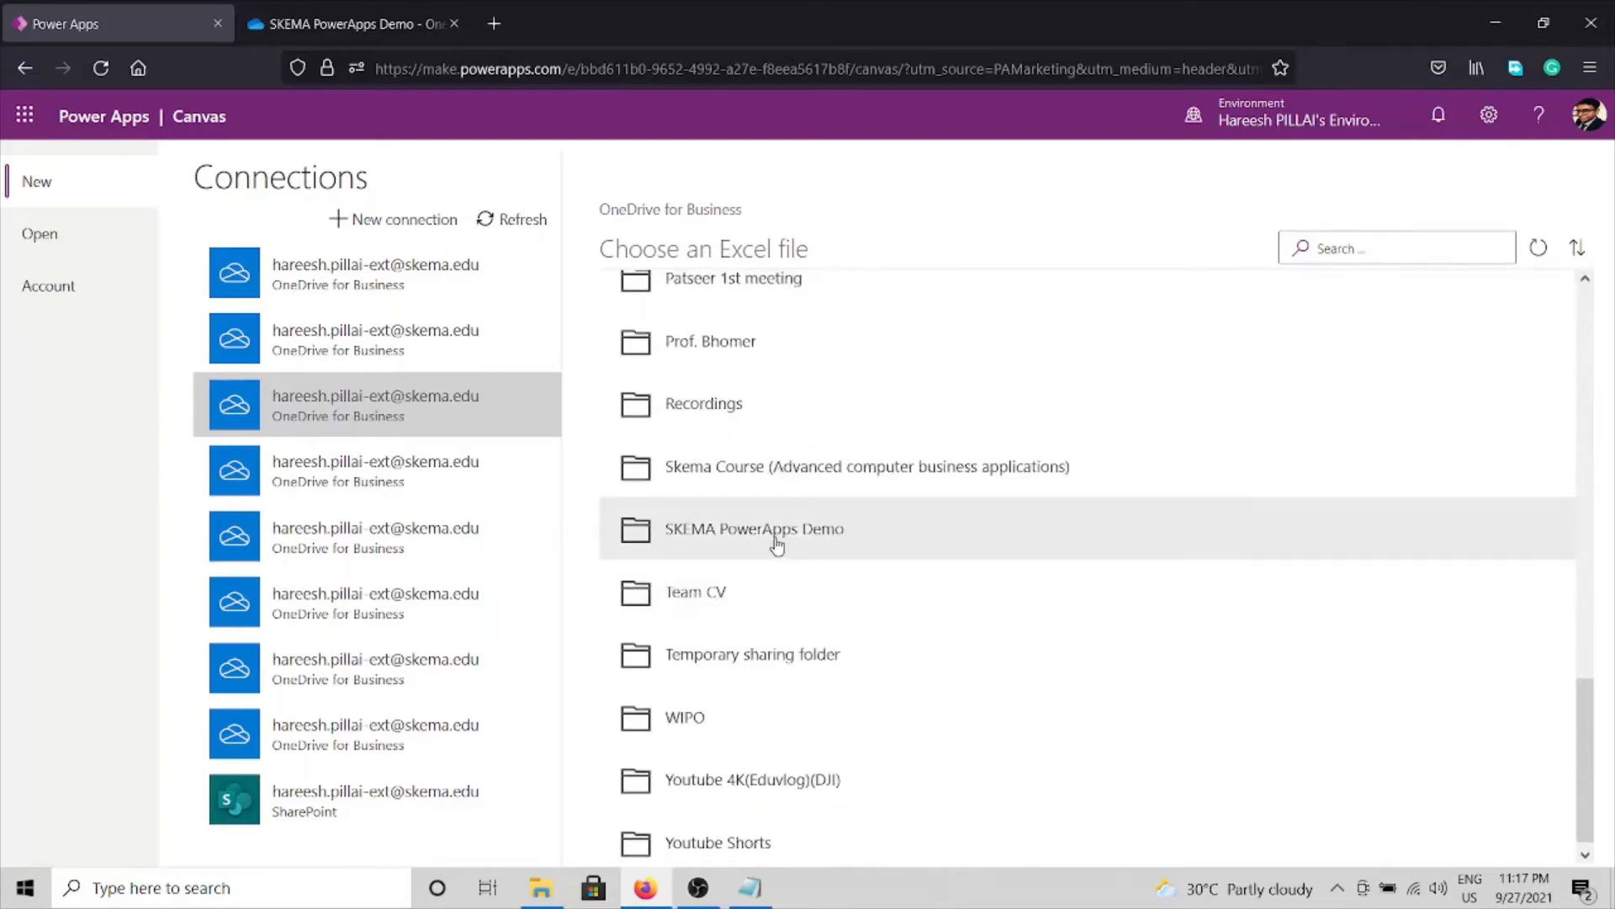
click(783, 538)
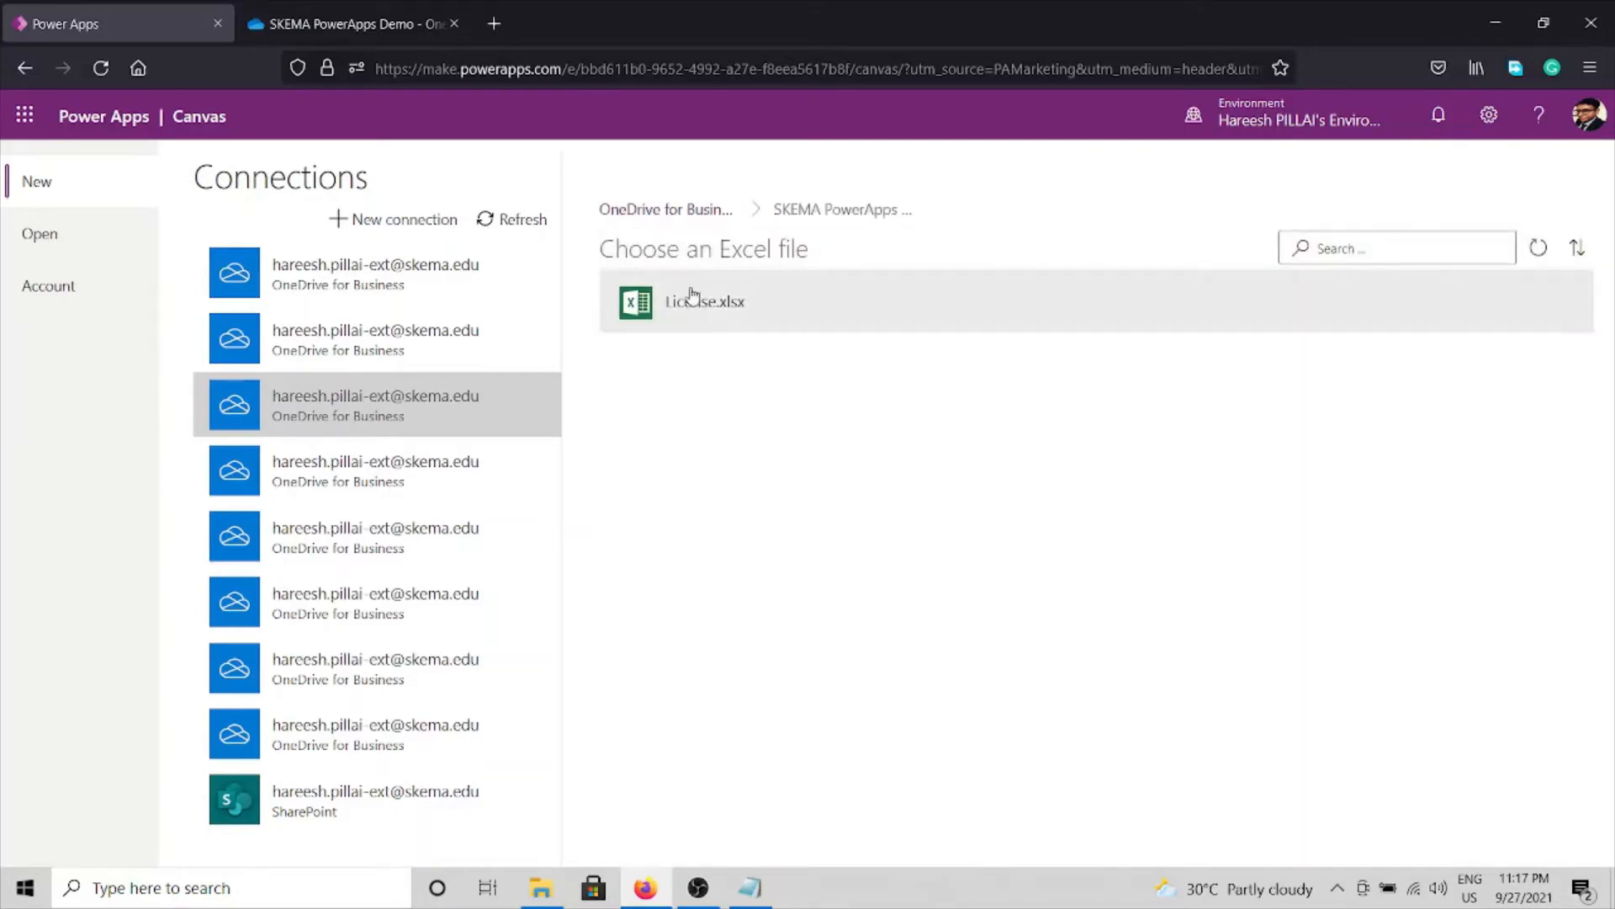
click(696, 300)
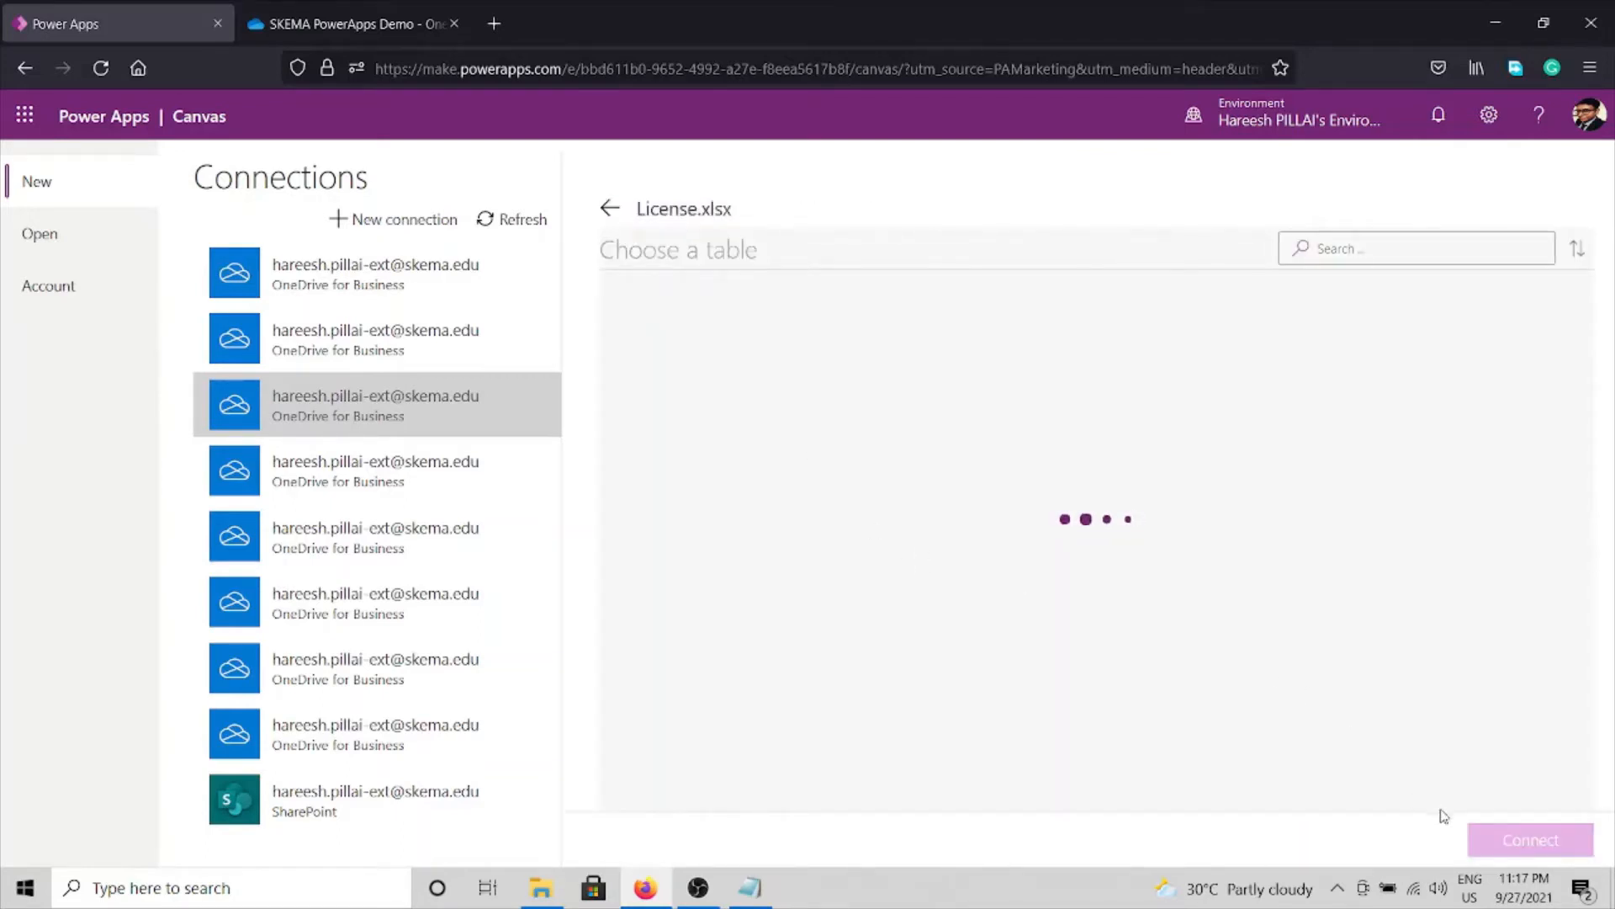
click(732, 325)
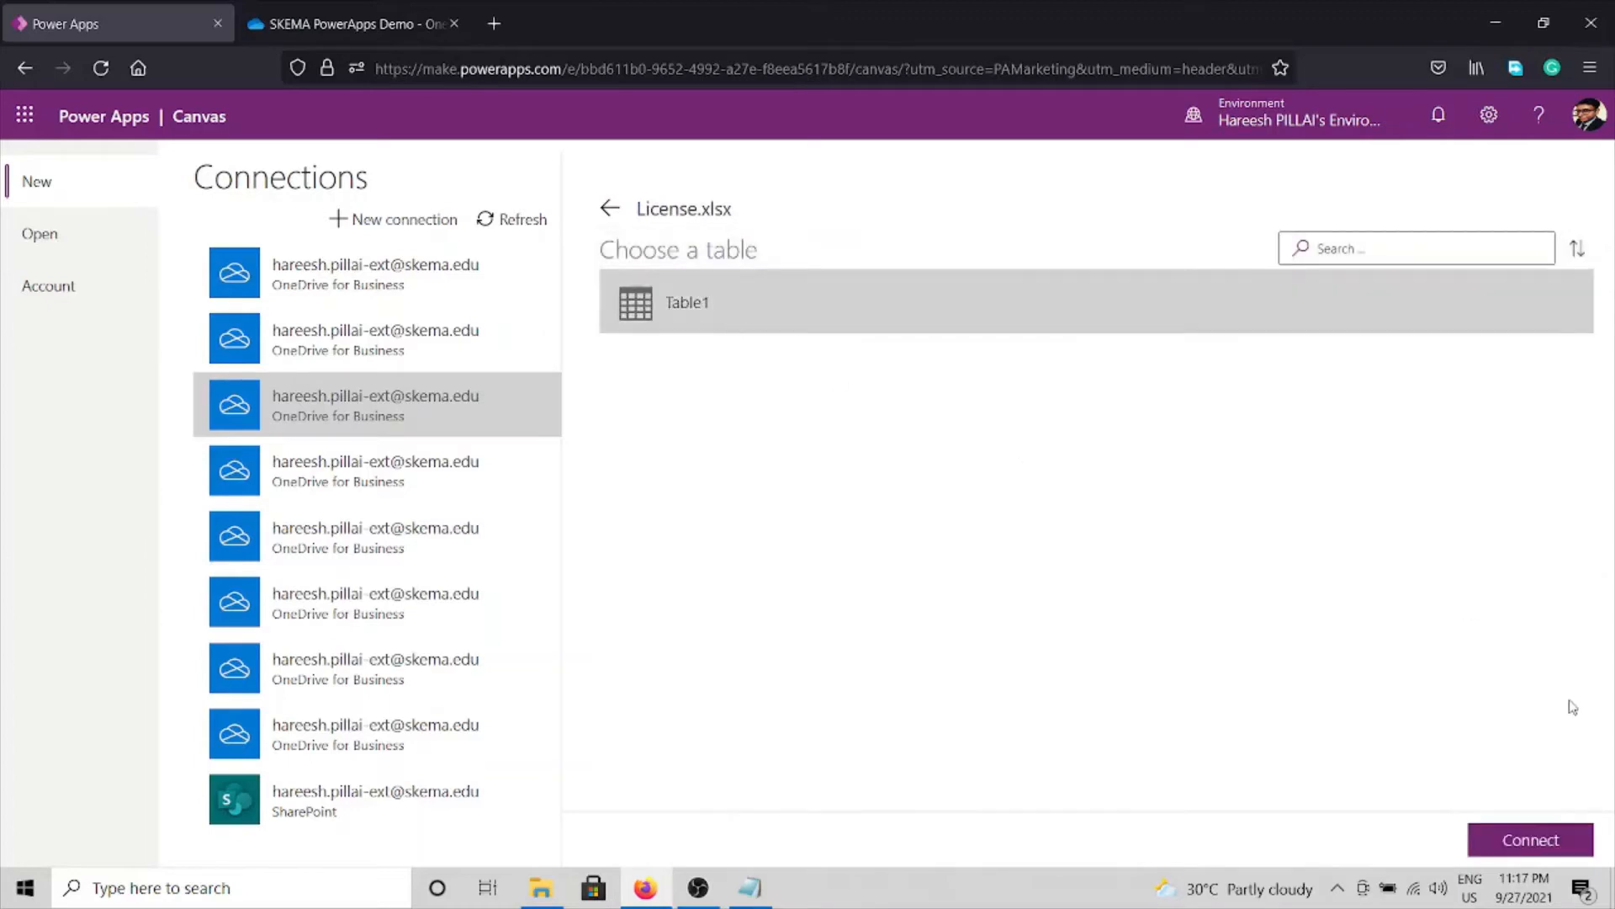
click(1570, 837)
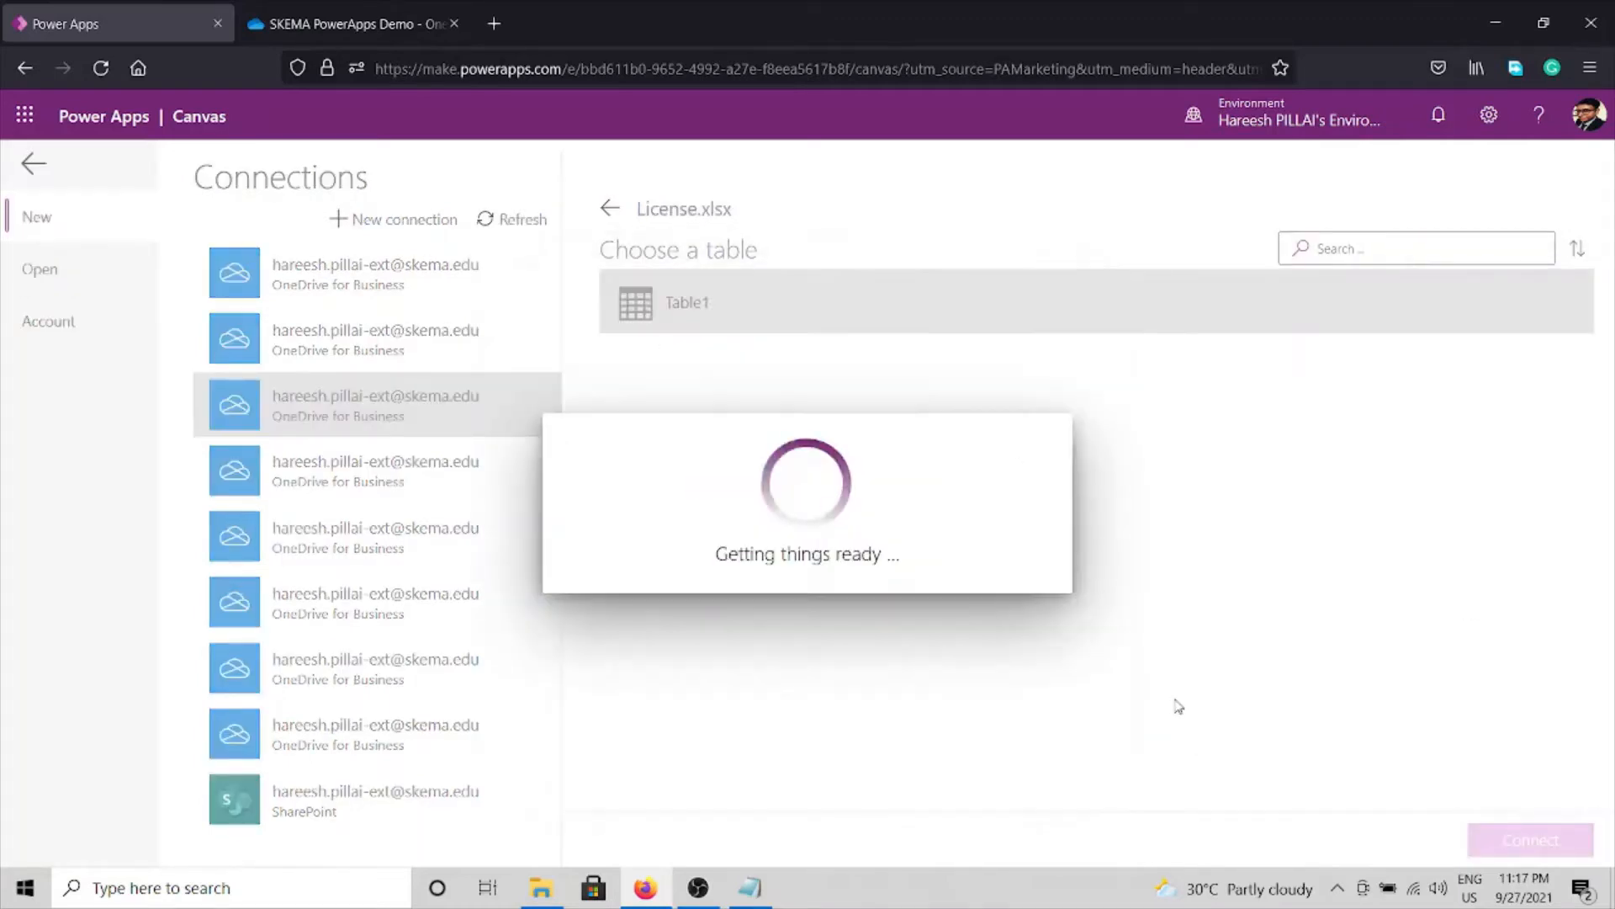
Let the Table1 app generate, then skip the Power Apps Studio welcome dialog.
click(1516, 841)
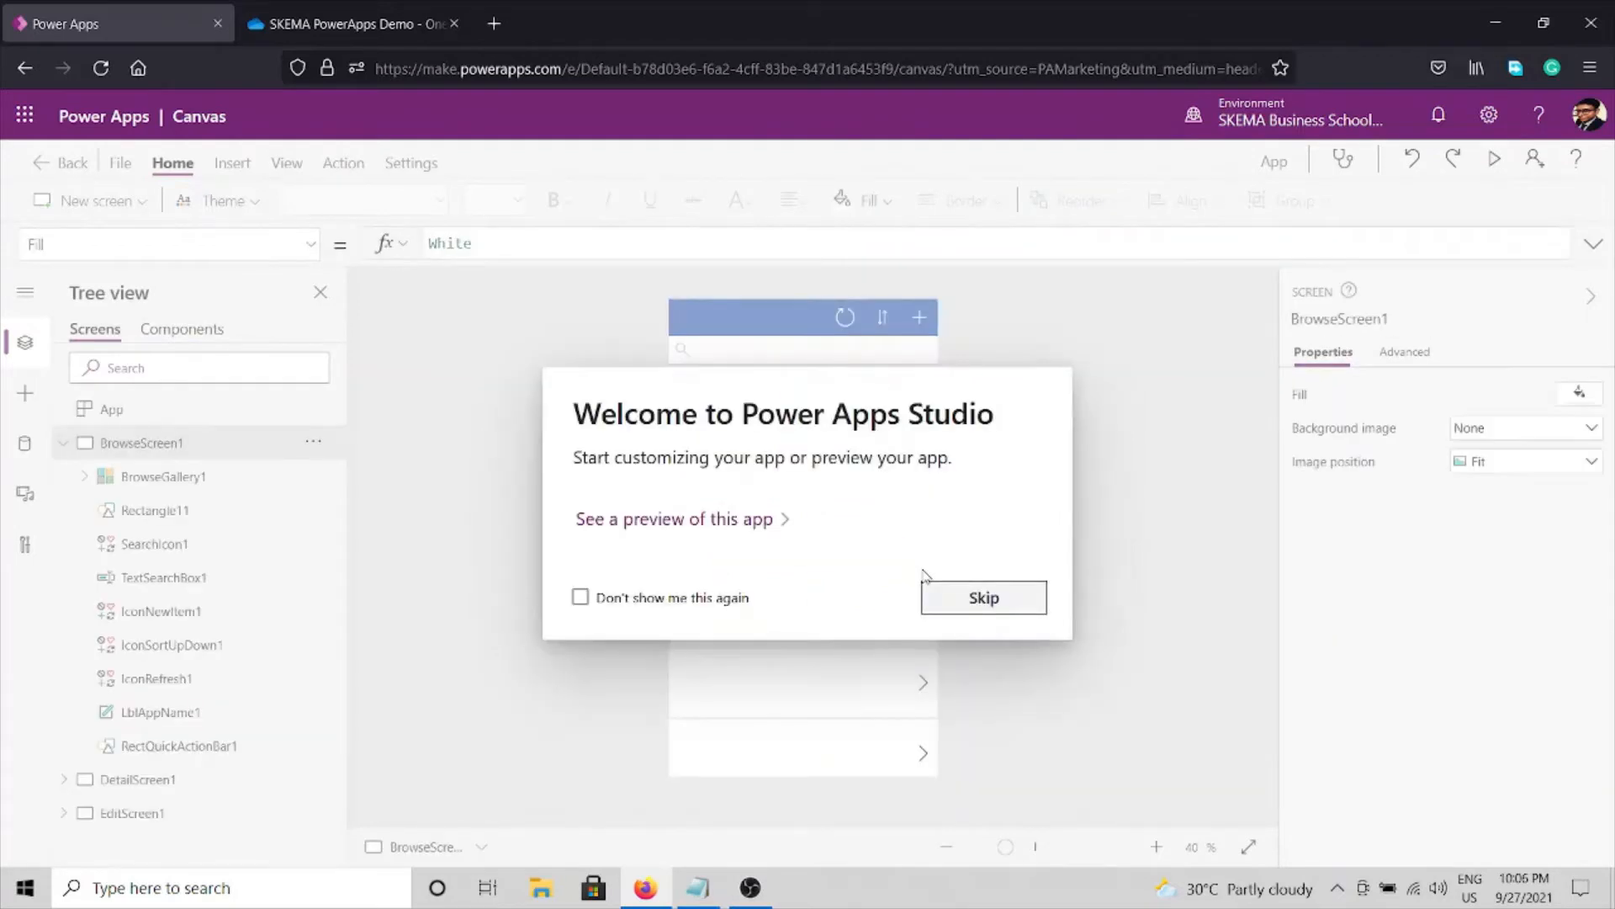
click(981, 600)
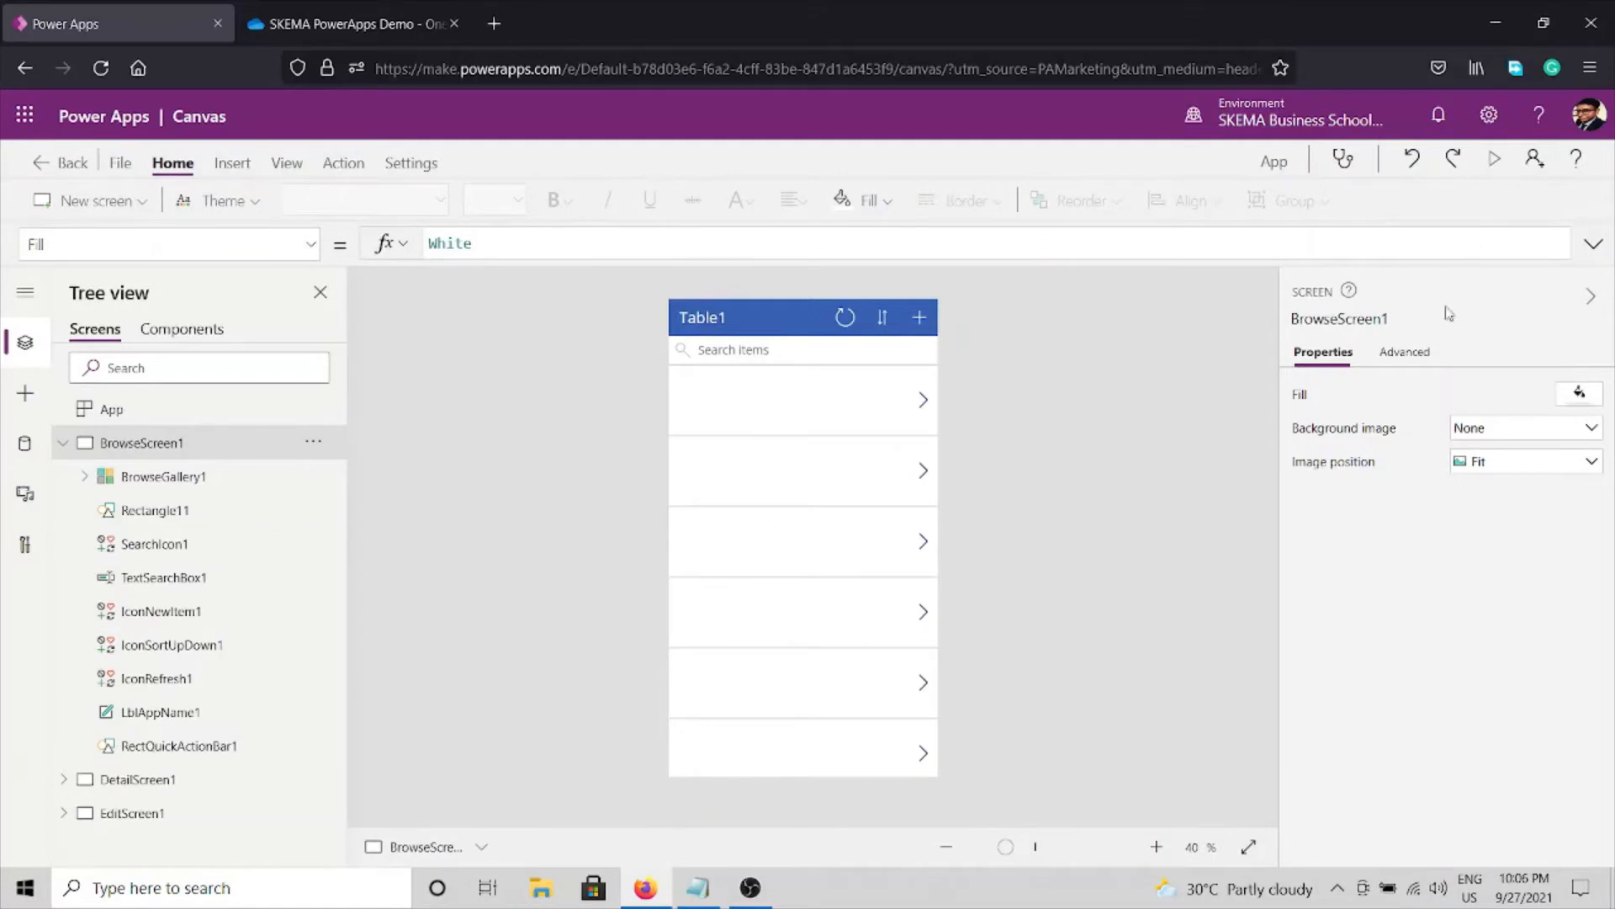
Preview the app, sort the list and open the Jack record, then exit the preview.
key(F5)
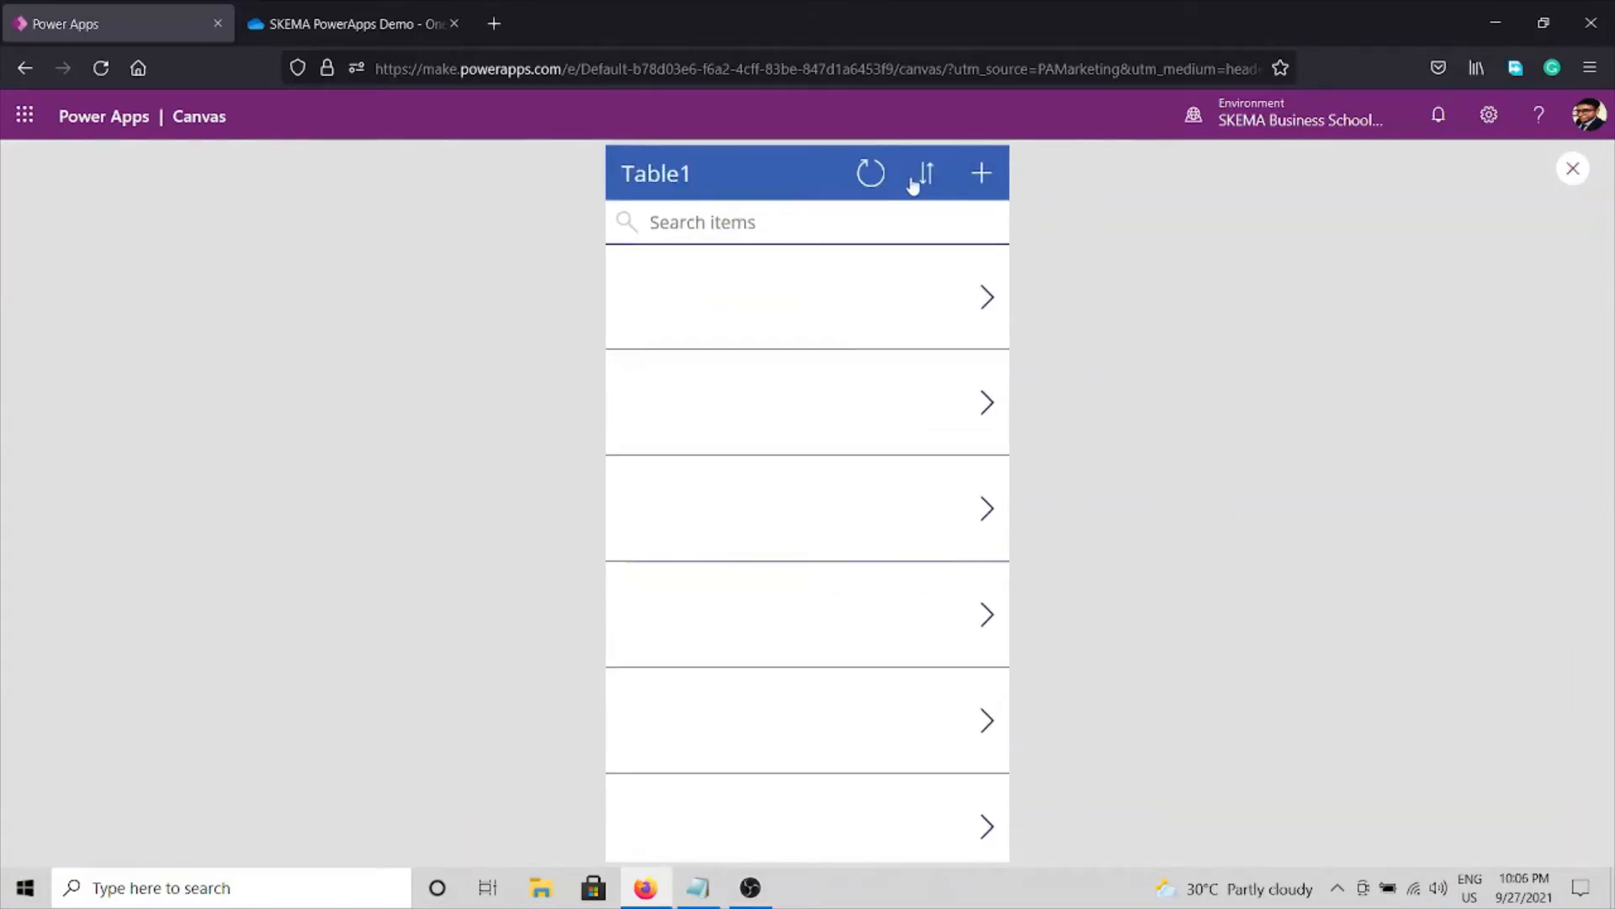
click(929, 175)
click(810, 320)
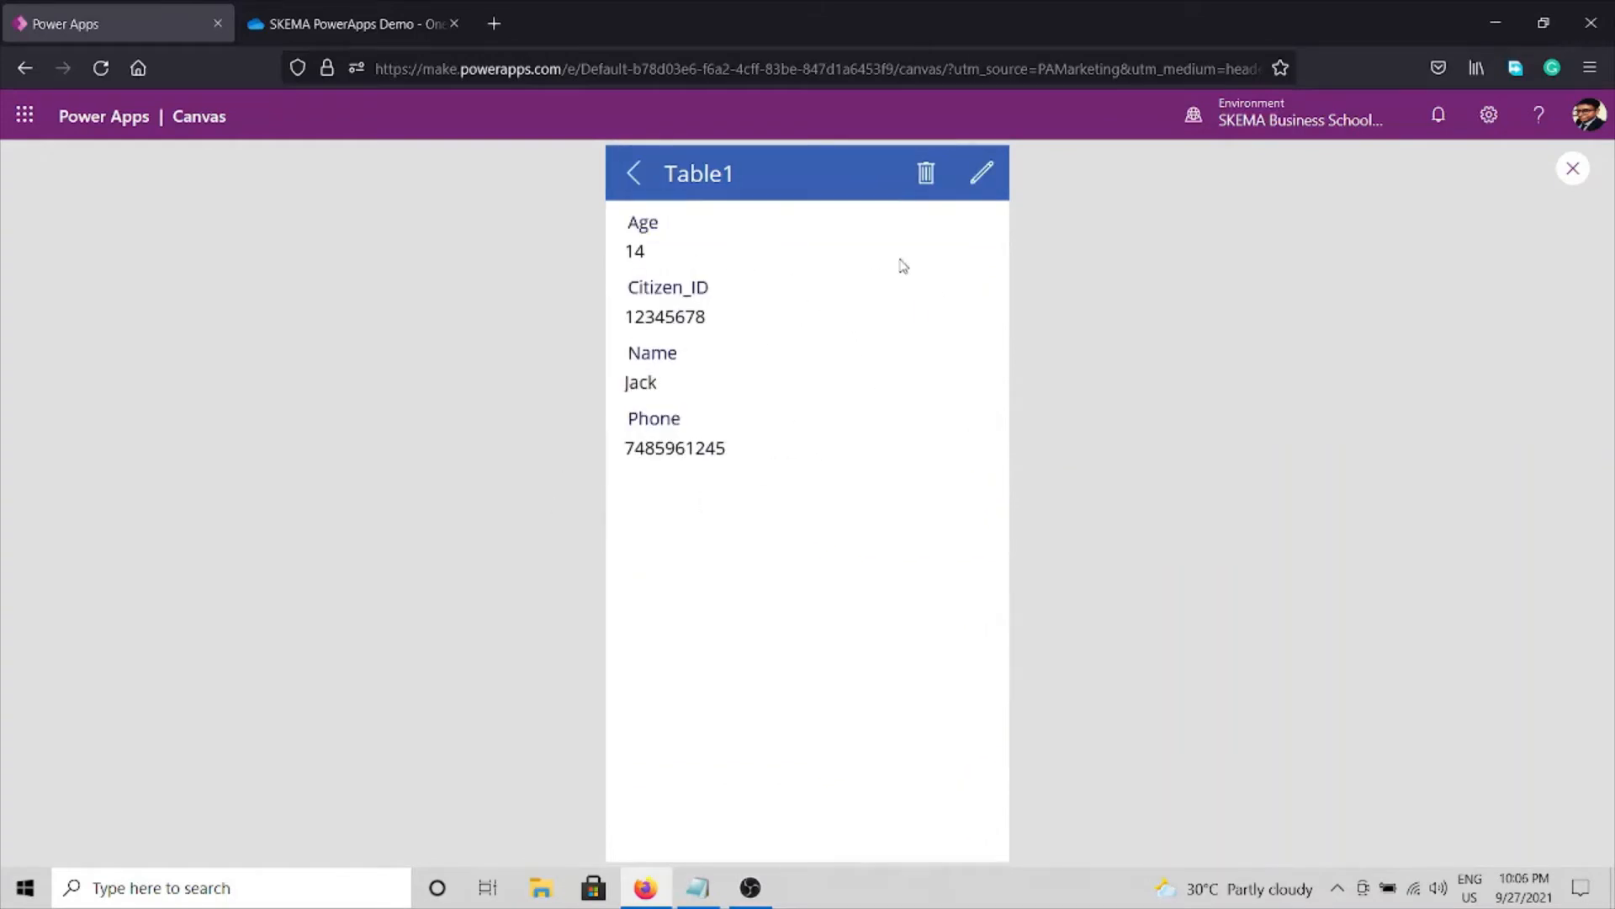
click(1573, 169)
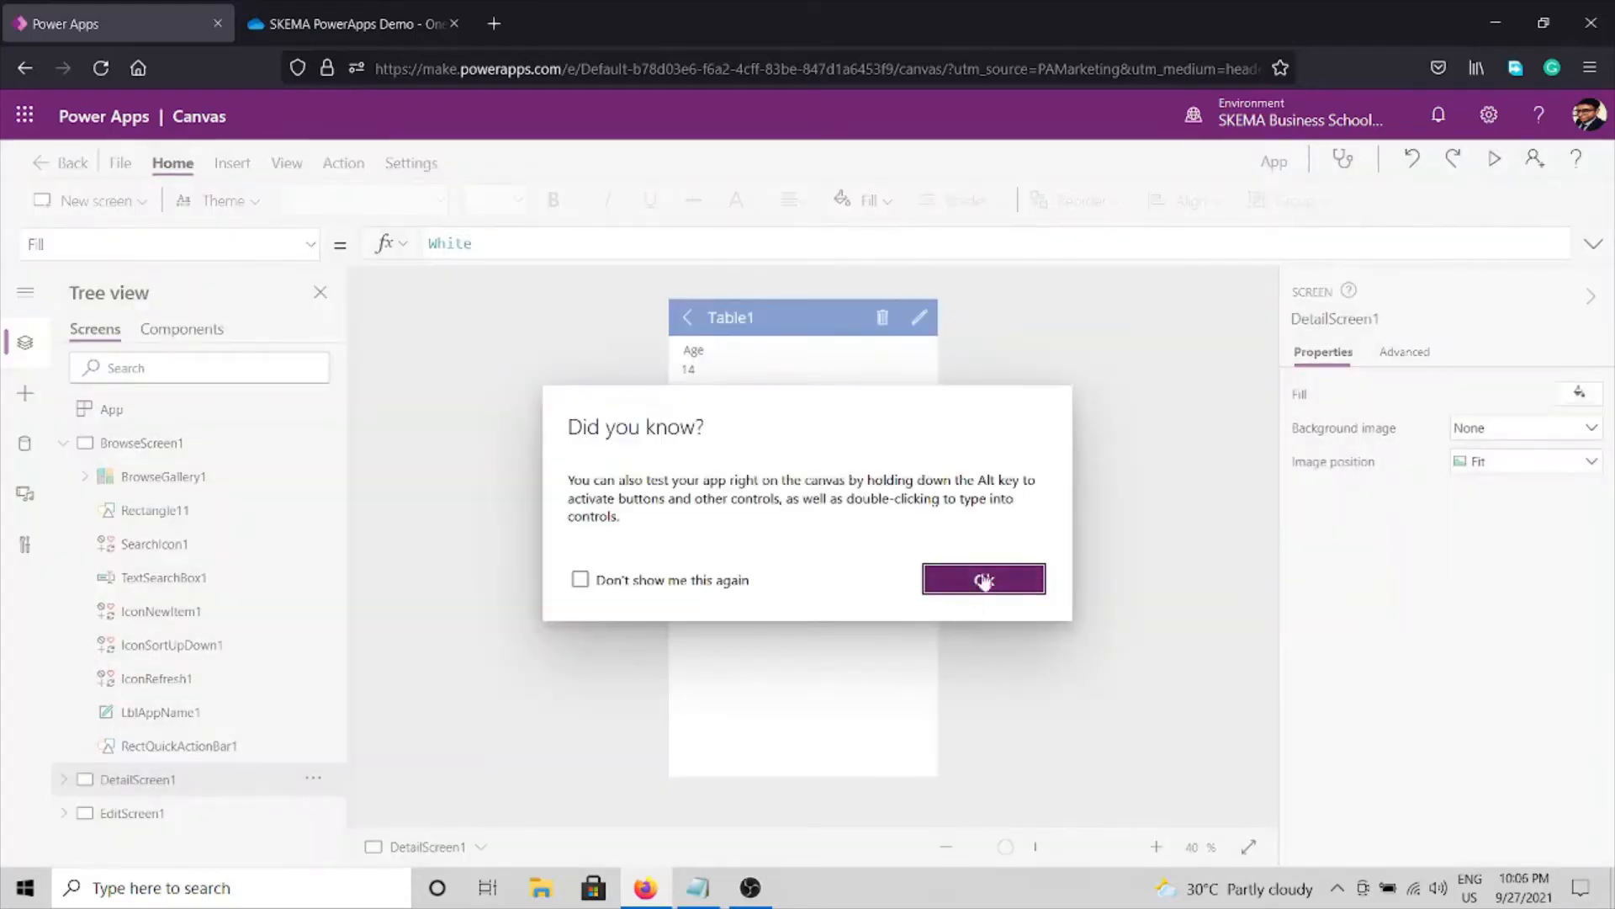
click(985, 579)
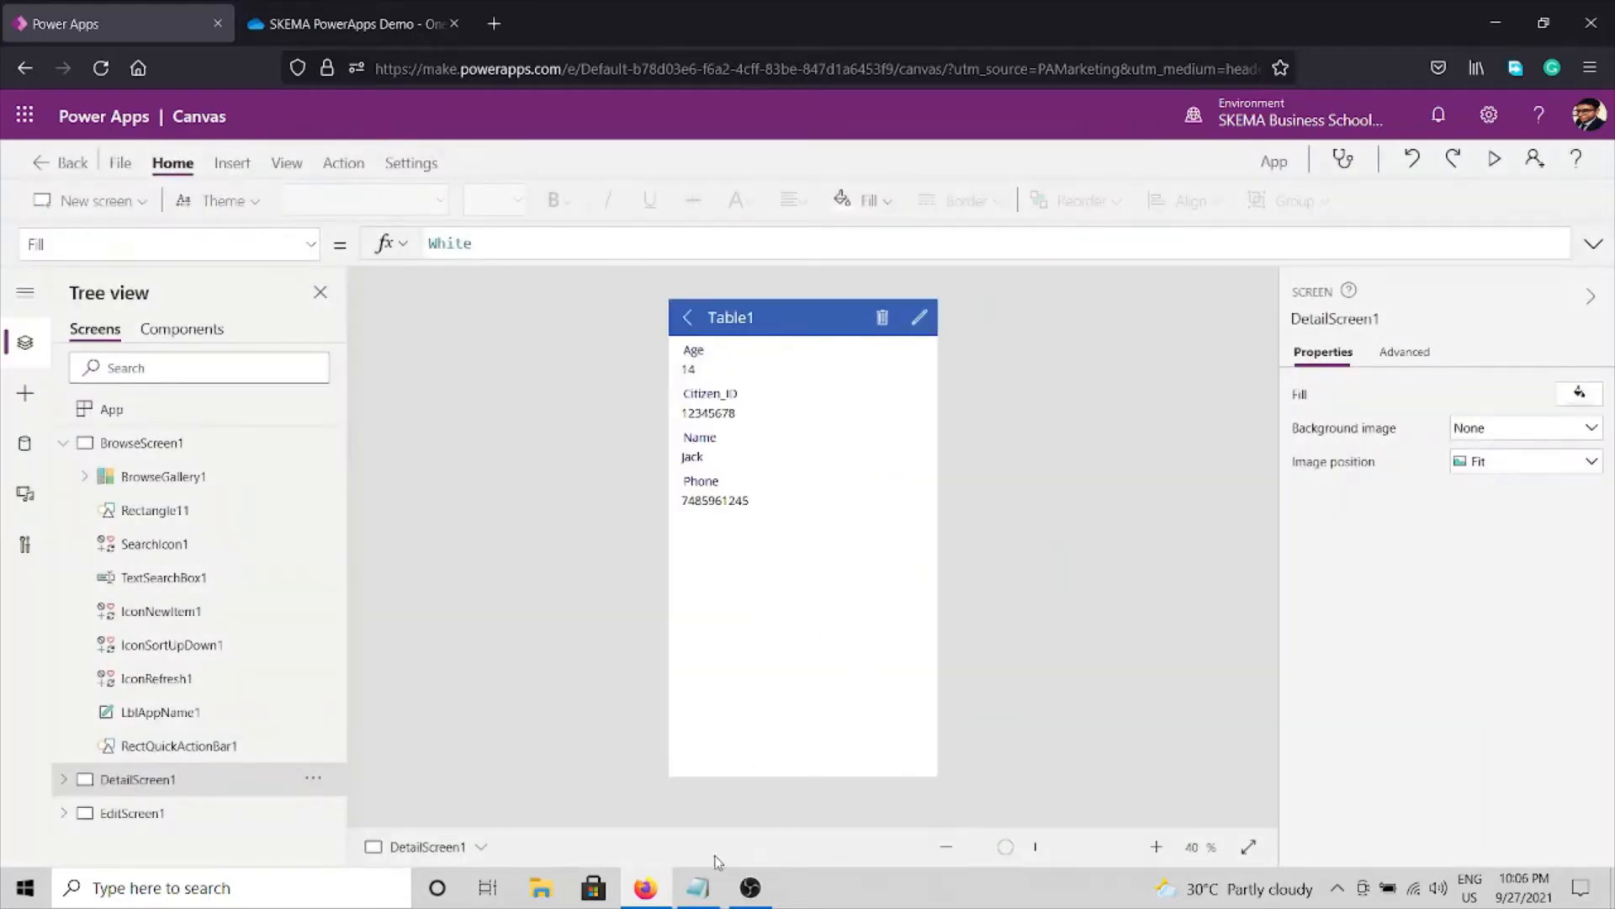
click(697, 888)
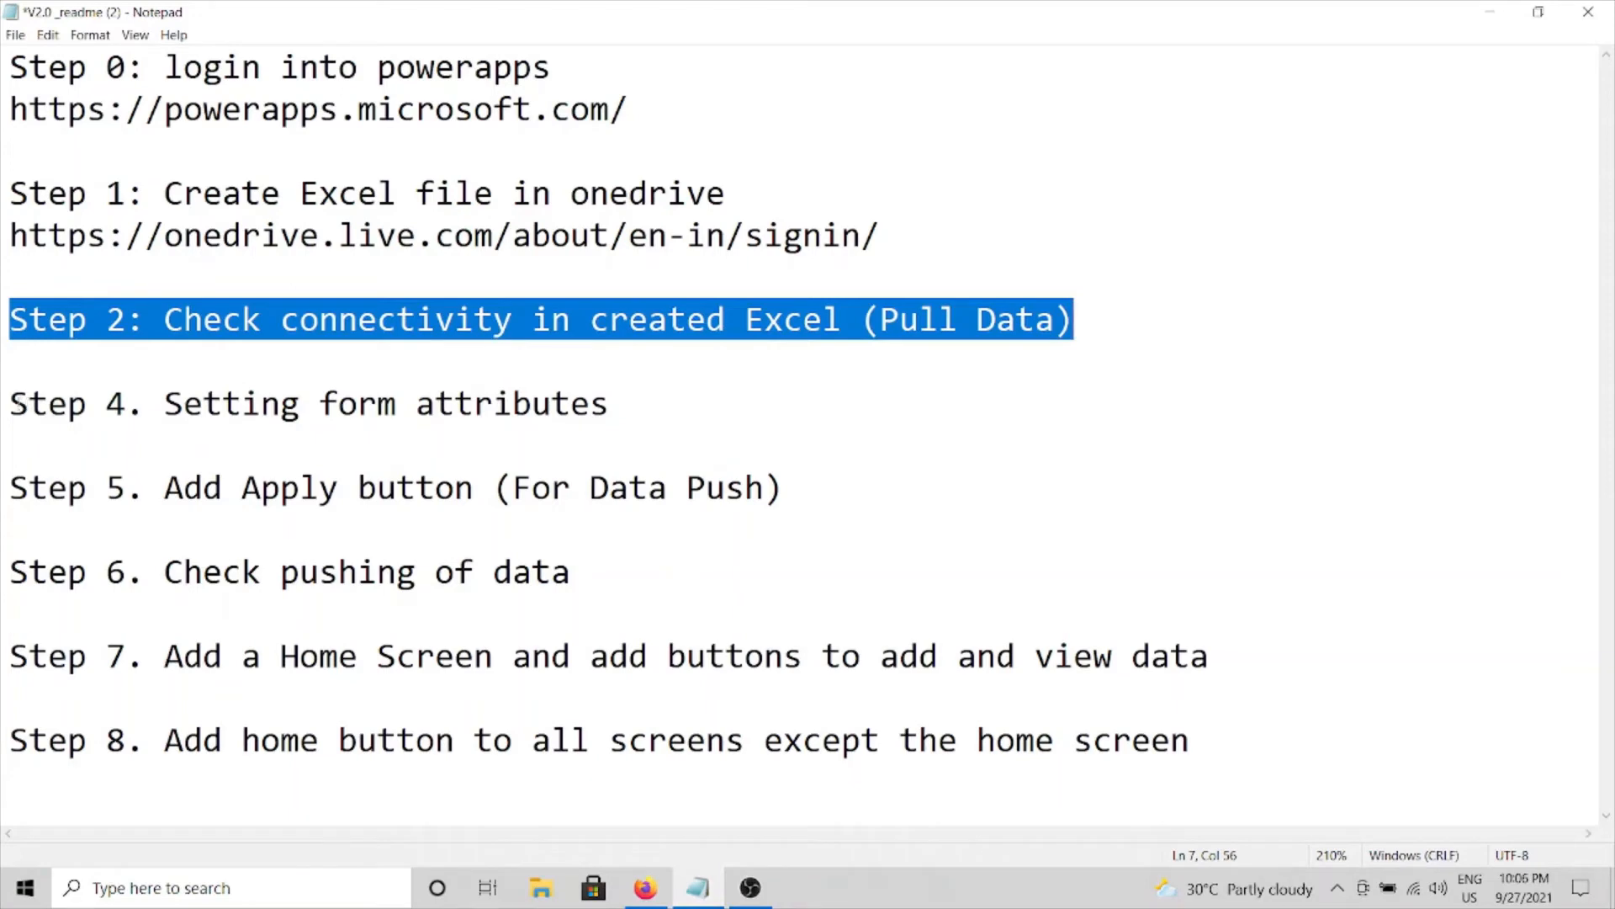
Highlight the 'Step 4. Setting form attributes' readme line, then minimize Notepad.
drag(11, 403, 638, 421)
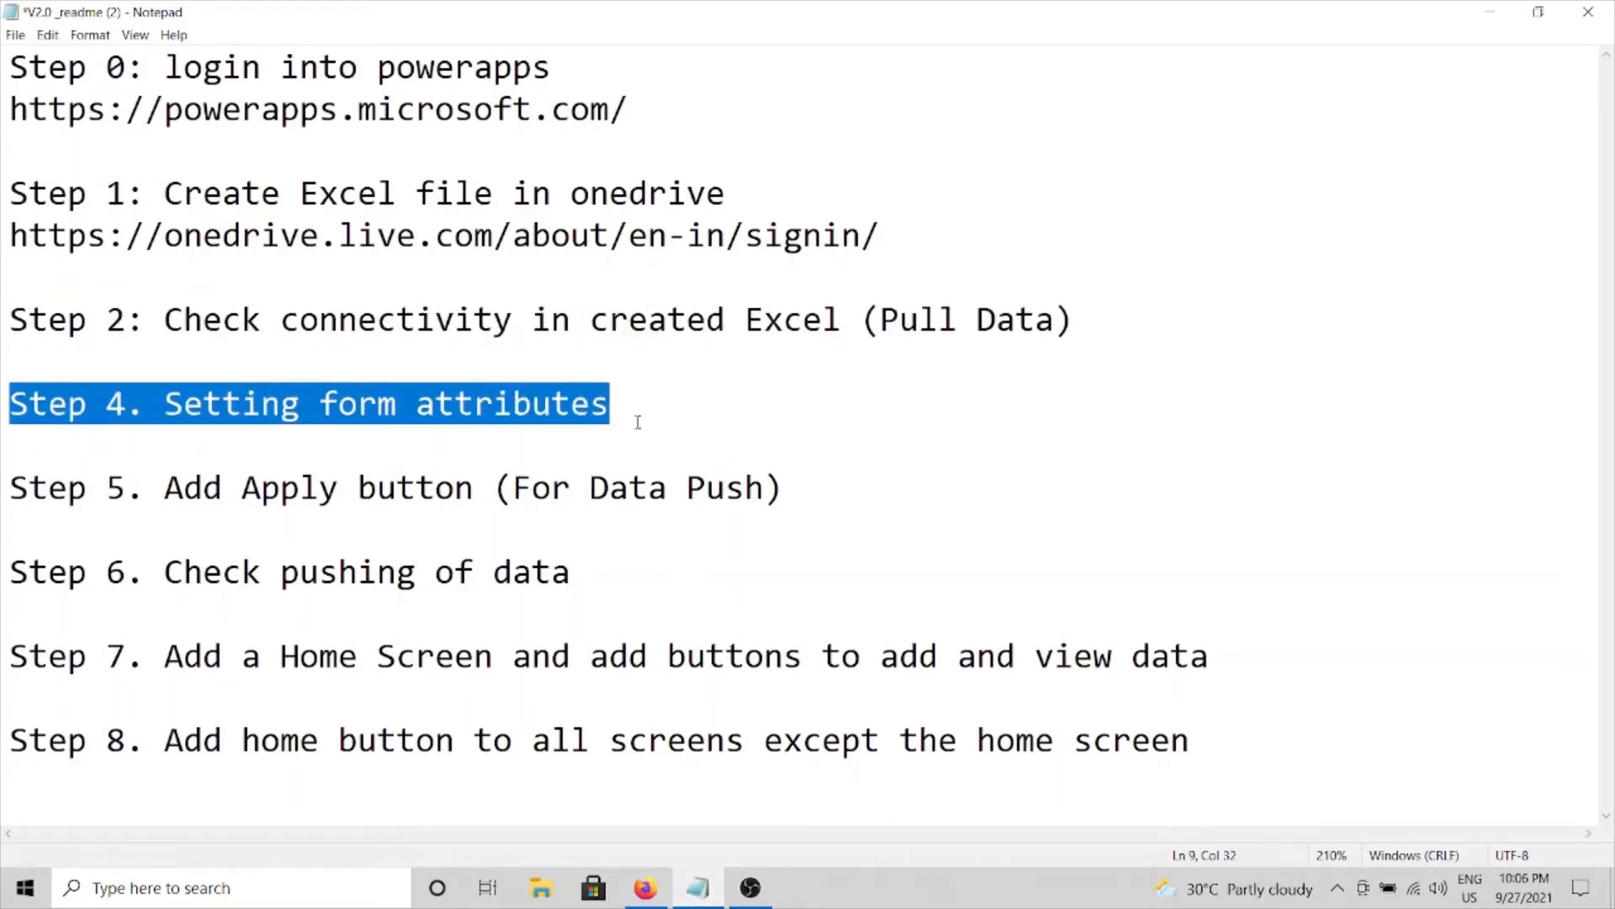
click(638, 422)
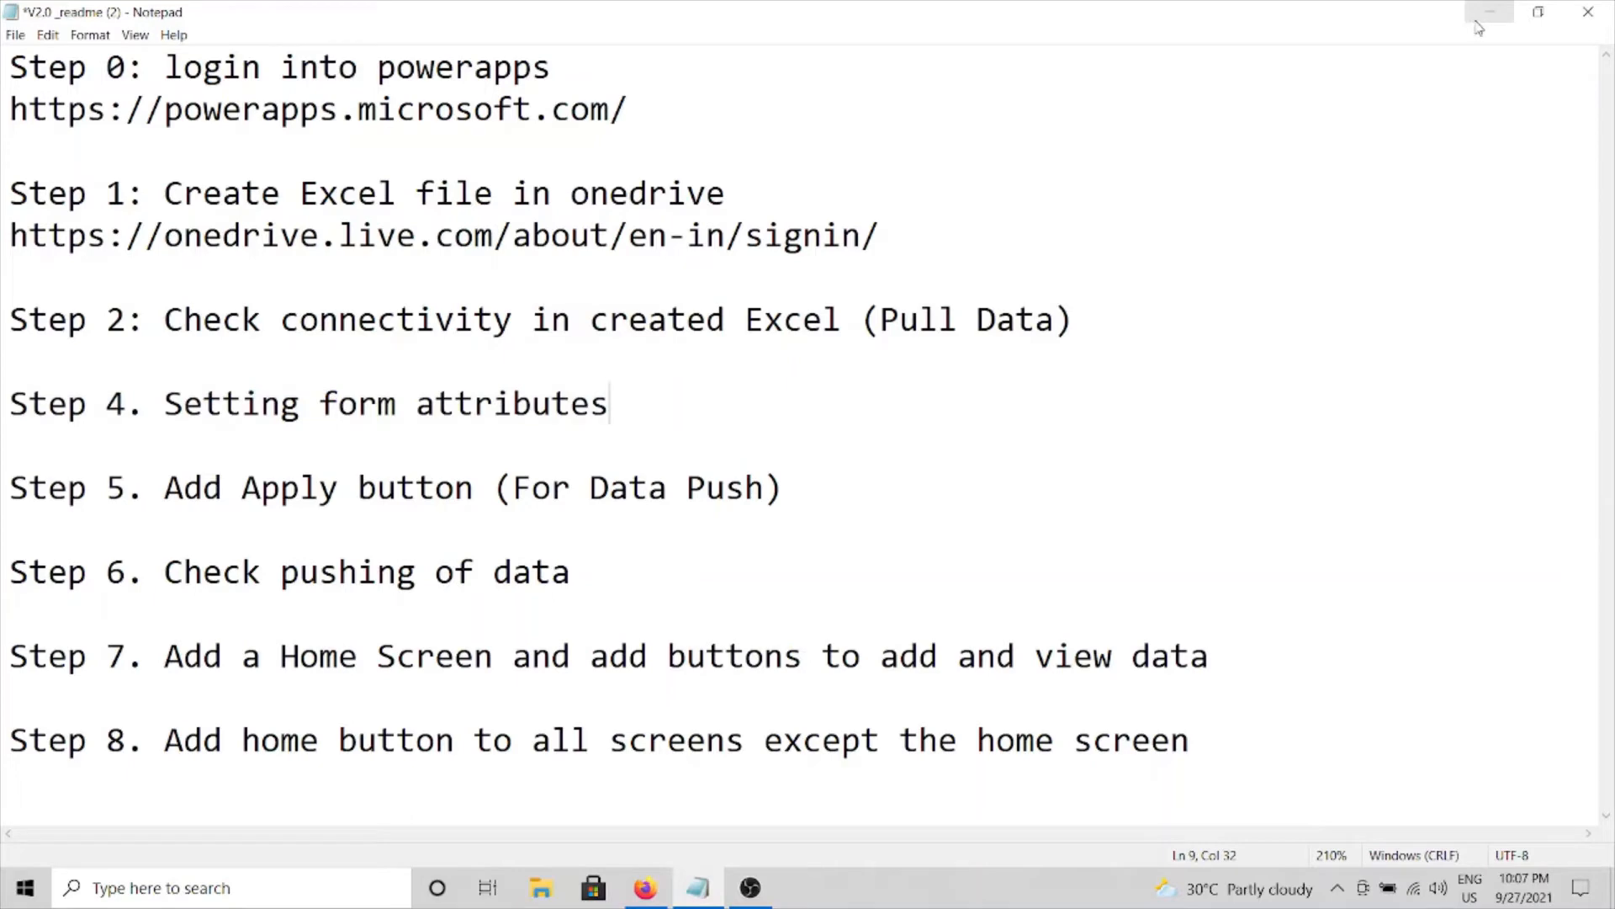
click(29, 429)
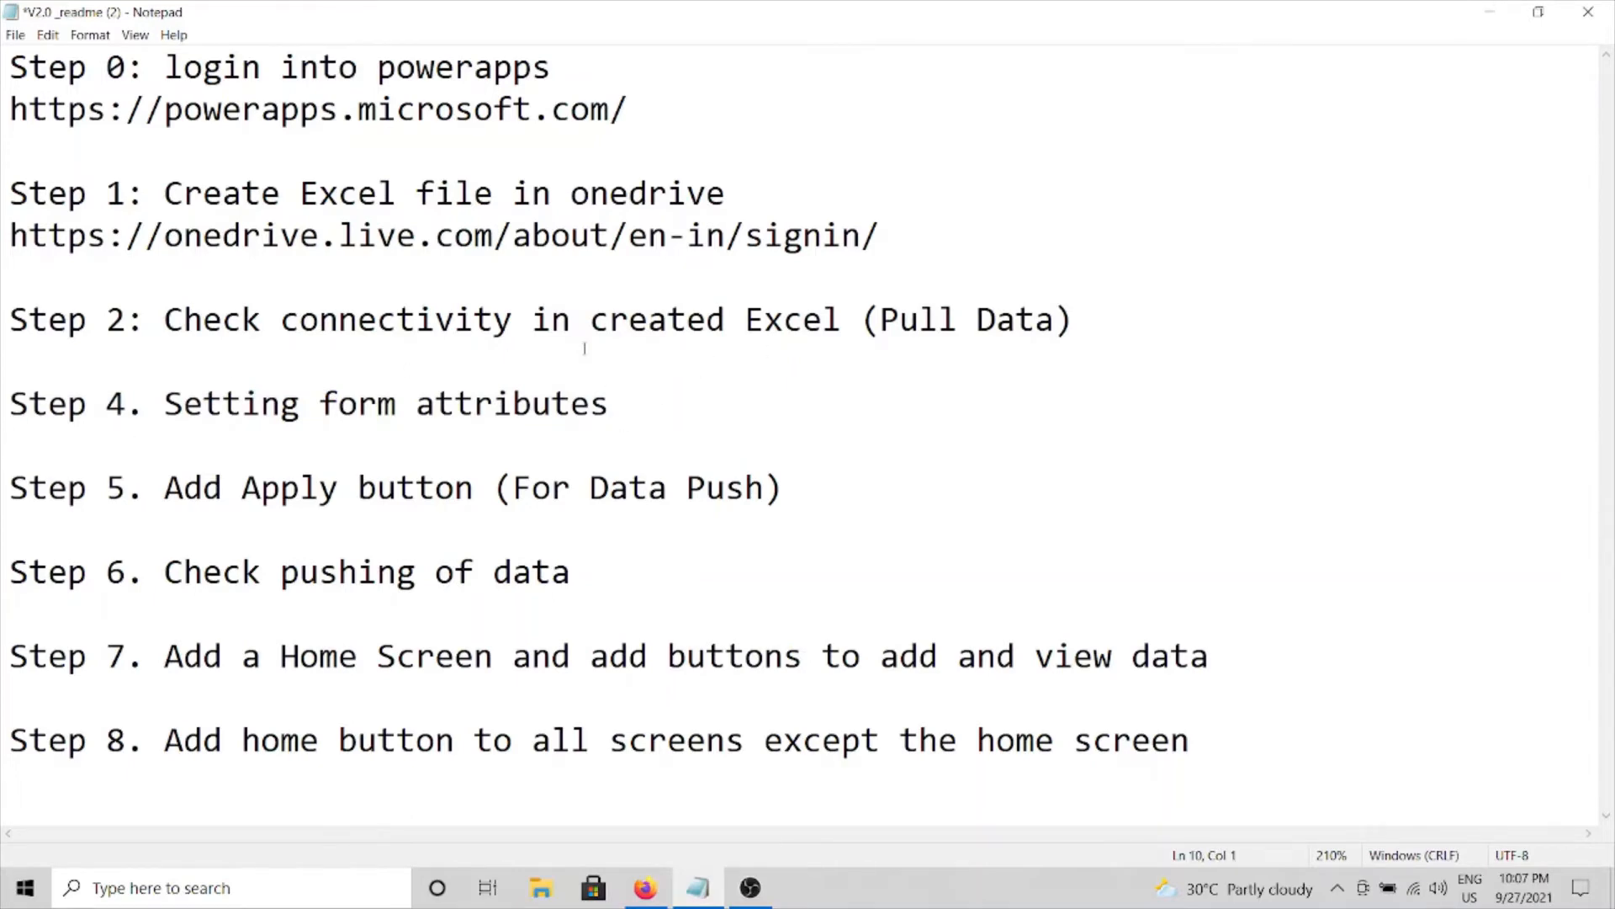
drag(621, 408, 9, 362)
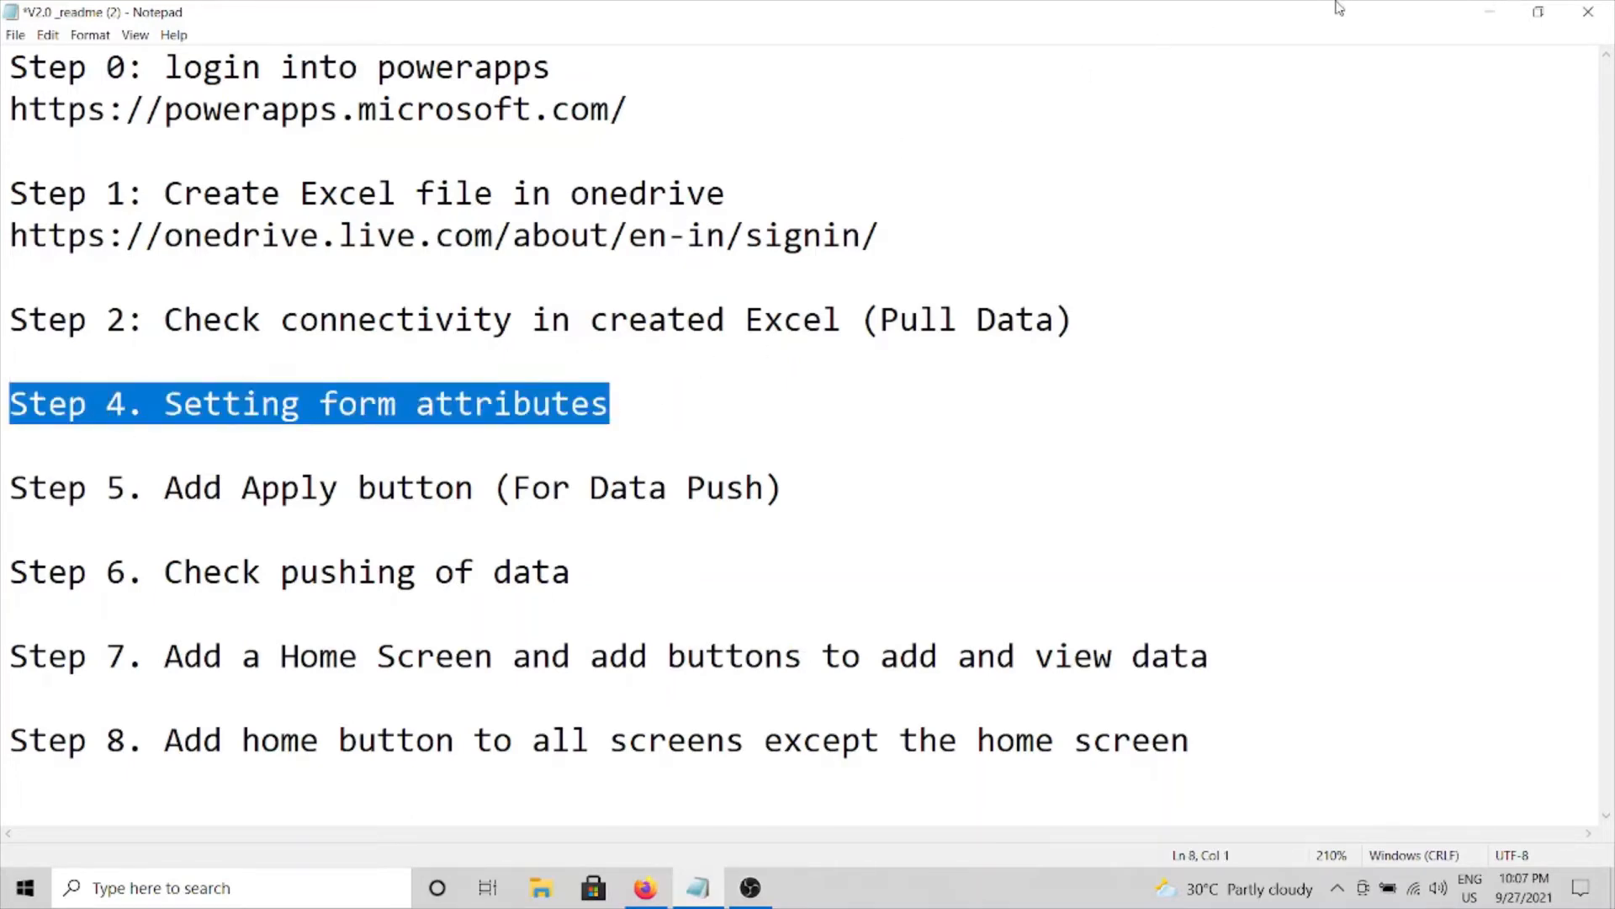
click(1490, 12)
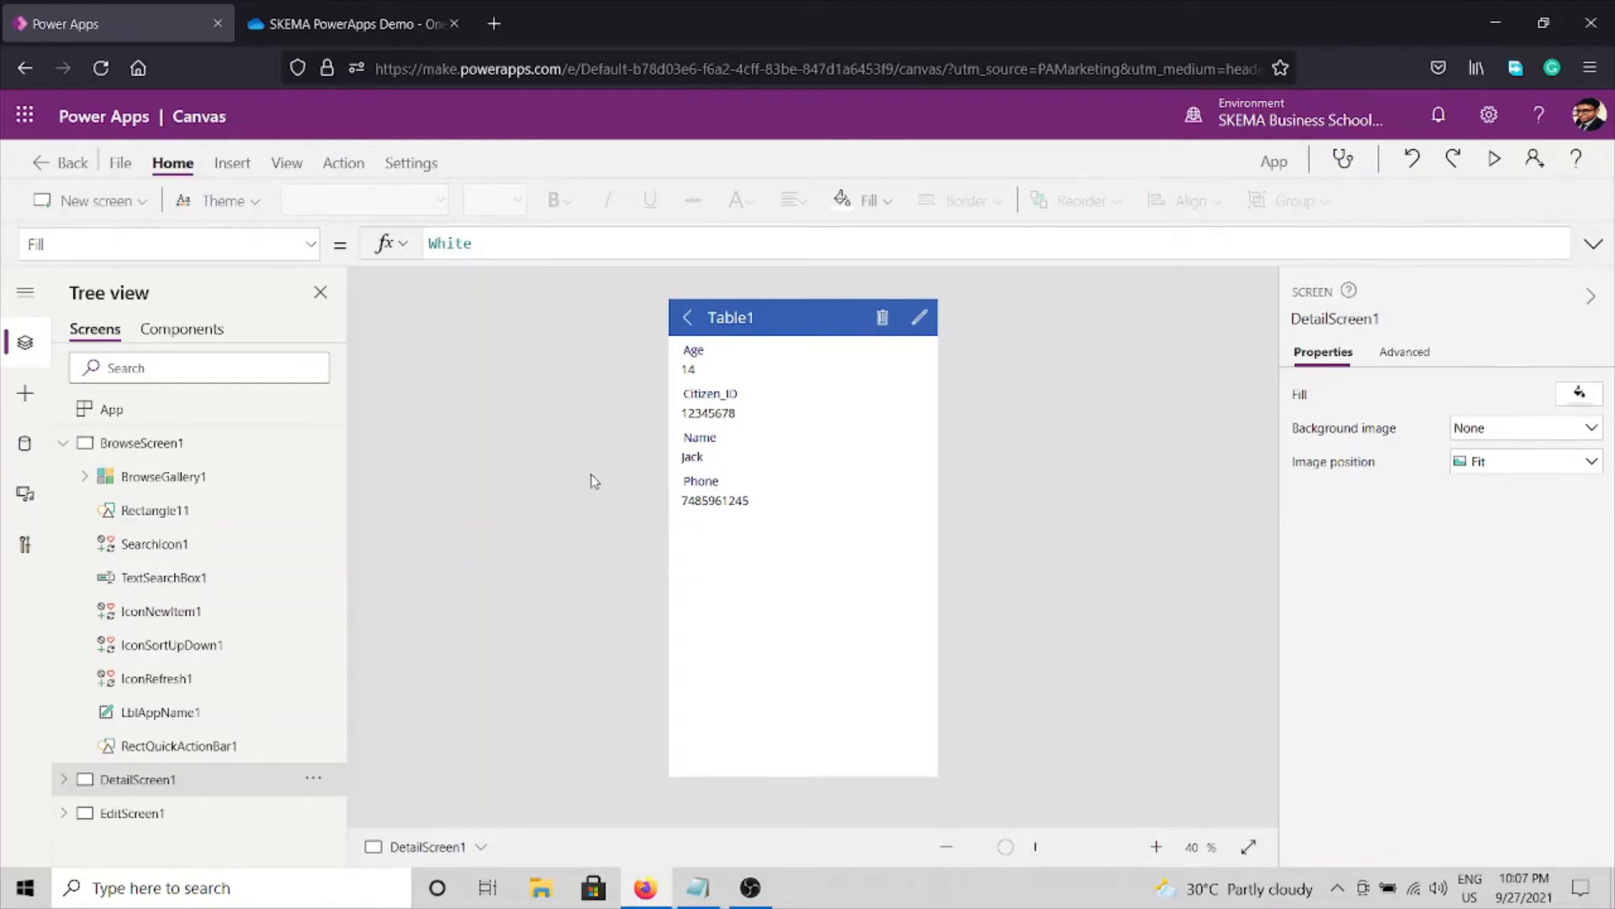
On EditScreen1, drag Citizen_ID and Name above Age in the edit form's field list.
click(64, 446)
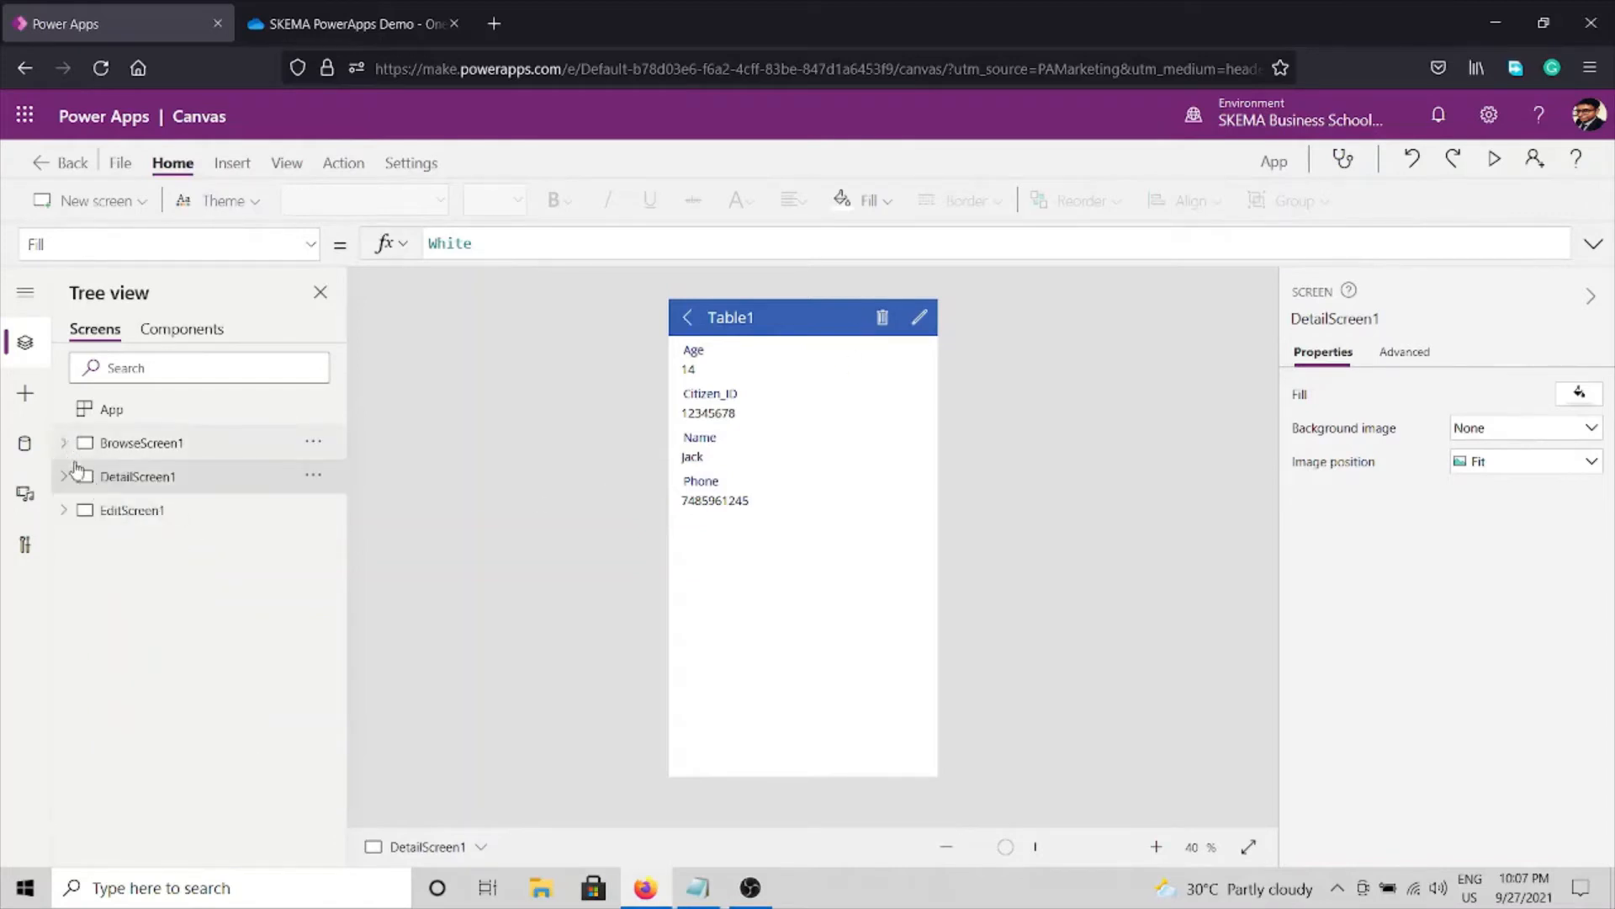
click(126, 520)
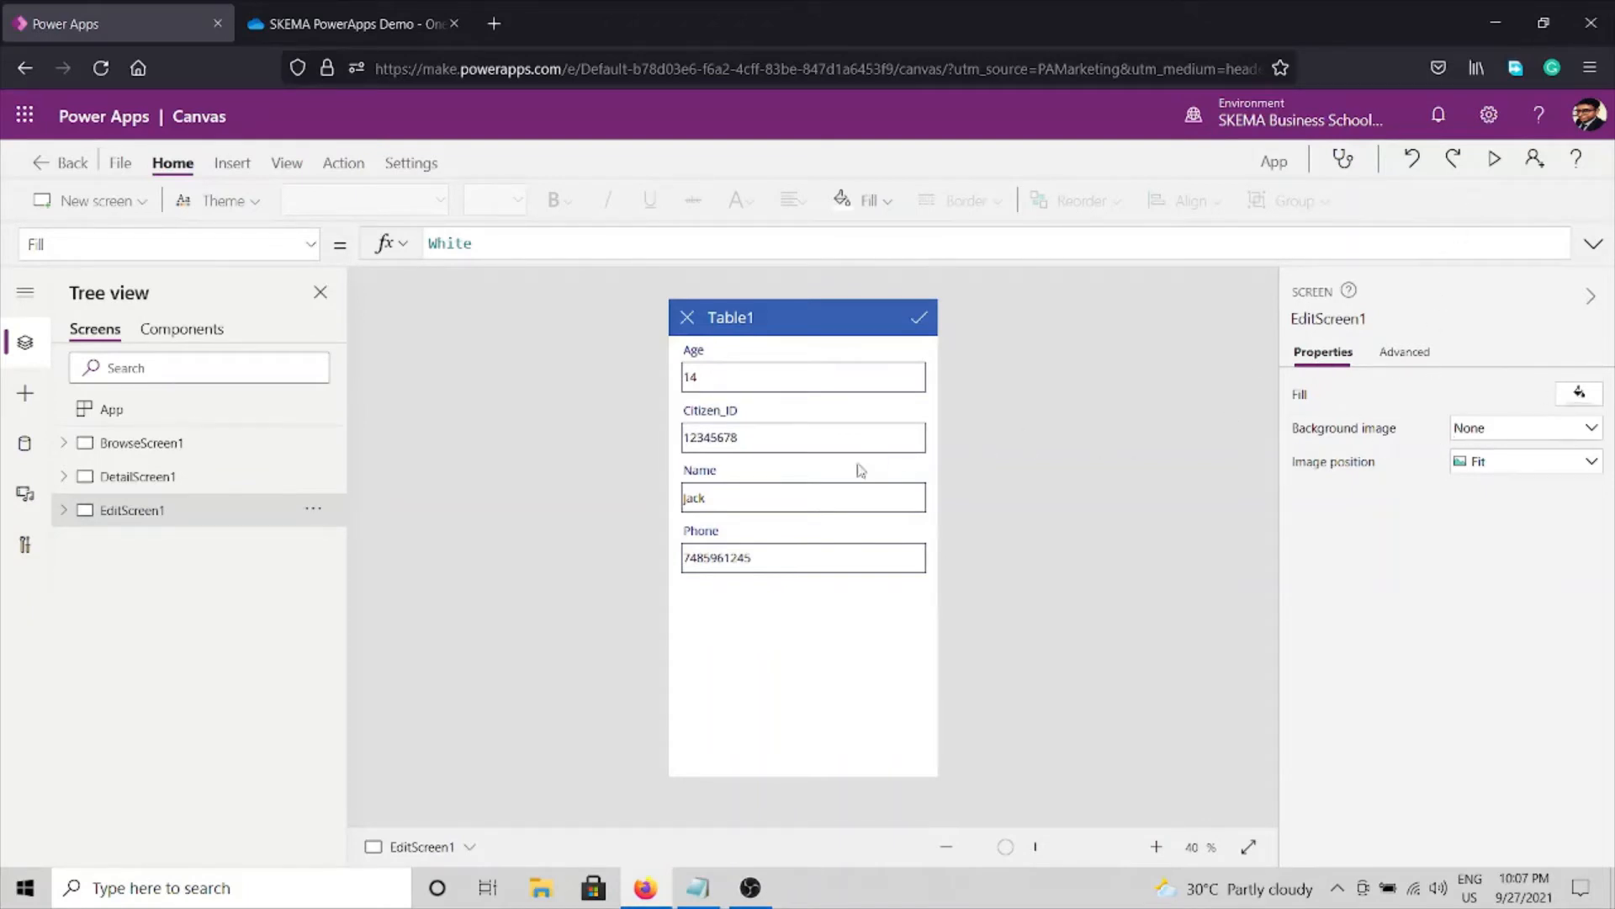
click(811, 635)
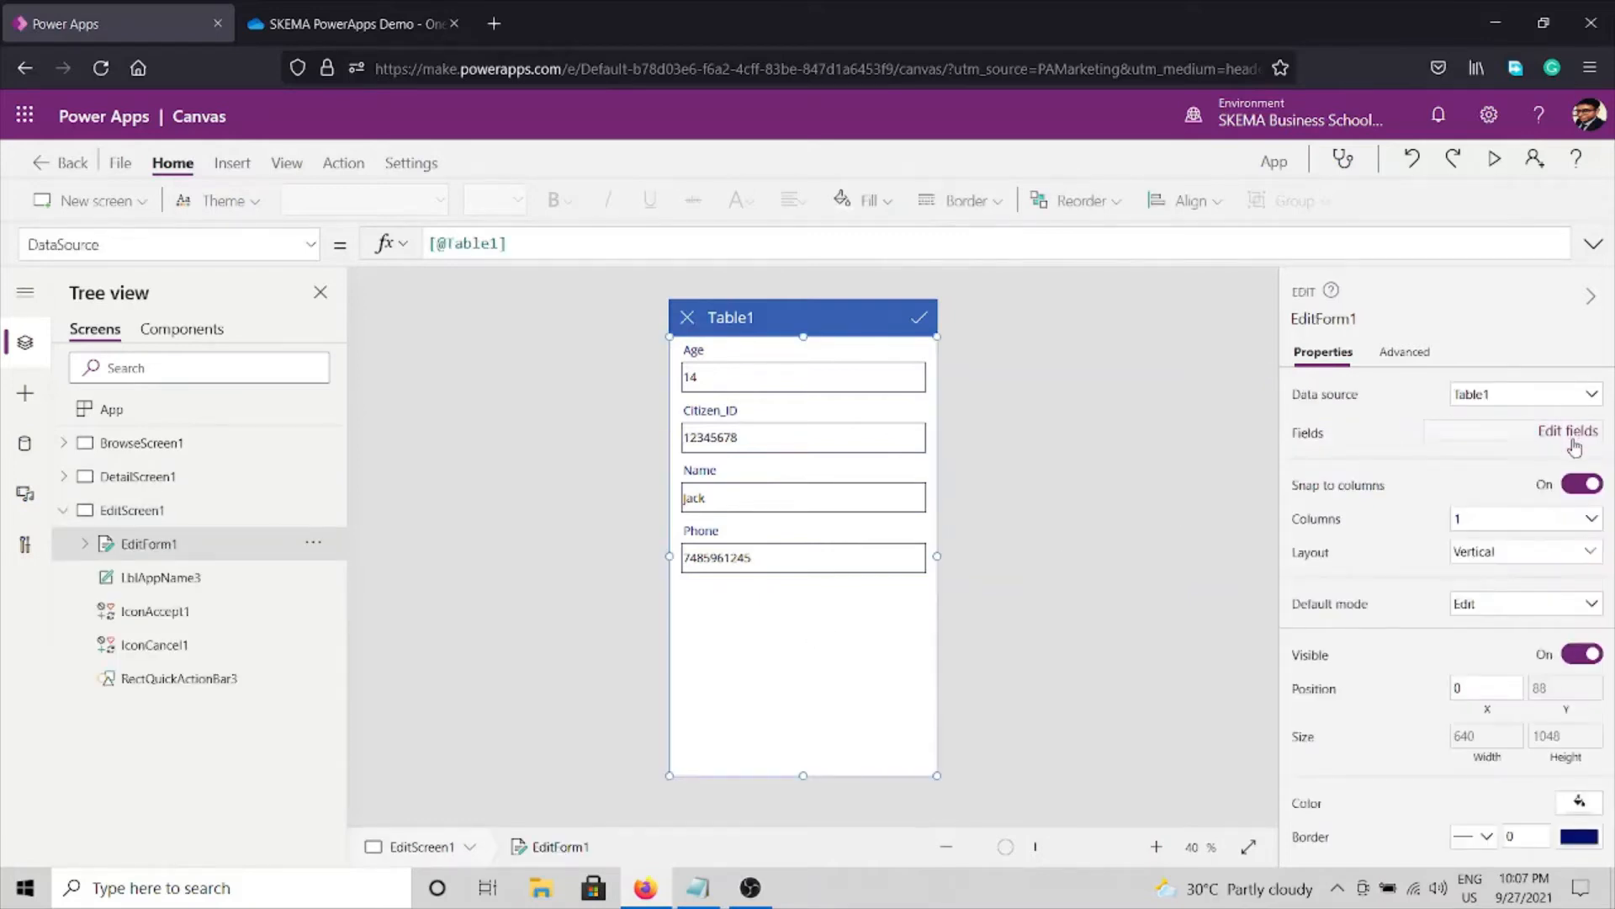
click(1570, 432)
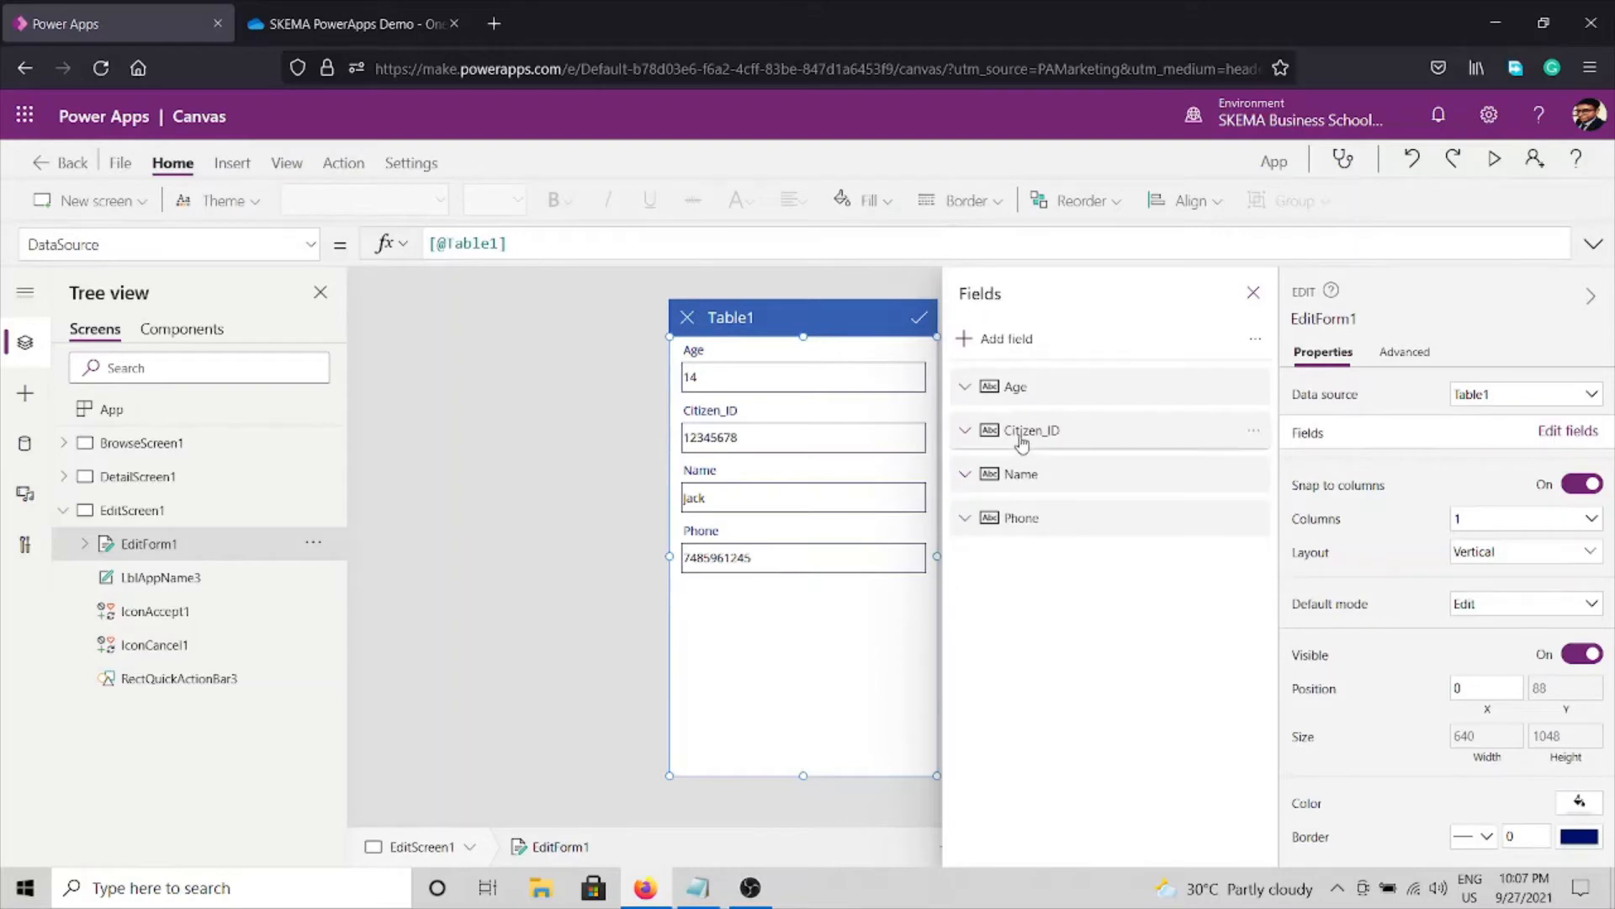
drag(1021, 430, 1027, 389)
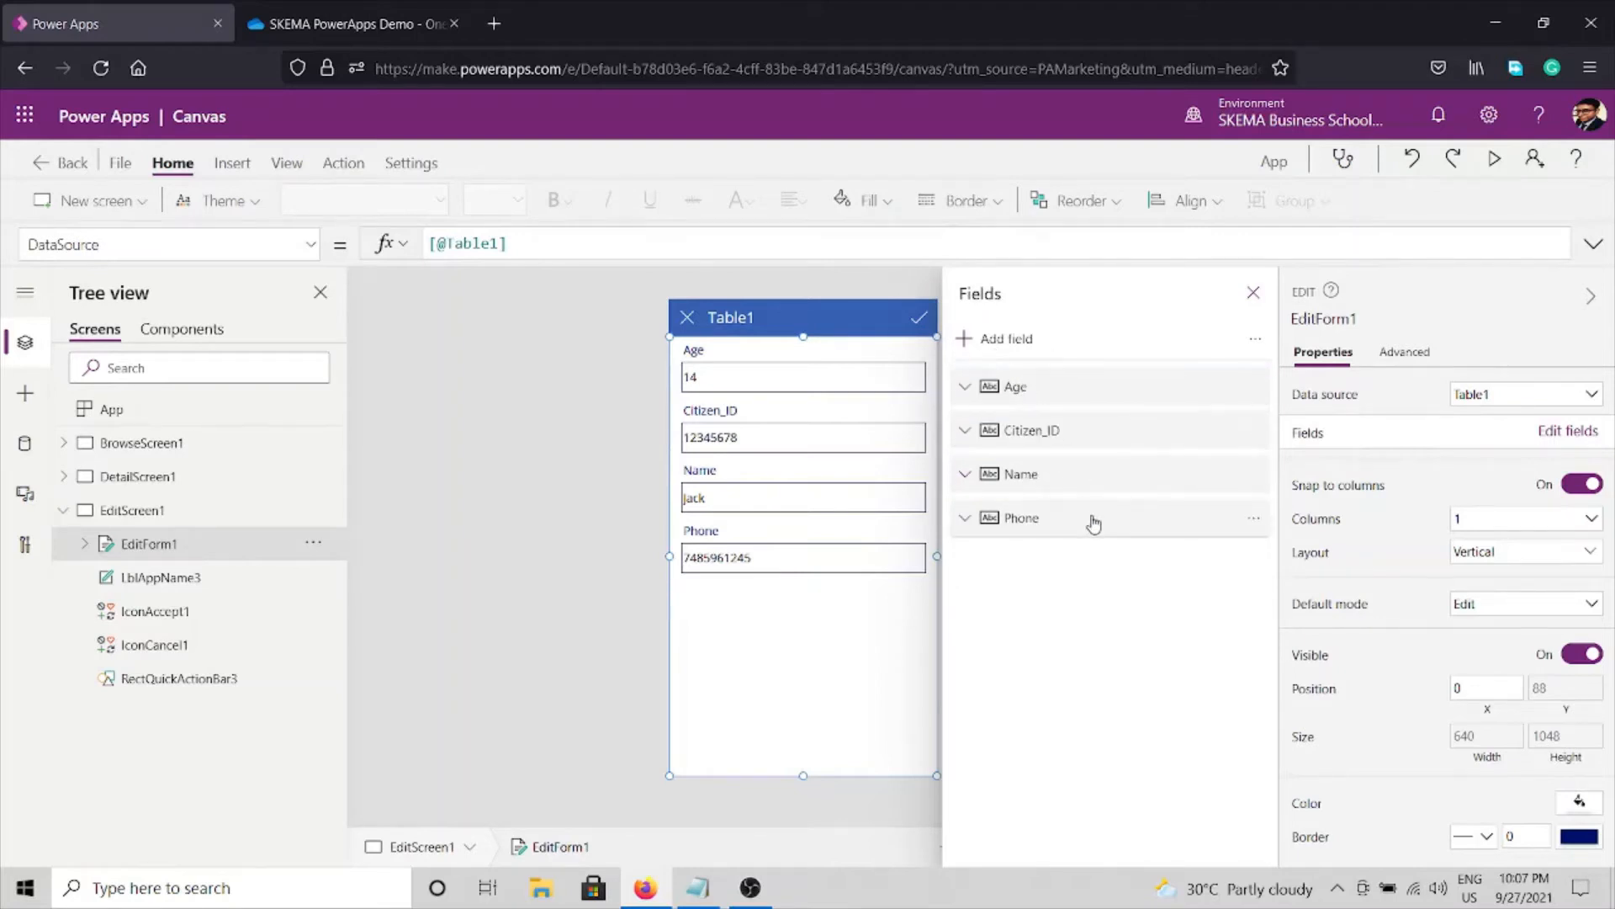
drag(1024, 482, 1021, 430)
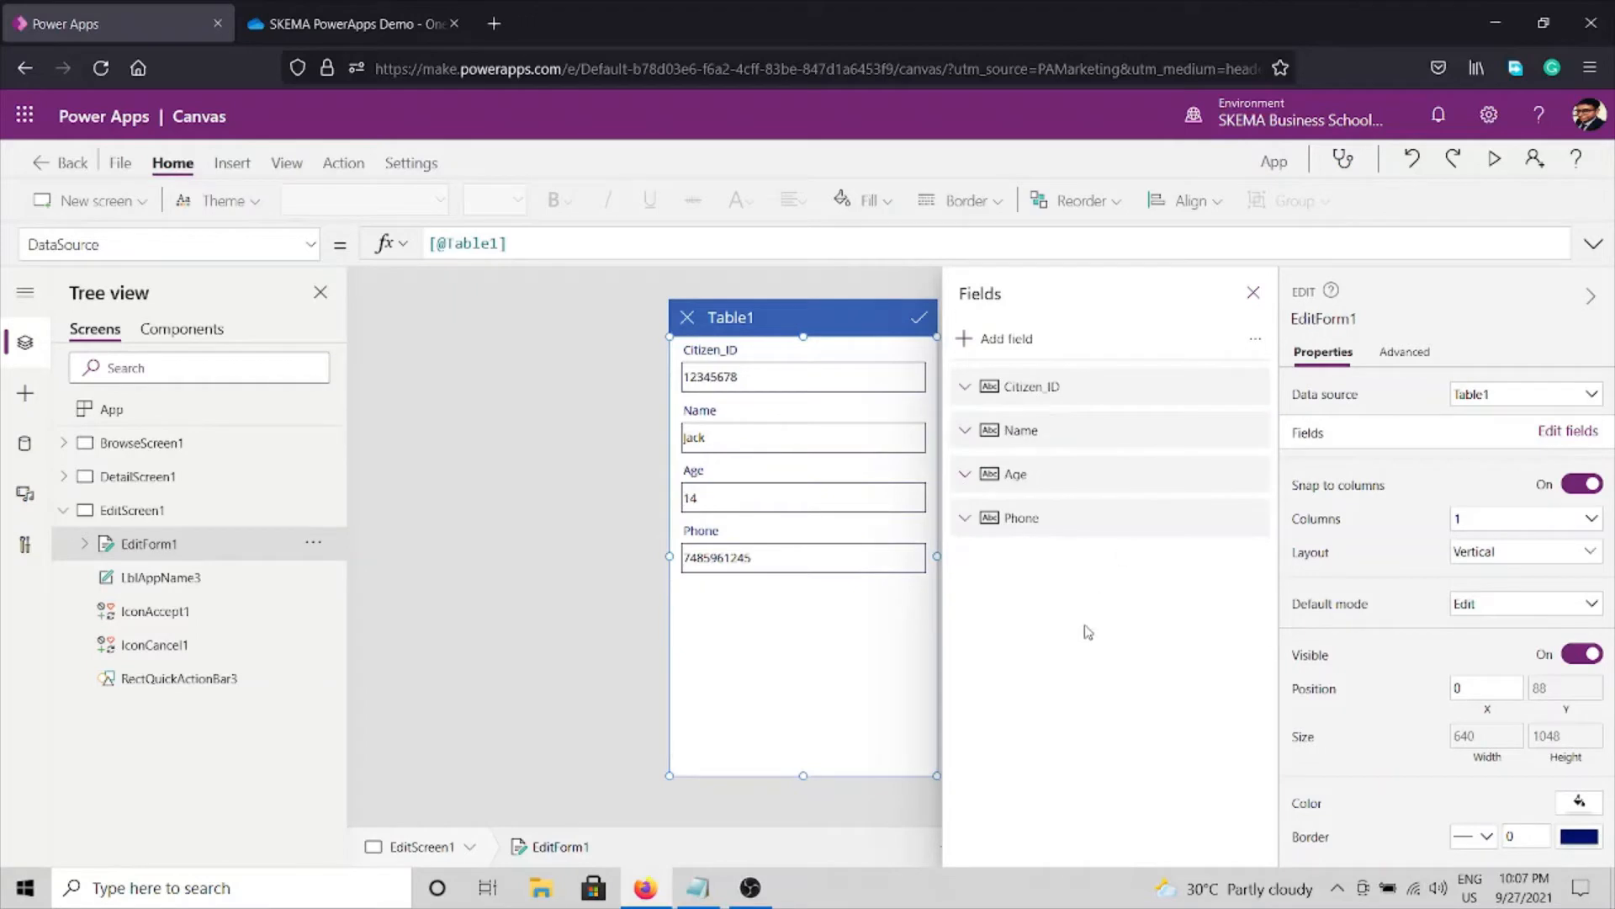
click(1253, 292)
click(1016, 473)
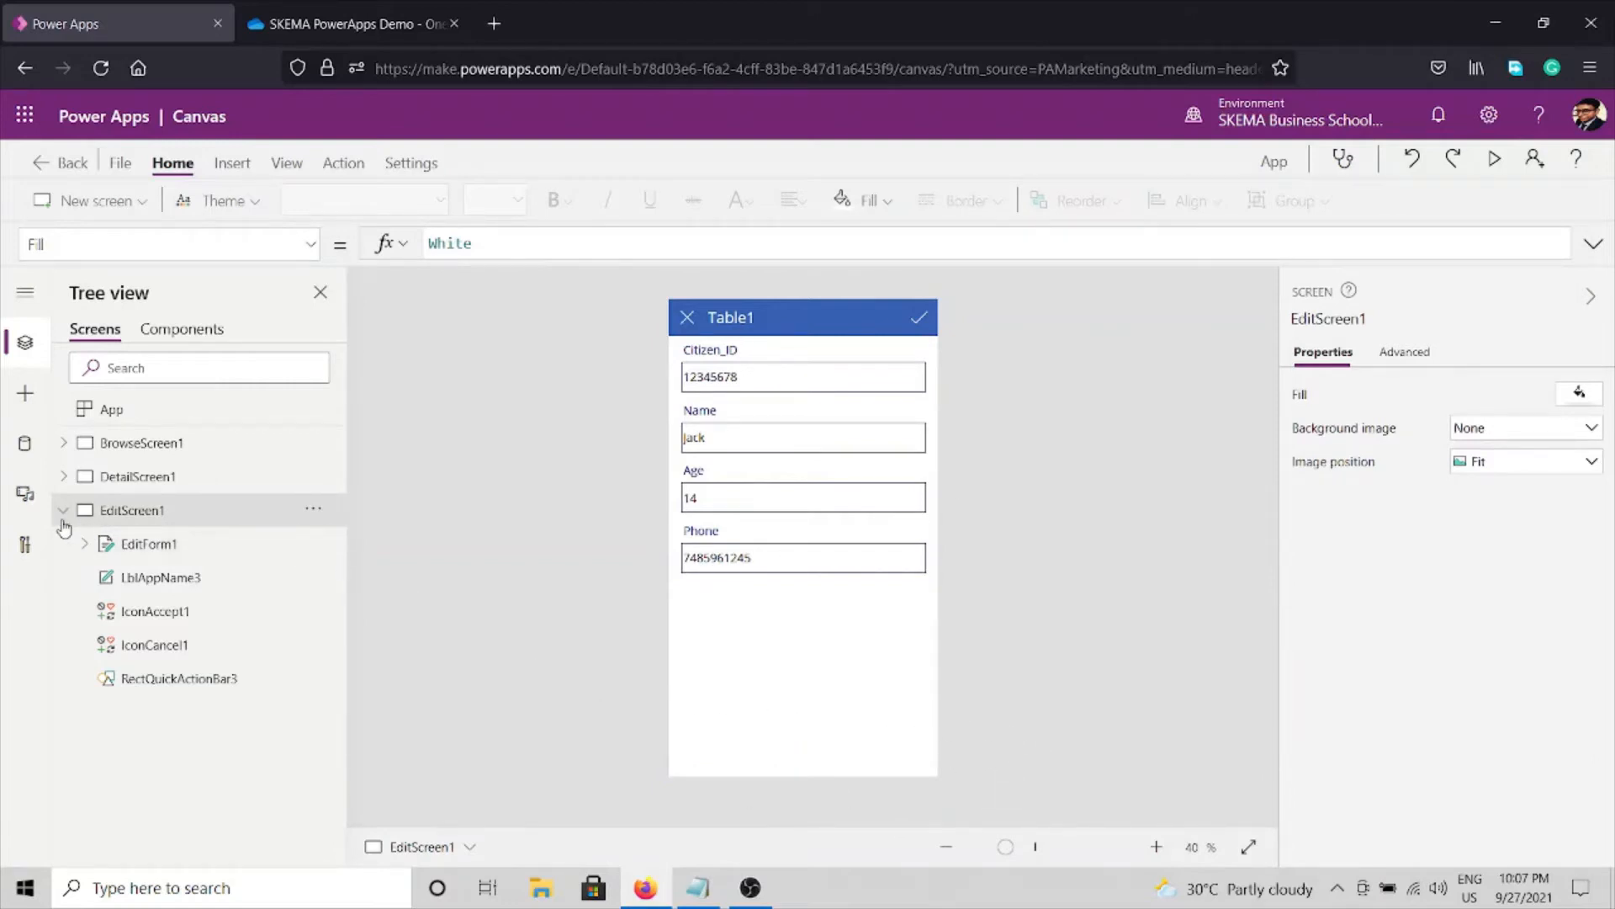
click(63, 515)
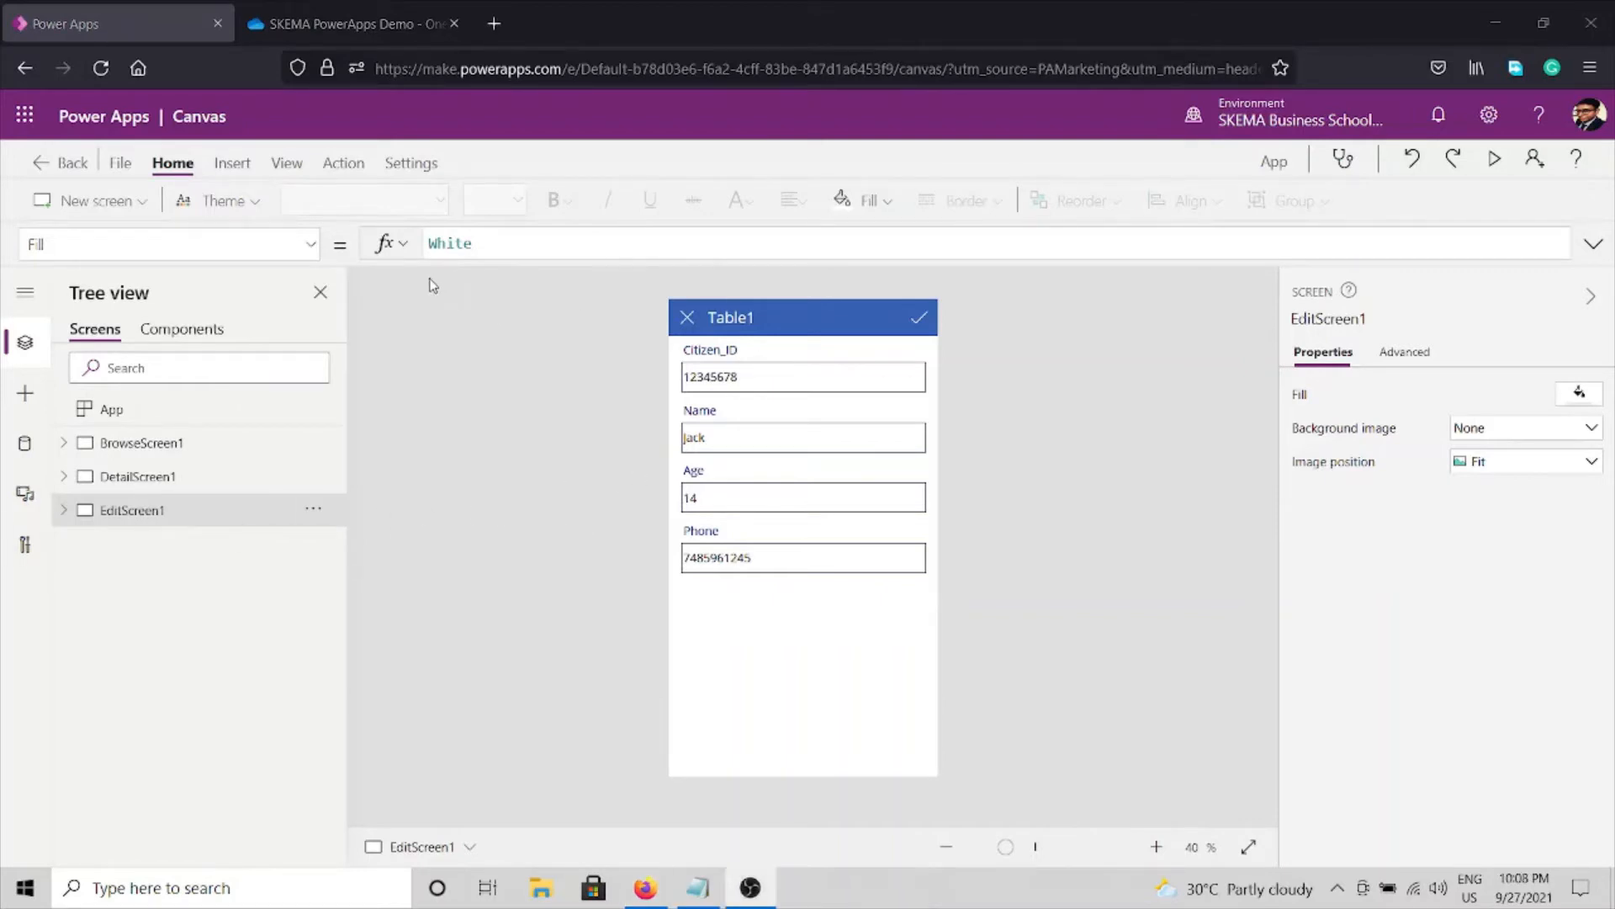
click(235, 165)
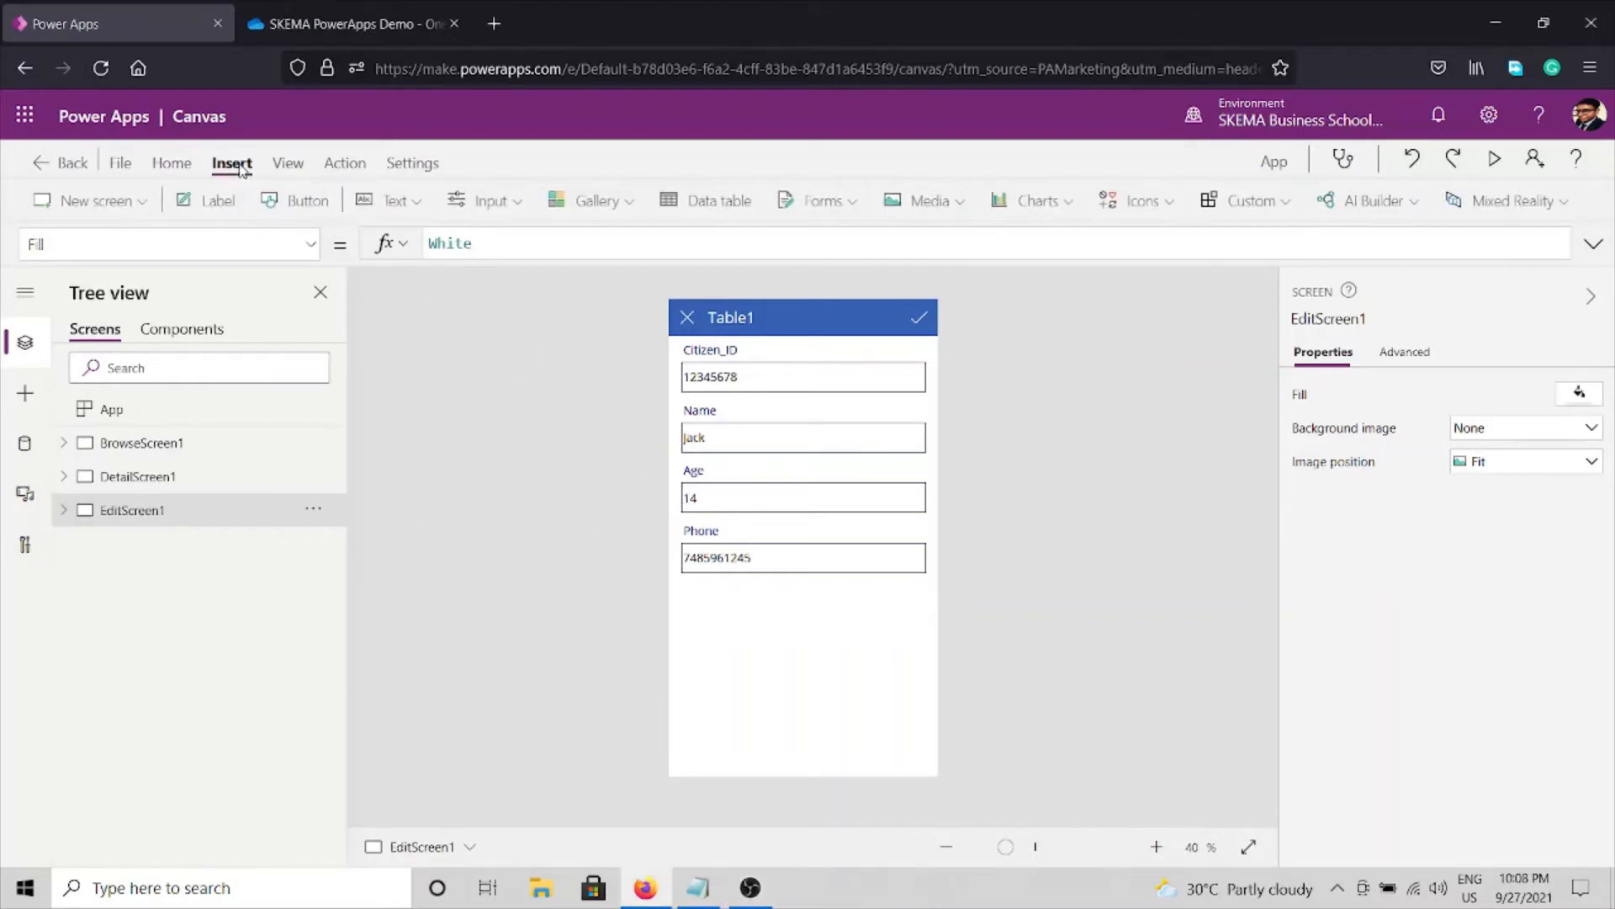
Highlight the 'Step 5. Add Apply button (For Data Push)' line in the Notepad readme, then return to Power Apps.
click(673, 885)
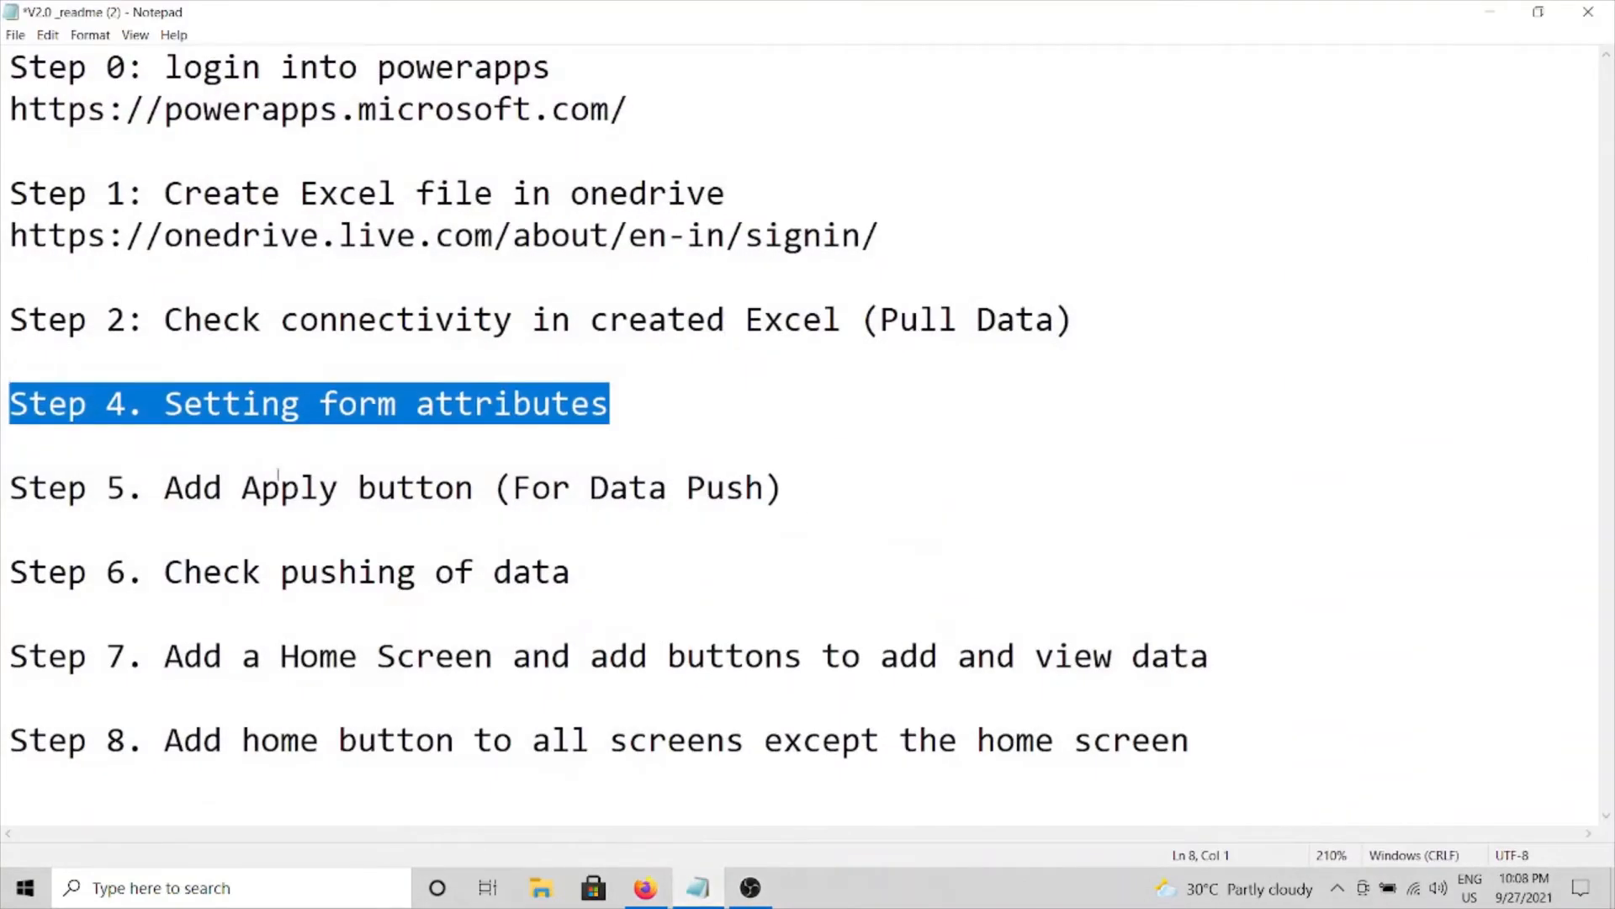
drag(29, 490, 205, 489)
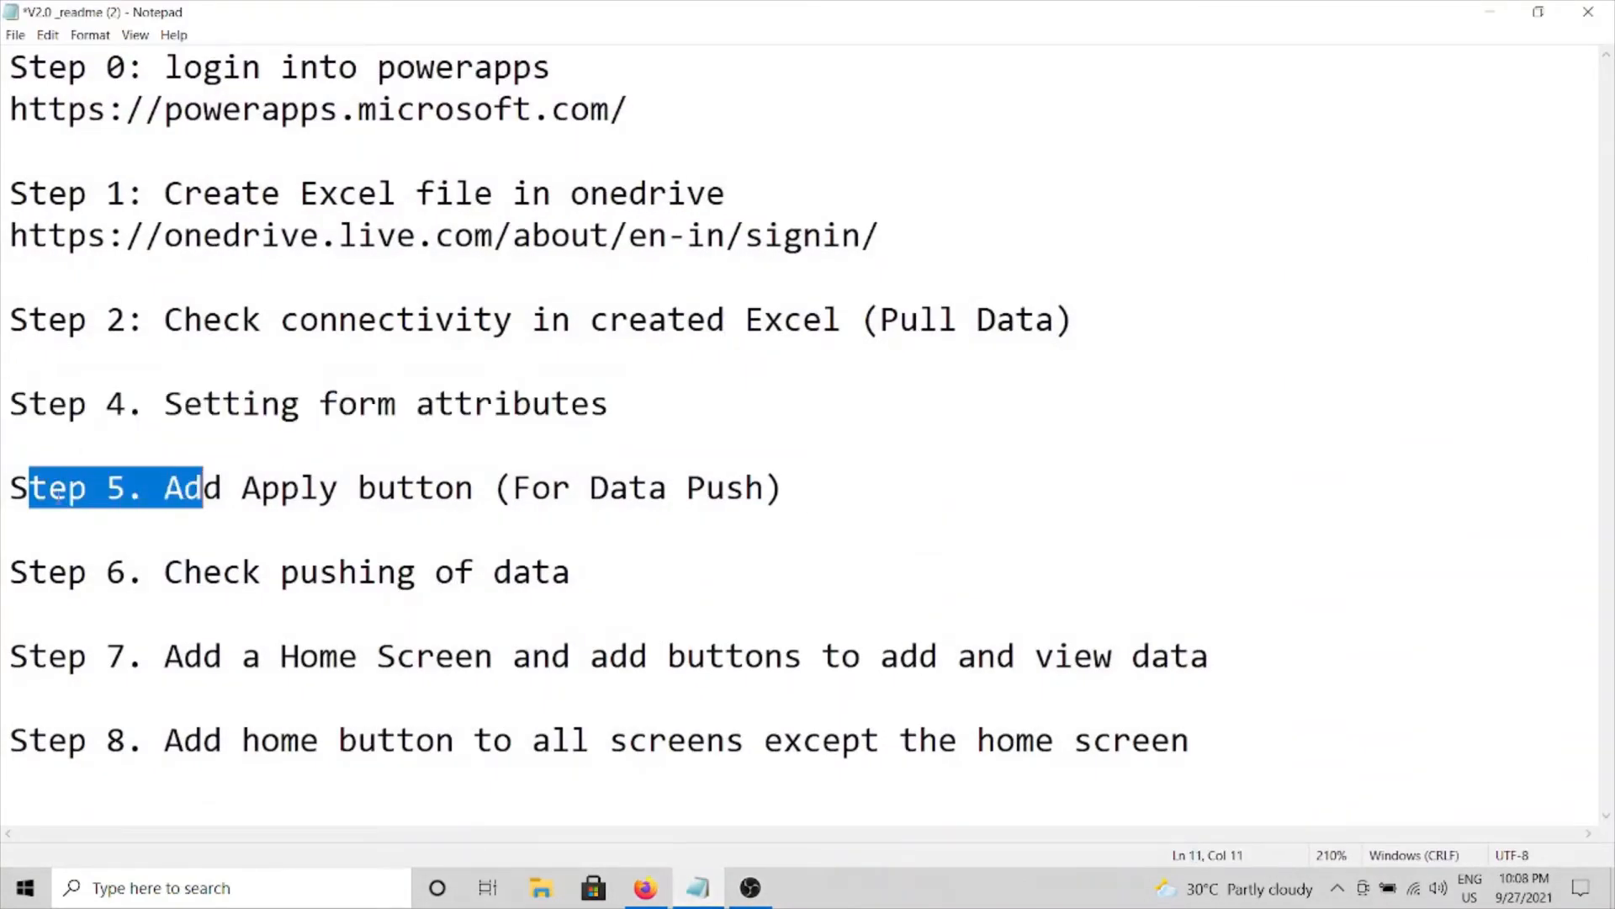
drag(7, 493, 829, 490)
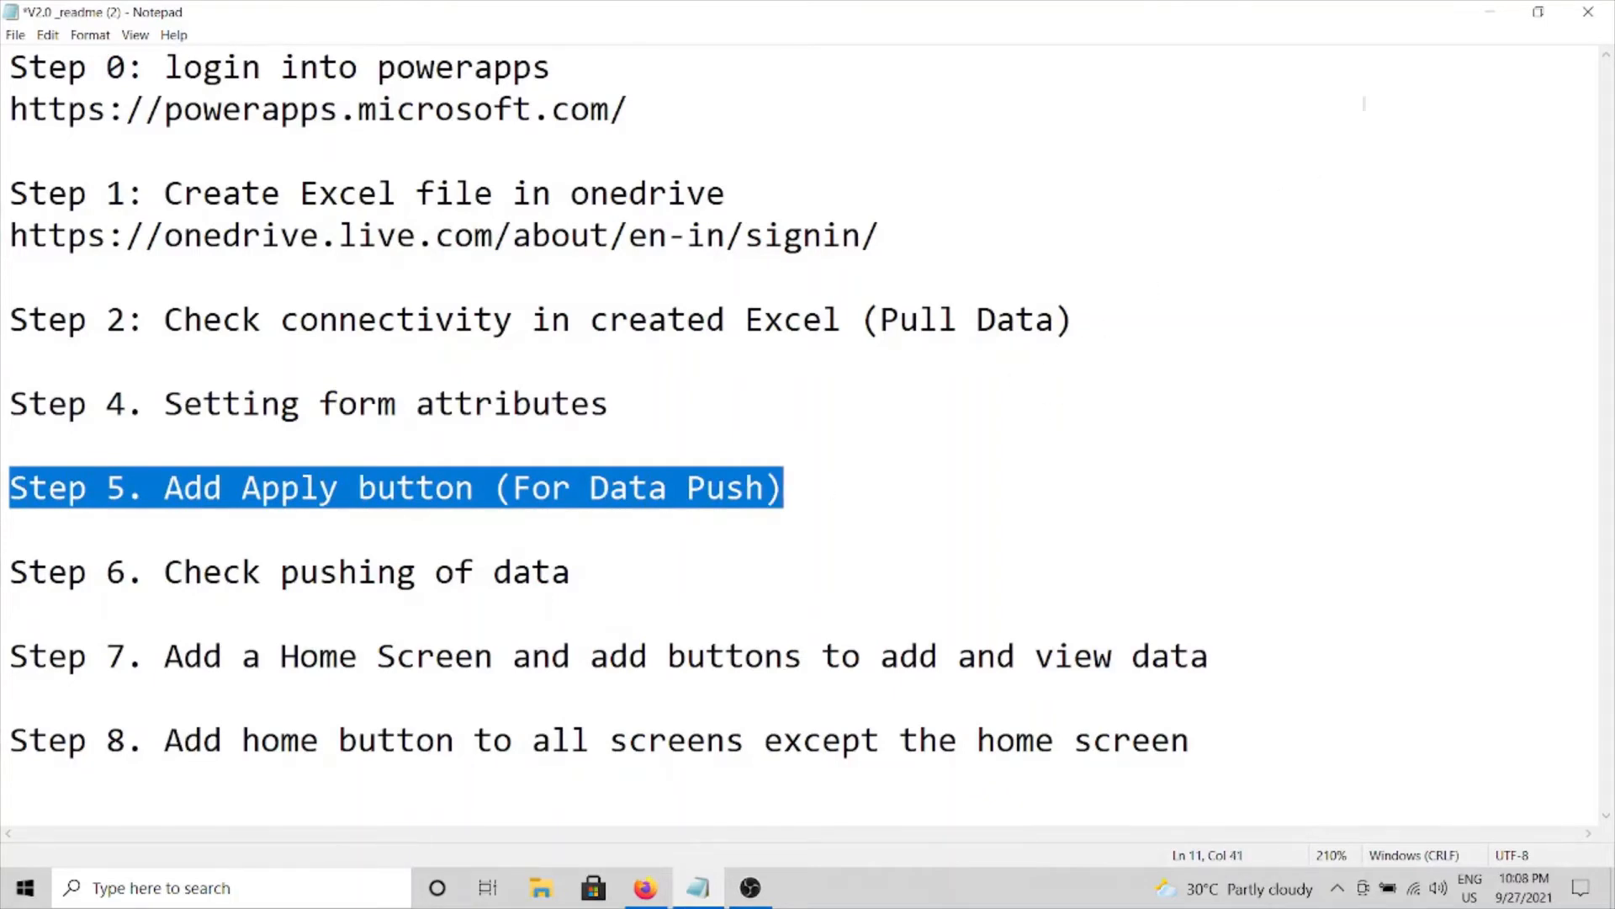
click(1489, 12)
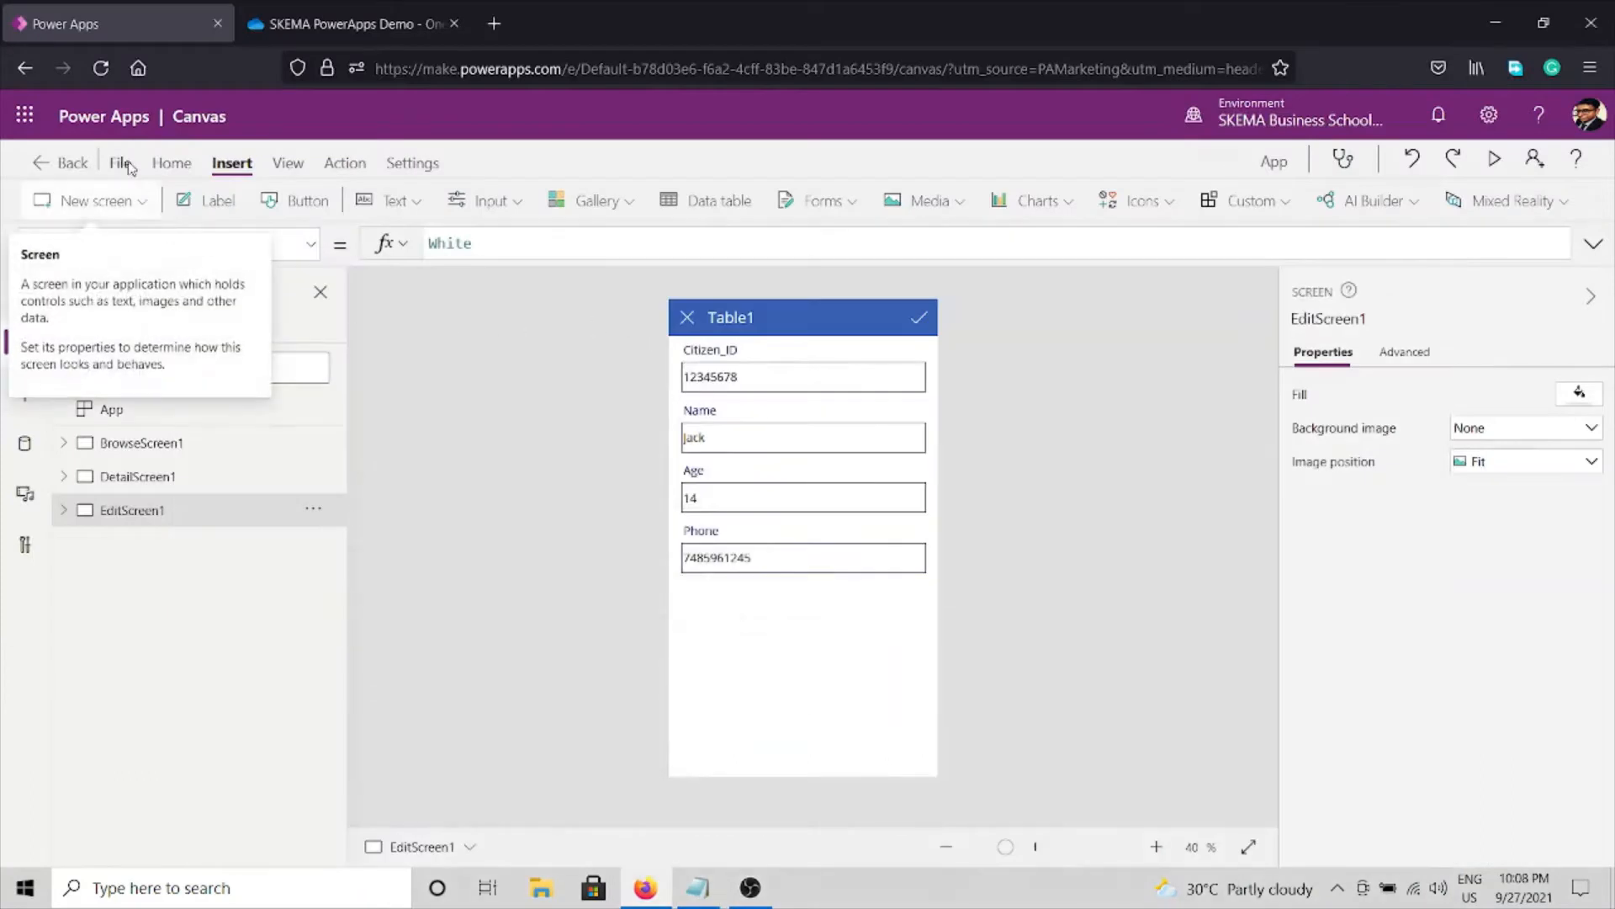
Insert a button below the Phone field on EditScreen1 and caption it Apply.
click(178, 164)
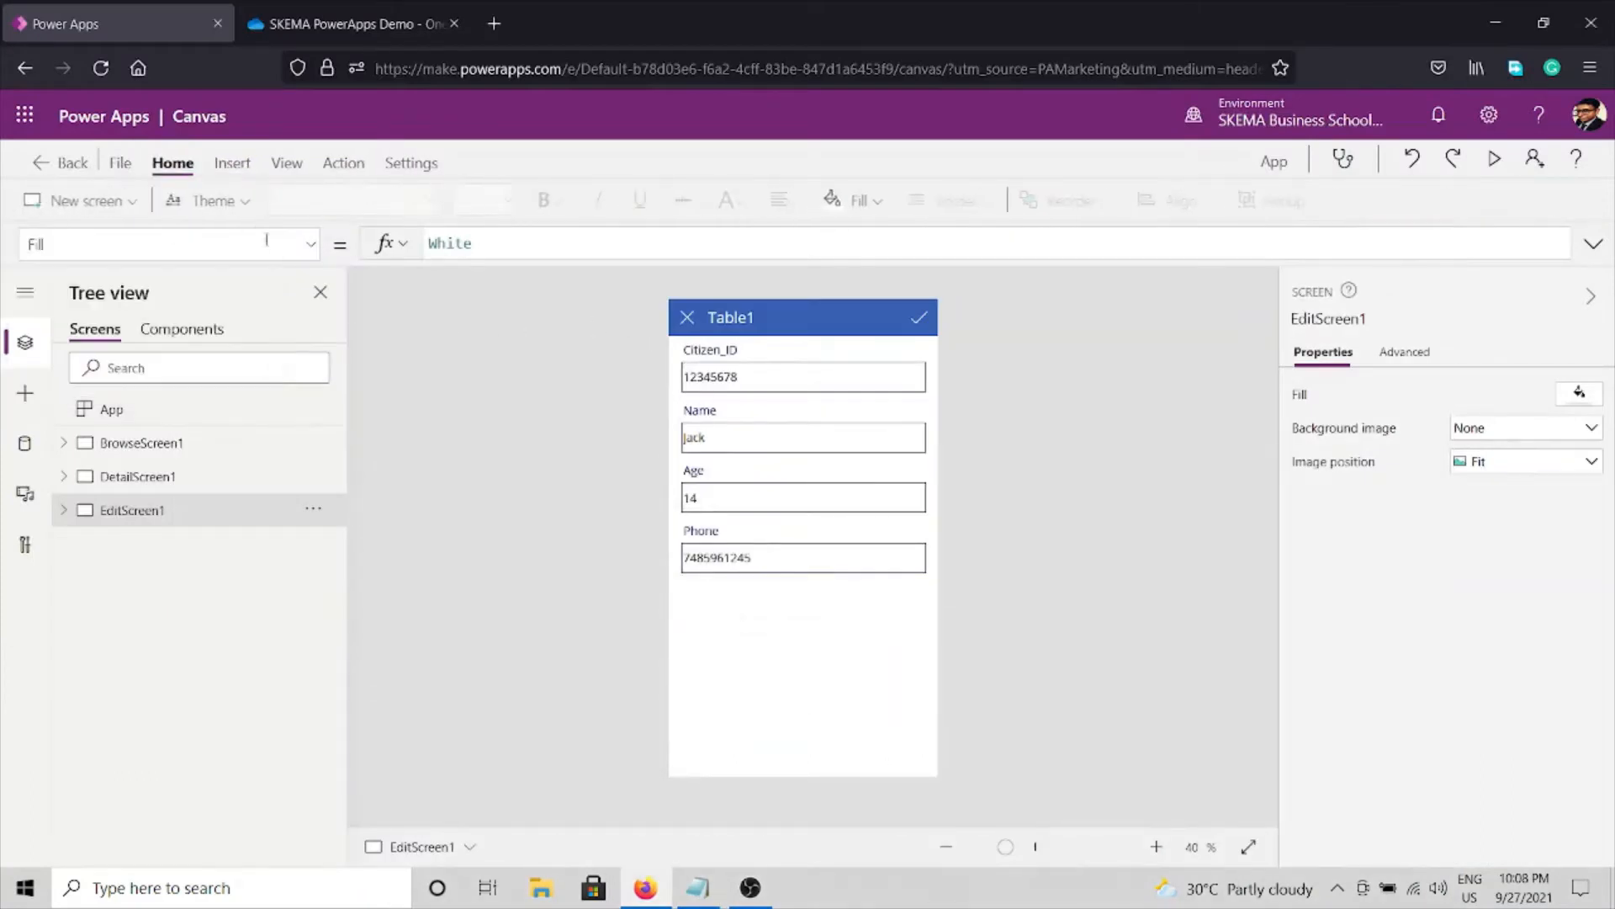
click(233, 165)
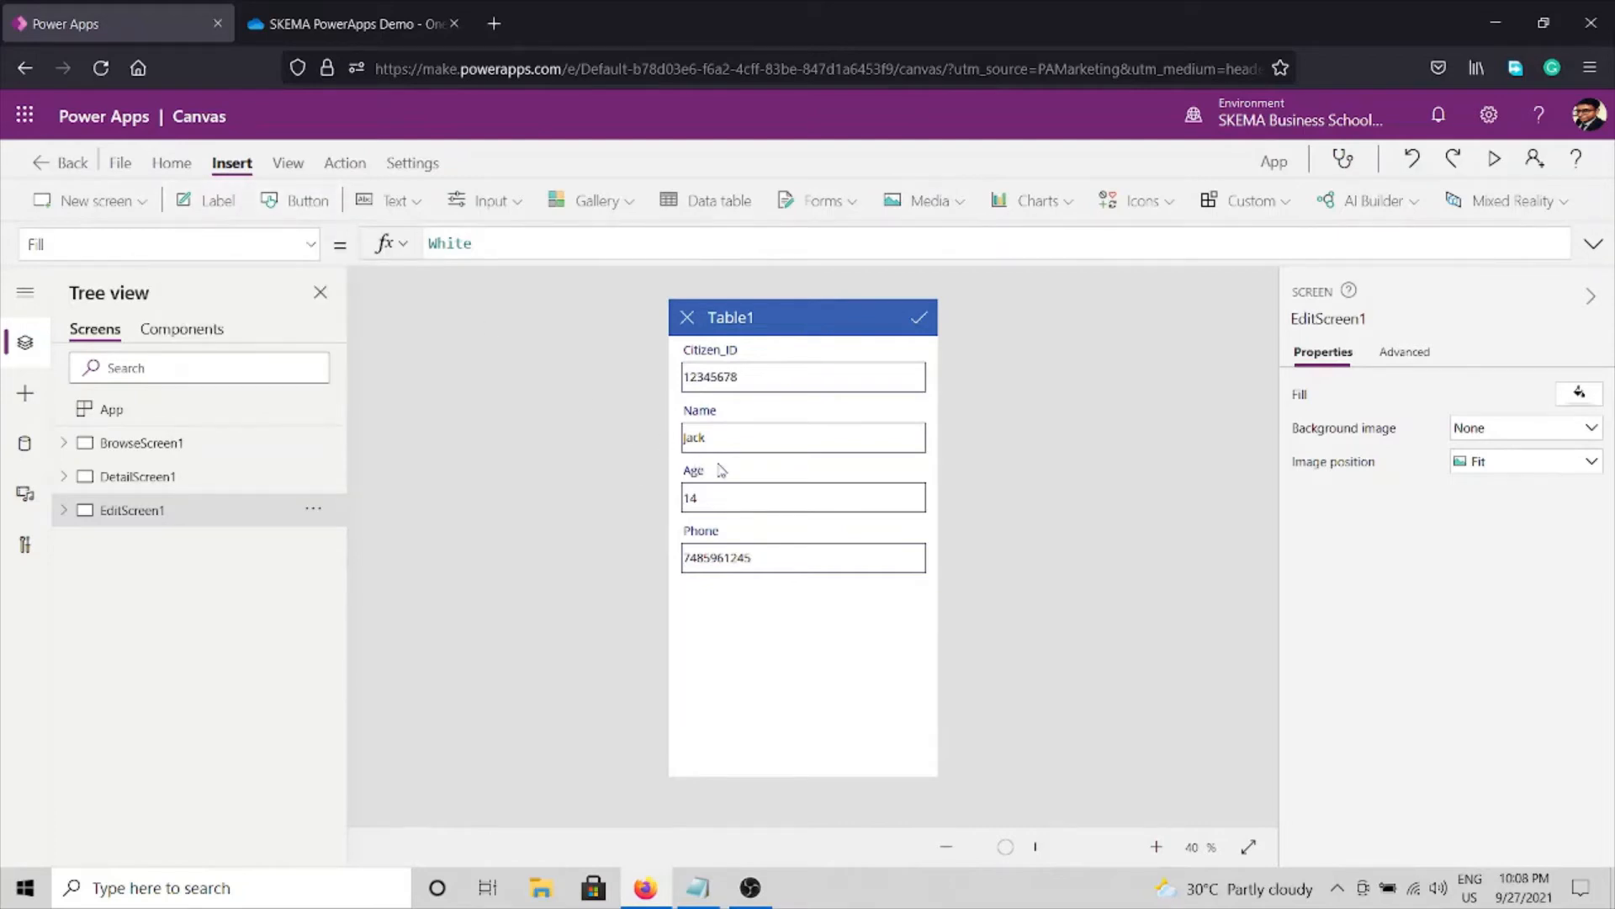
drag(767, 331, 828, 633)
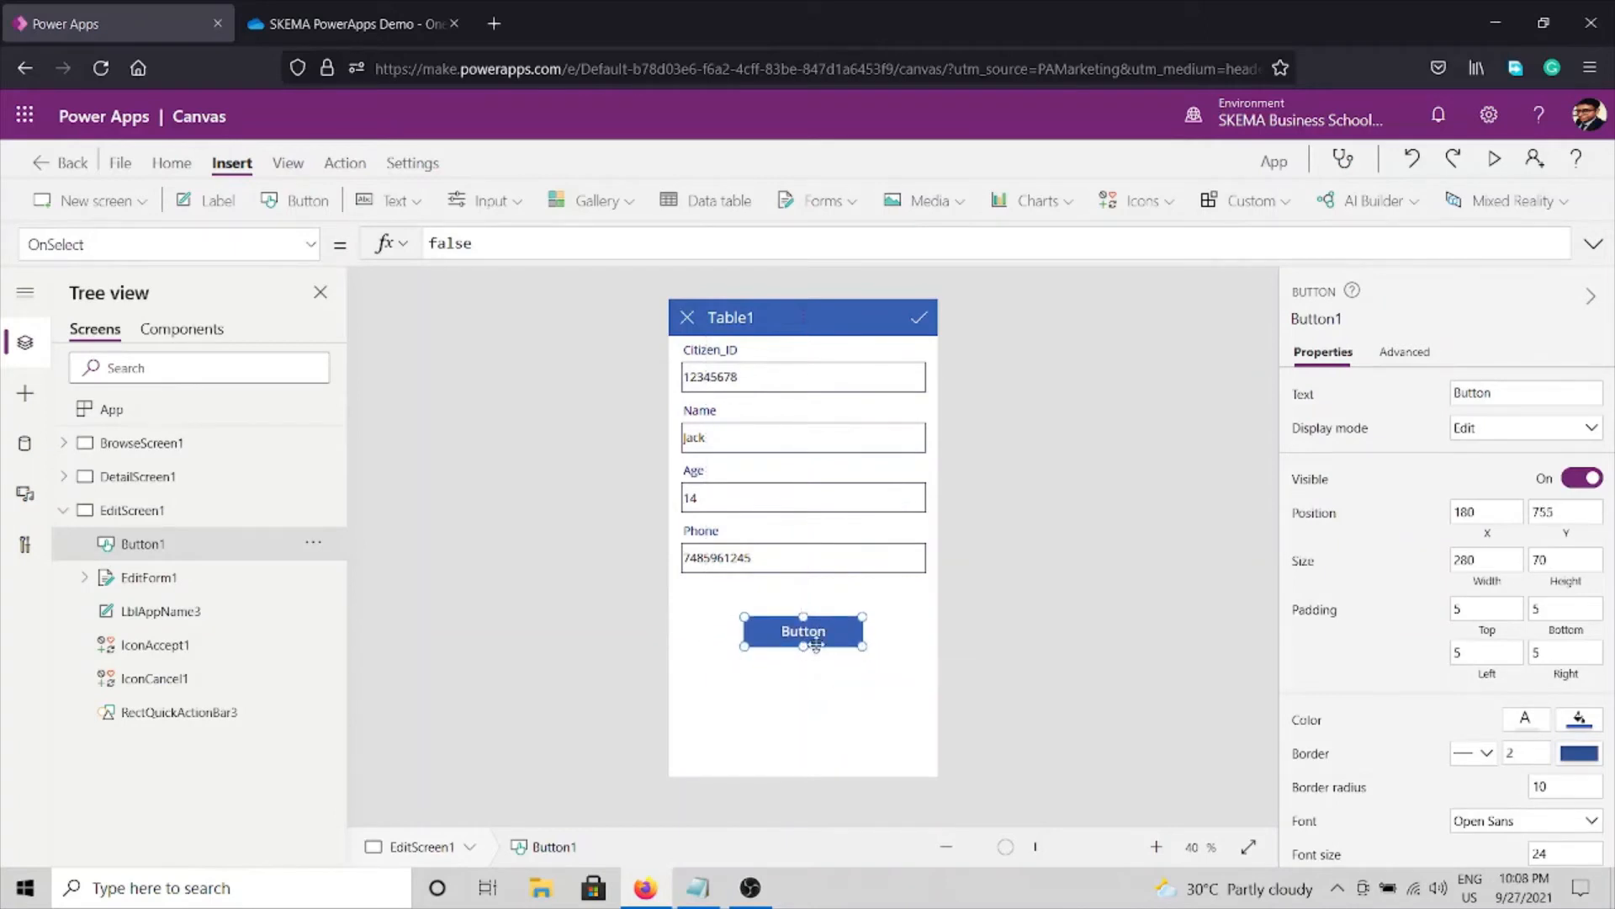
click(1512, 402)
key(ctrl+a)
text(A)
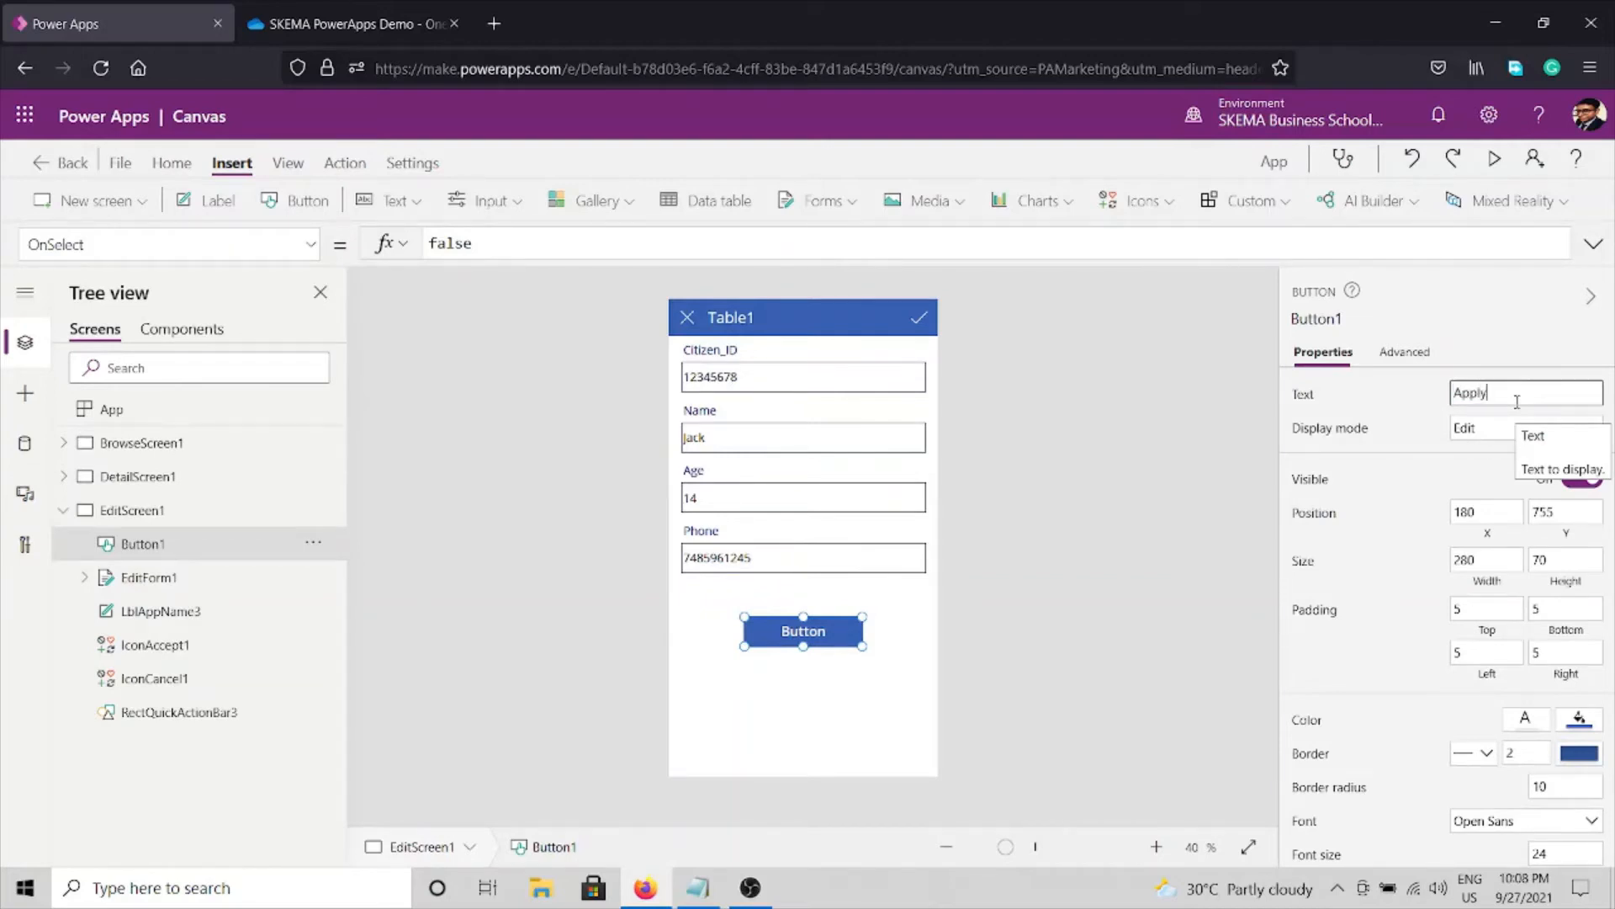
click(1064, 542)
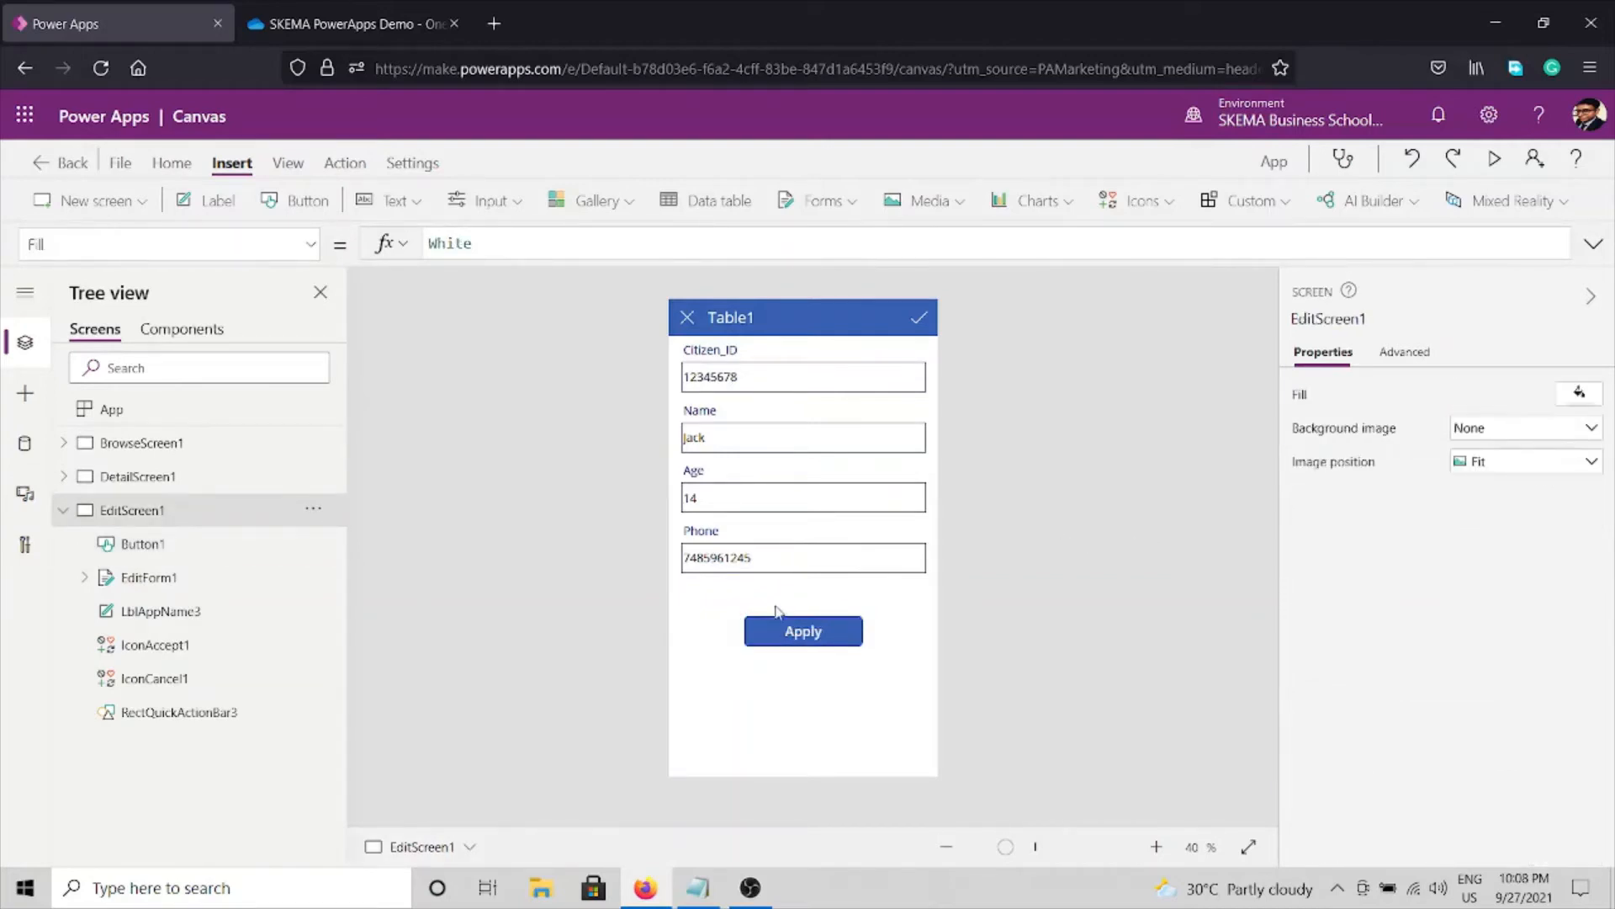
Set the Apply button's OnSelect formula to SubmitForm(EditForm1).
click(792, 633)
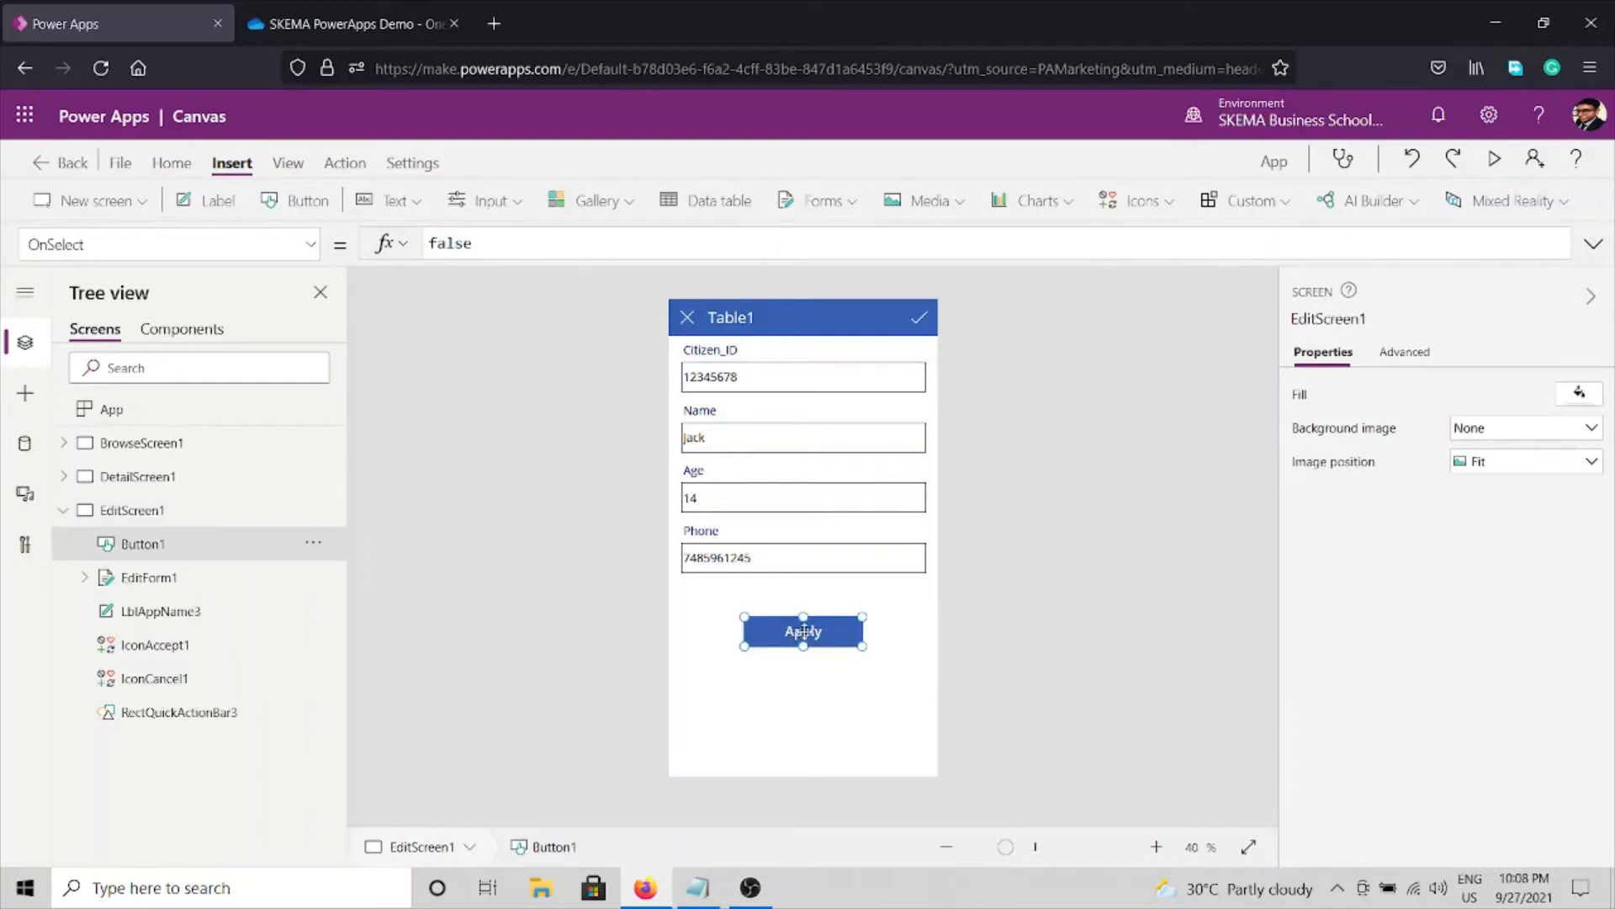
click(1387, 354)
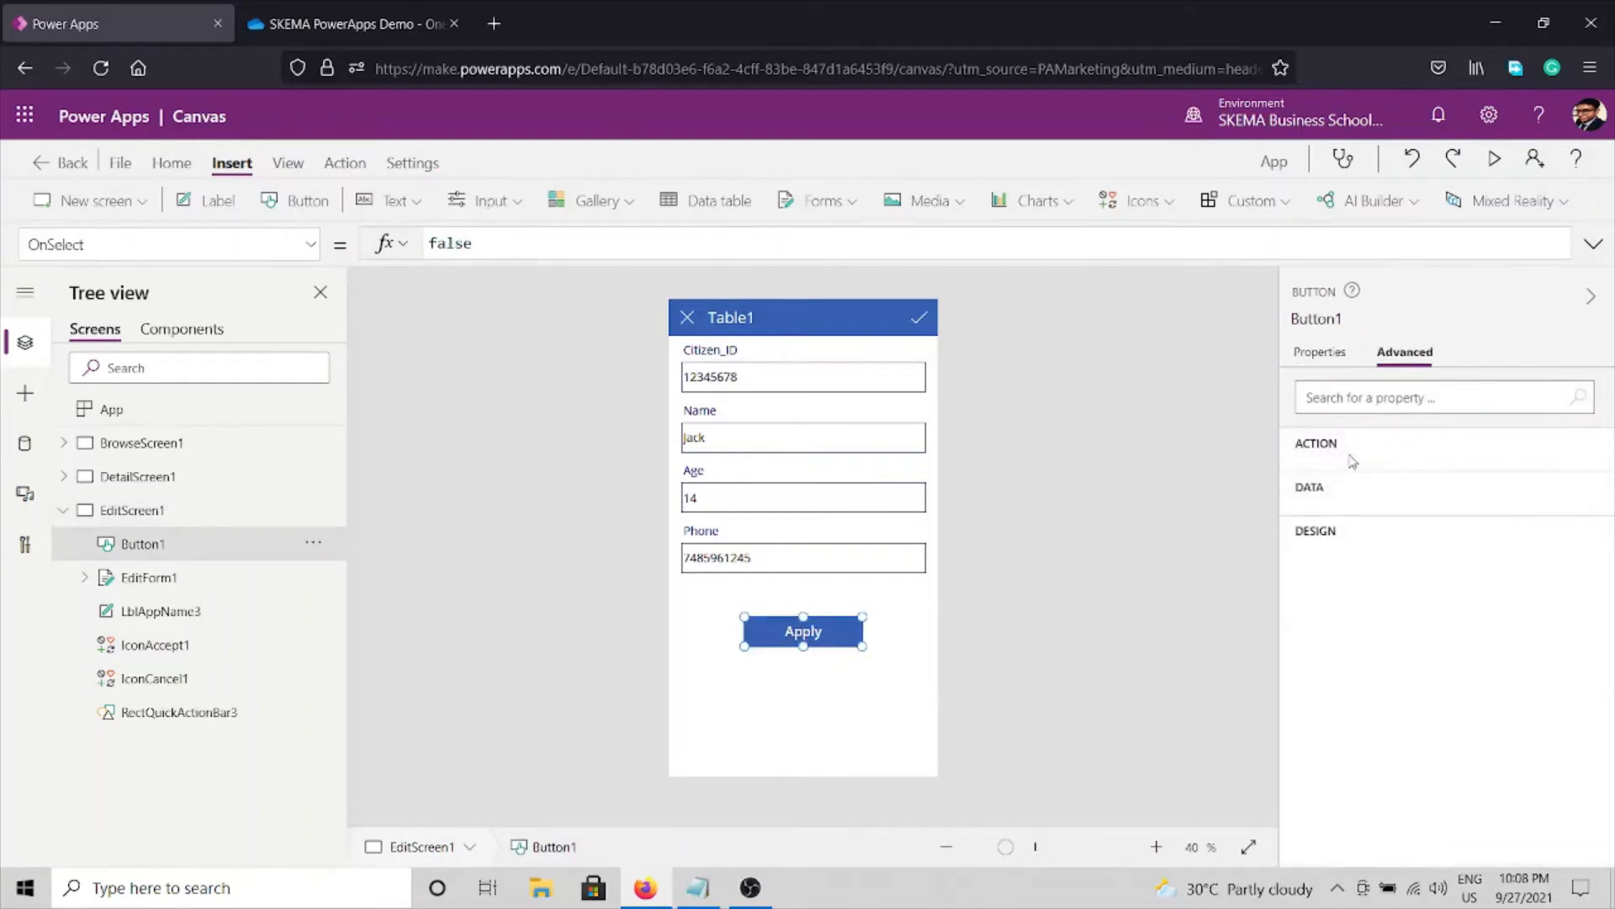
click(1356, 516)
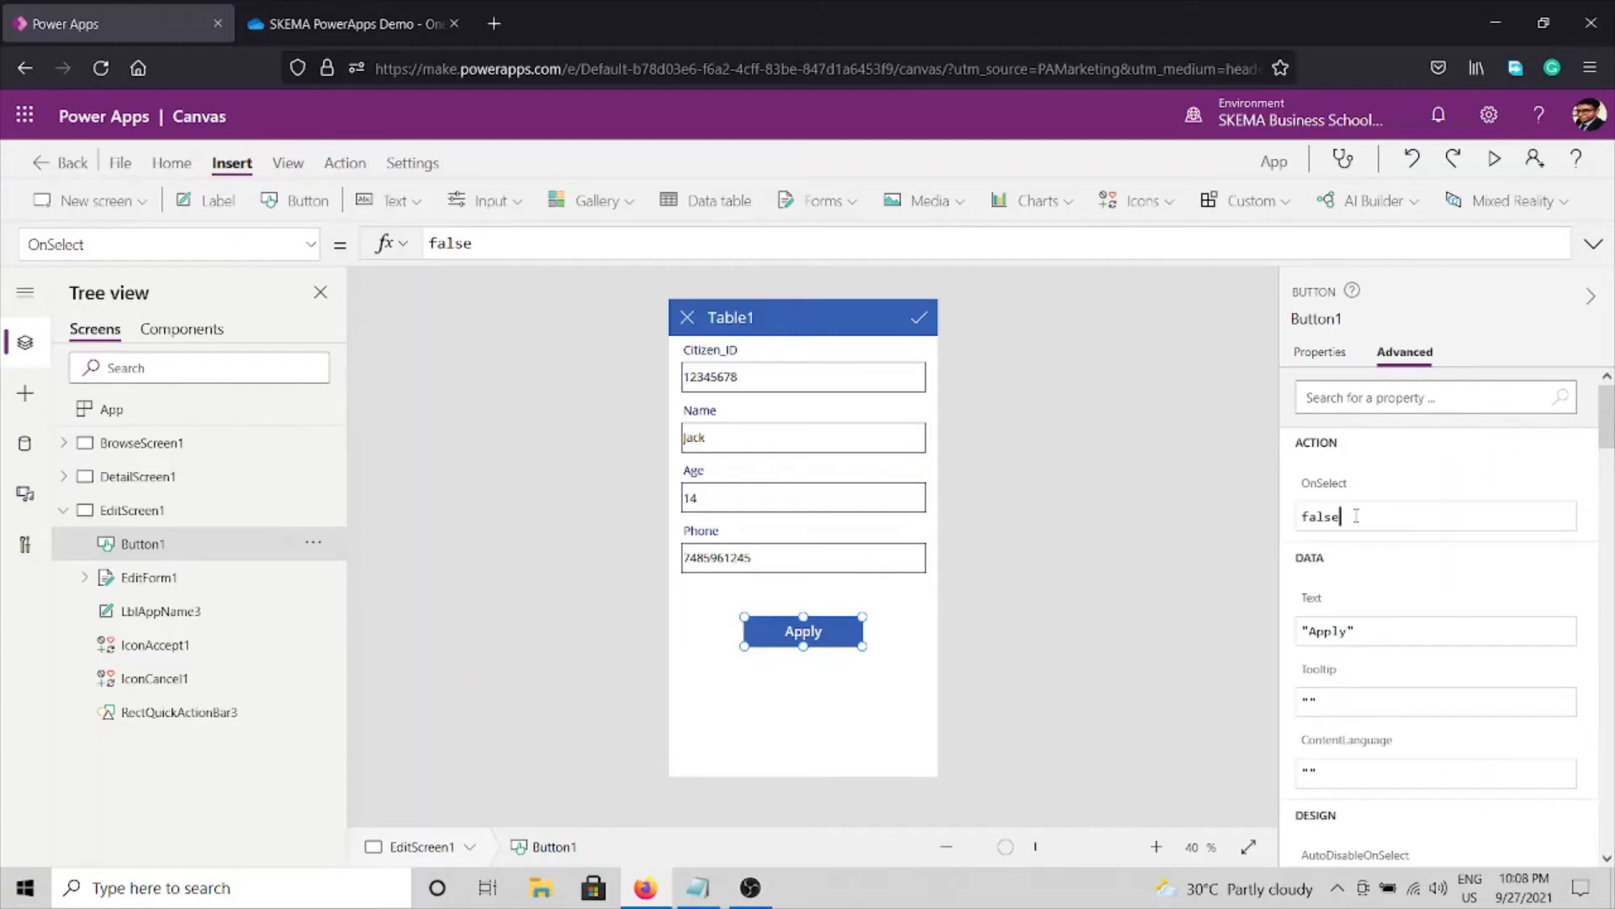
double_click(1357, 516)
text(Submi)
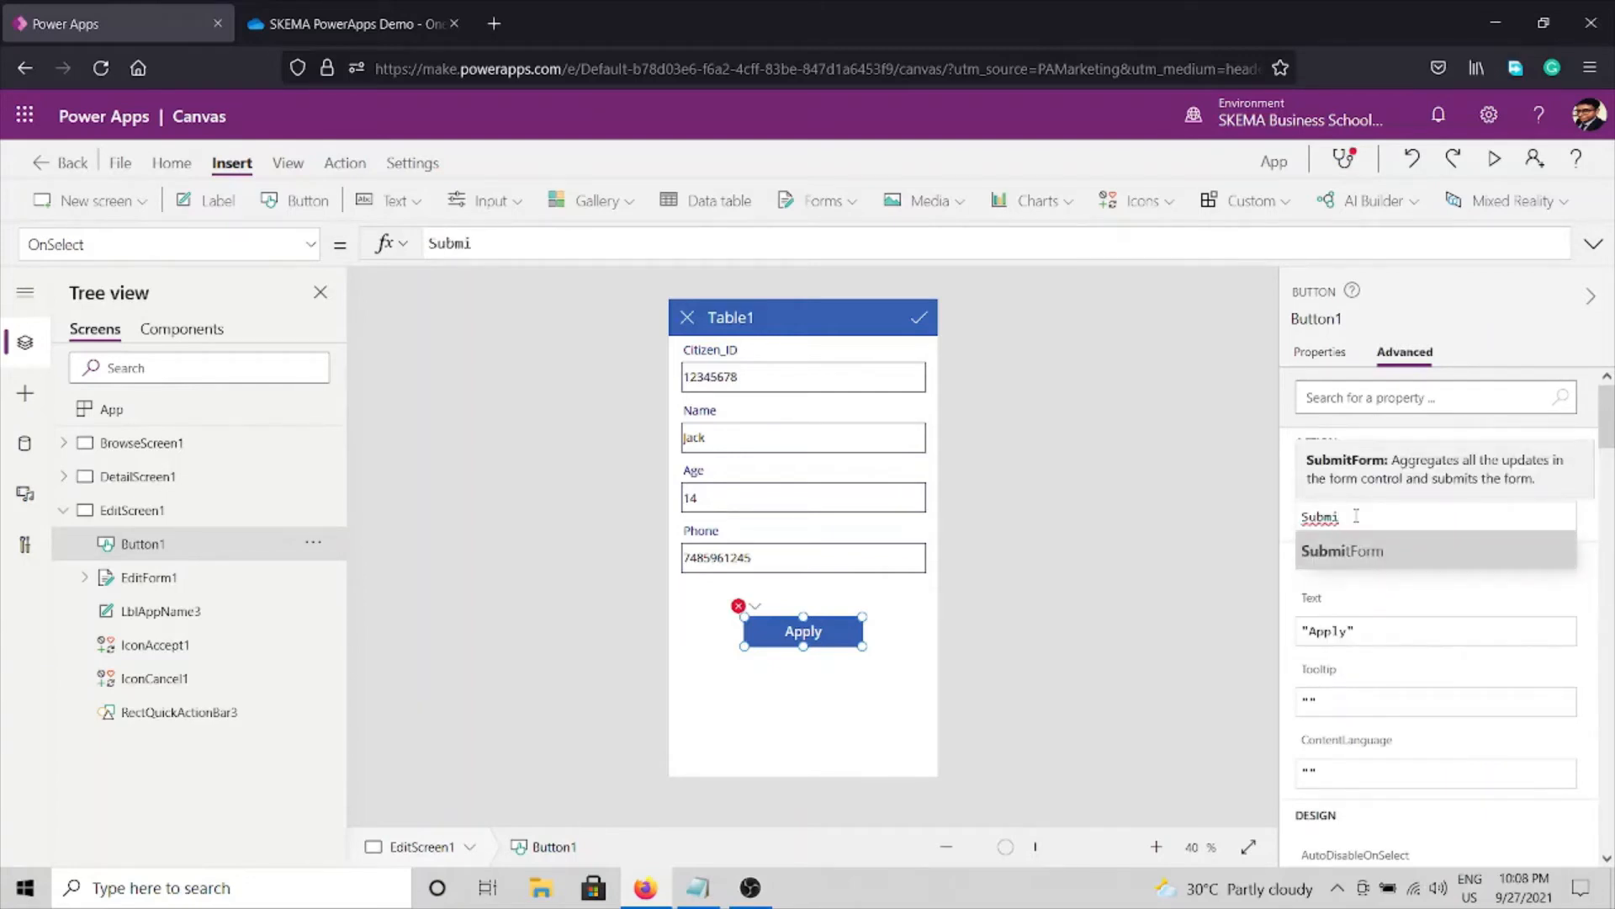
key(Tab)
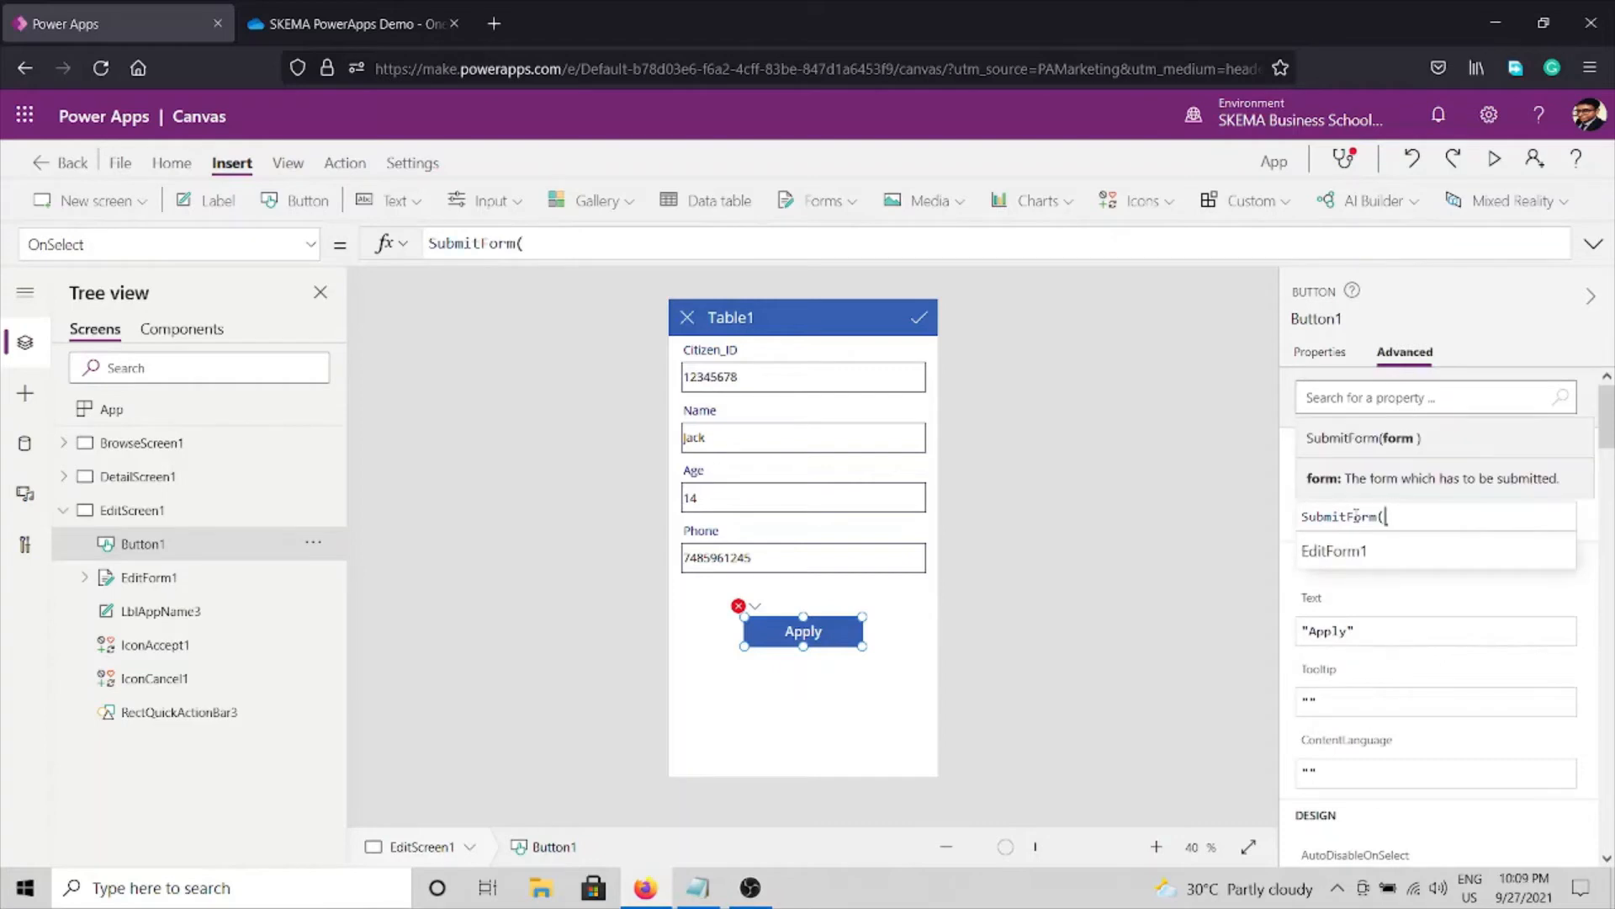
key(Tab)
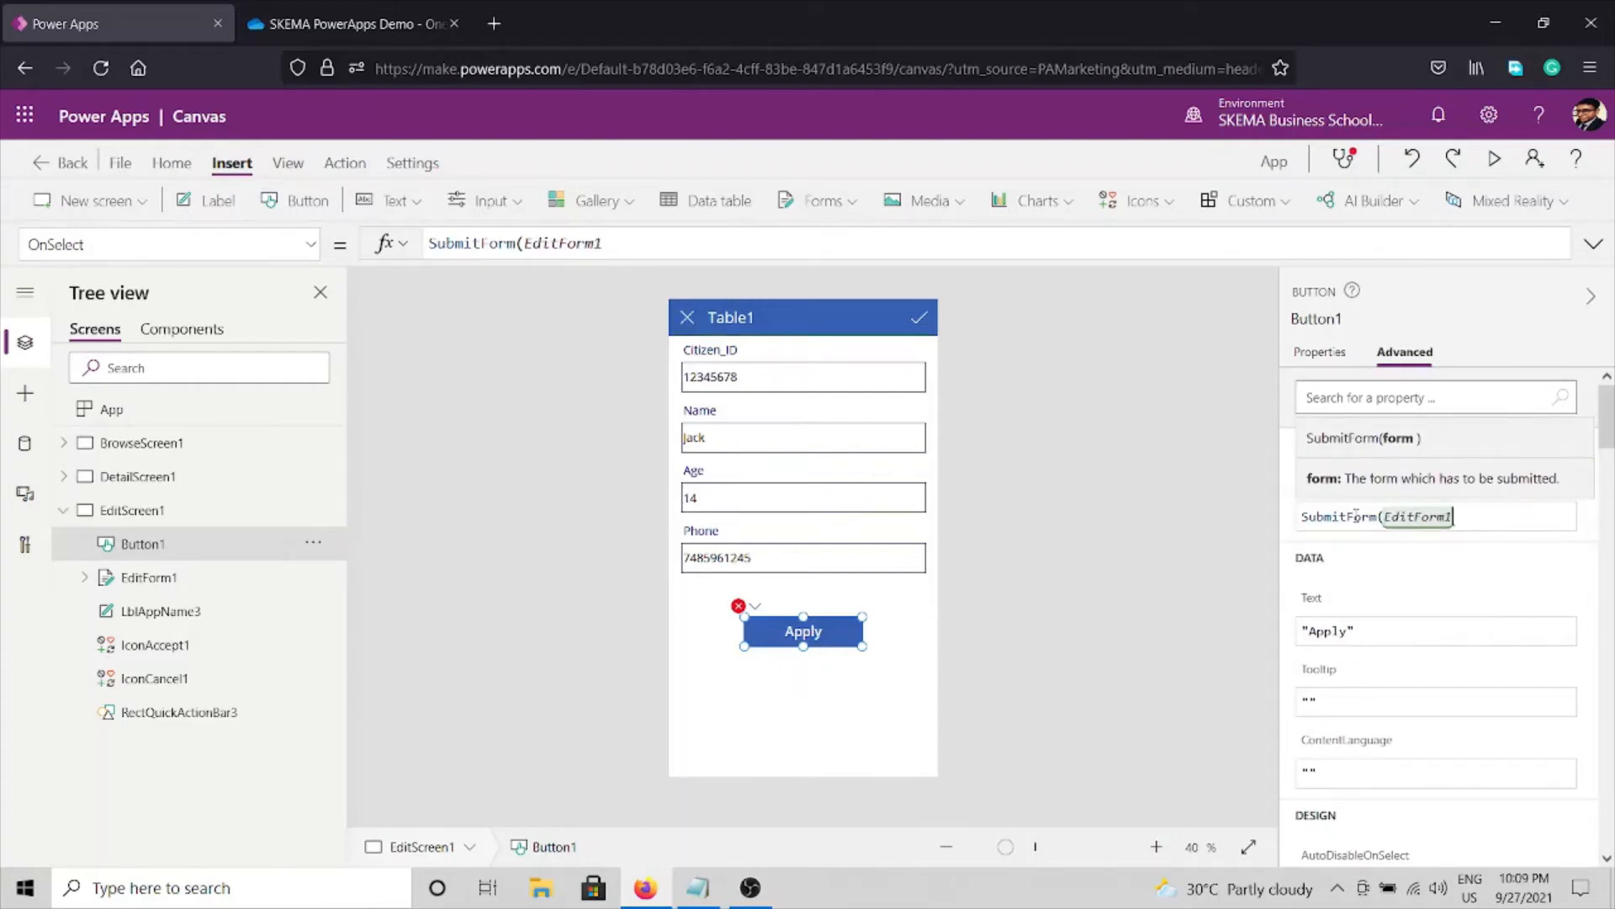
text())
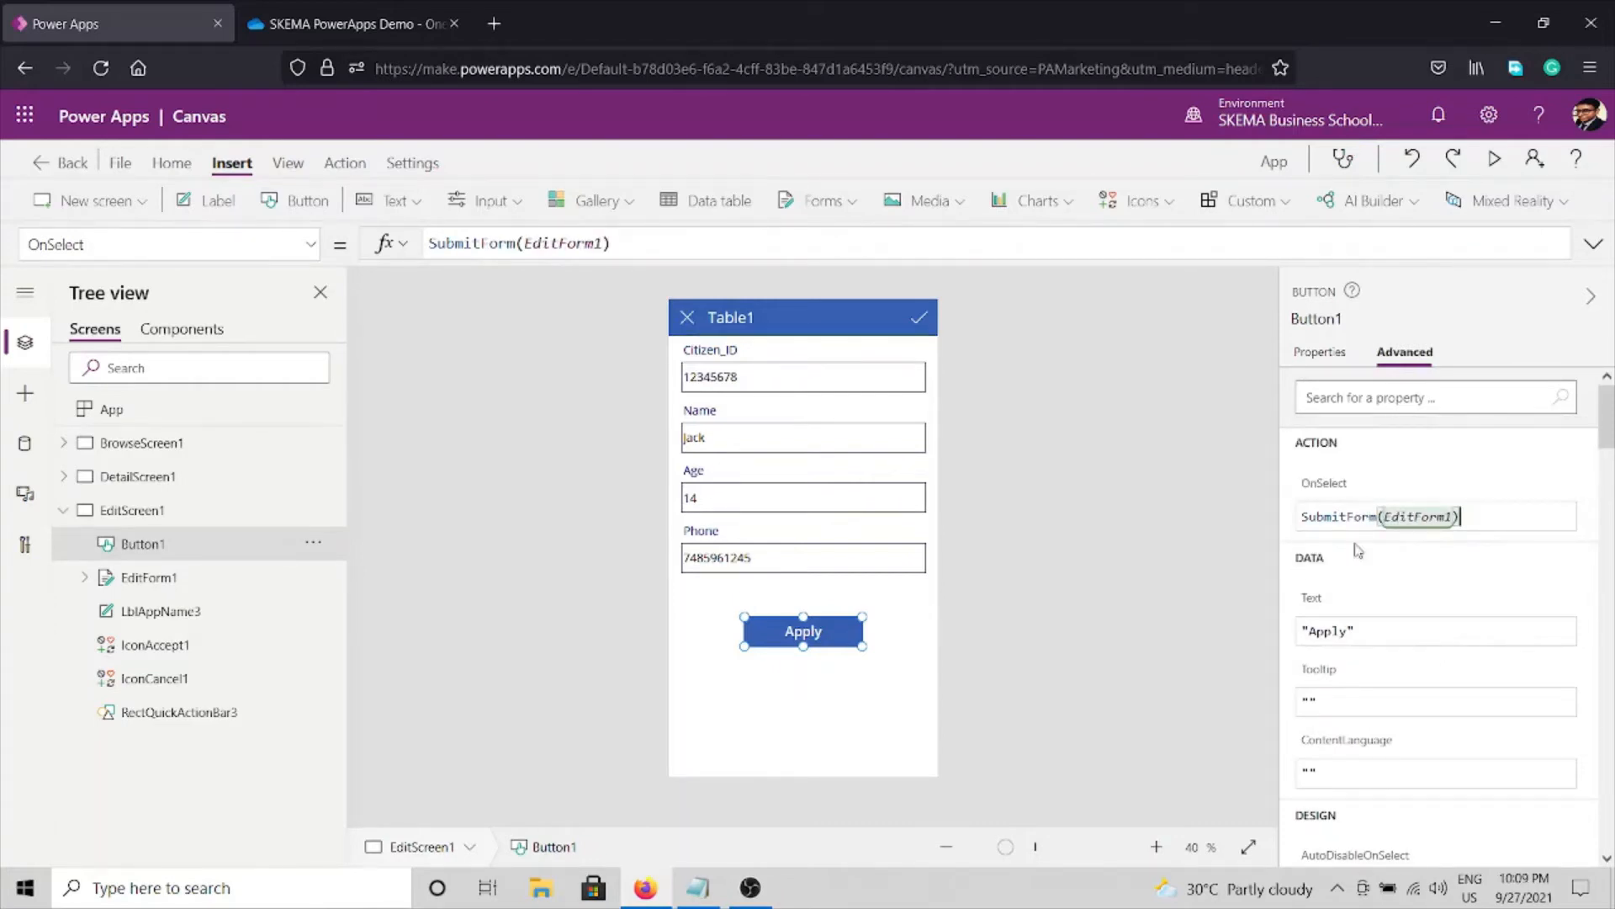
click(1260, 580)
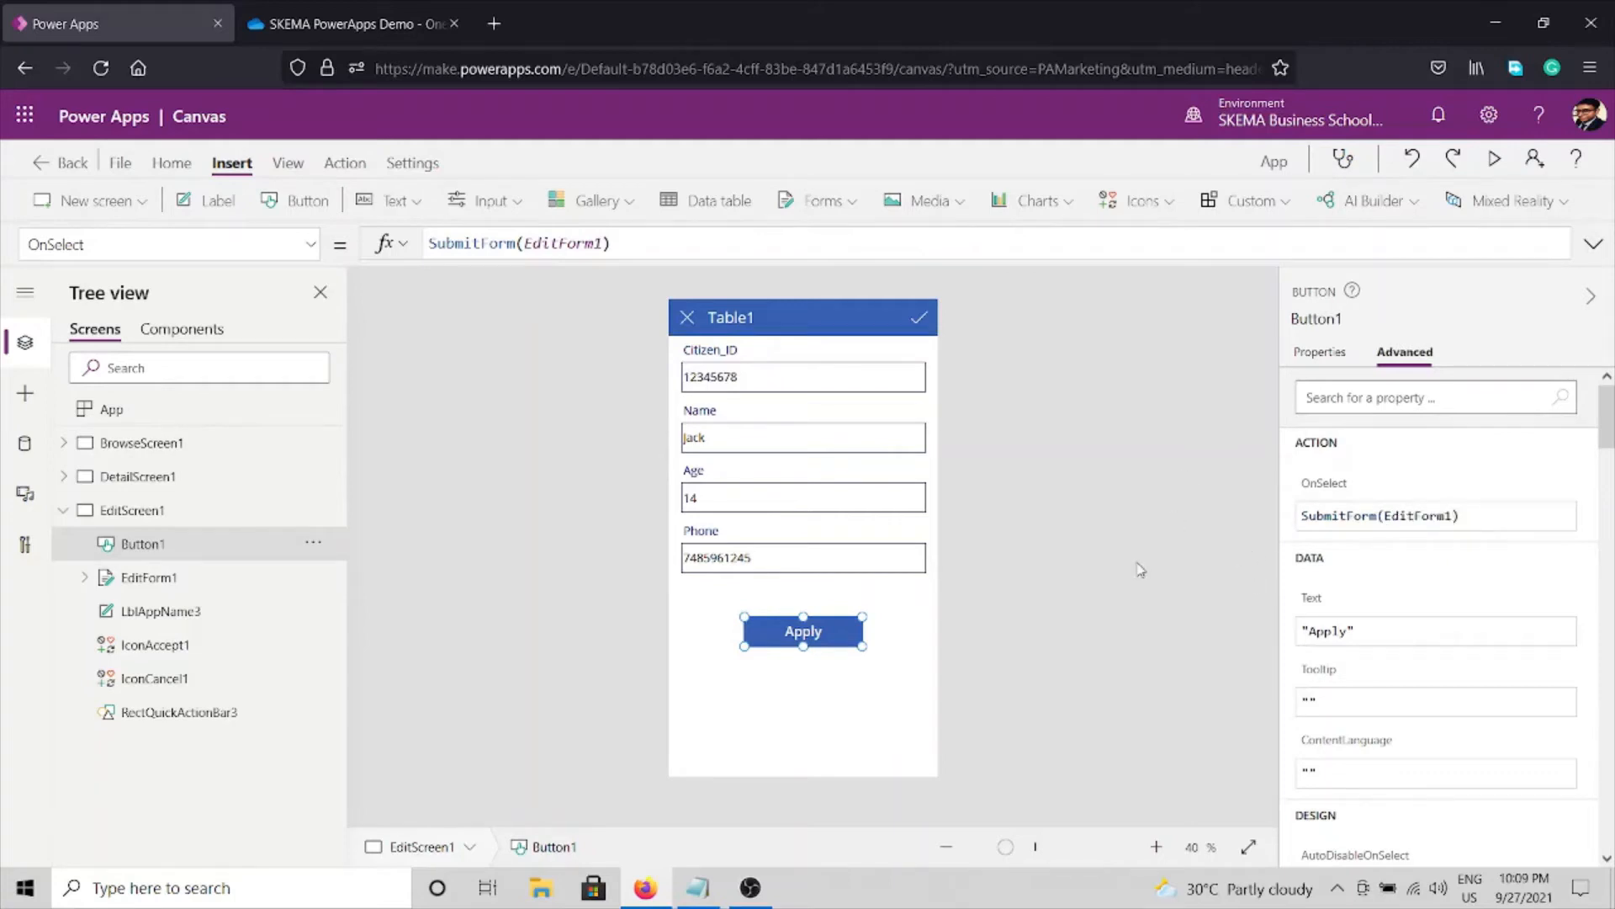
click(1106, 600)
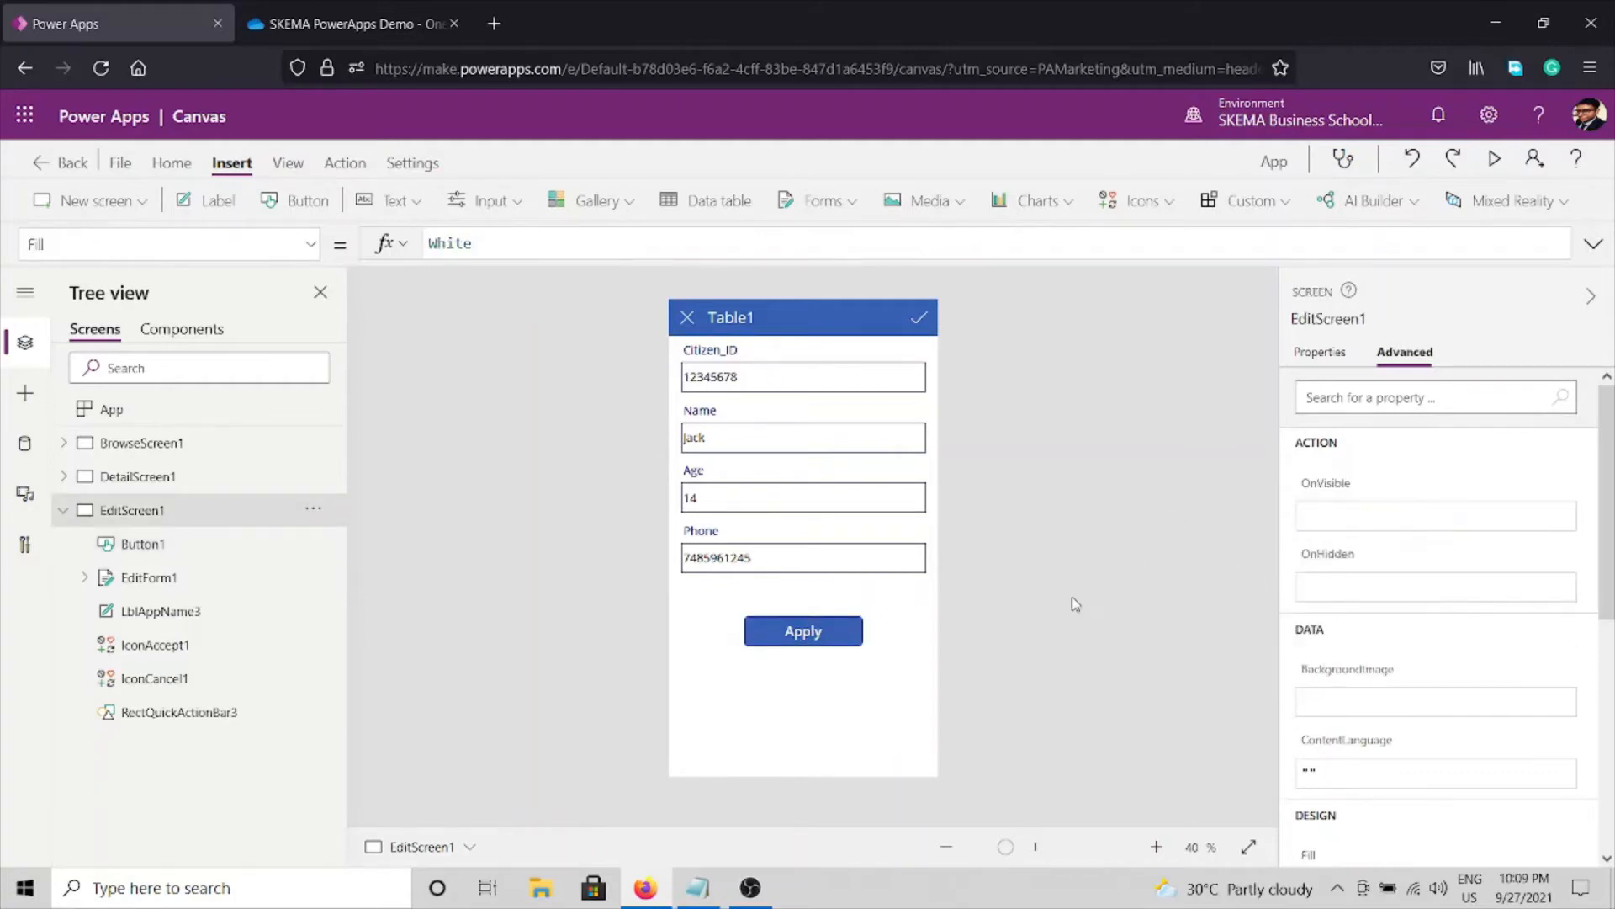
Highlight the Step 6 'Check pushing of data' line in Notepad, then return to Power Apps.
click(698, 887)
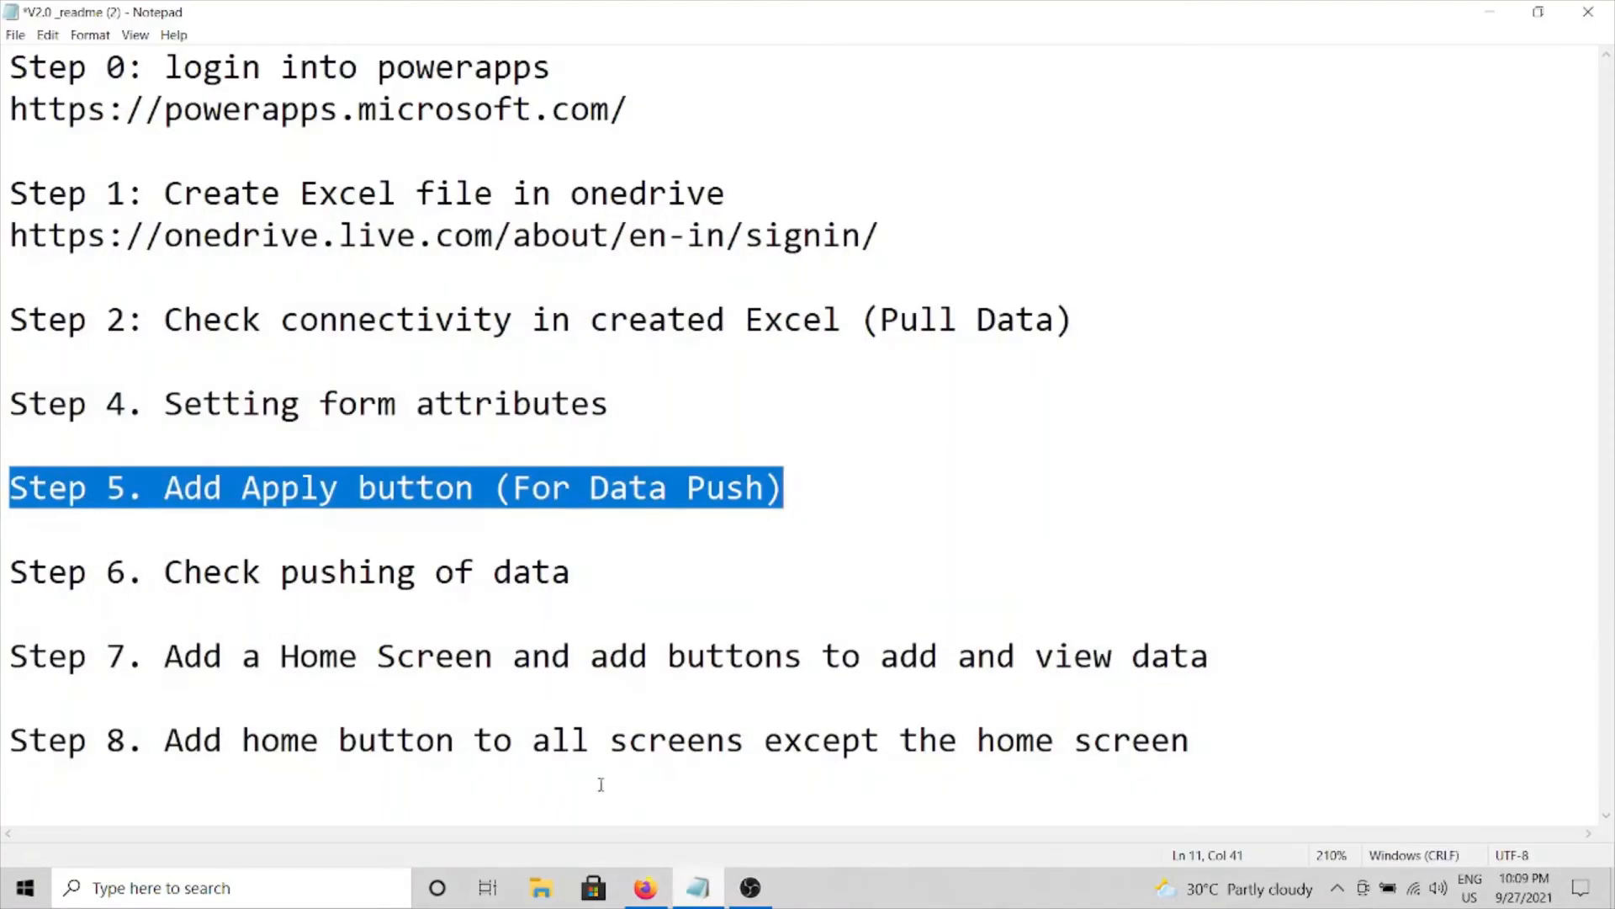
drag(8, 568, 536, 604)
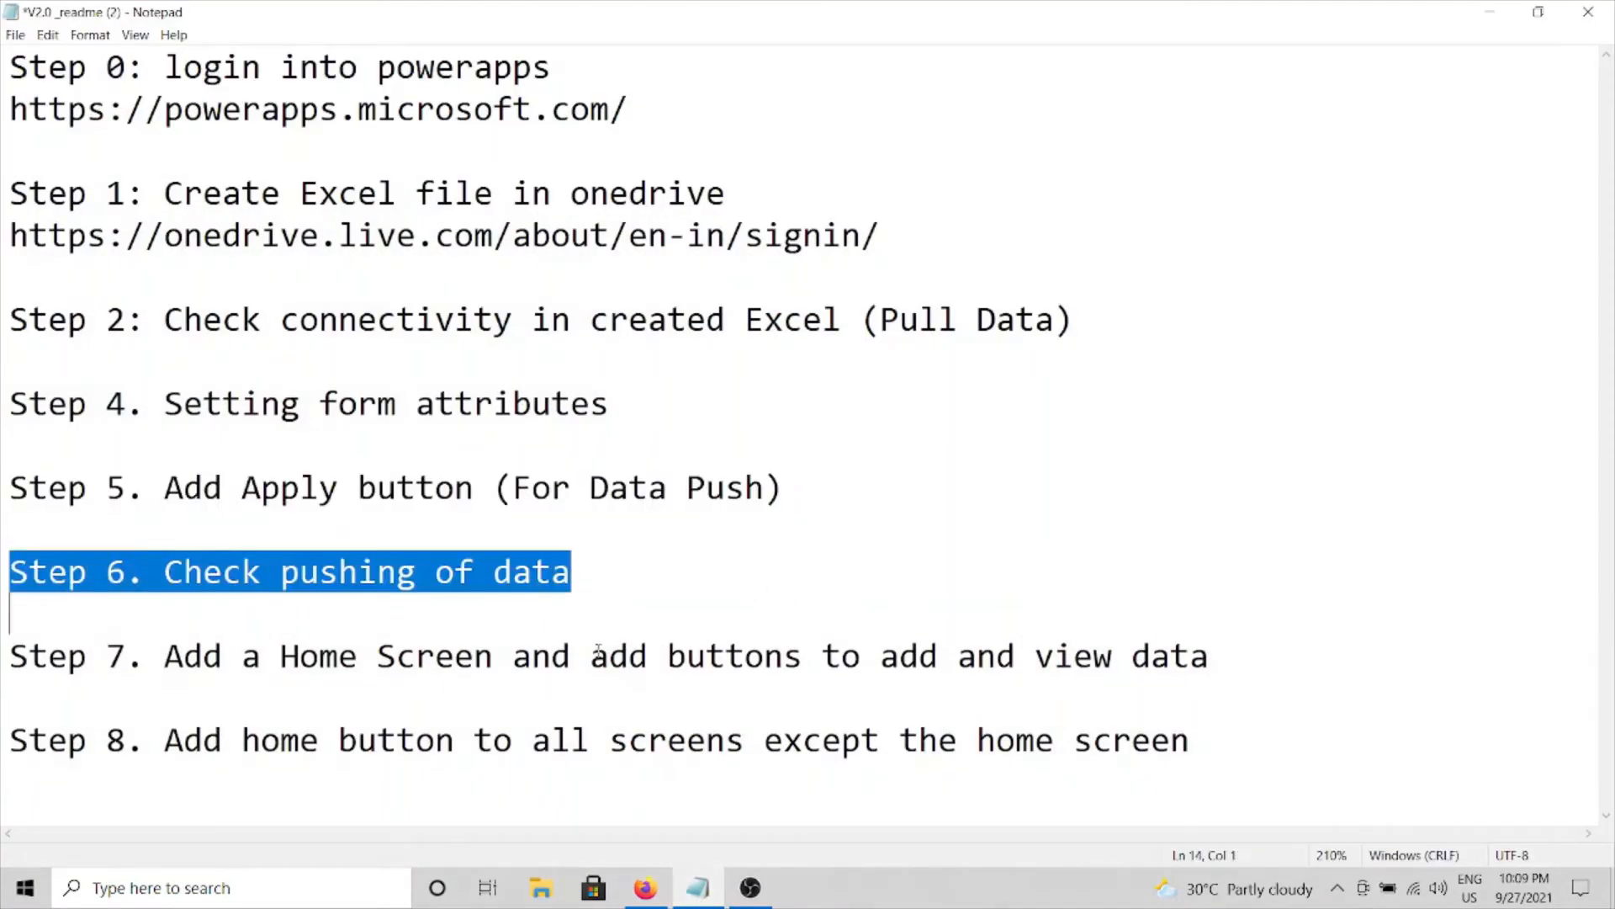
click(609, 599)
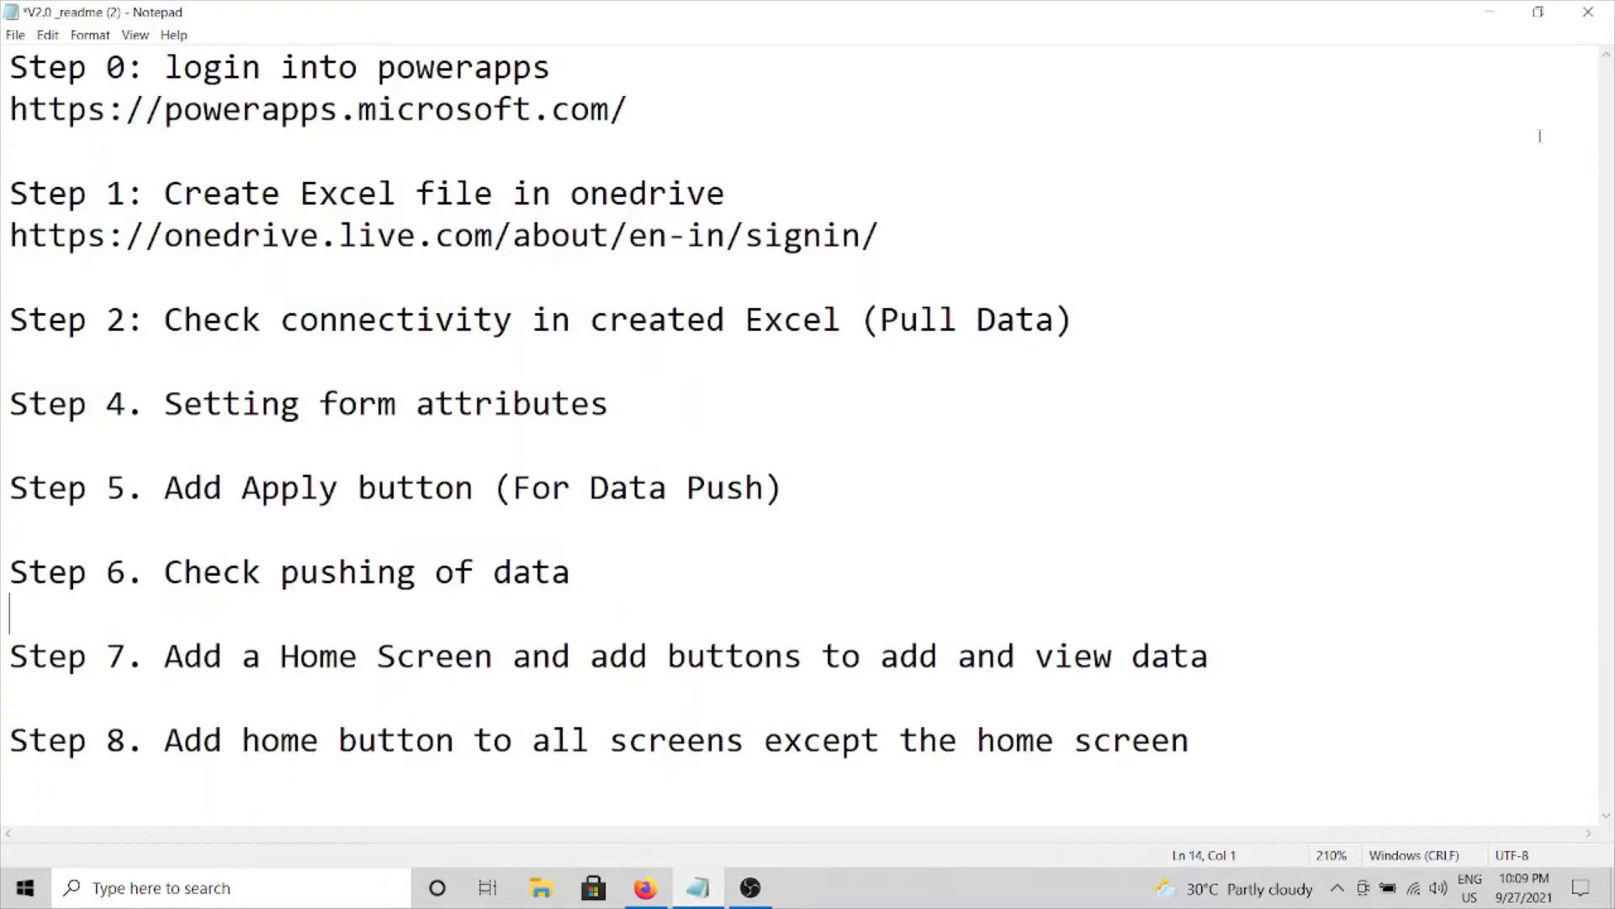
click(1489, 11)
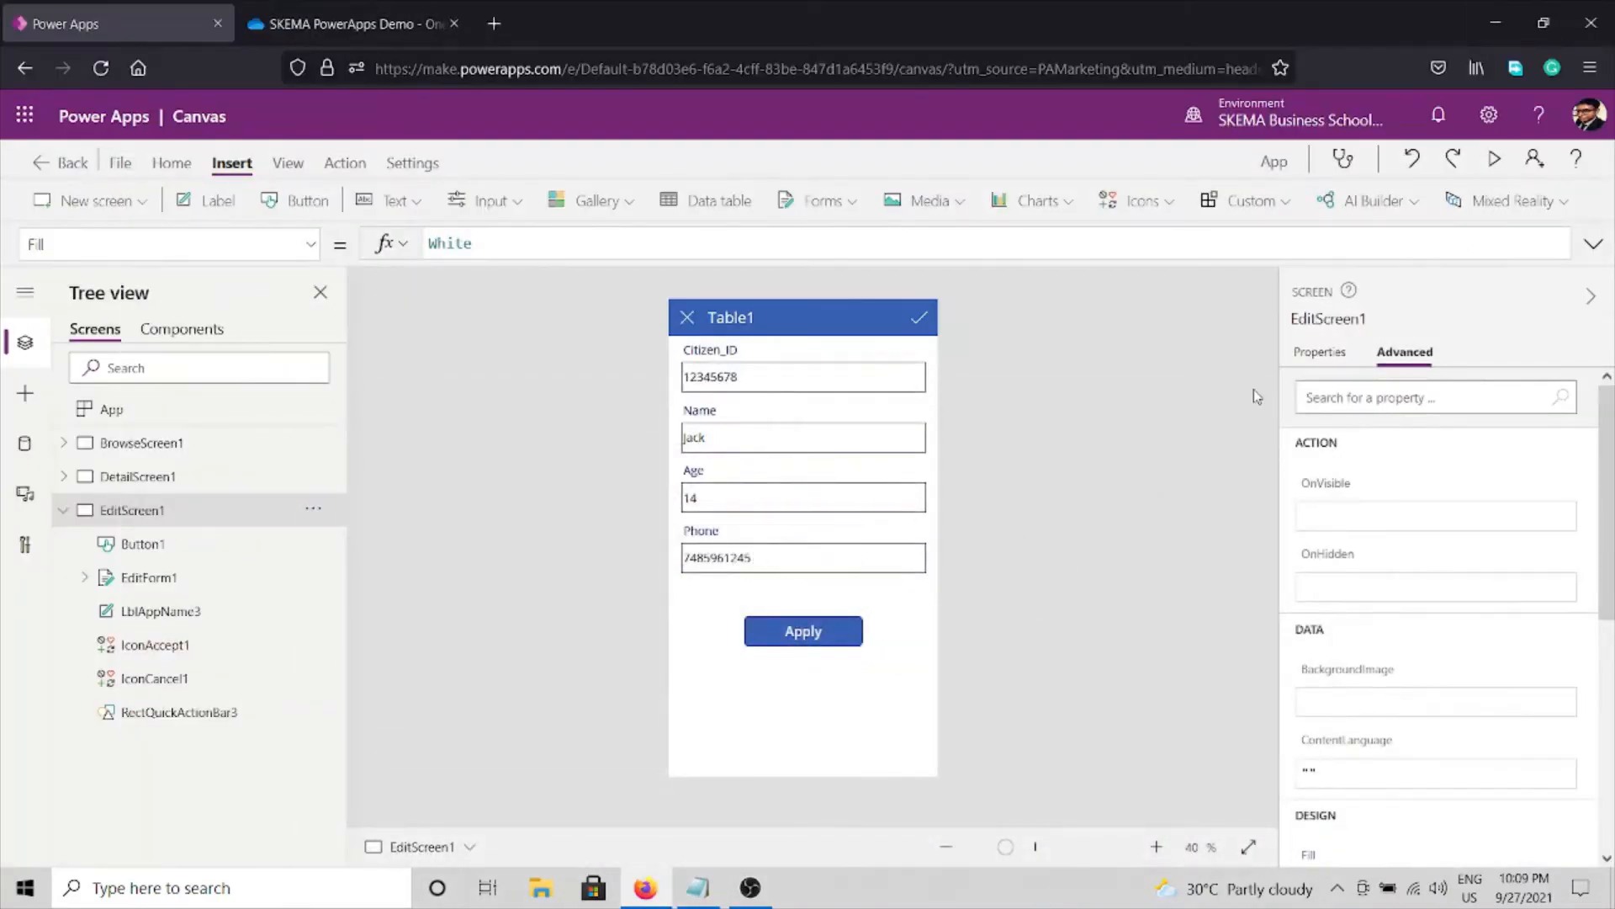
In app preview, overwrite the form with a new Citizen_ID, name, age 30 and phone number.
click(1496, 160)
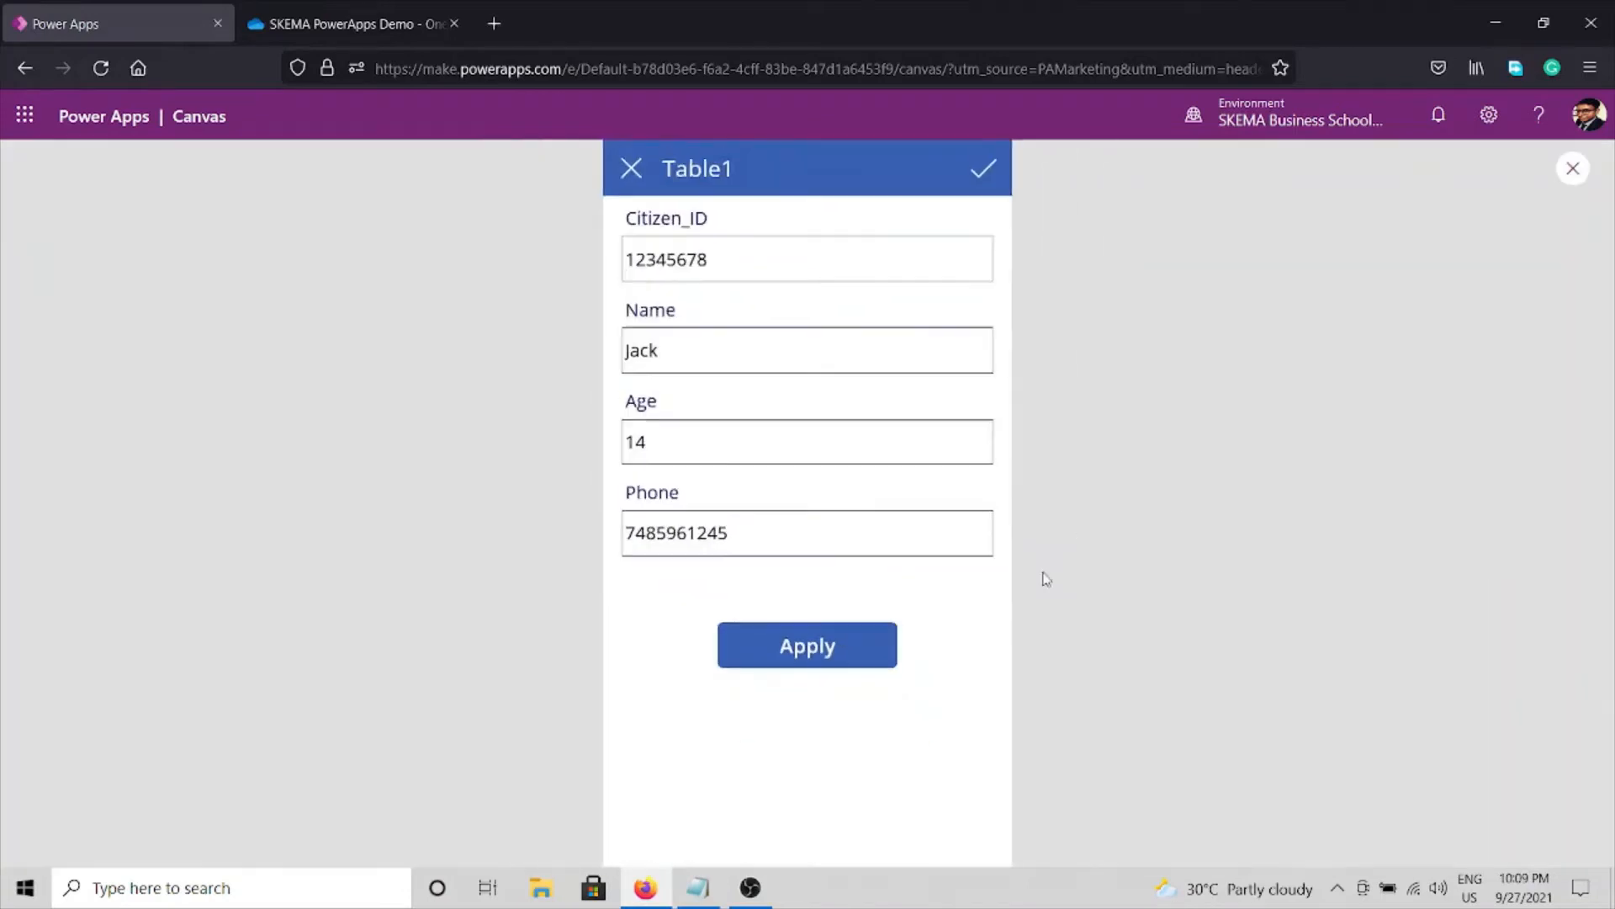
drag(743, 260, 558, 270)
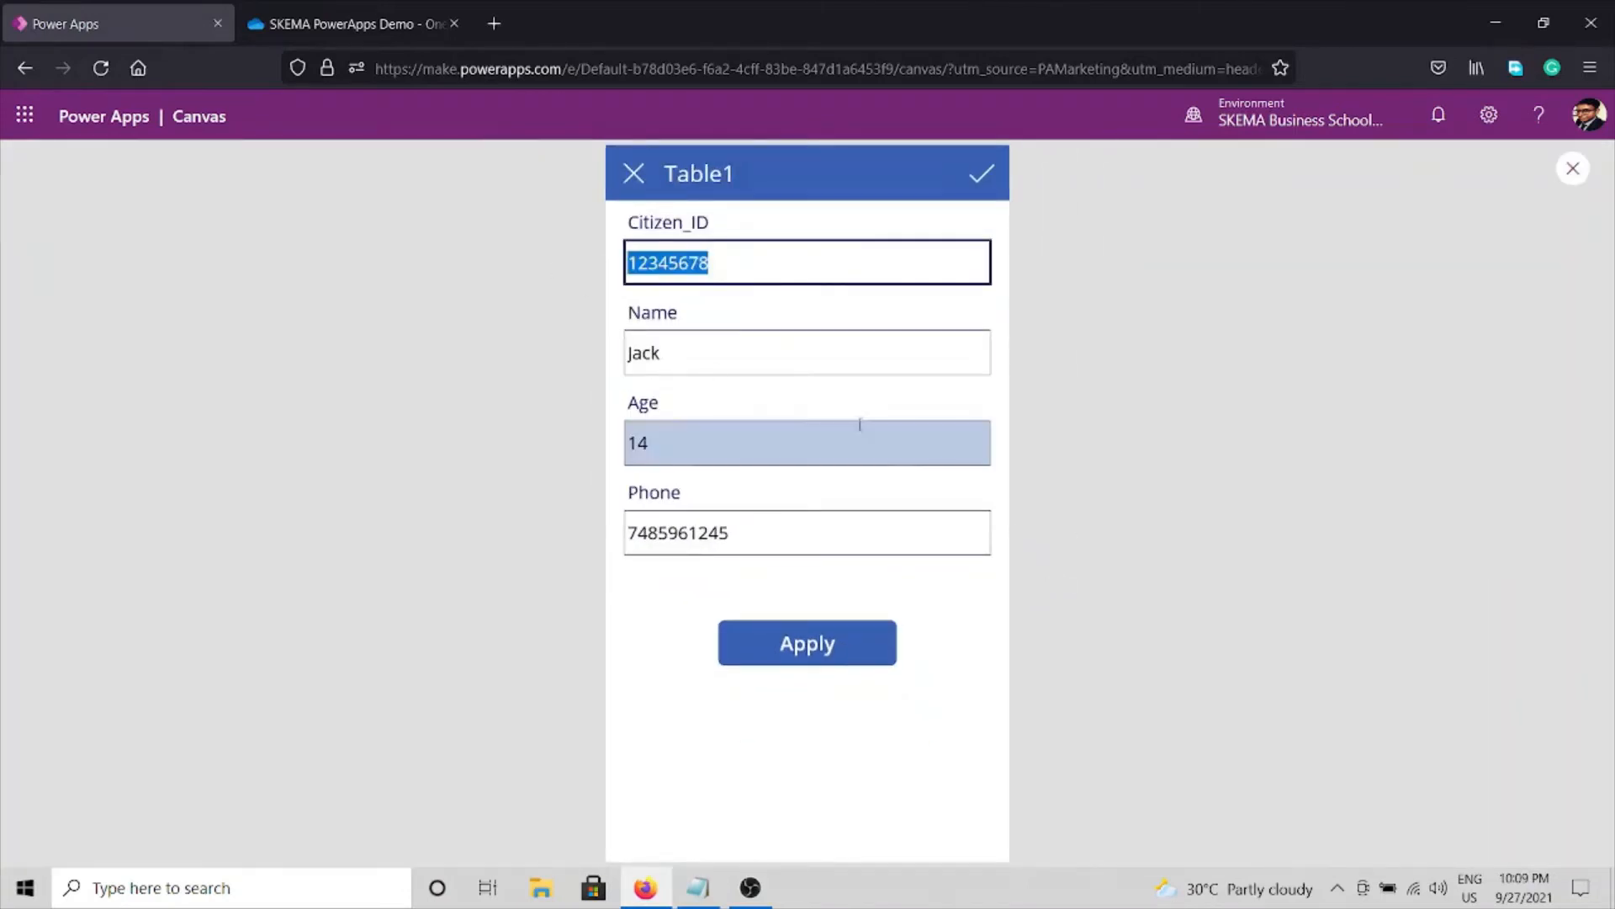
text(45458754)
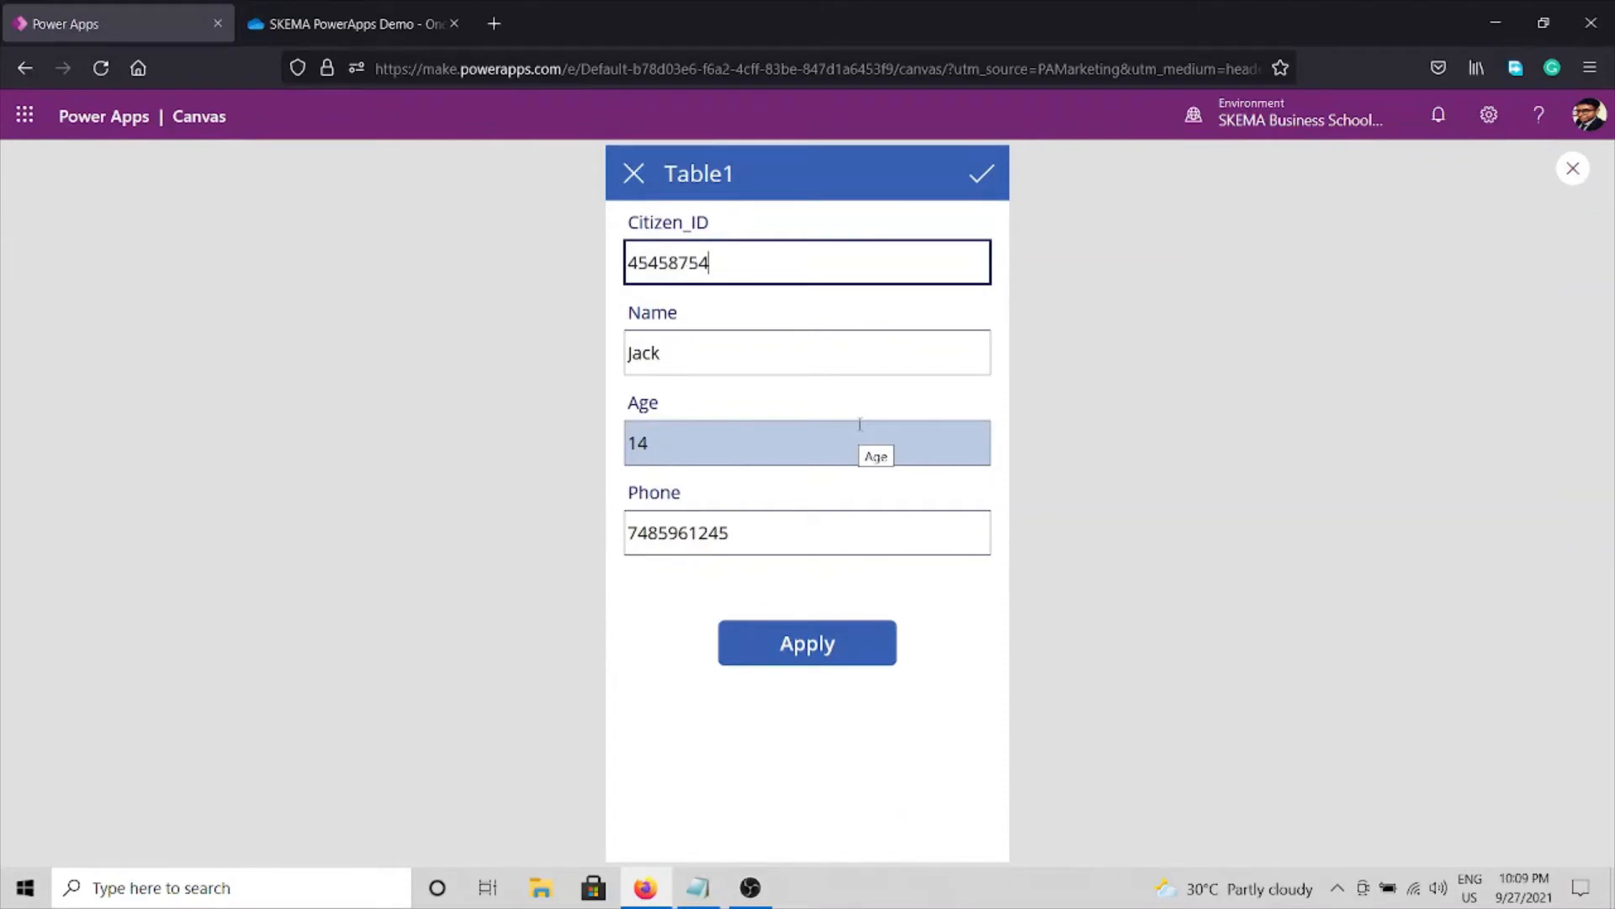
click(733, 349)
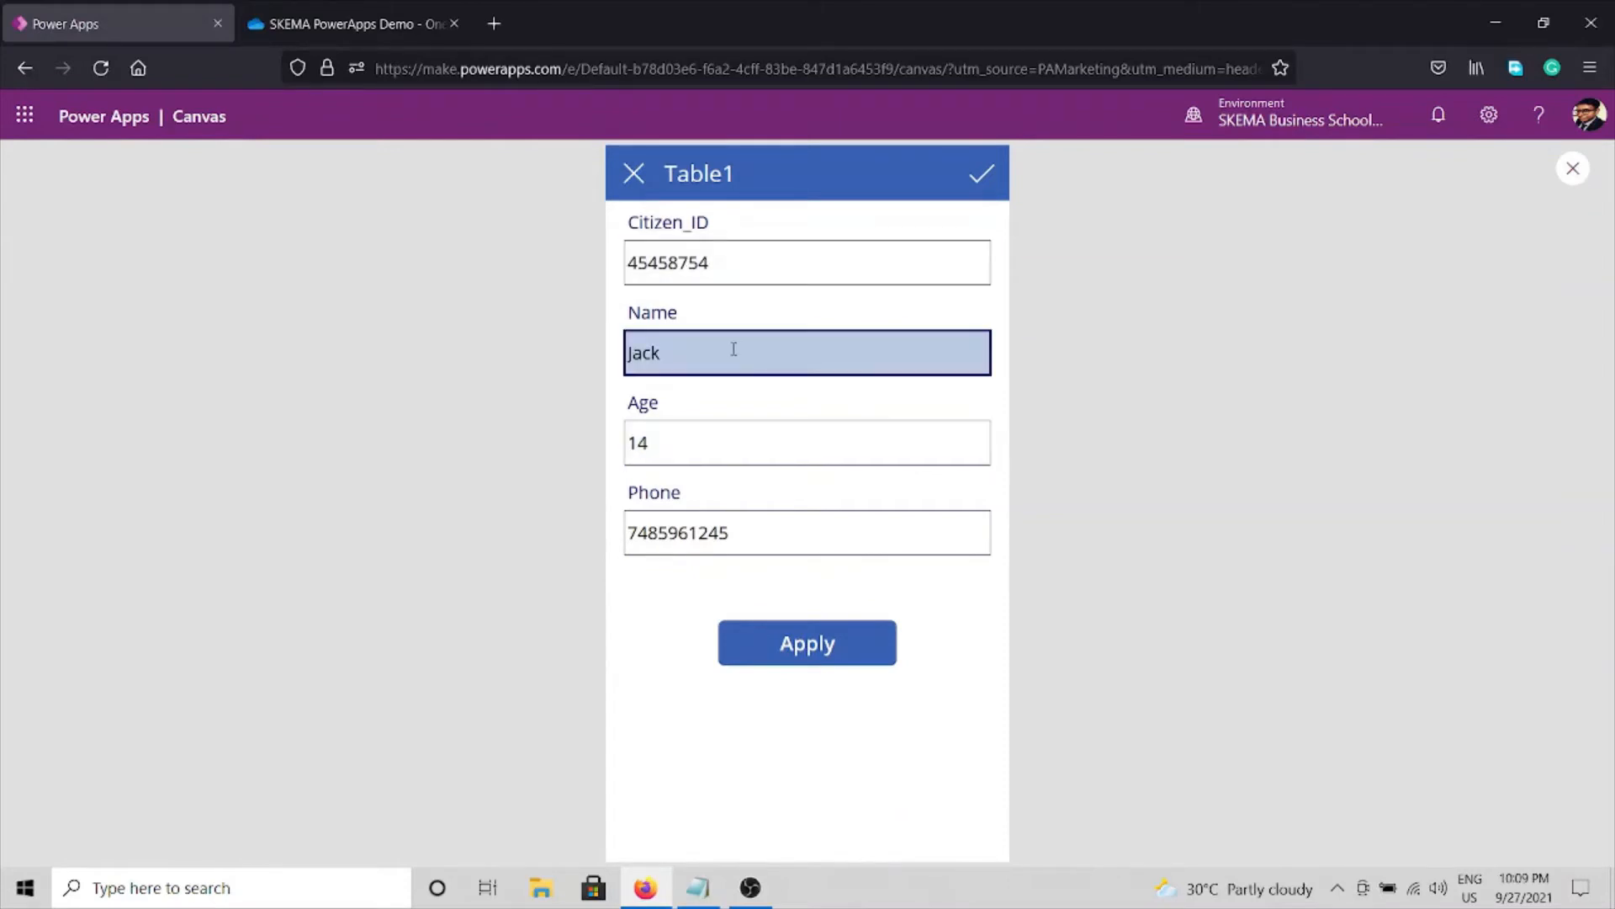
double_click(678, 355)
text(Drake)
double_click(694, 460)
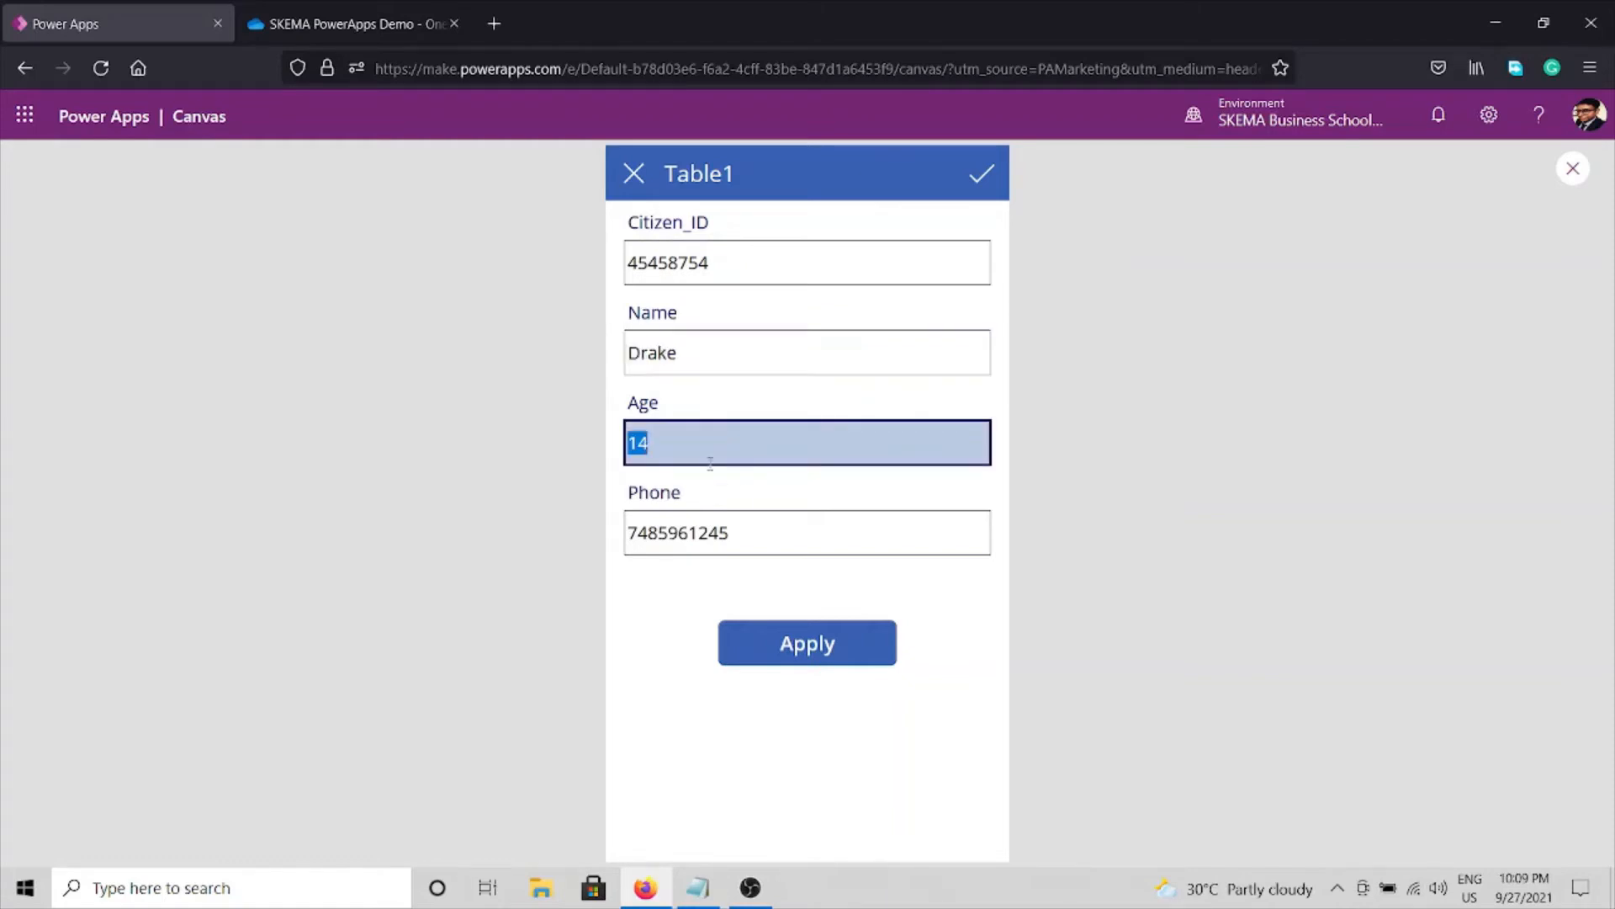
text(30)
double_click(713, 535)
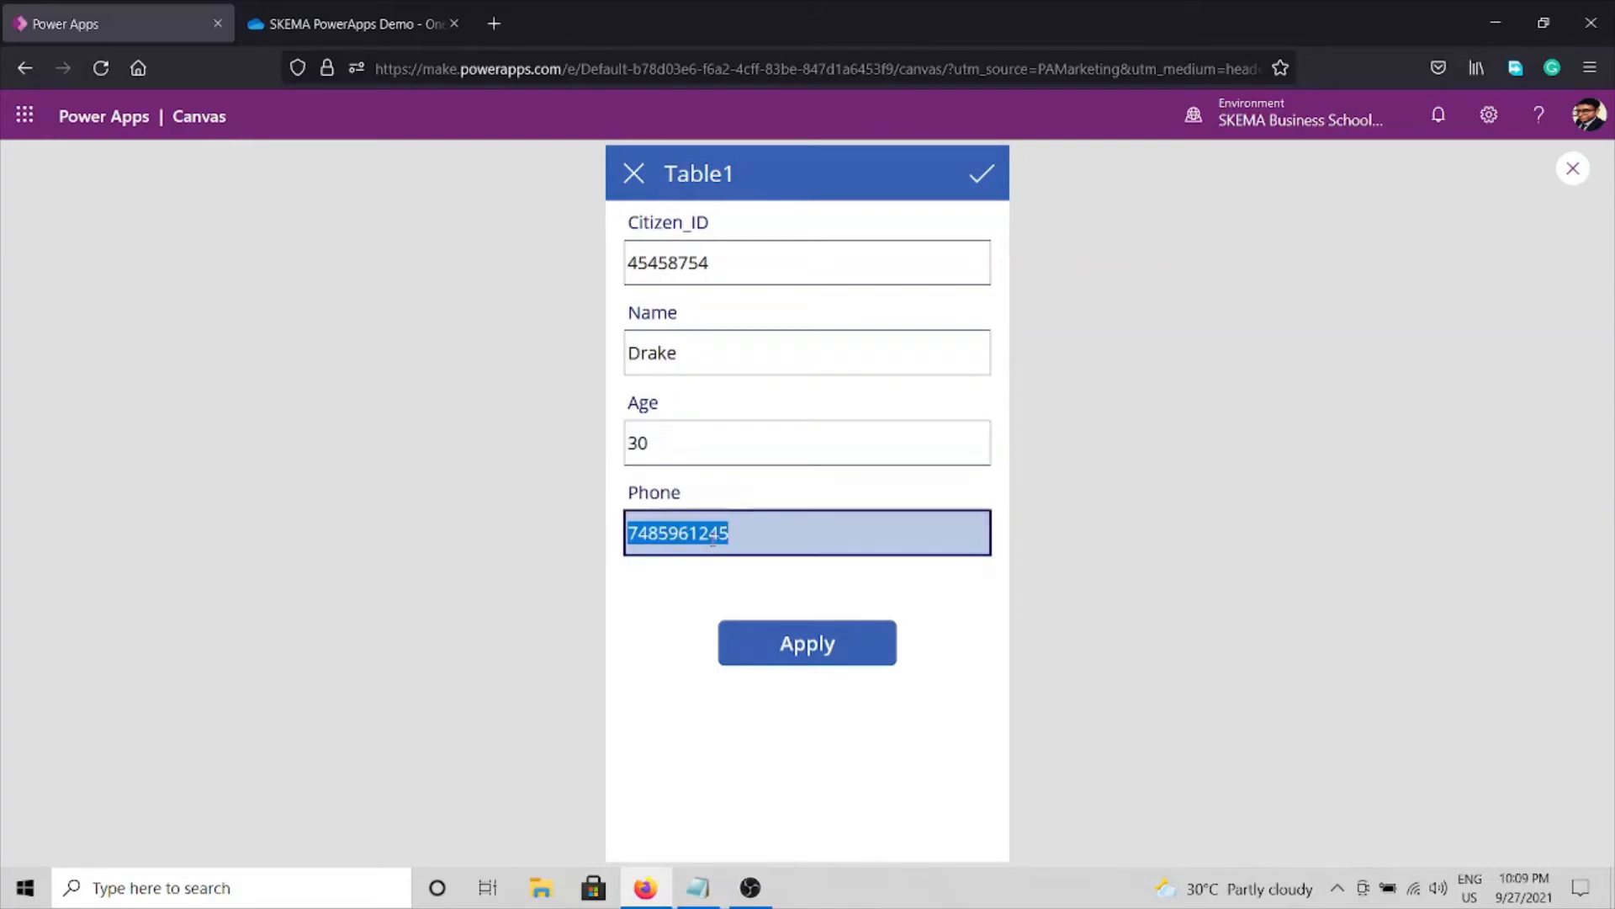
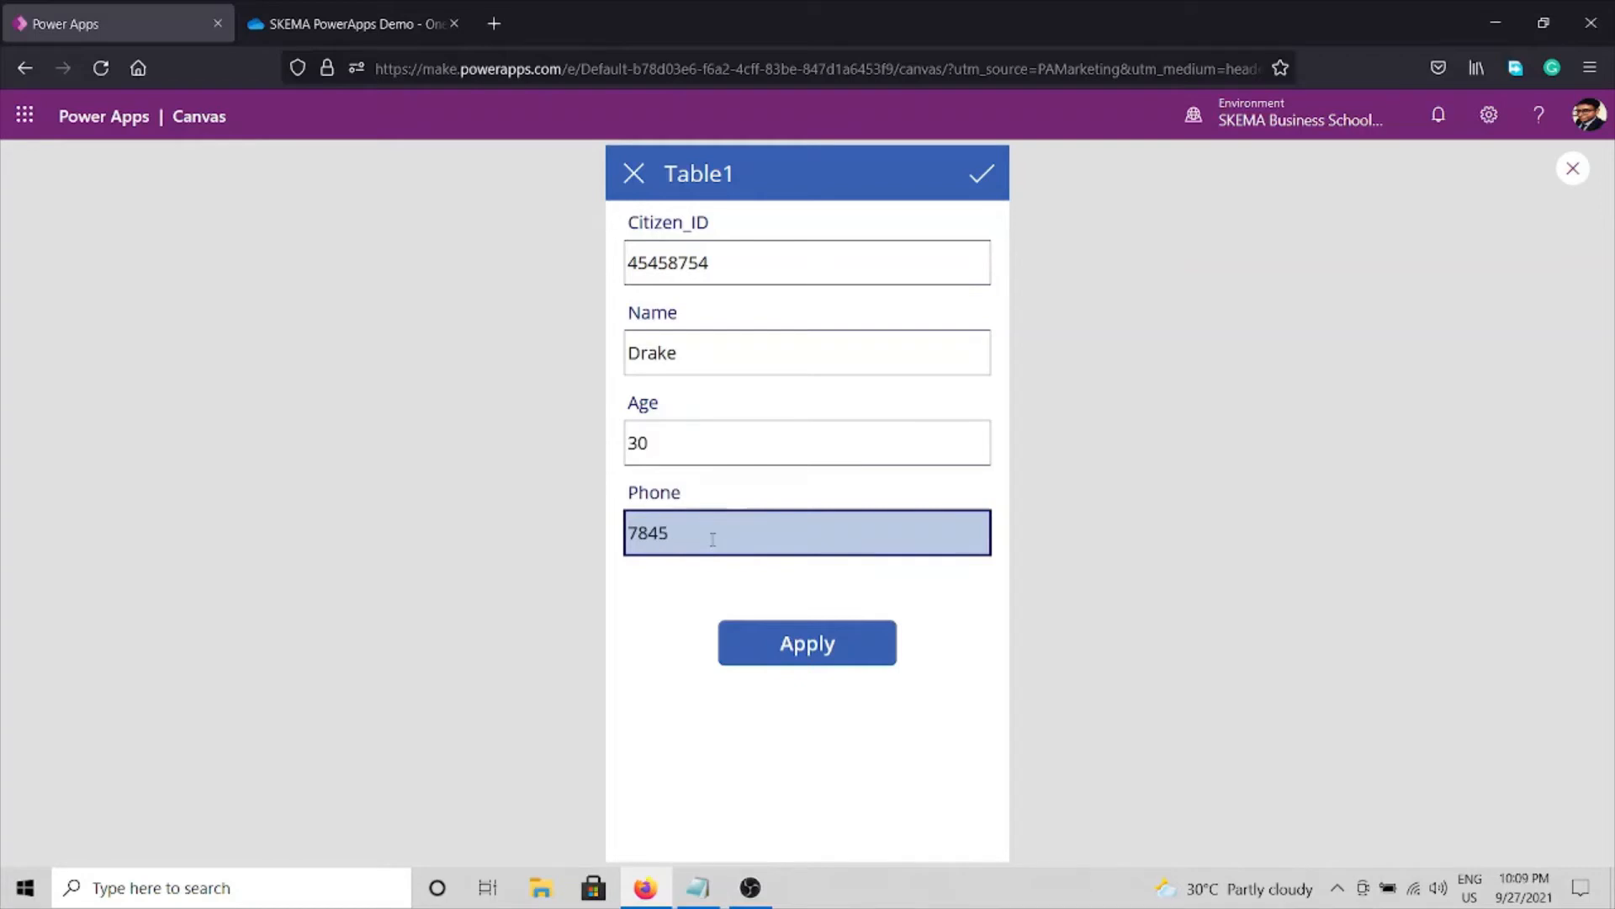
Submit the record with Apply, check it in the list, close preview, and open OneDrive.
click(818, 648)
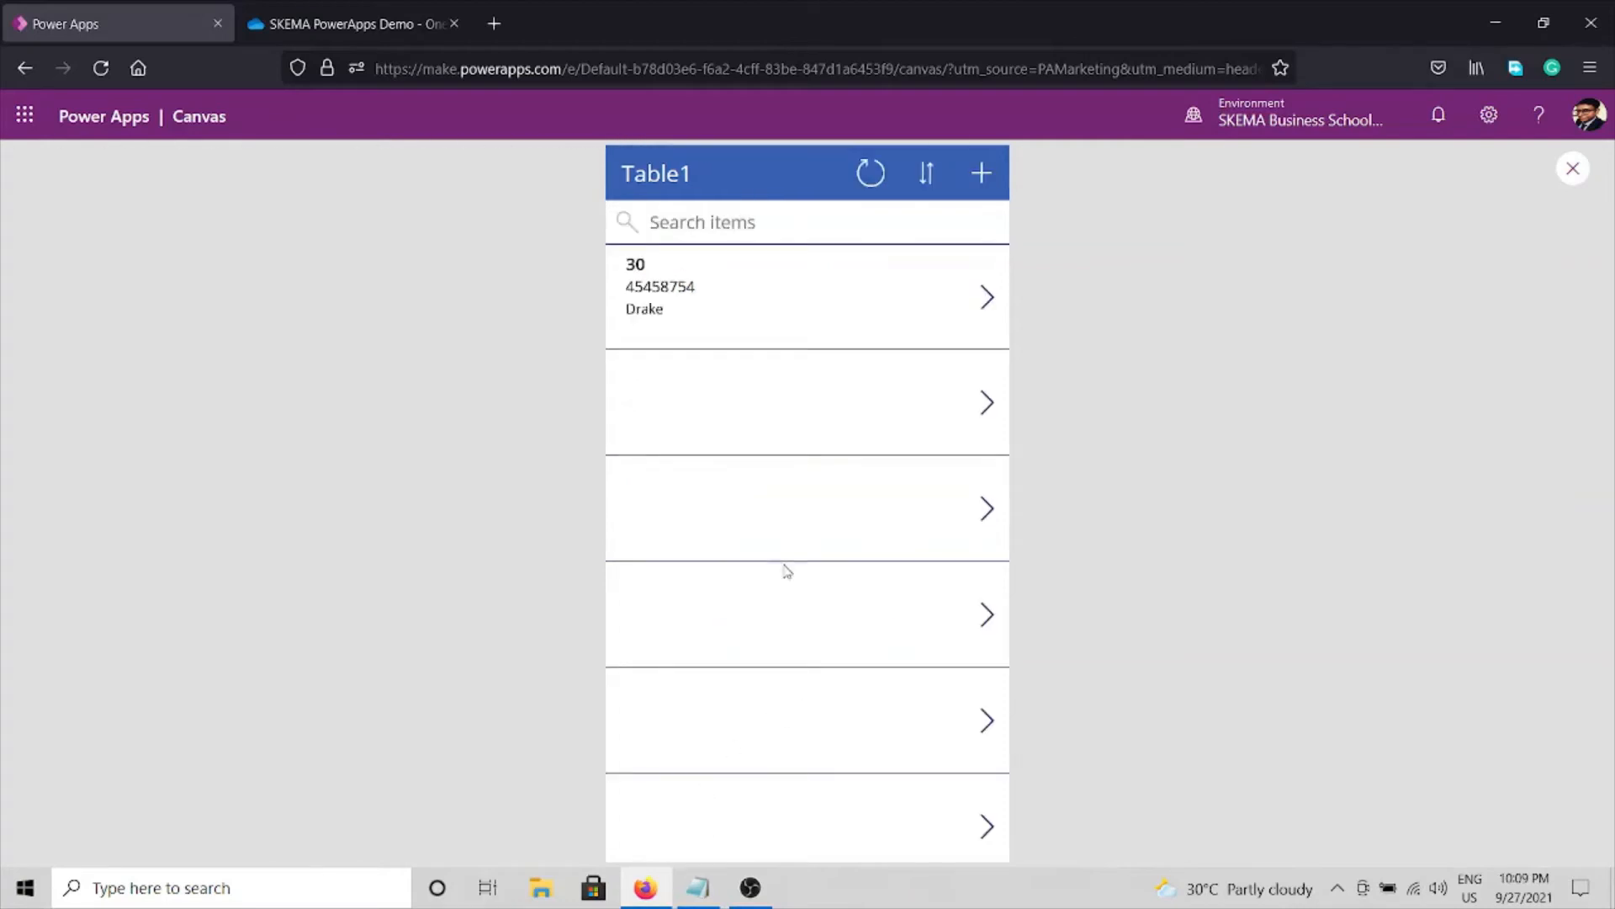
click(974, 300)
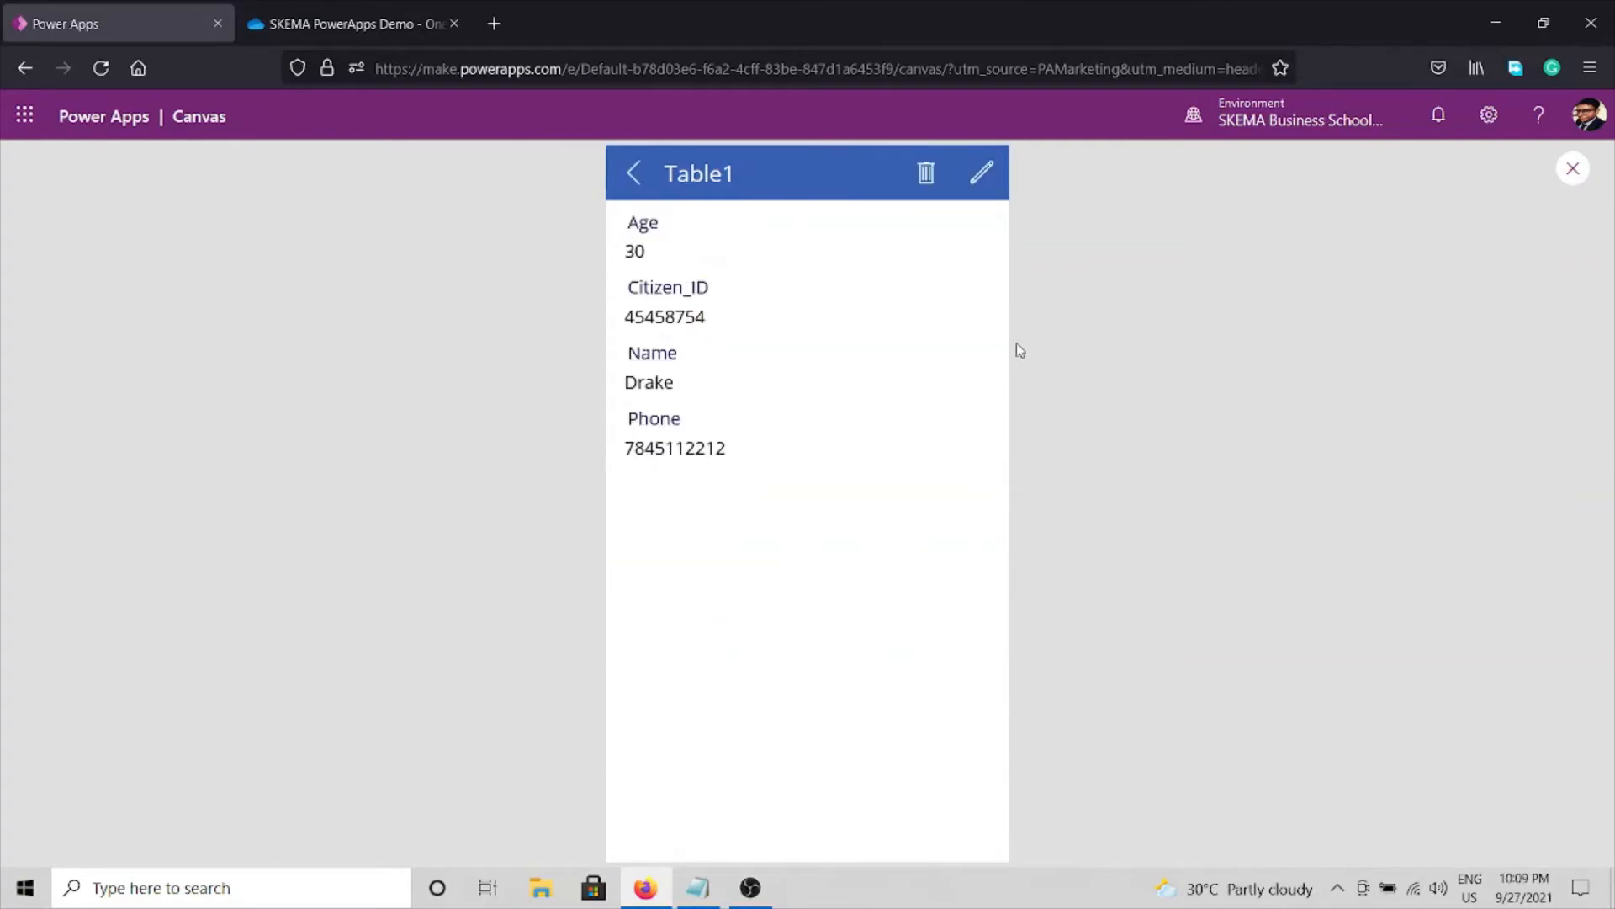
click(1572, 171)
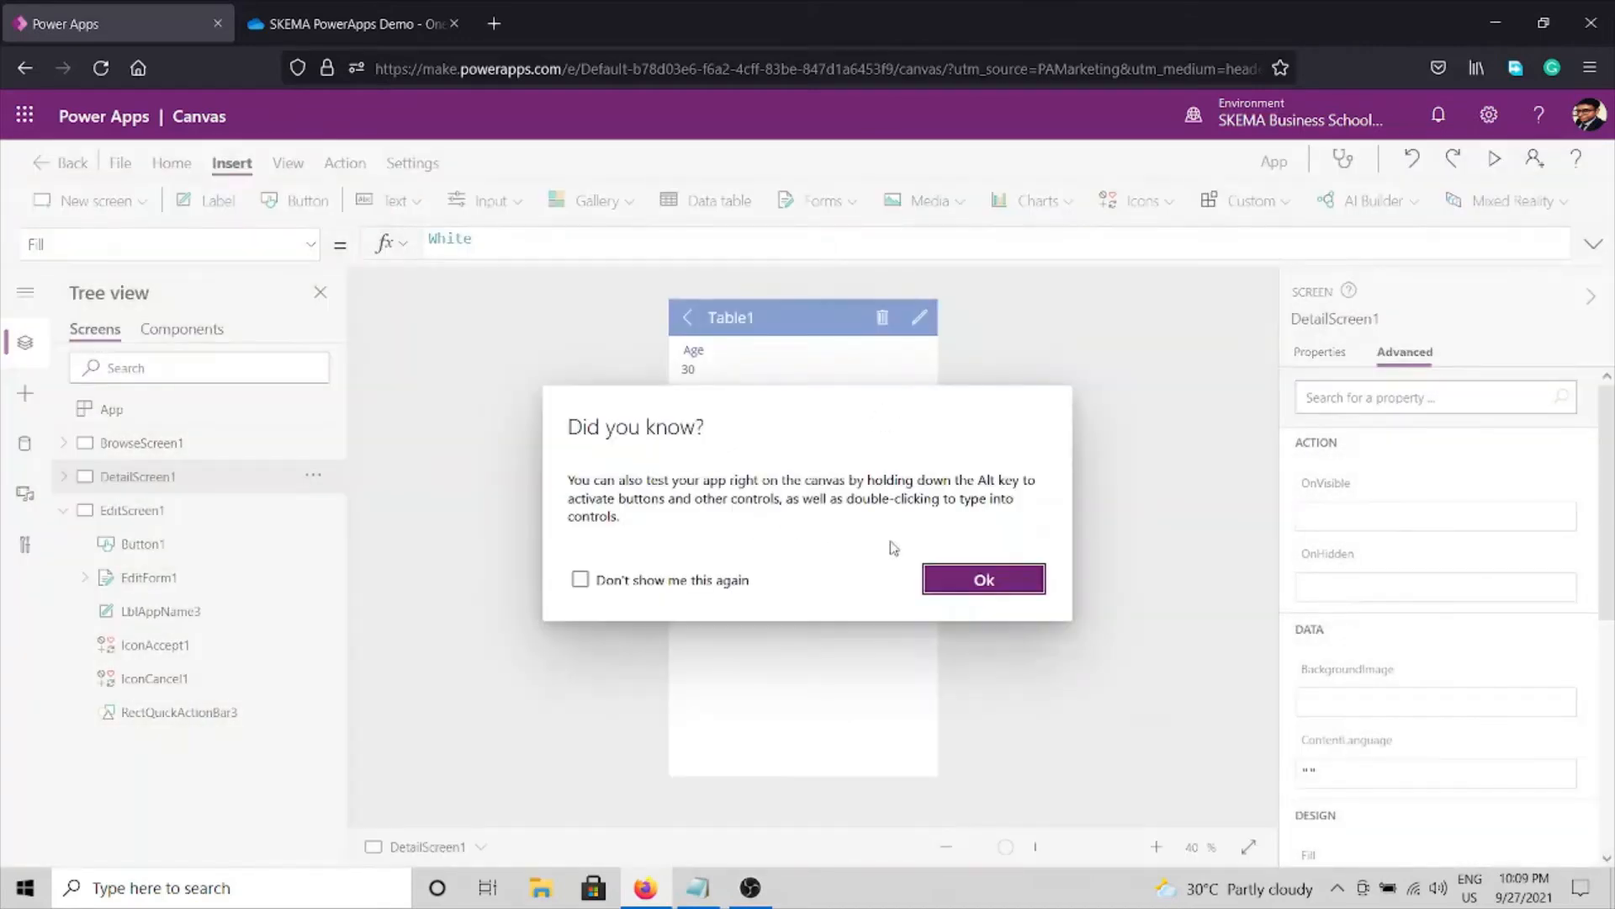
click(1000, 580)
click(359, 29)
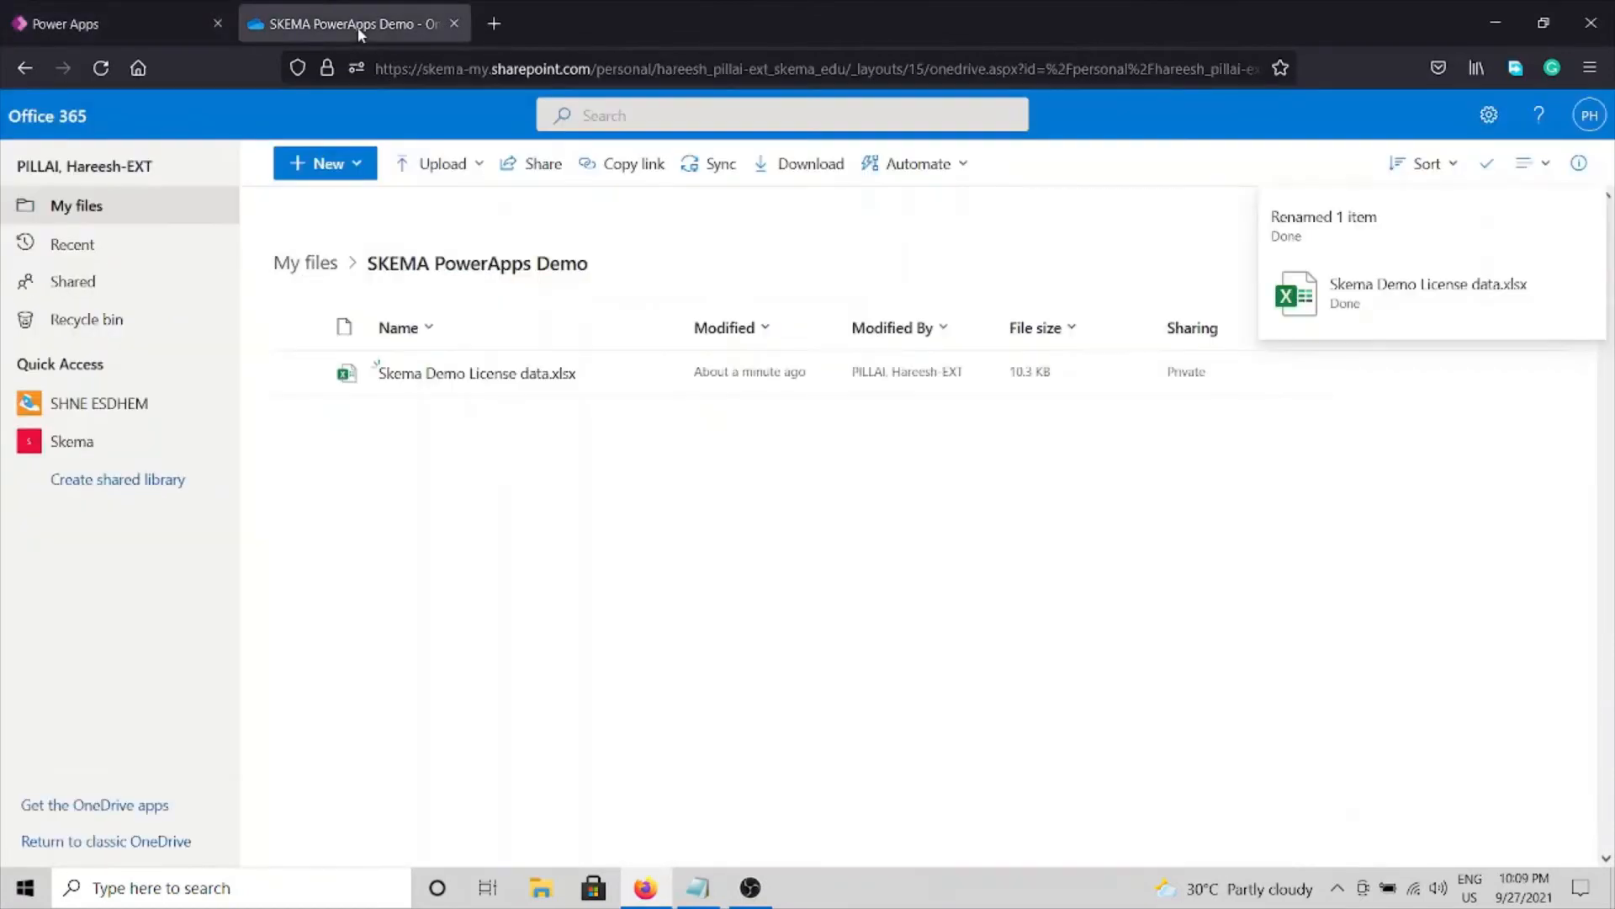
Open Skema Demo License data.xlsx, verify row 2's Citizen_ID, name, age 30 and phone, then close it.
click(478, 373)
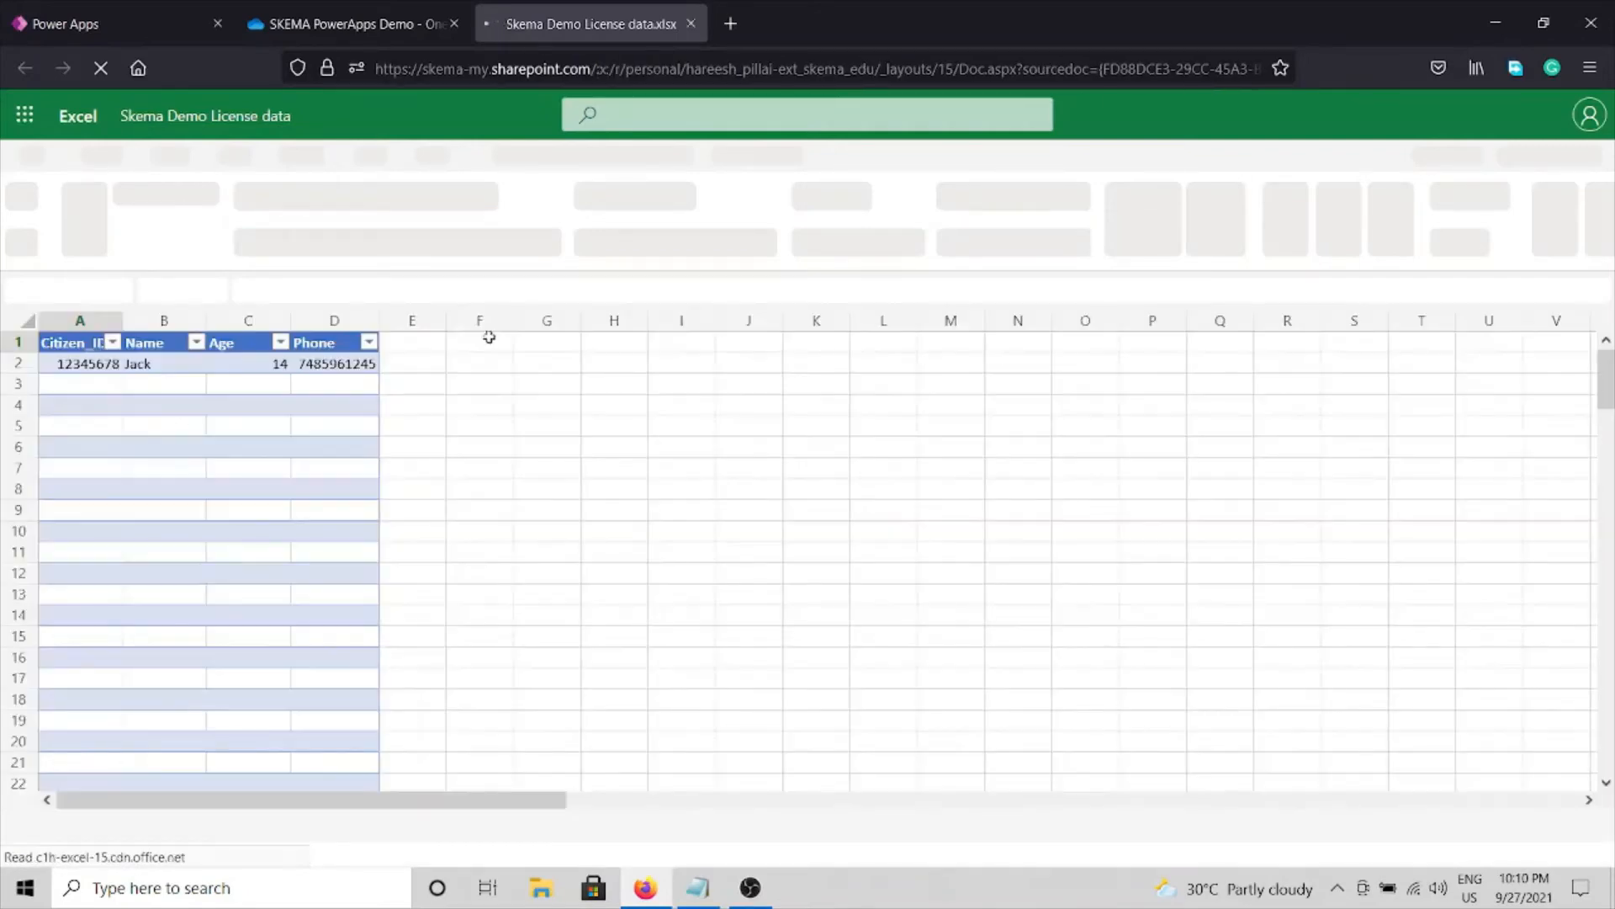
click(139, 365)
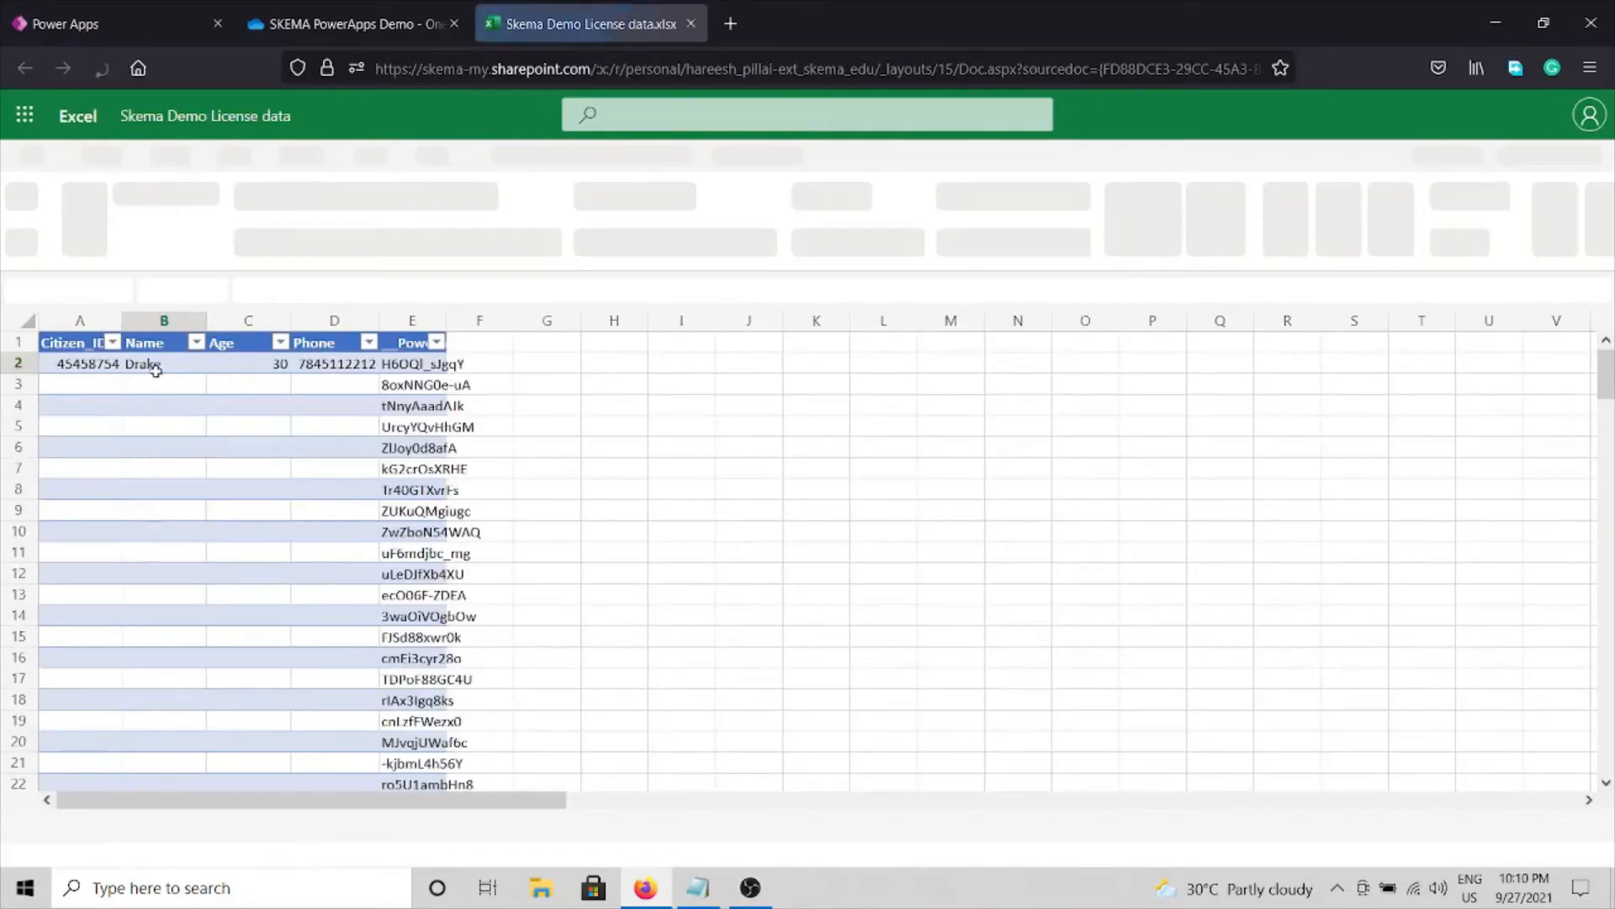
click(92, 365)
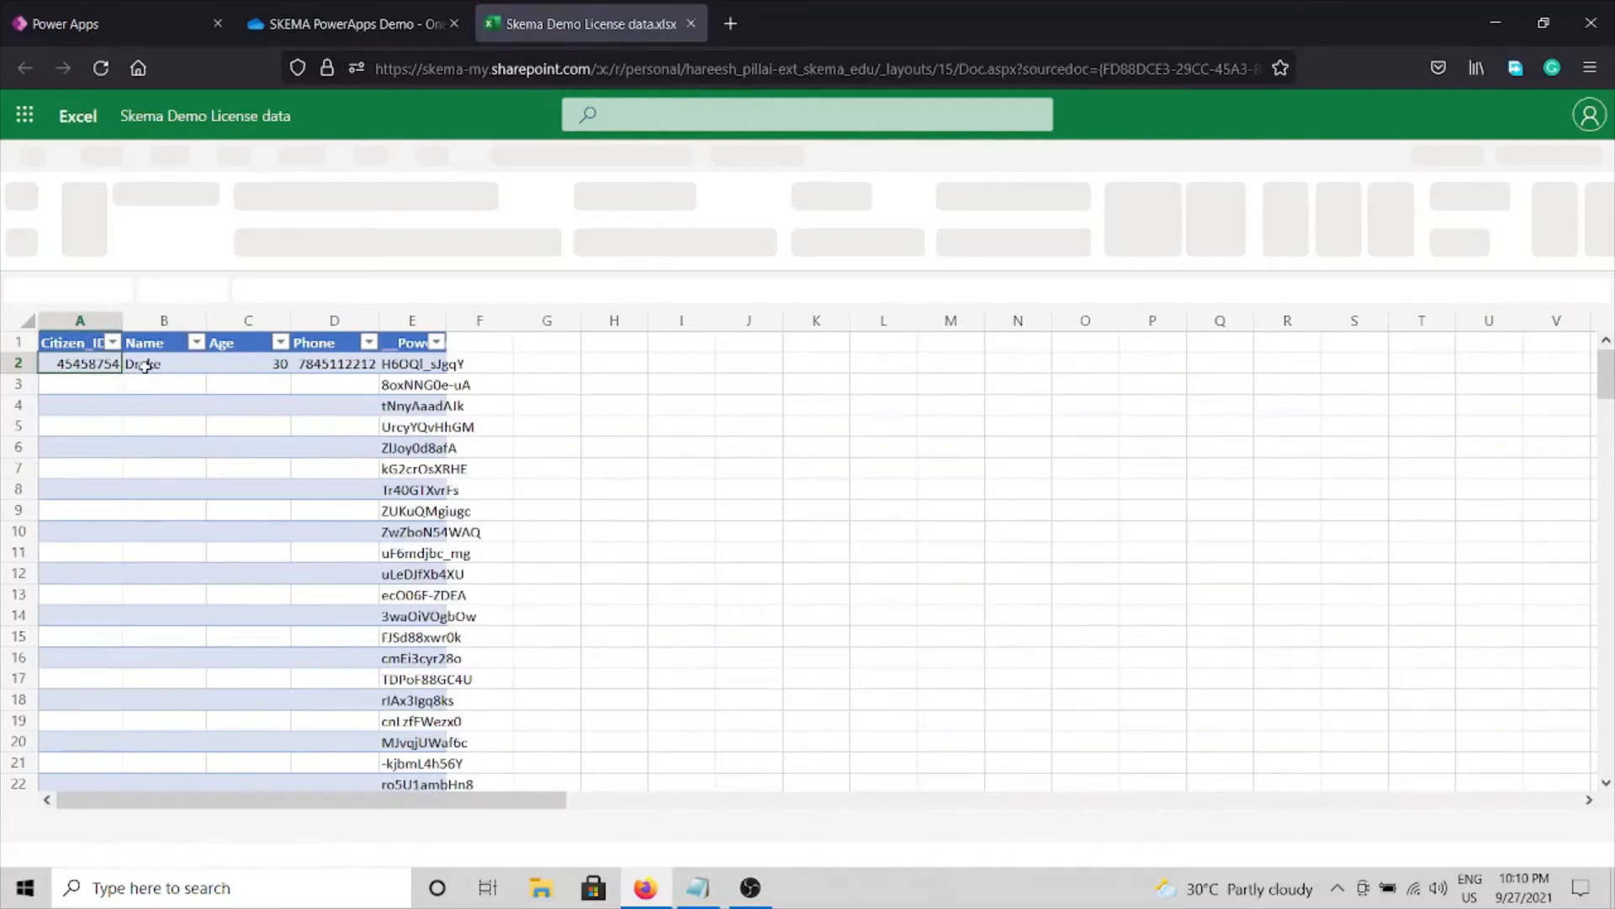
click(147, 366)
click(272, 371)
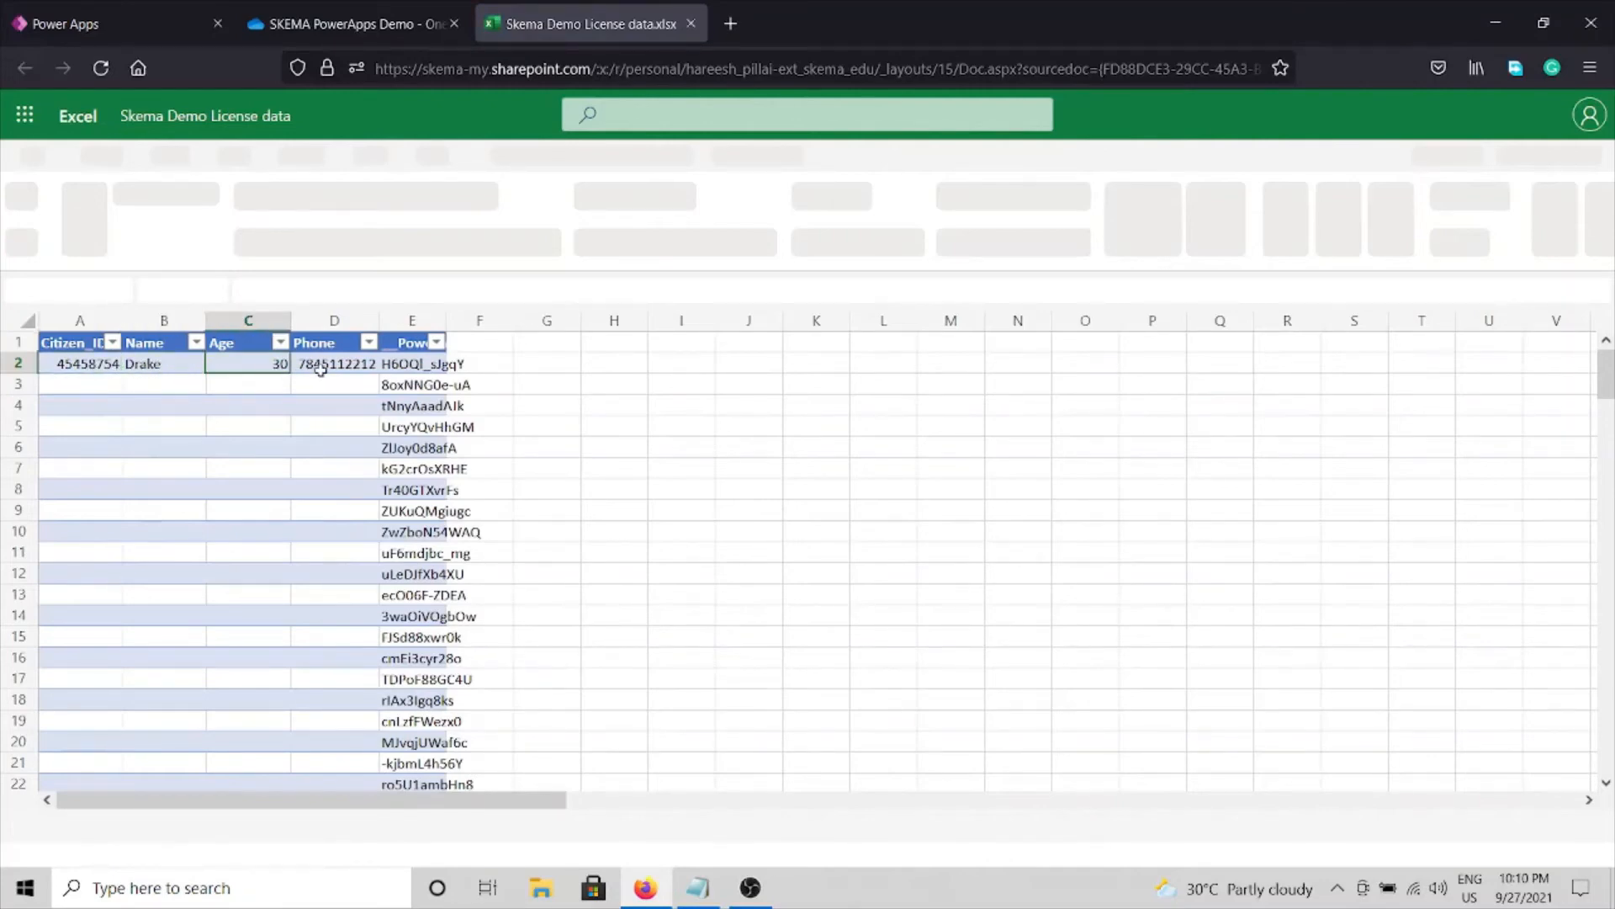
click(330, 371)
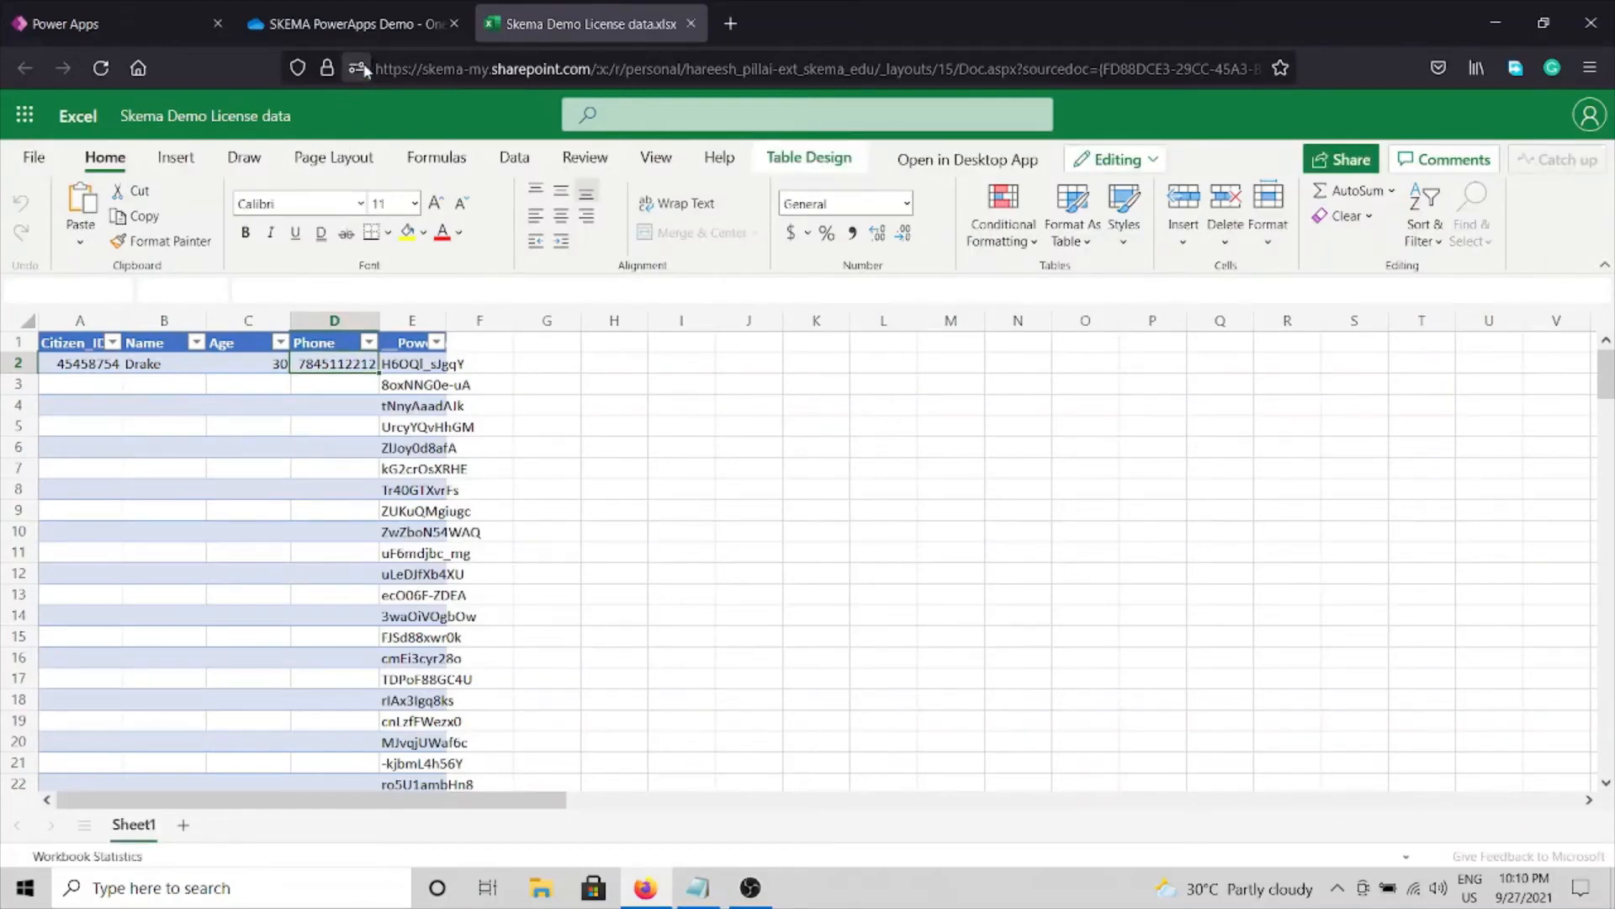
click(369, 30)
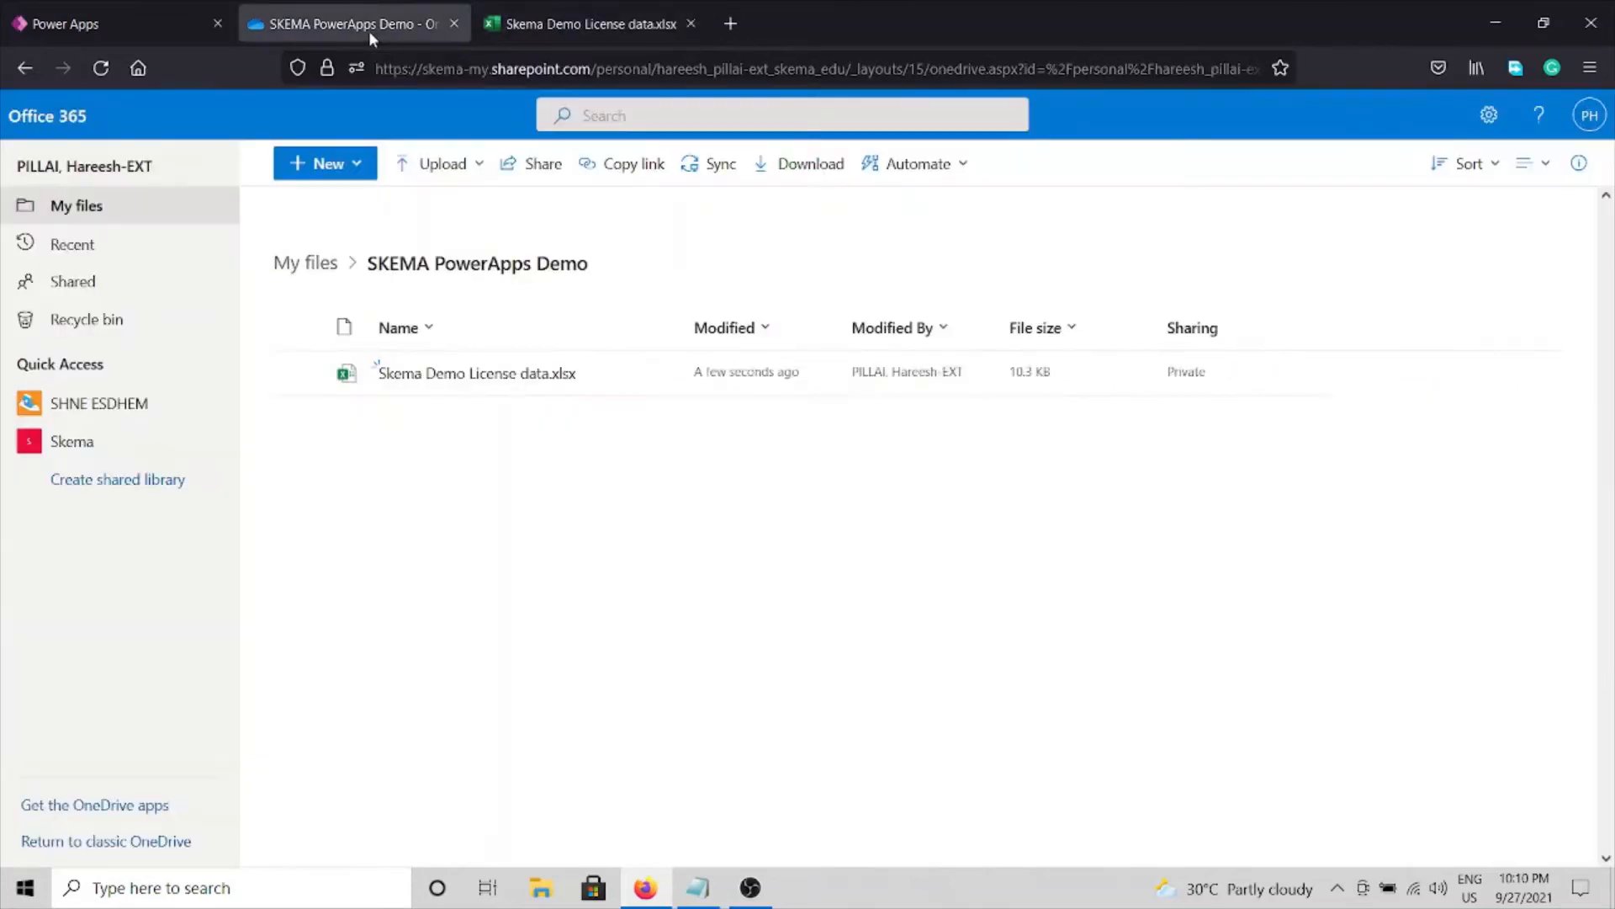
click(584, 17)
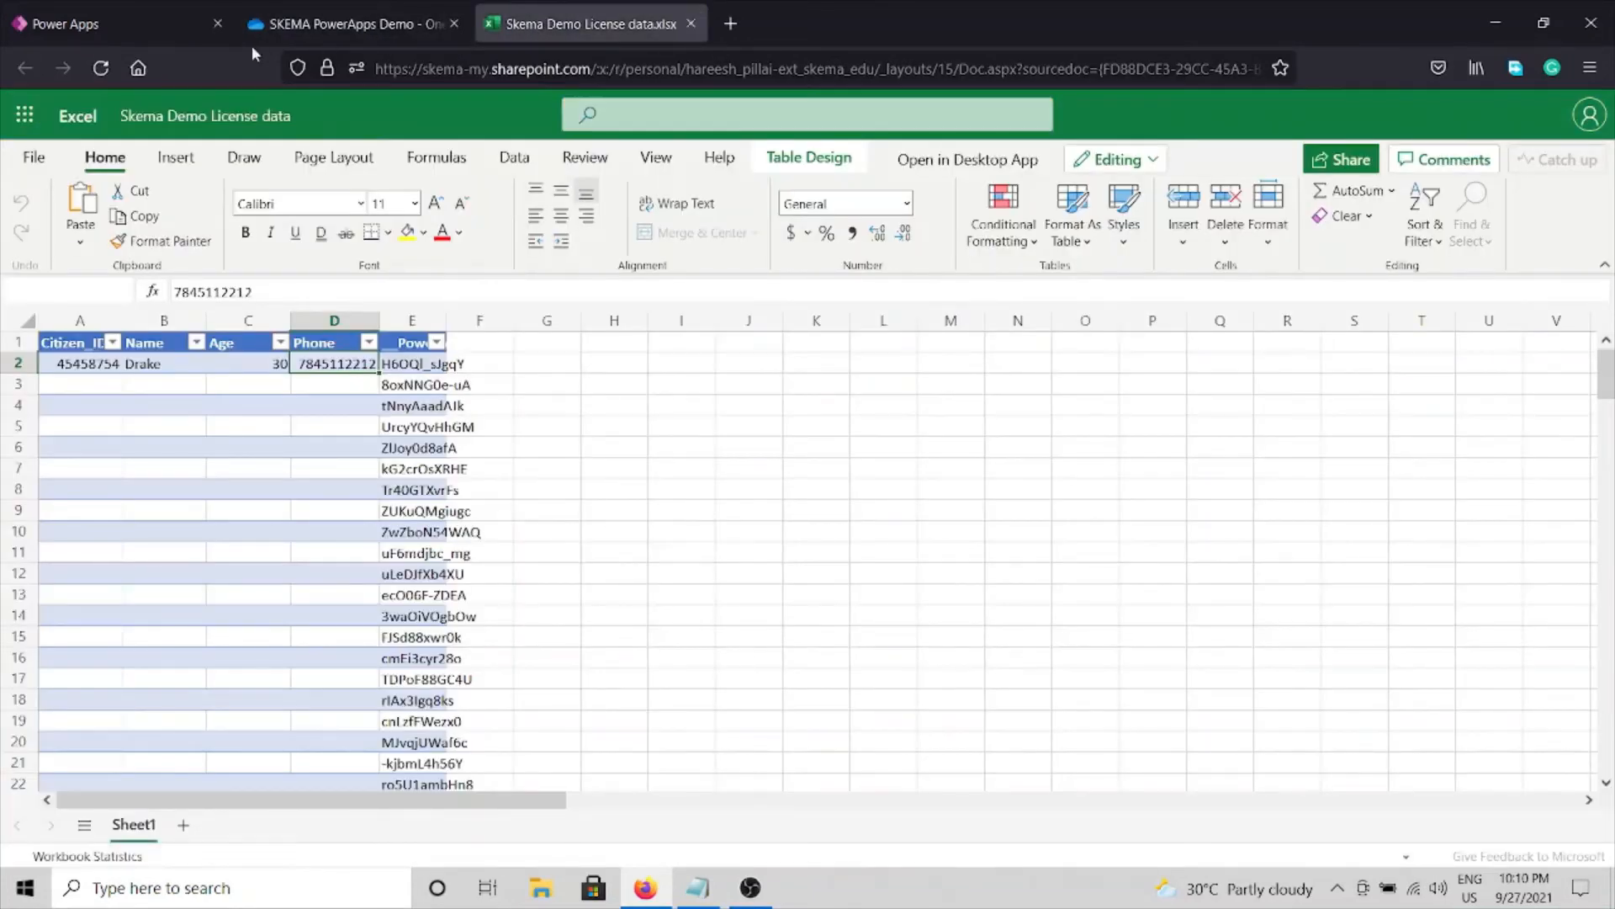
key(ctrl+w)
click(148, 23)
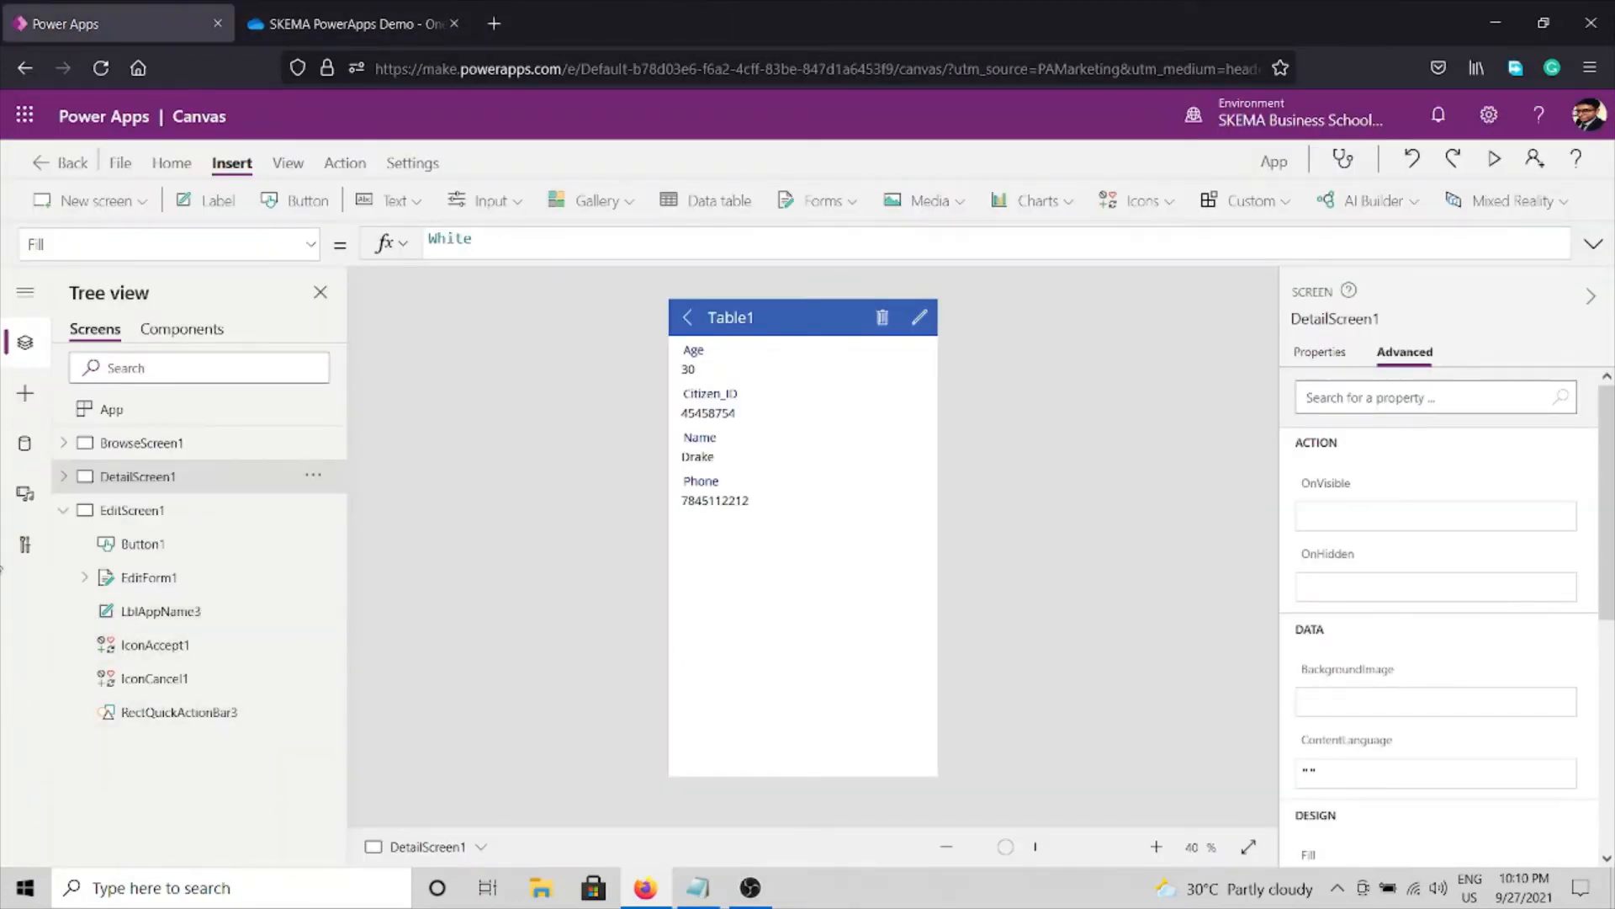
click(698, 888)
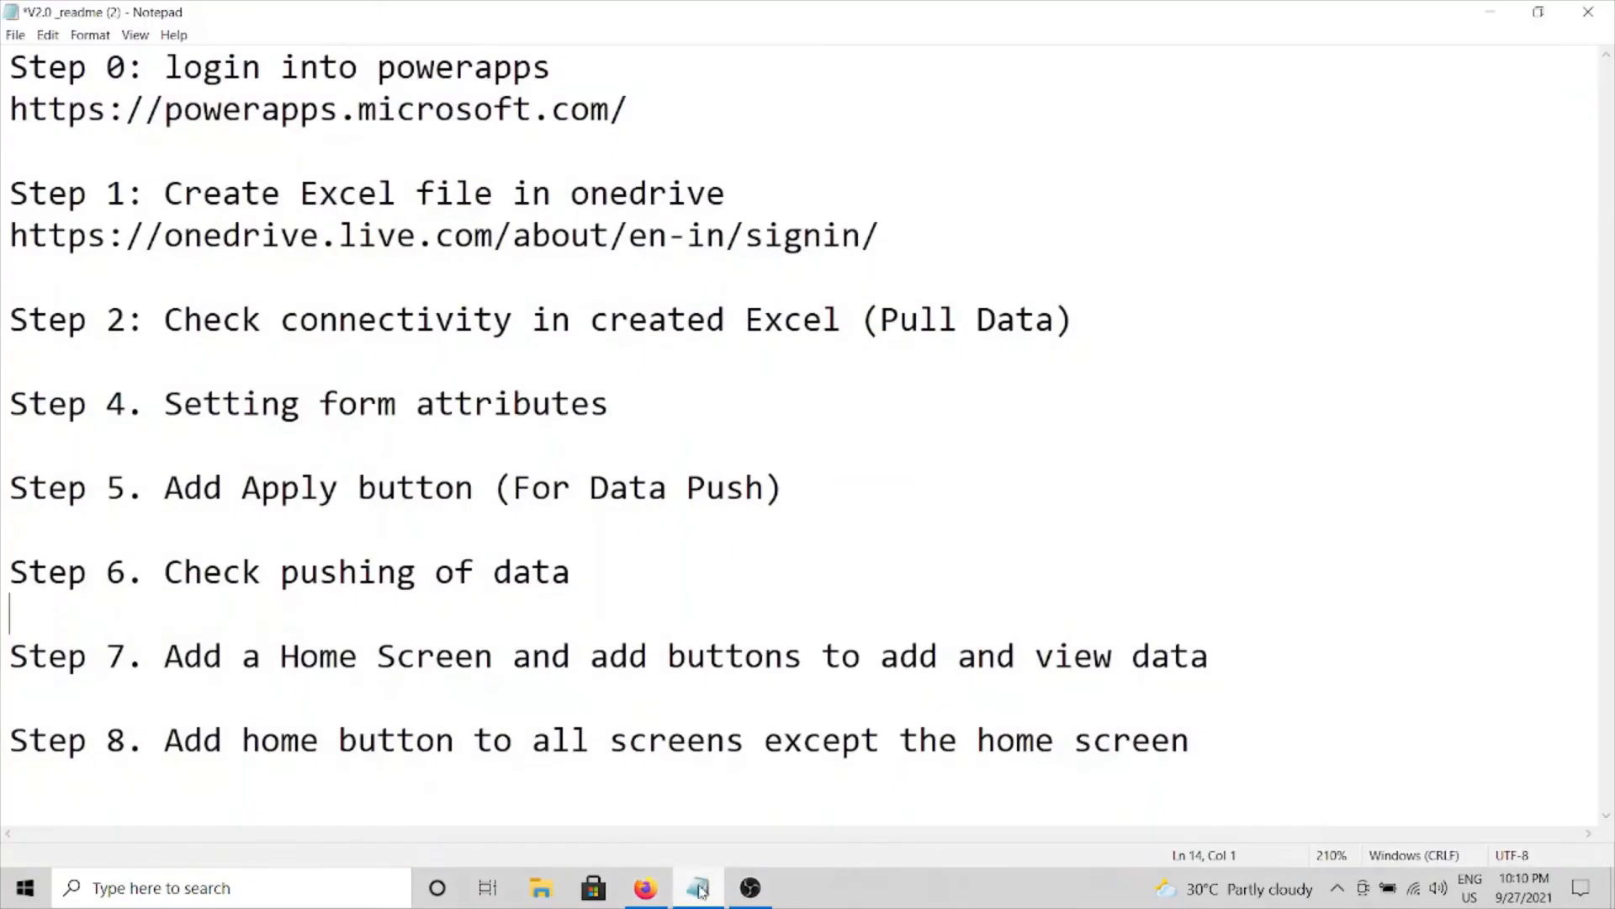
click(324, 577)
drag(11, 648, 299, 685)
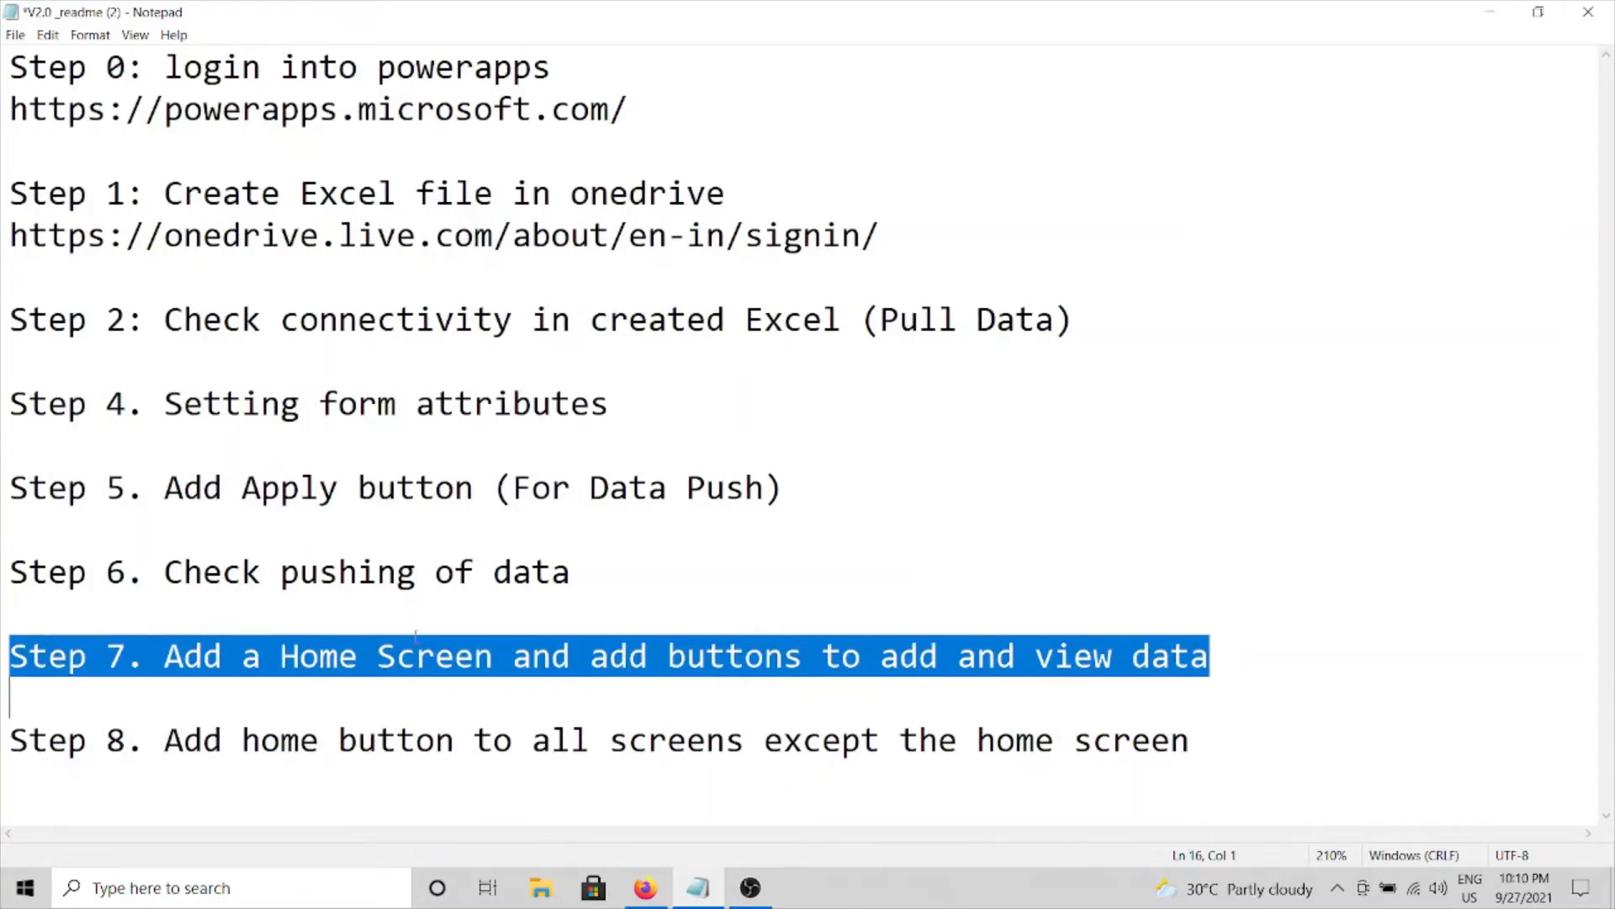
click(646, 888)
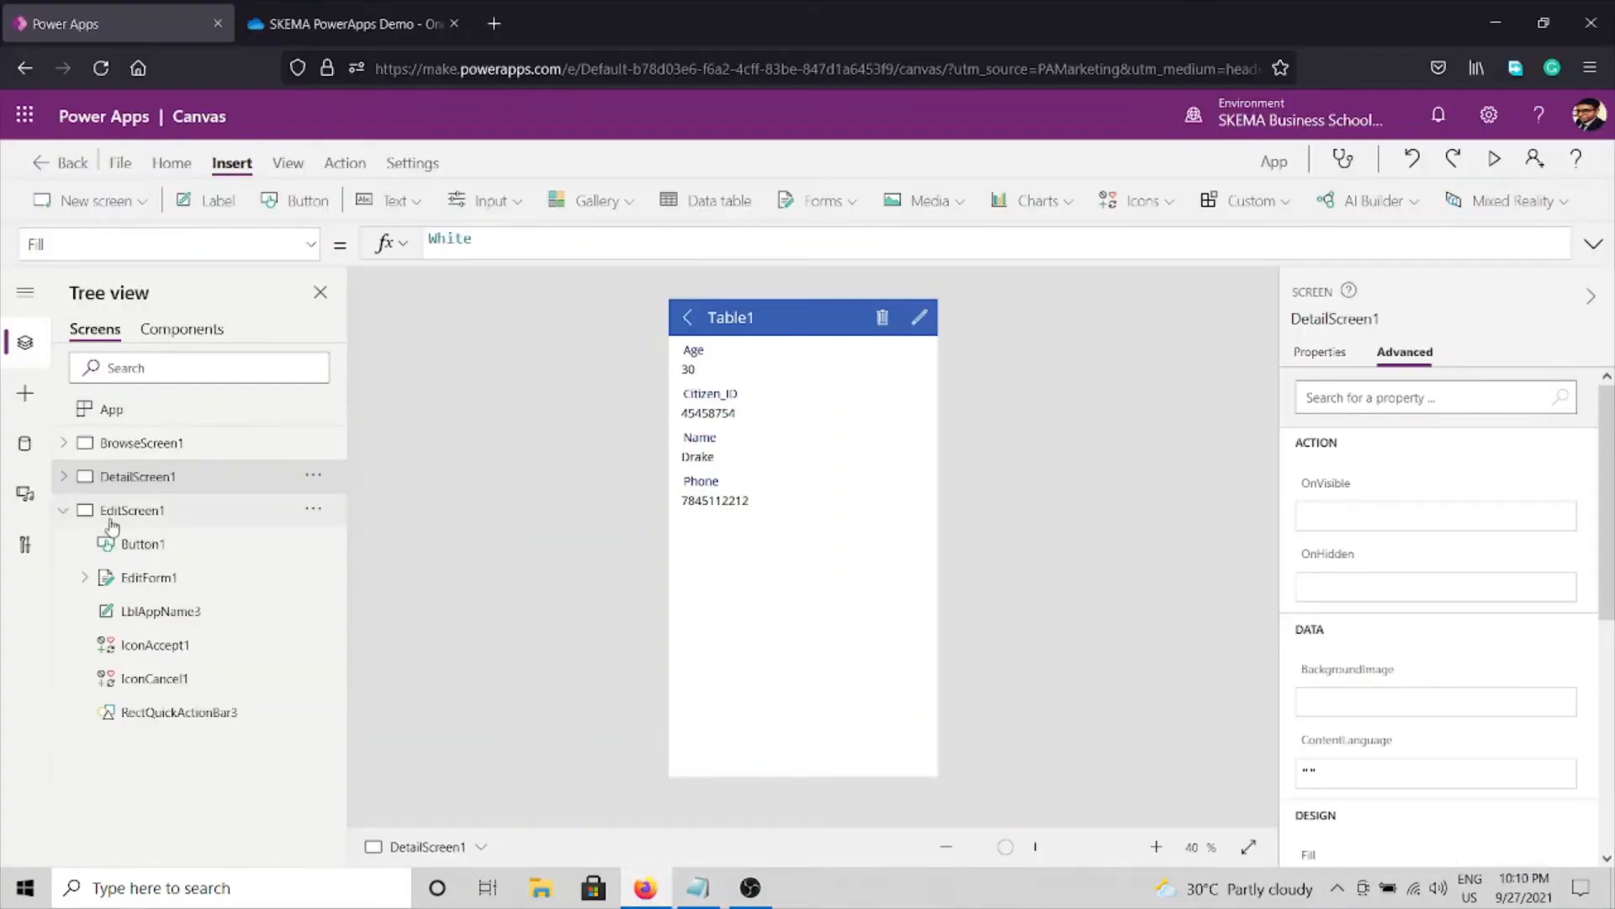
Add a new blank Screen1 to the app and insert a label on it.
click(65, 509)
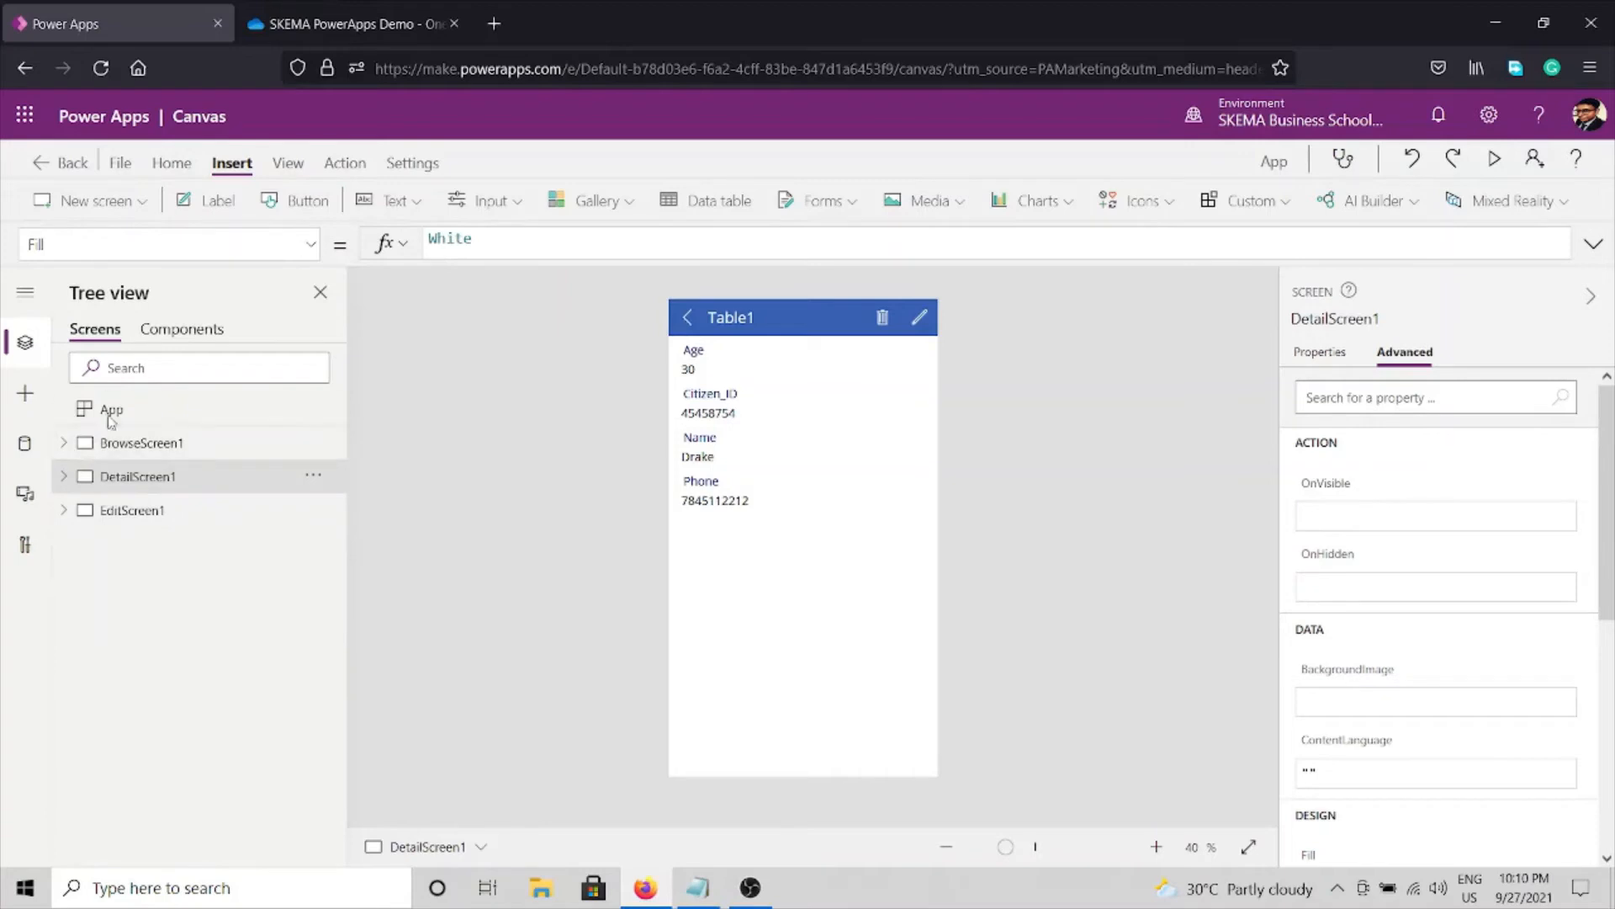
click(143, 511)
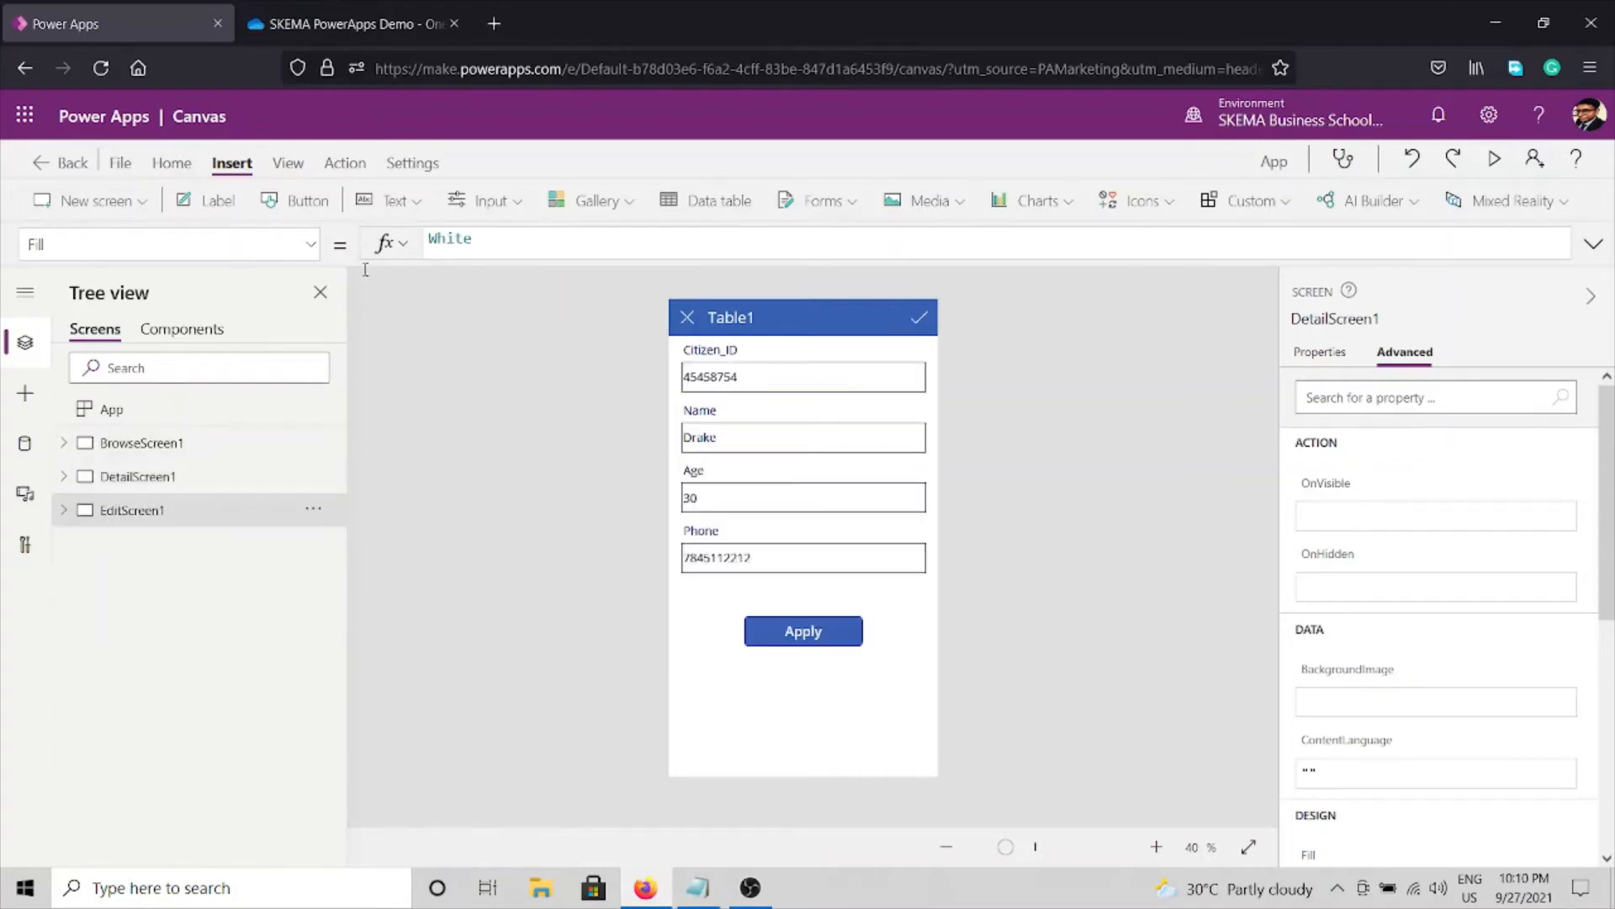
click(140, 202)
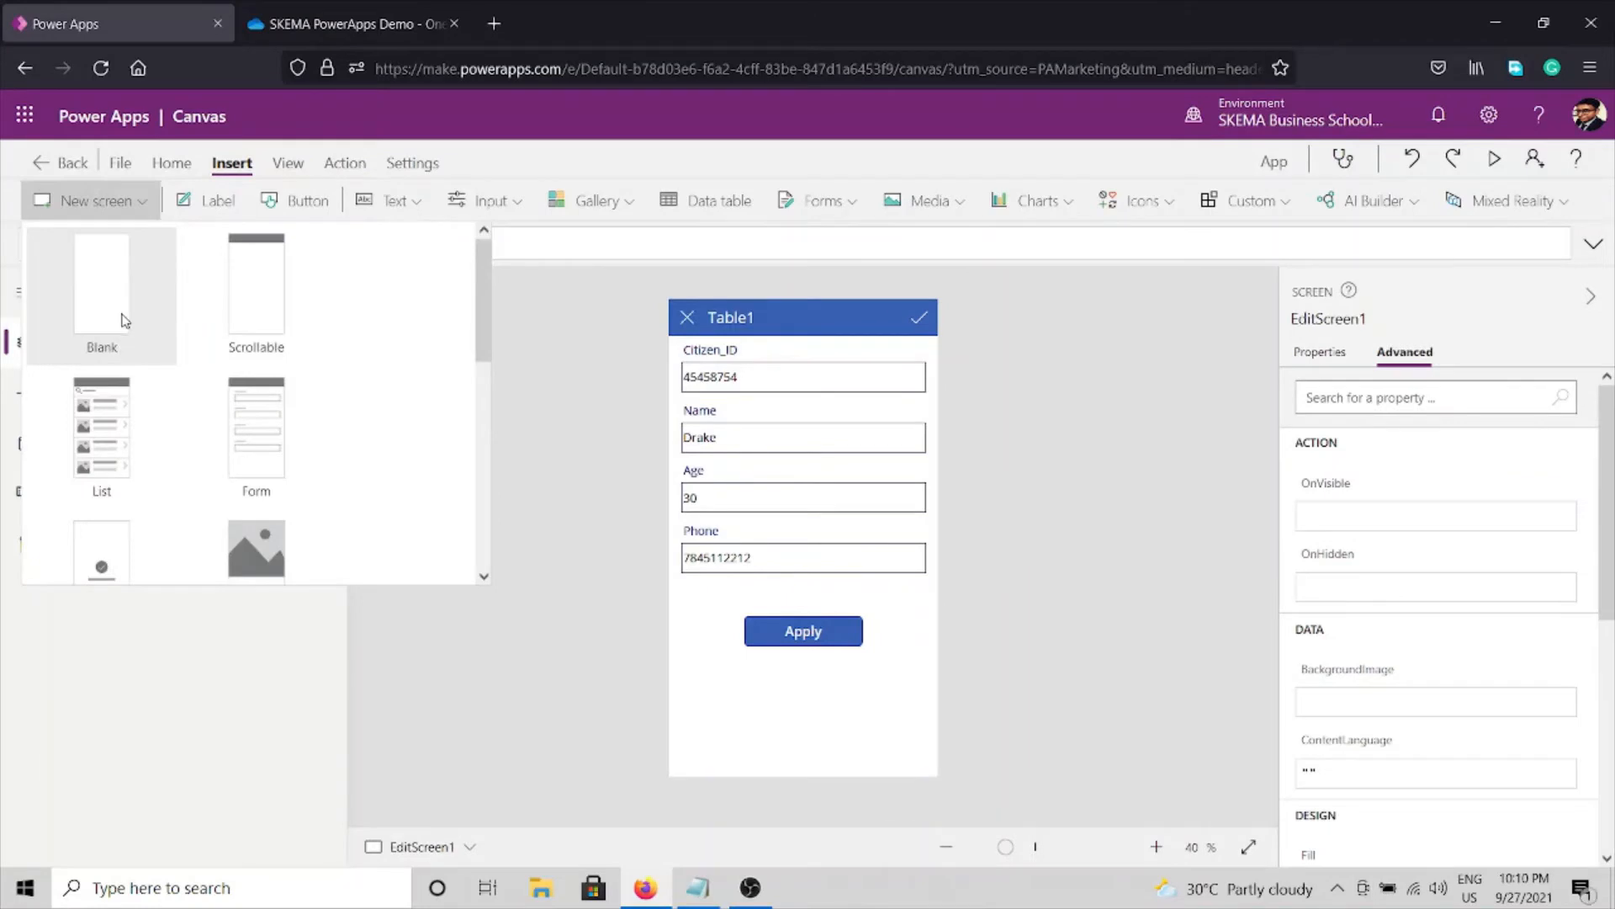
click(275, 611)
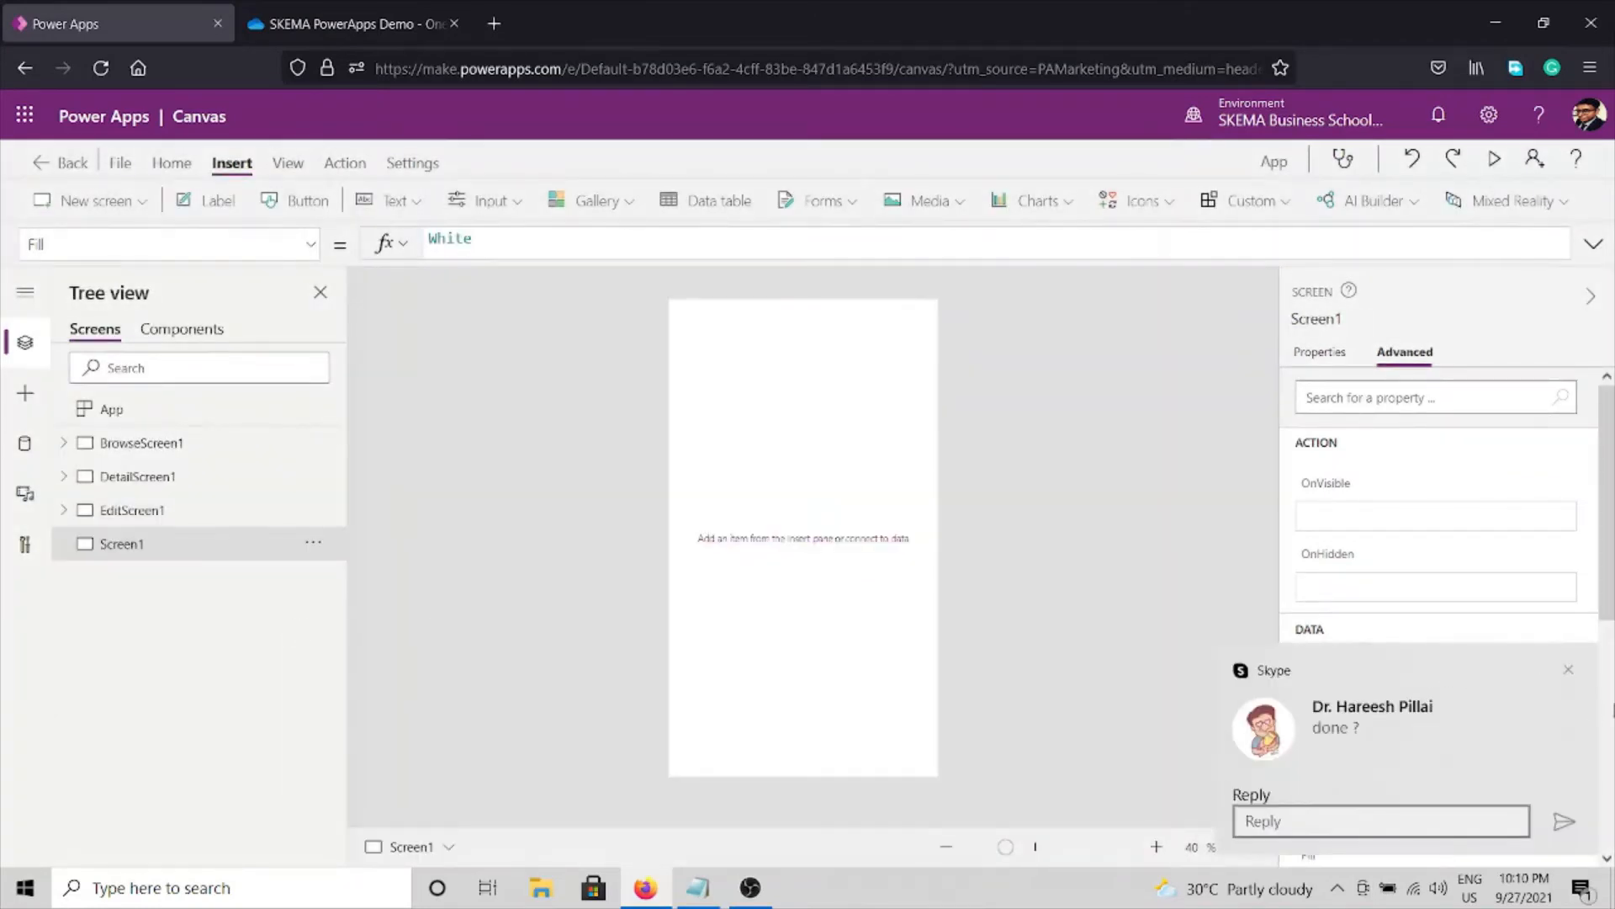
click(1571, 670)
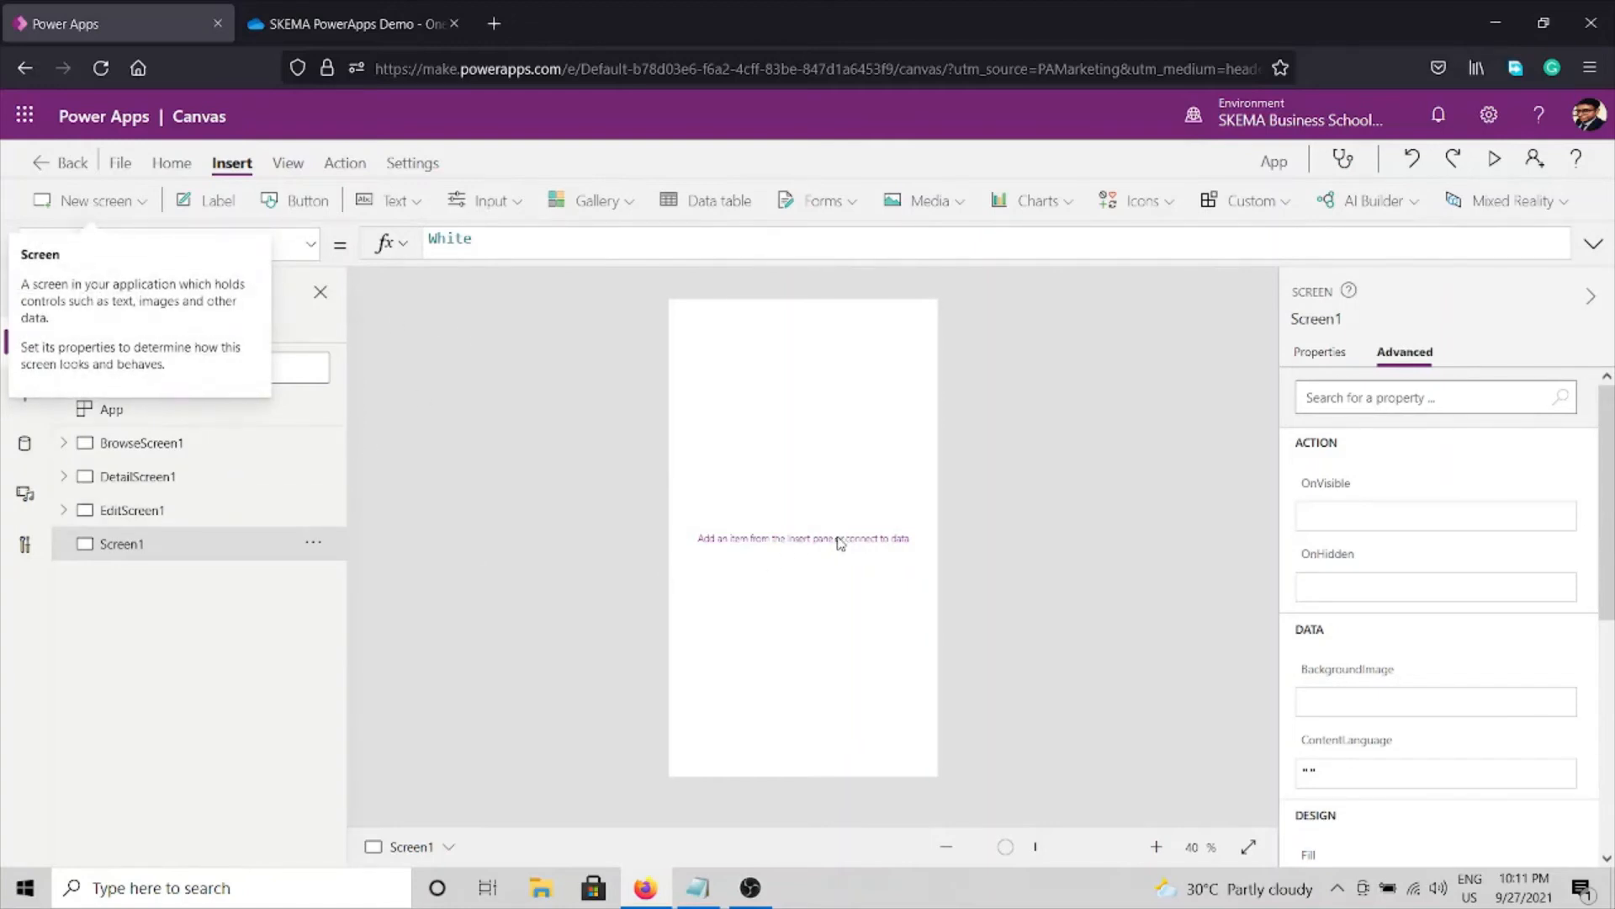
click(211, 199)
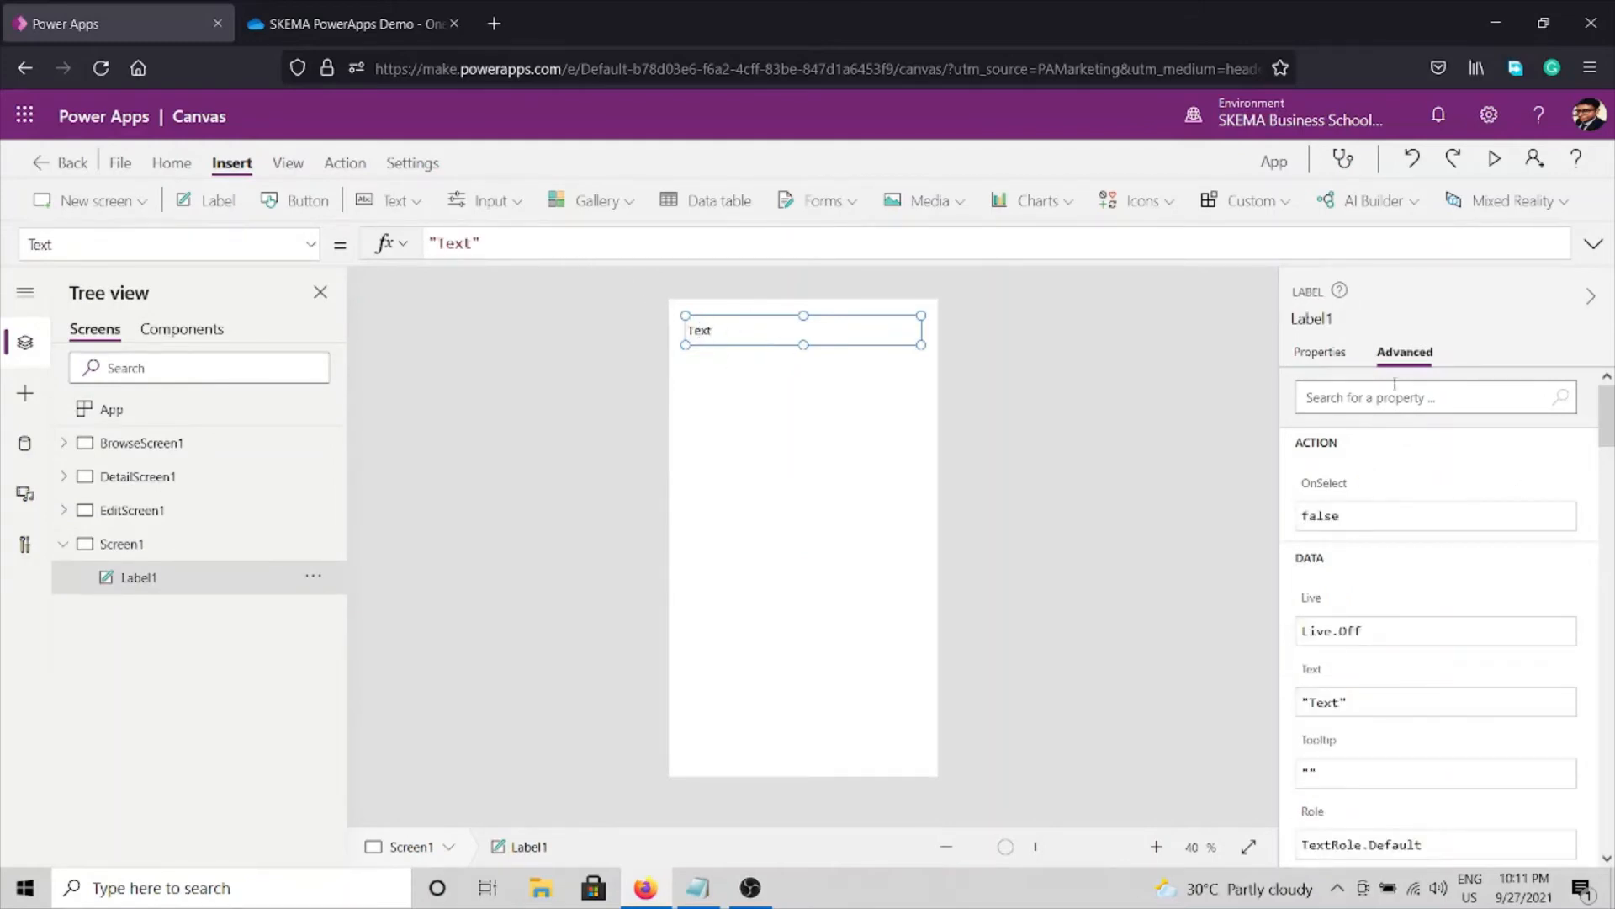
Set the label's text to 'License Data' with font size 45.
click(1299, 353)
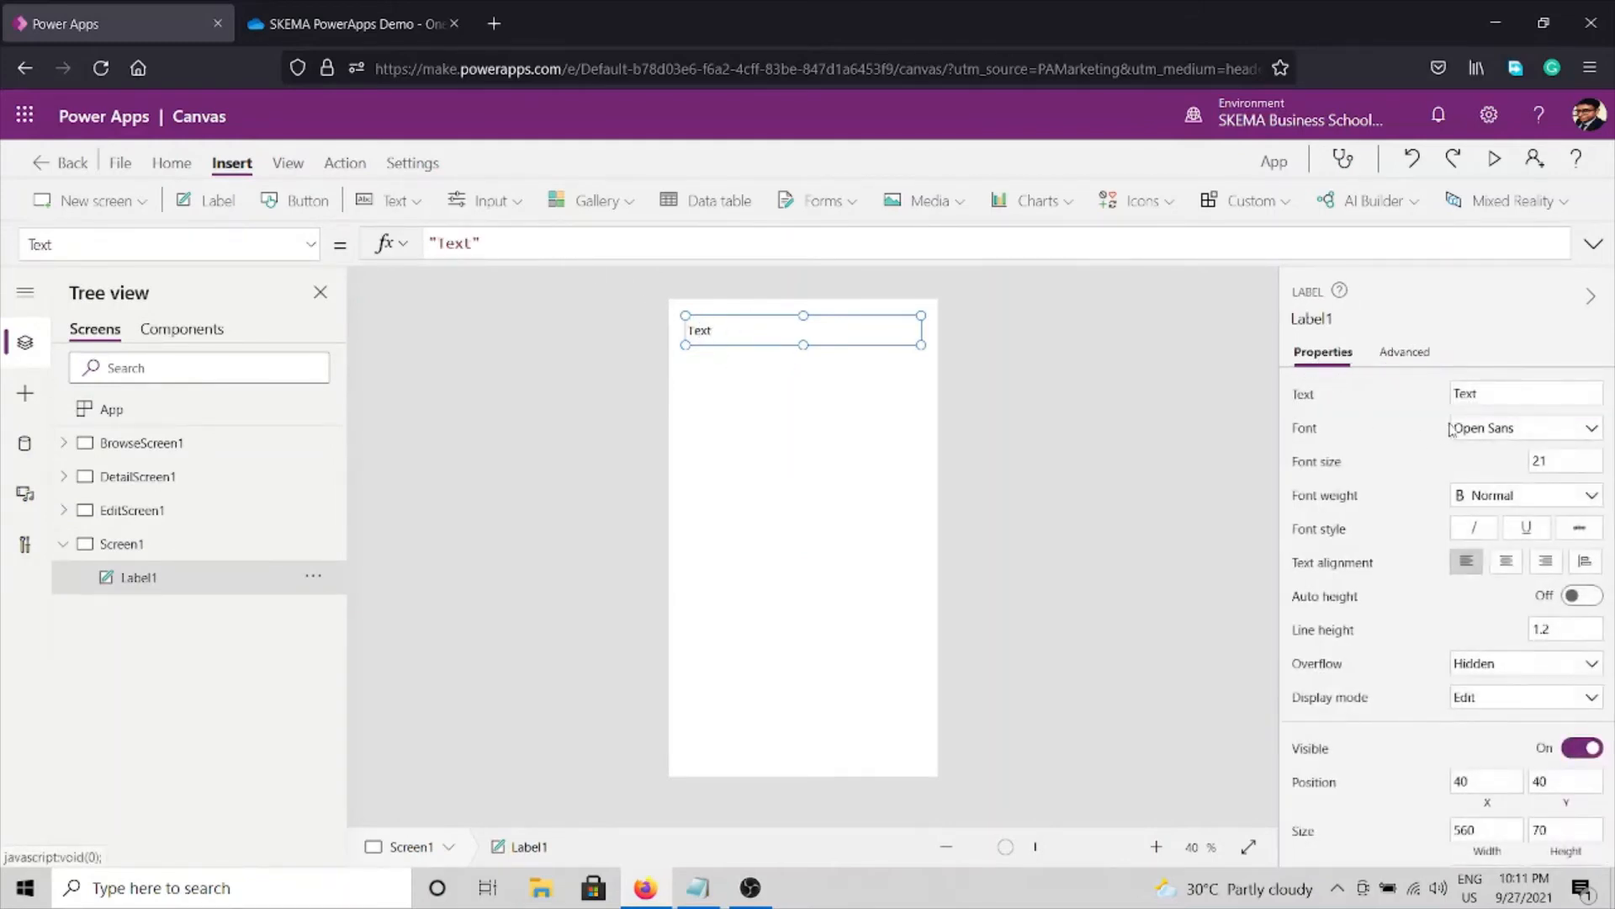
click(1480, 394)
key(ctrl+a)
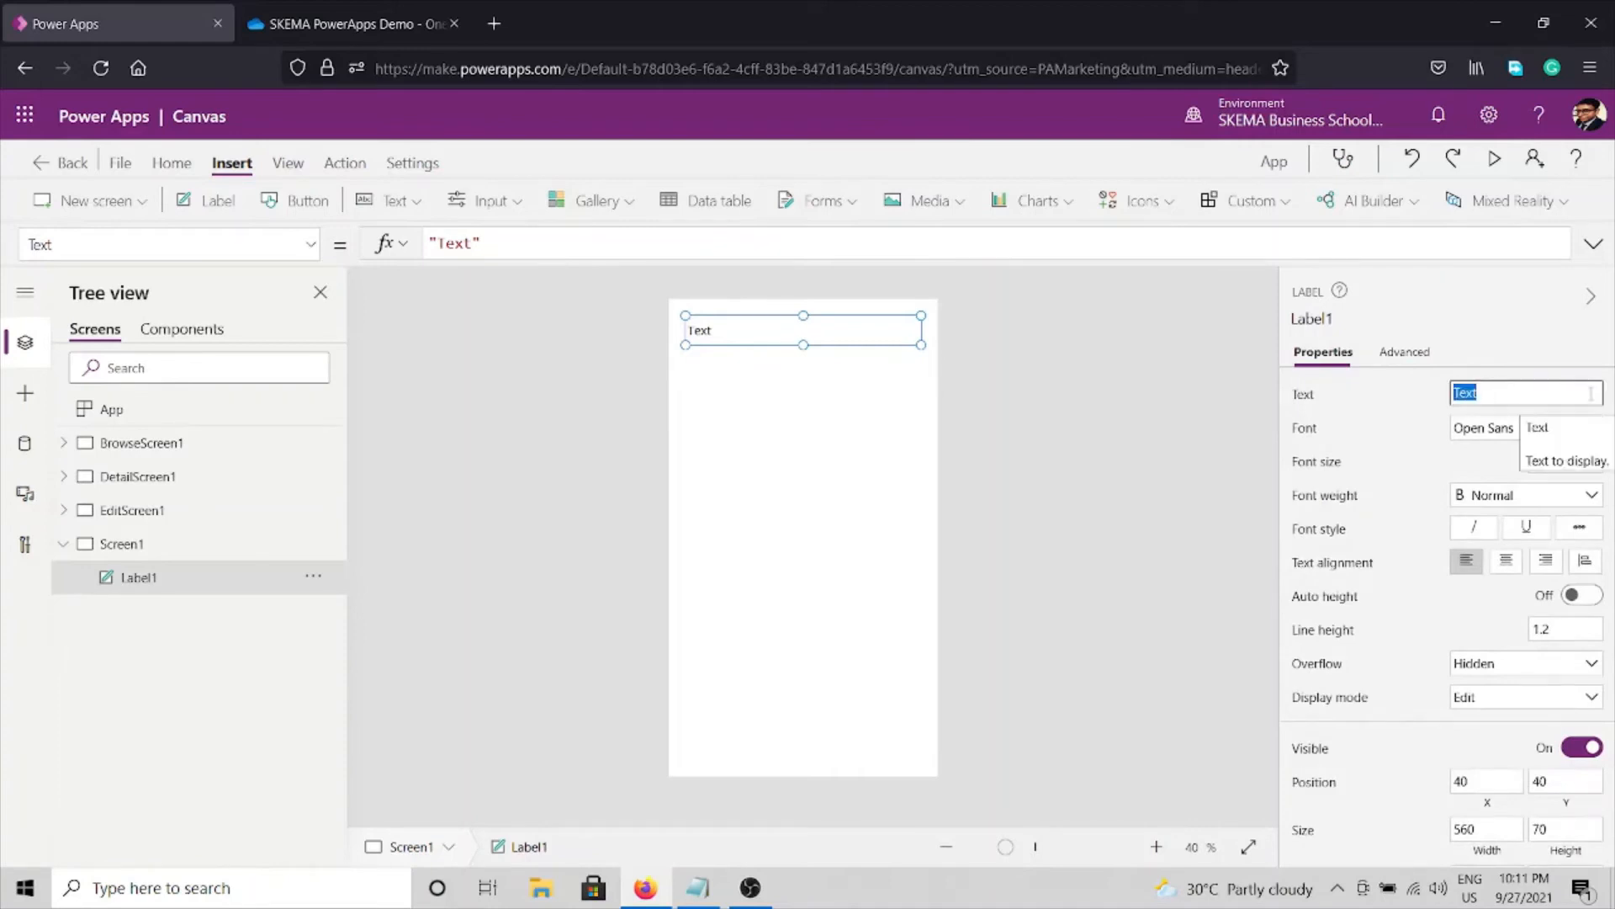
text(License Data)
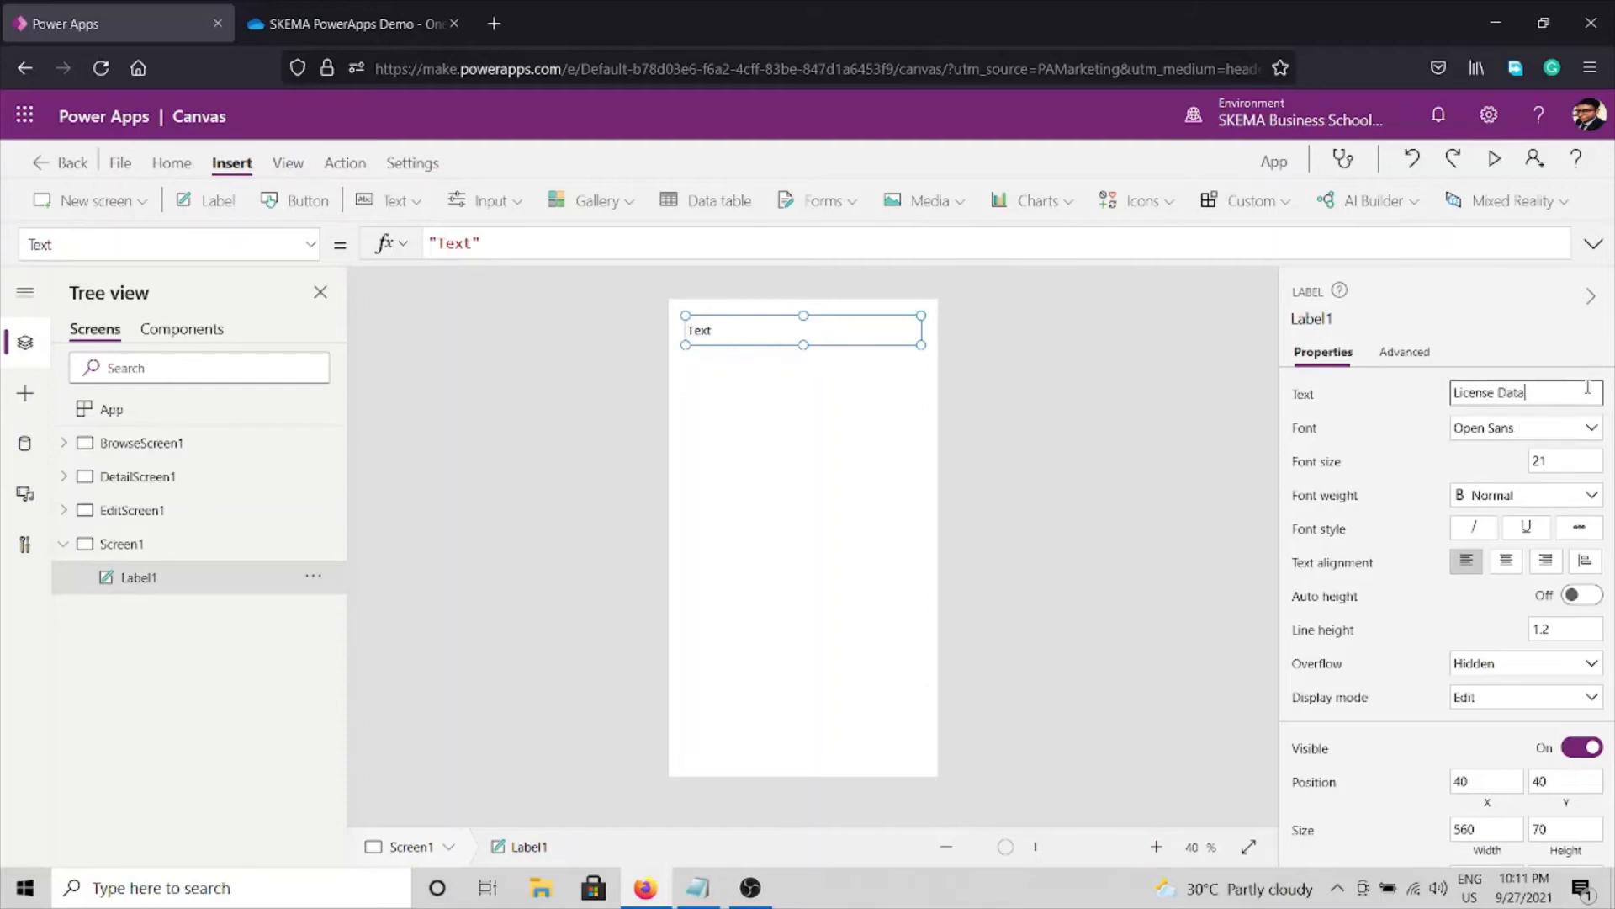
click(1565, 465)
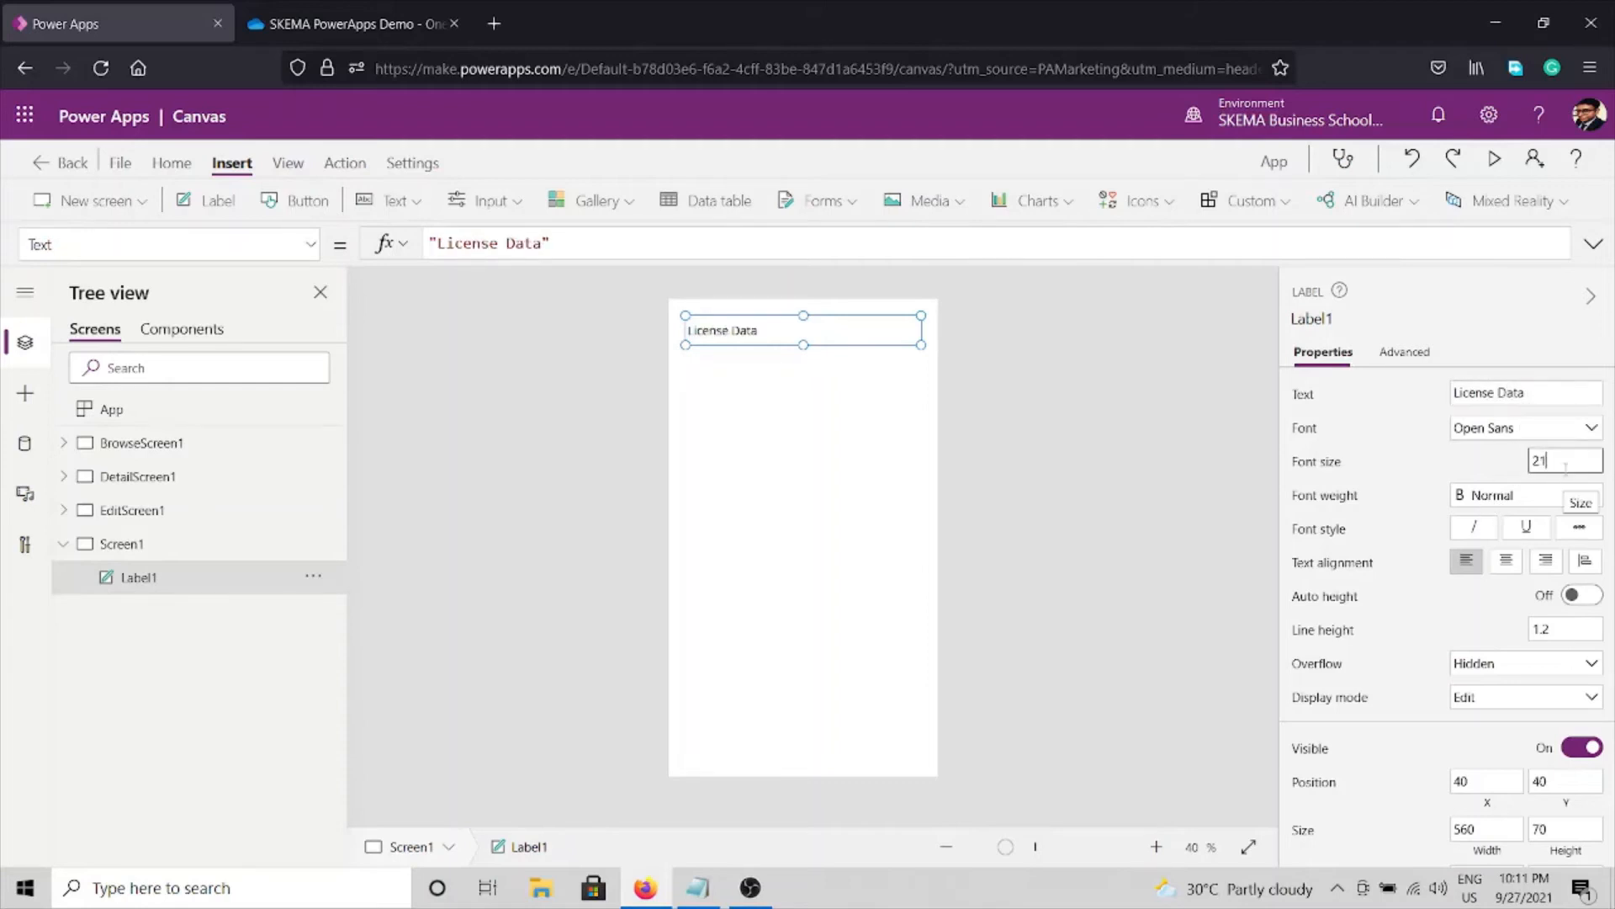
key(ctrl+a)
text(45)
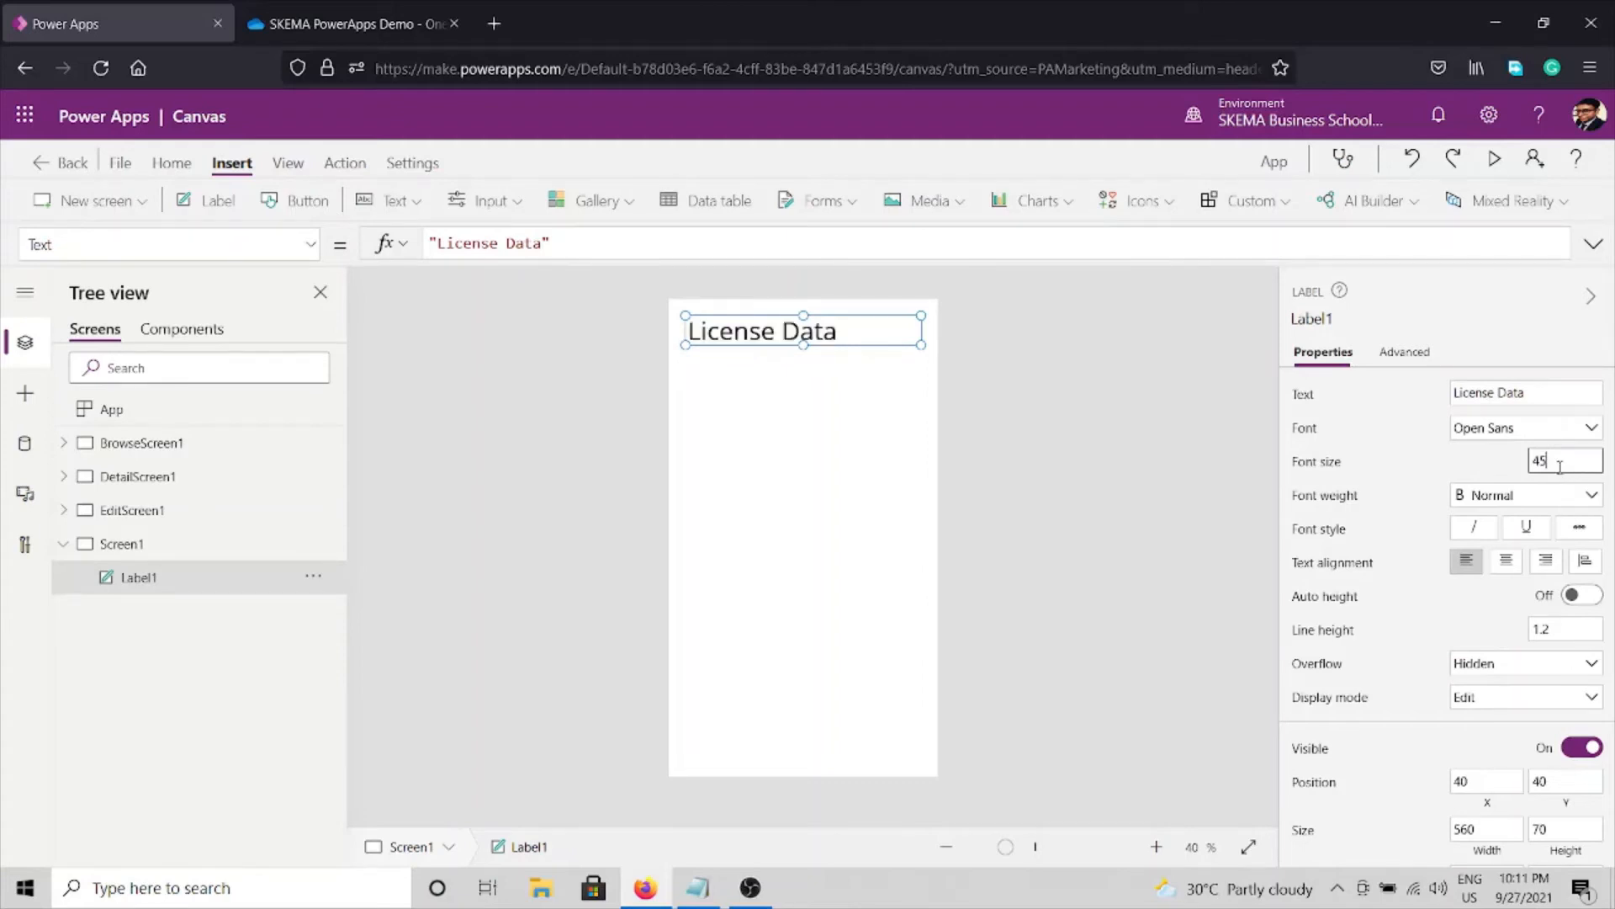
Make the title bold and centred, and move it slightly lower on Screen1.
click(1480, 501)
click(1491, 517)
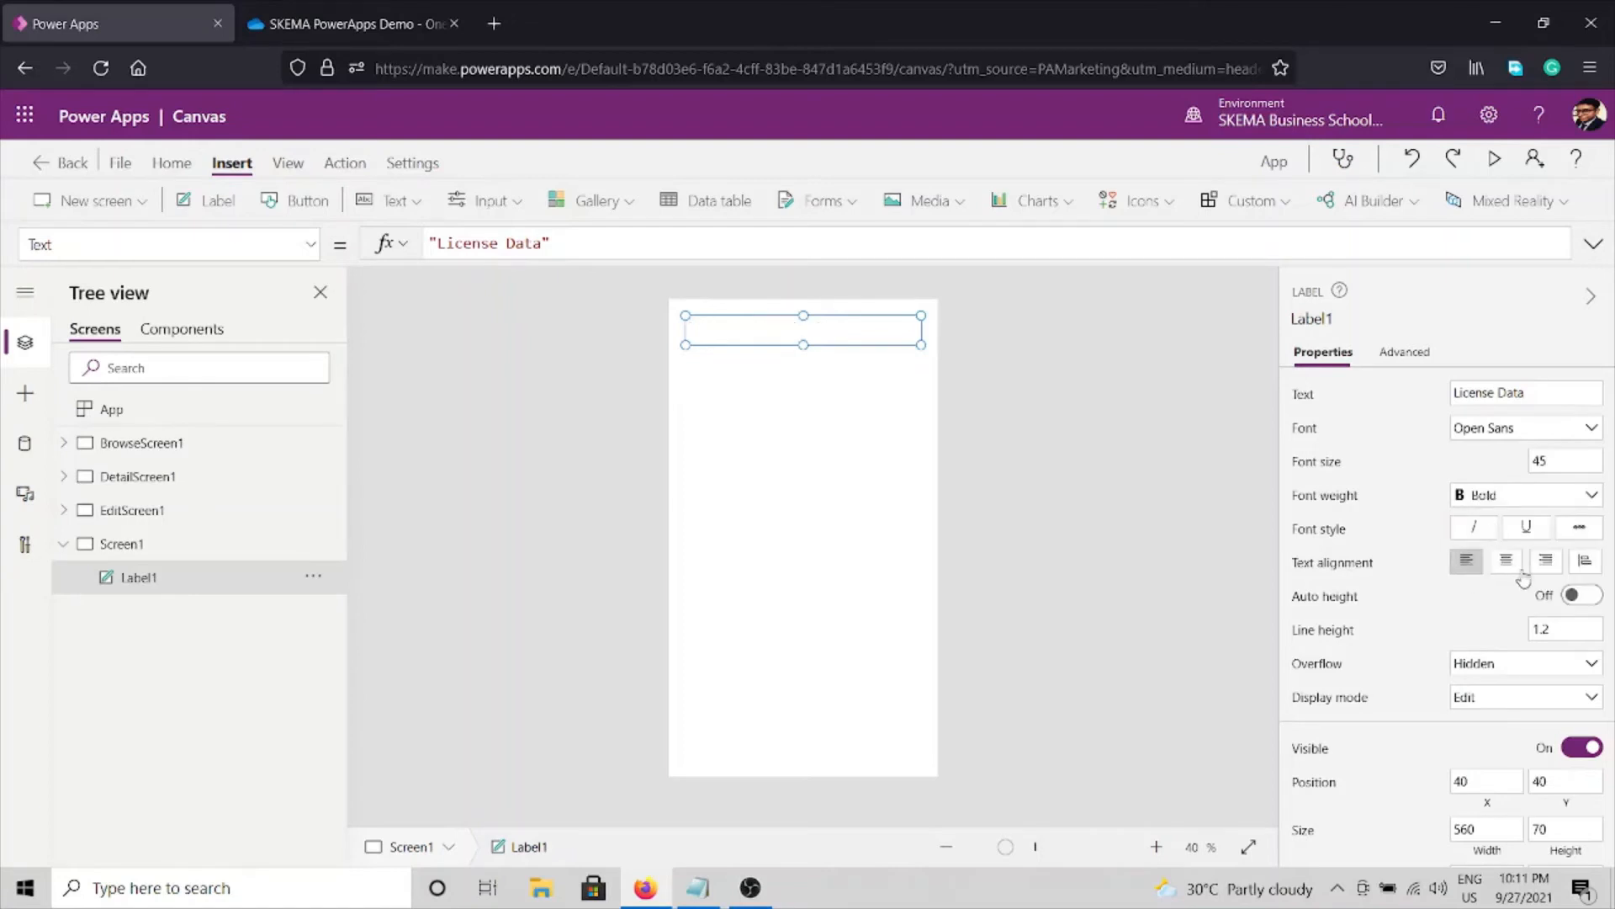
click(1512, 569)
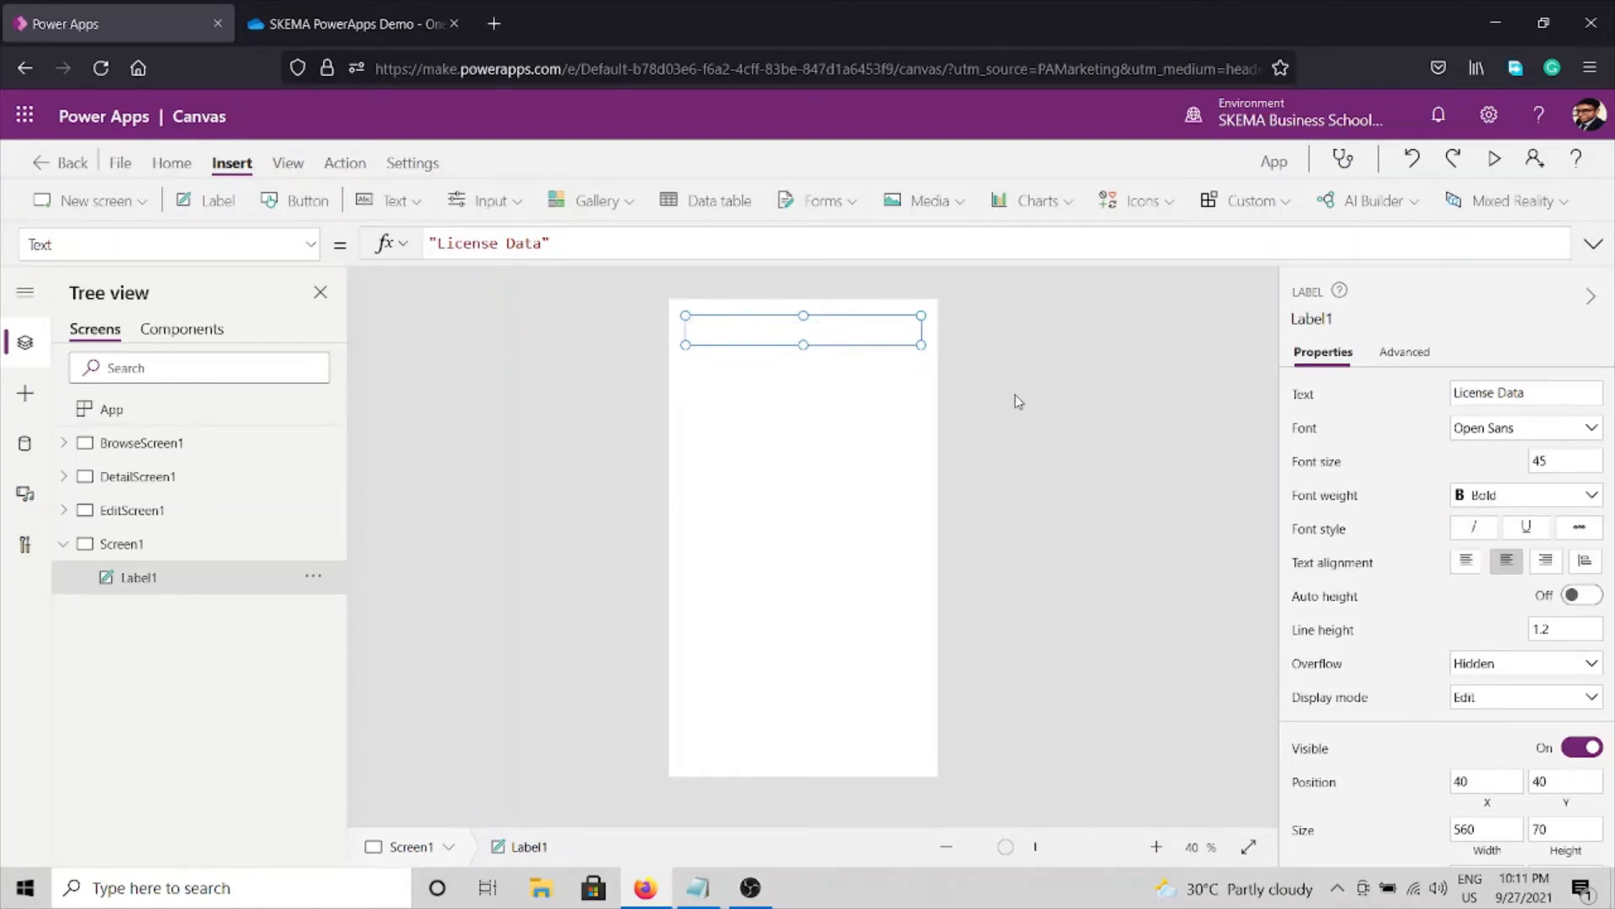
click(825, 464)
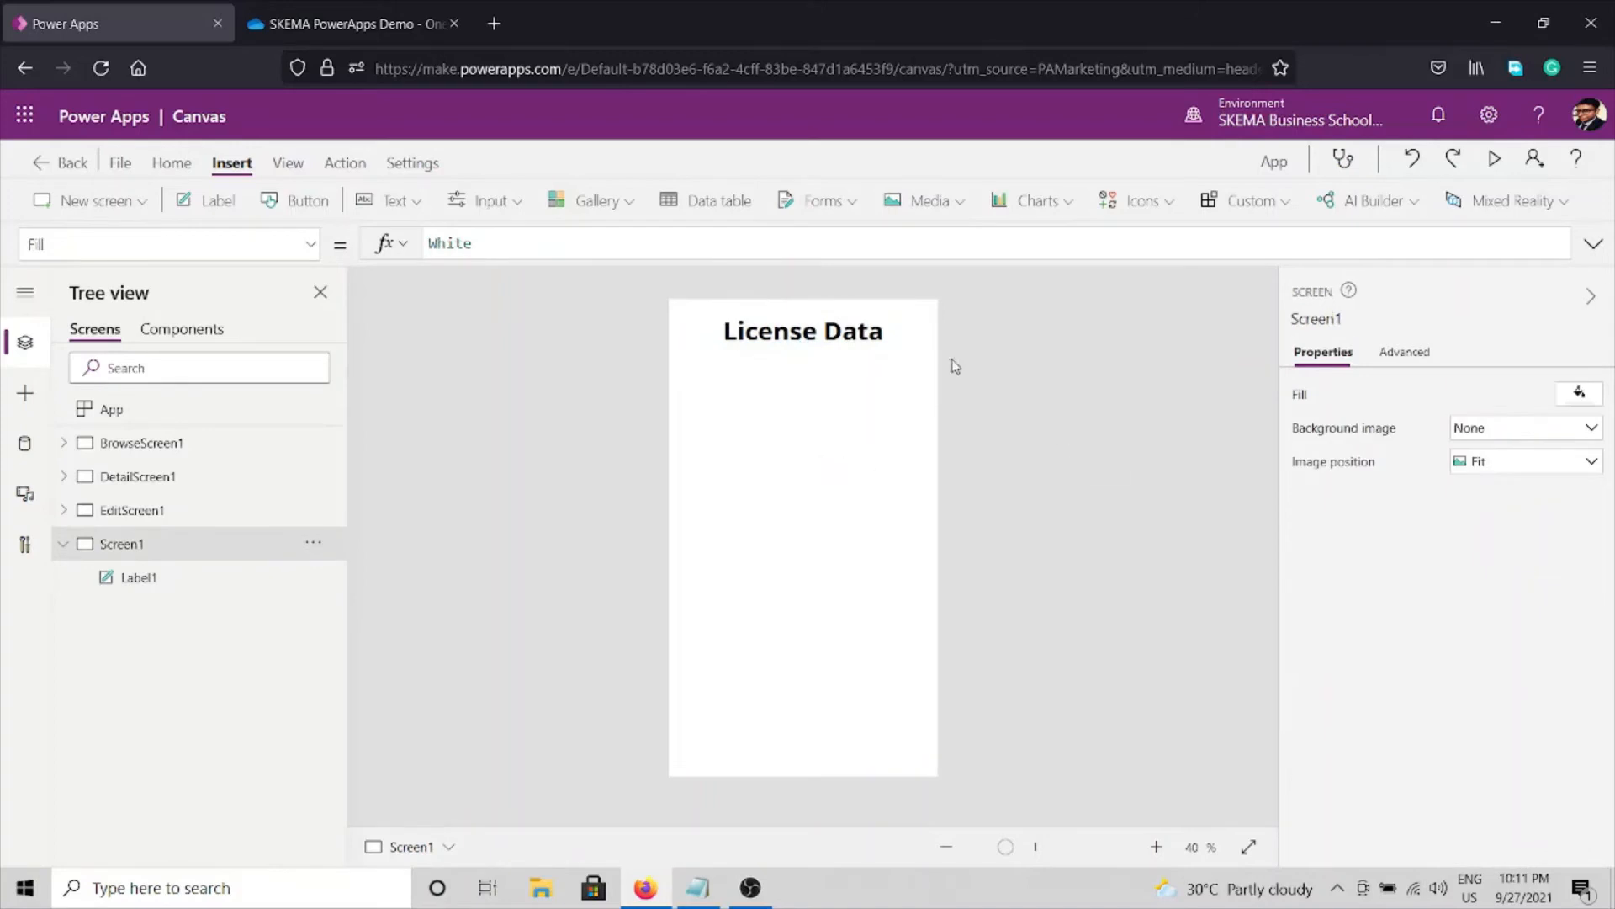
click(817, 347)
drag(817, 348, 817, 398)
click(1080, 518)
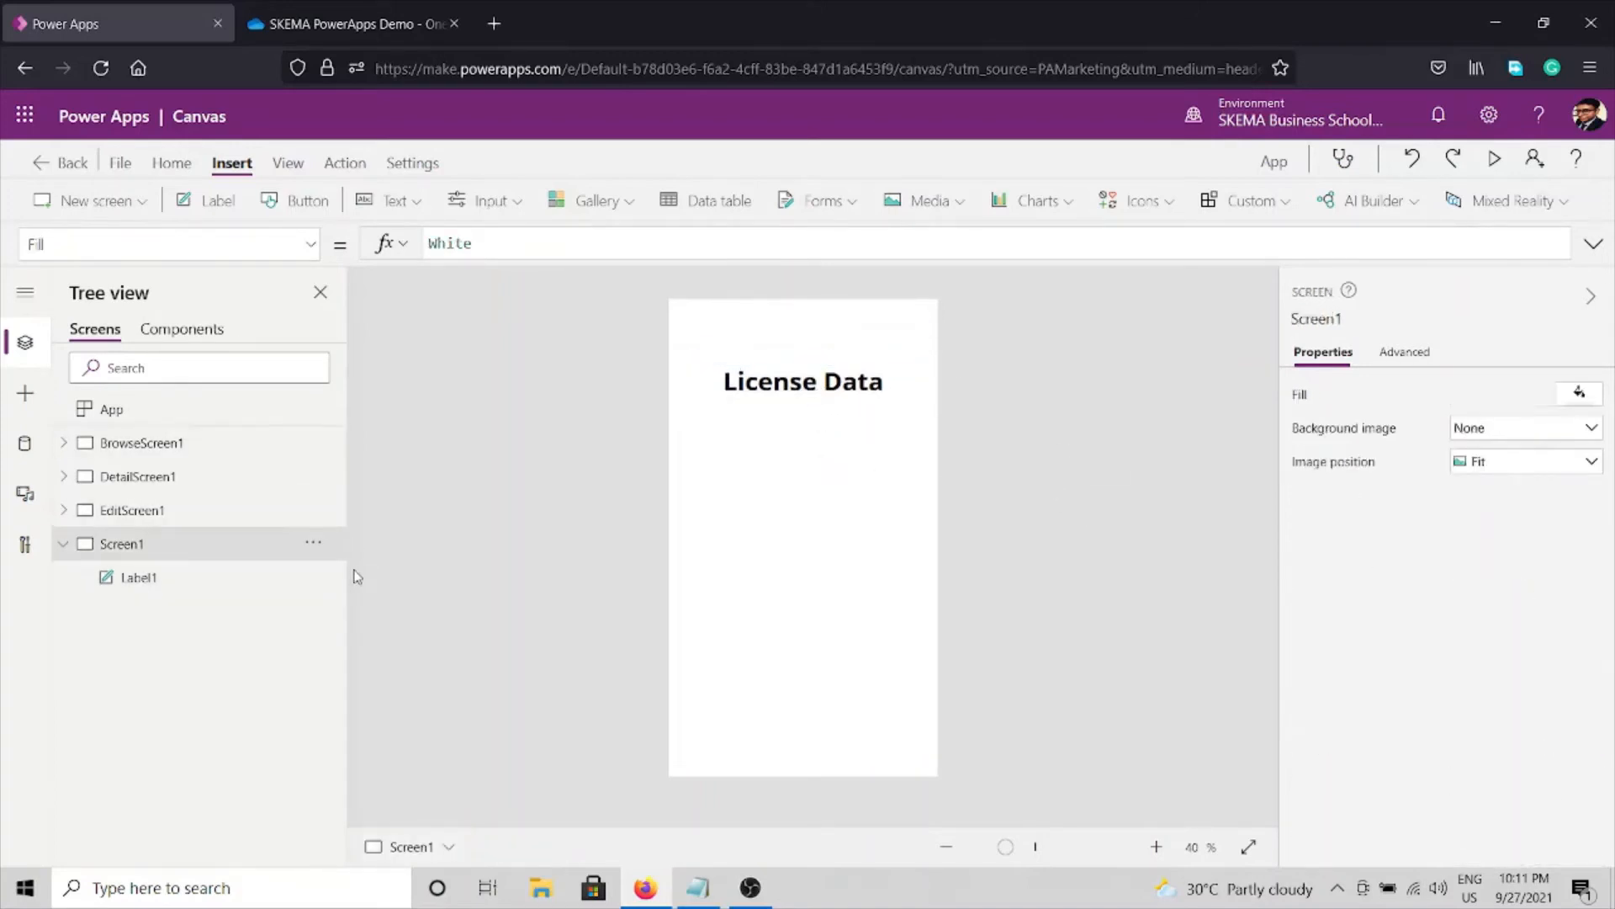
click(63, 545)
Highlight step 7 about adding buttons to add and view data in Notepad, then return to Power Apps.
click(700, 887)
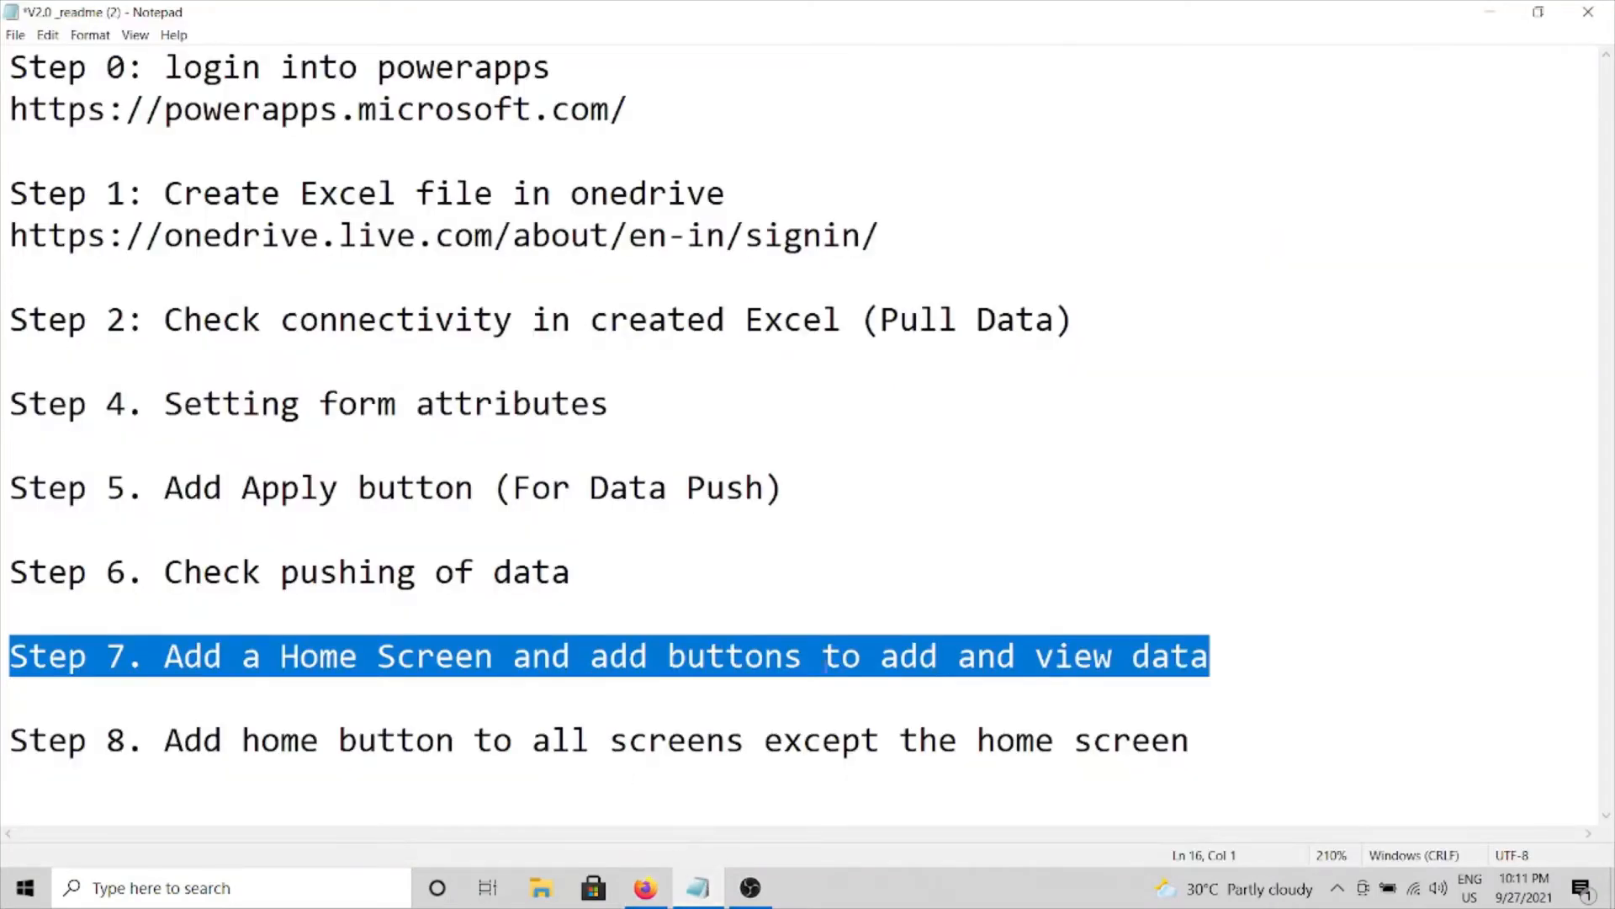
drag(589, 656, 1217, 654)
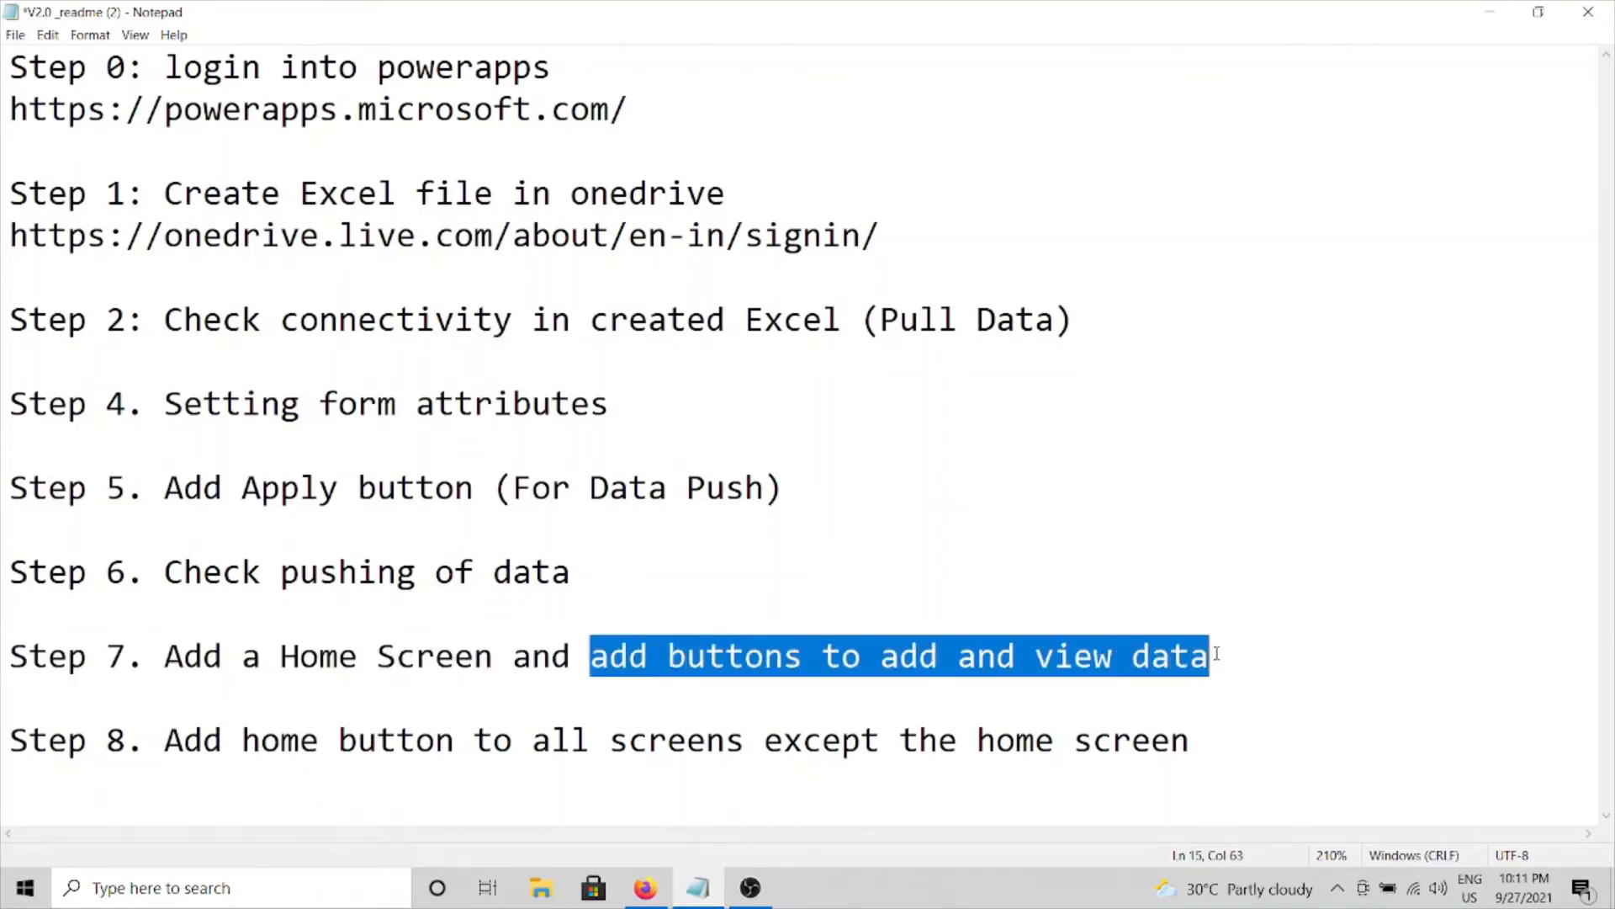
click(1489, 12)
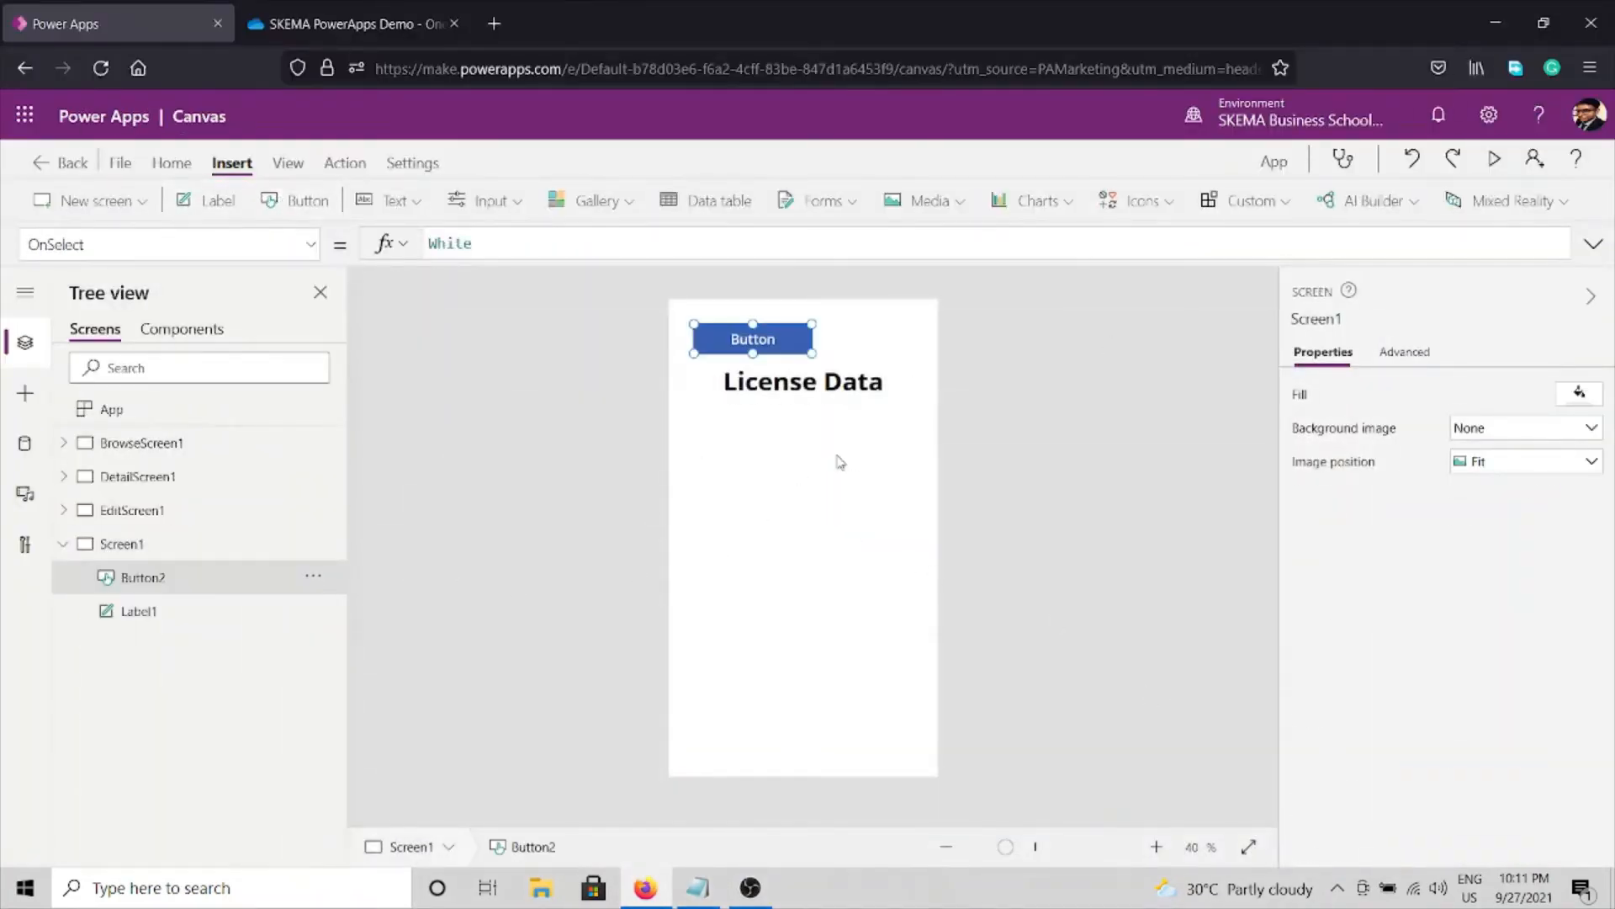
Move the new button below the License Data title and caption it Apply.
drag(781, 355, 831, 527)
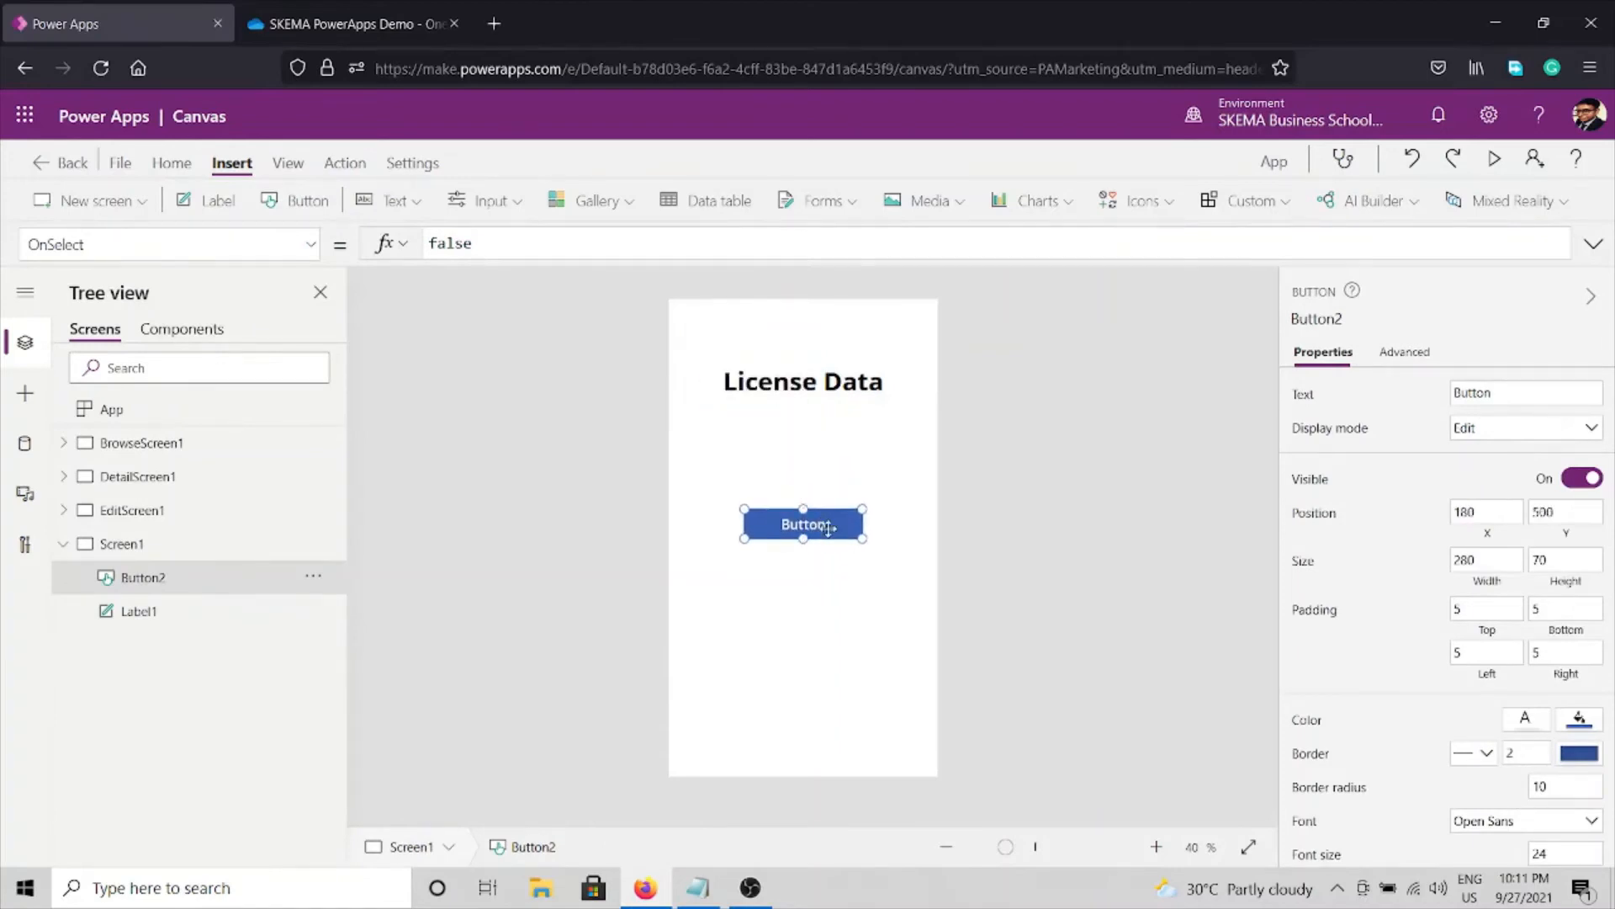
click(1537, 392)
double_click(1536, 391)
text(Apply)
click(1208, 510)
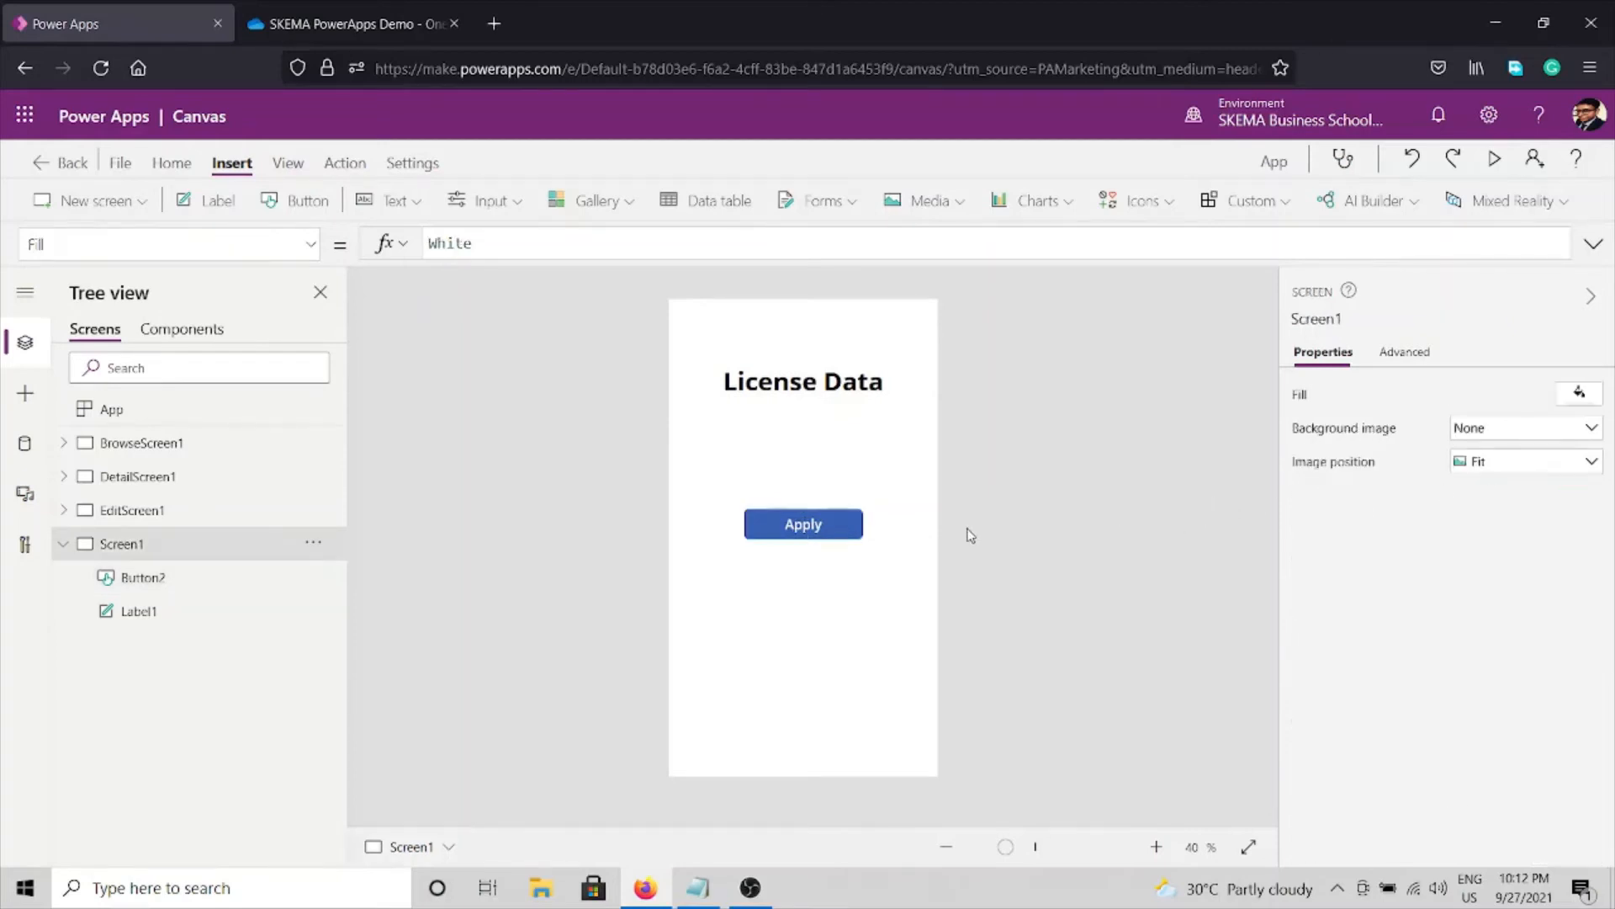
Copy the Apply button, place the copy beneath it, and caption it 'View data'.
right_click(820, 530)
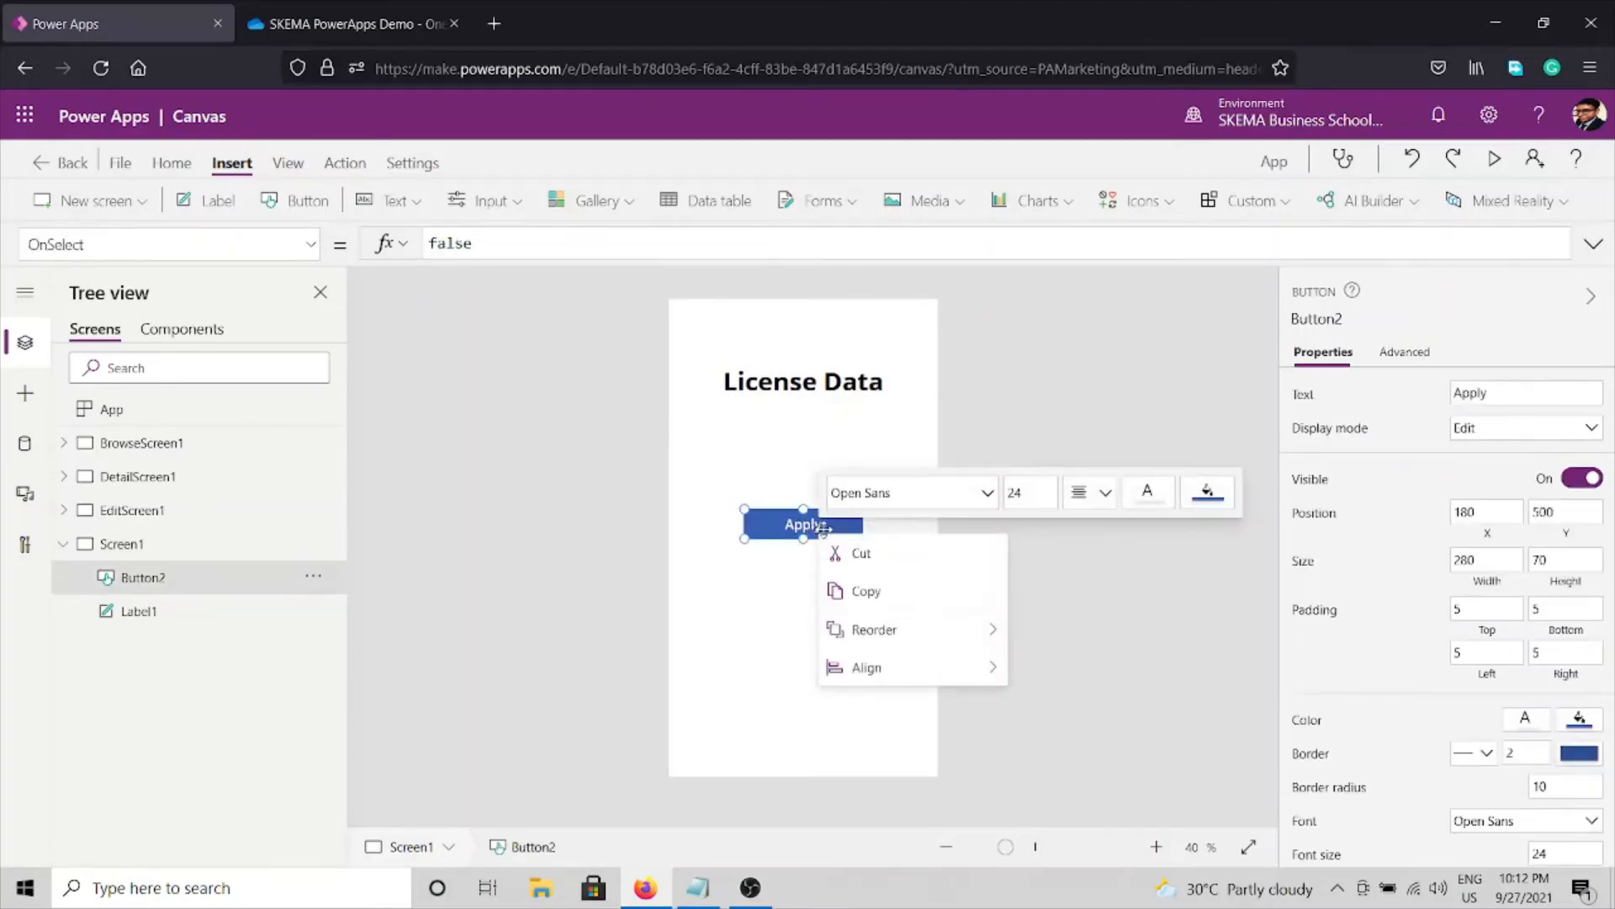
click(874, 590)
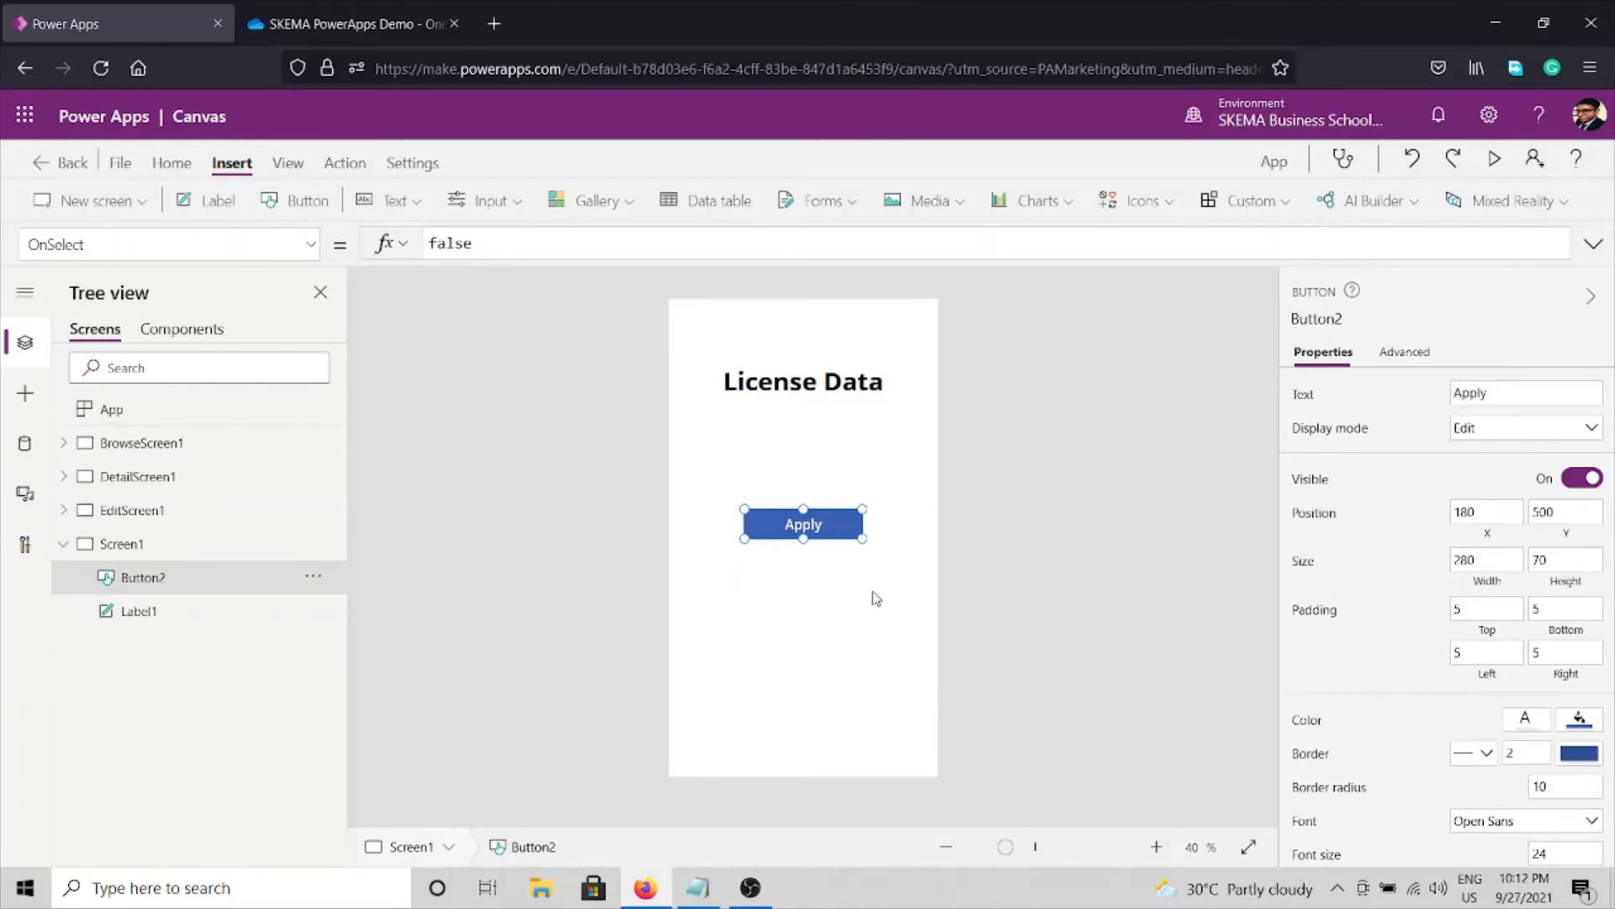
right_click(802, 596)
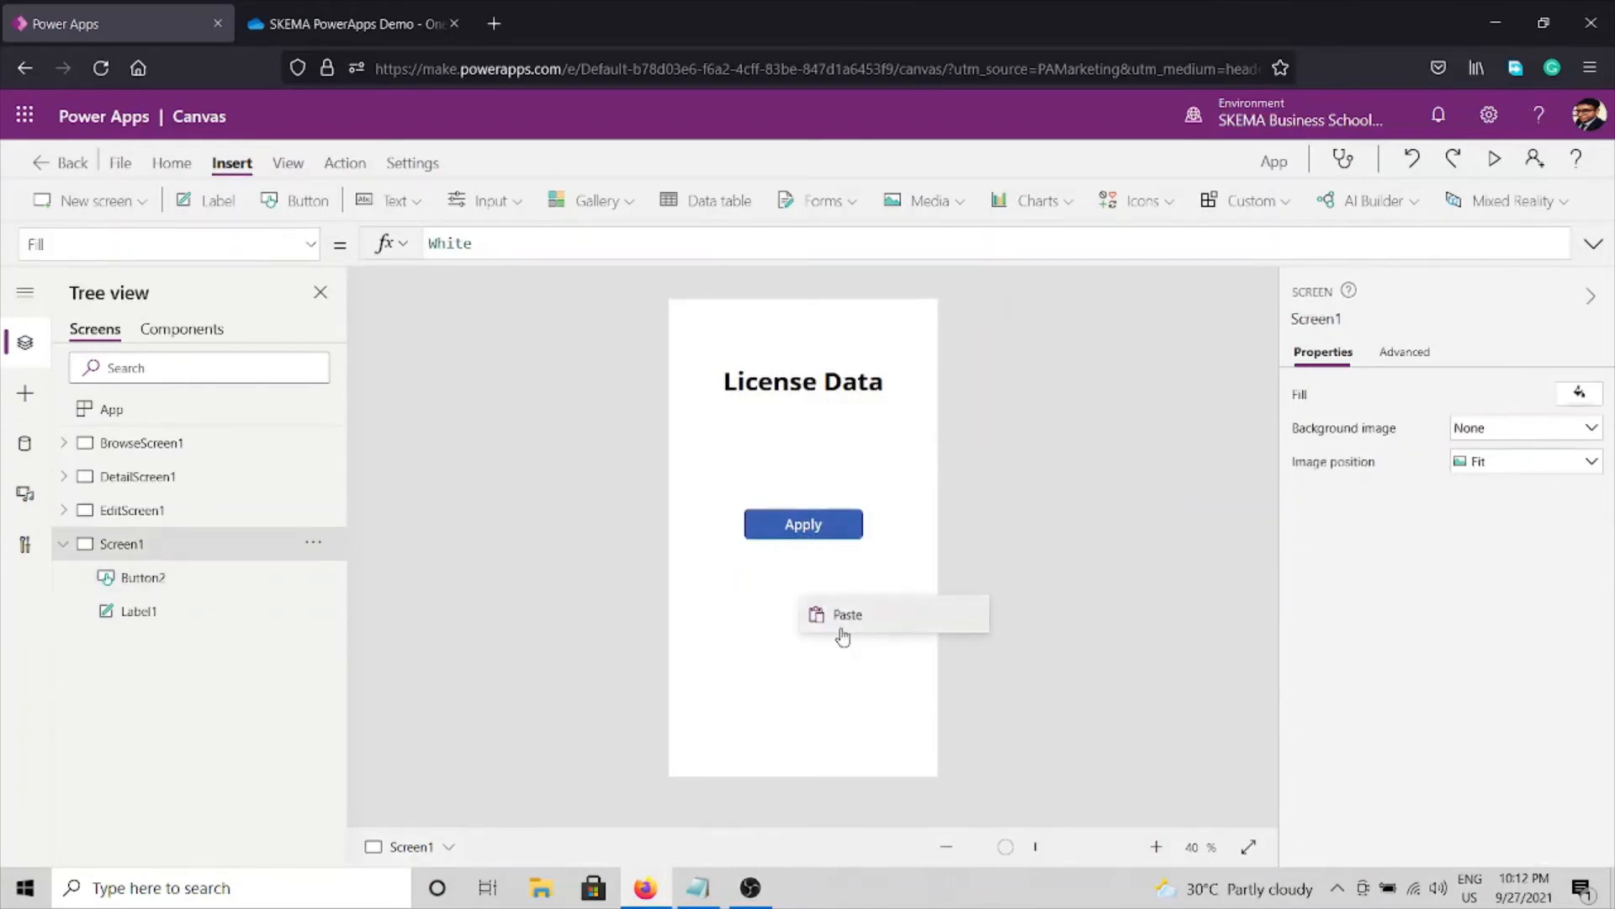
click(841, 630)
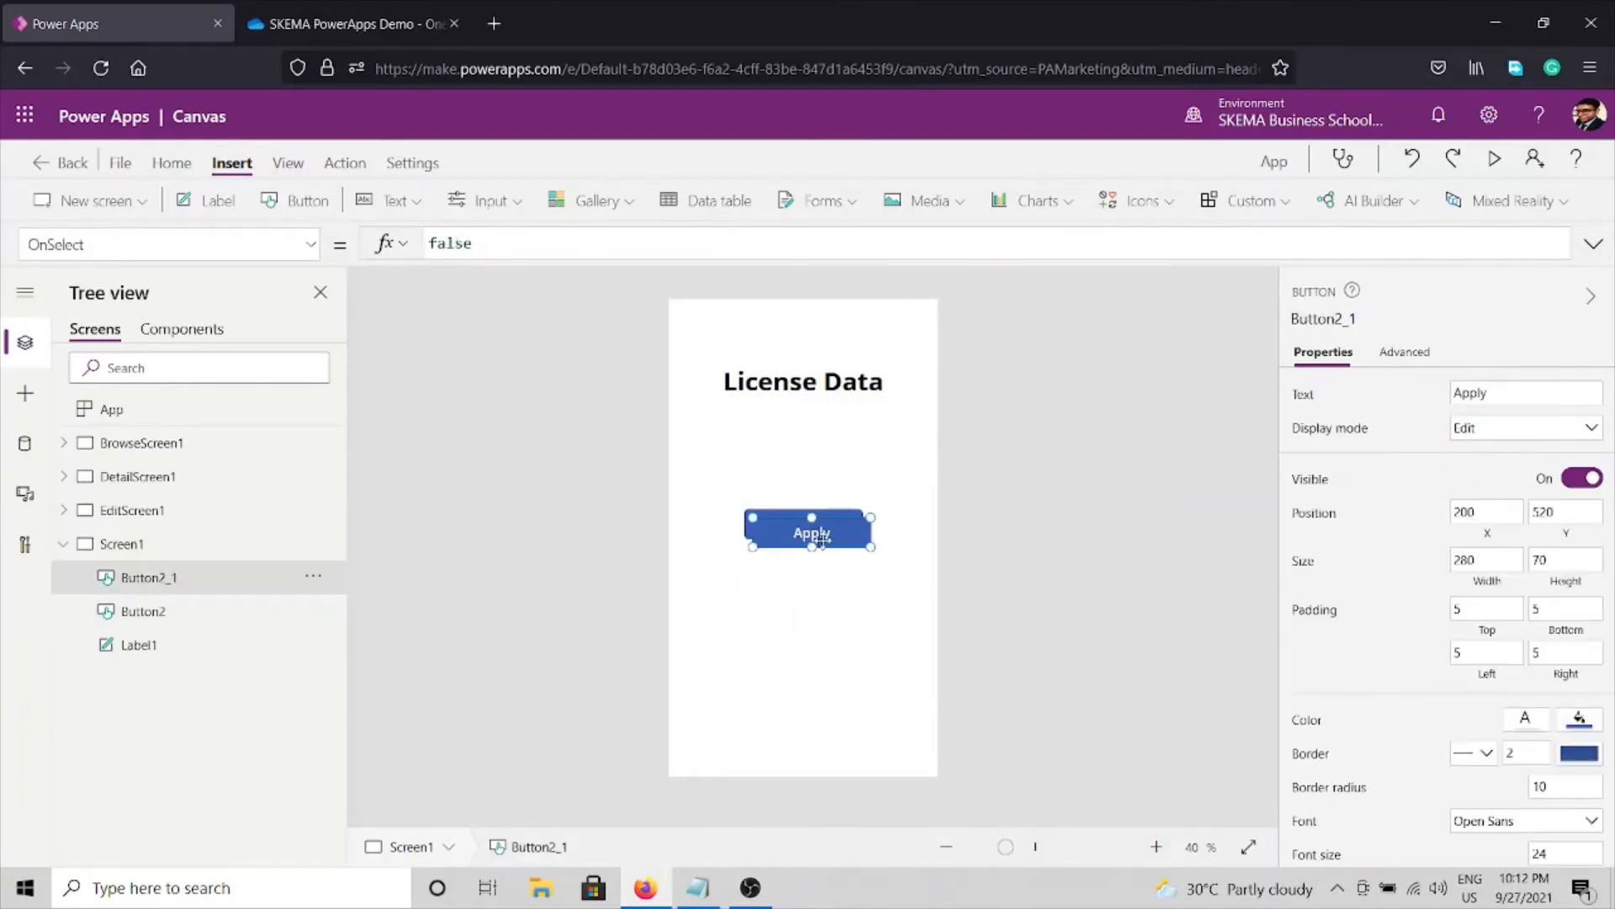
drag(823, 565, 812, 613)
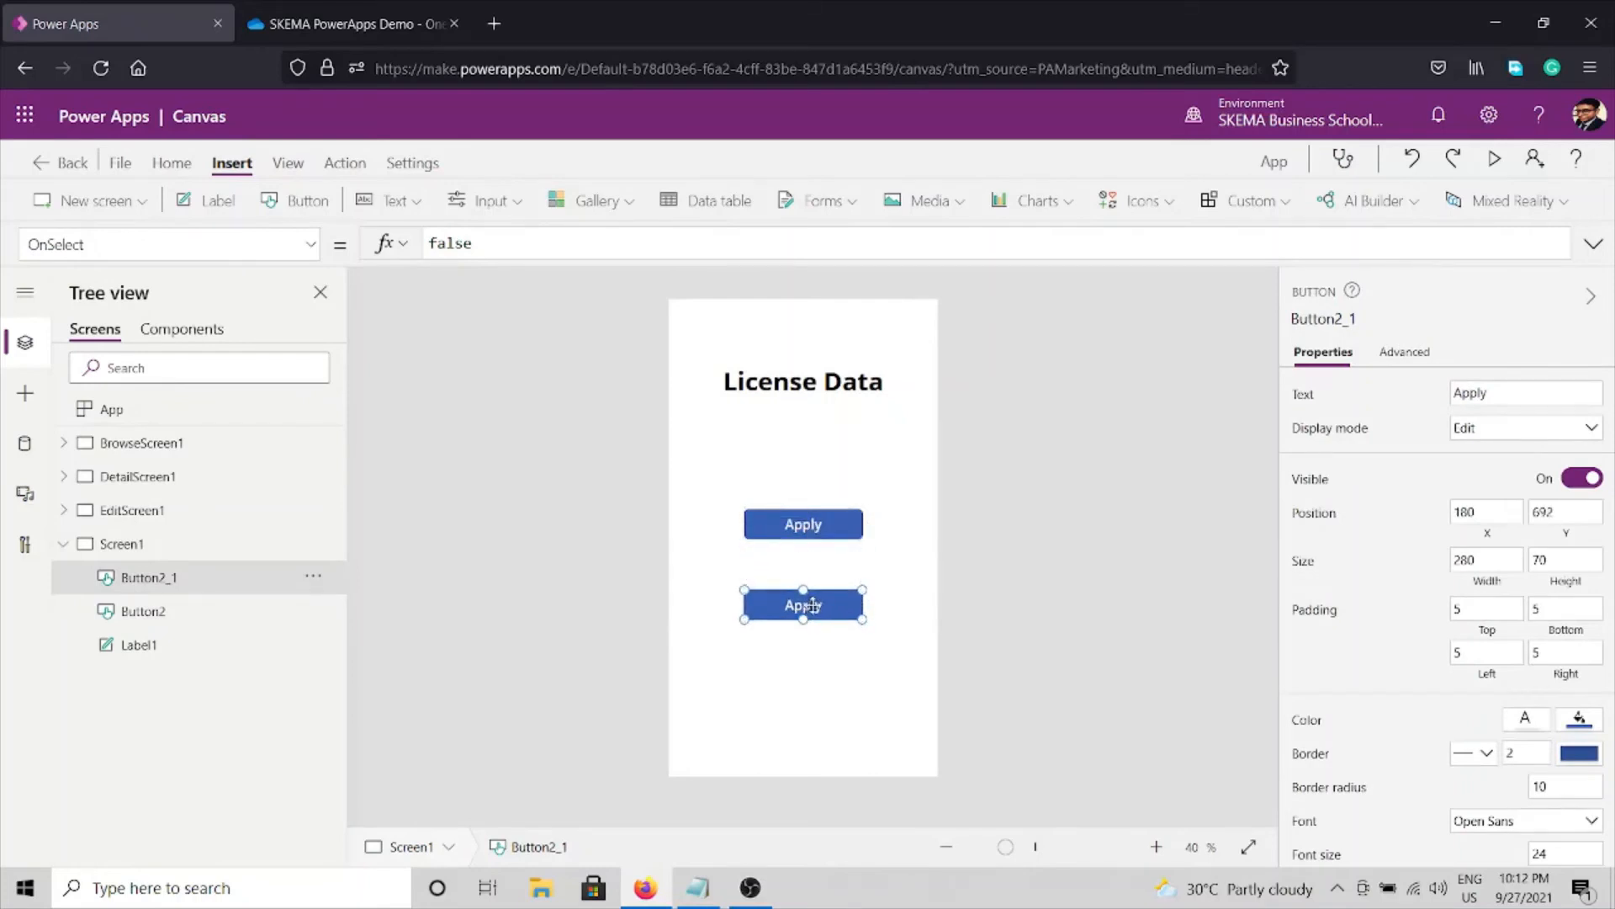
click(1507, 397)
key(ctrl+a)
text(V)
click(1085, 532)
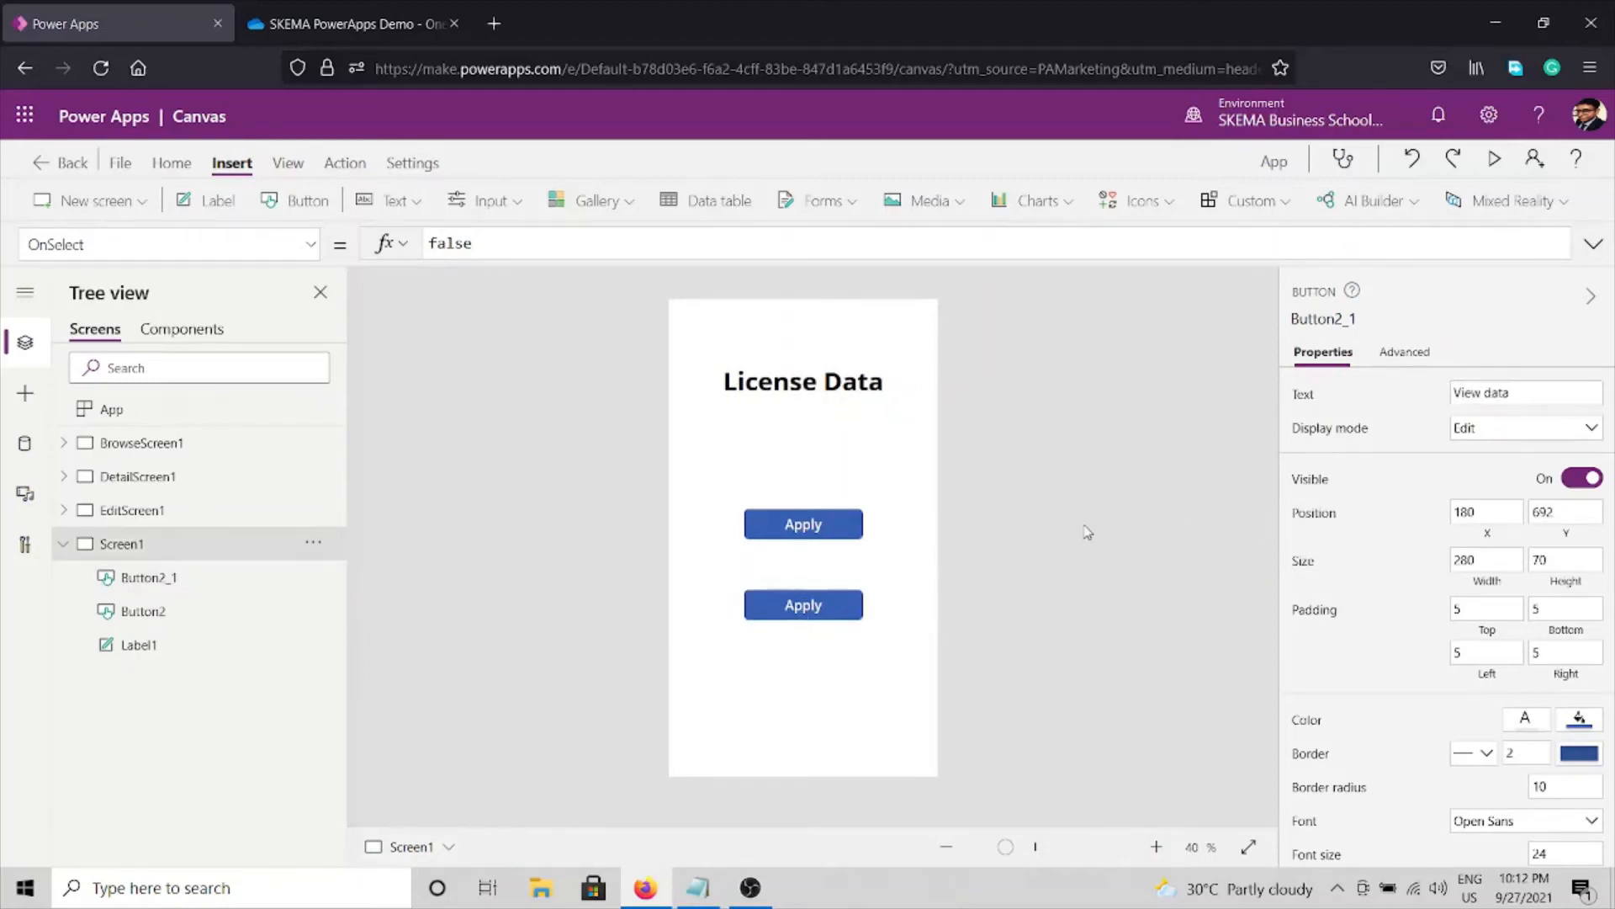
click(816, 533)
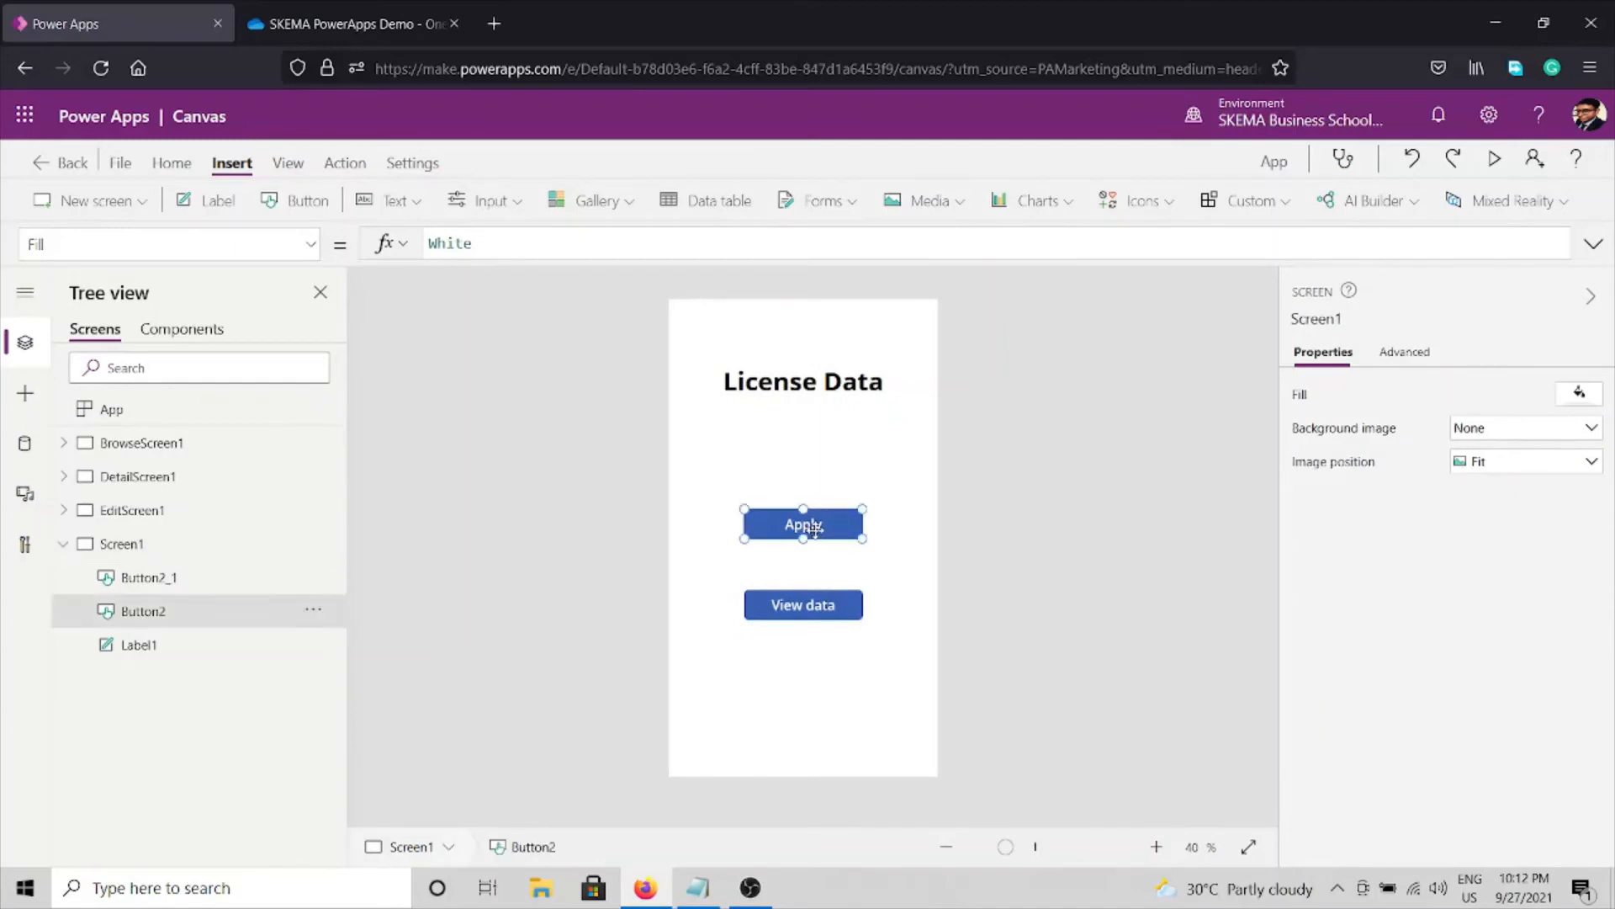
Set the Apply button's OnSelect formula to Navigate(EditScreen1).
click(1406, 354)
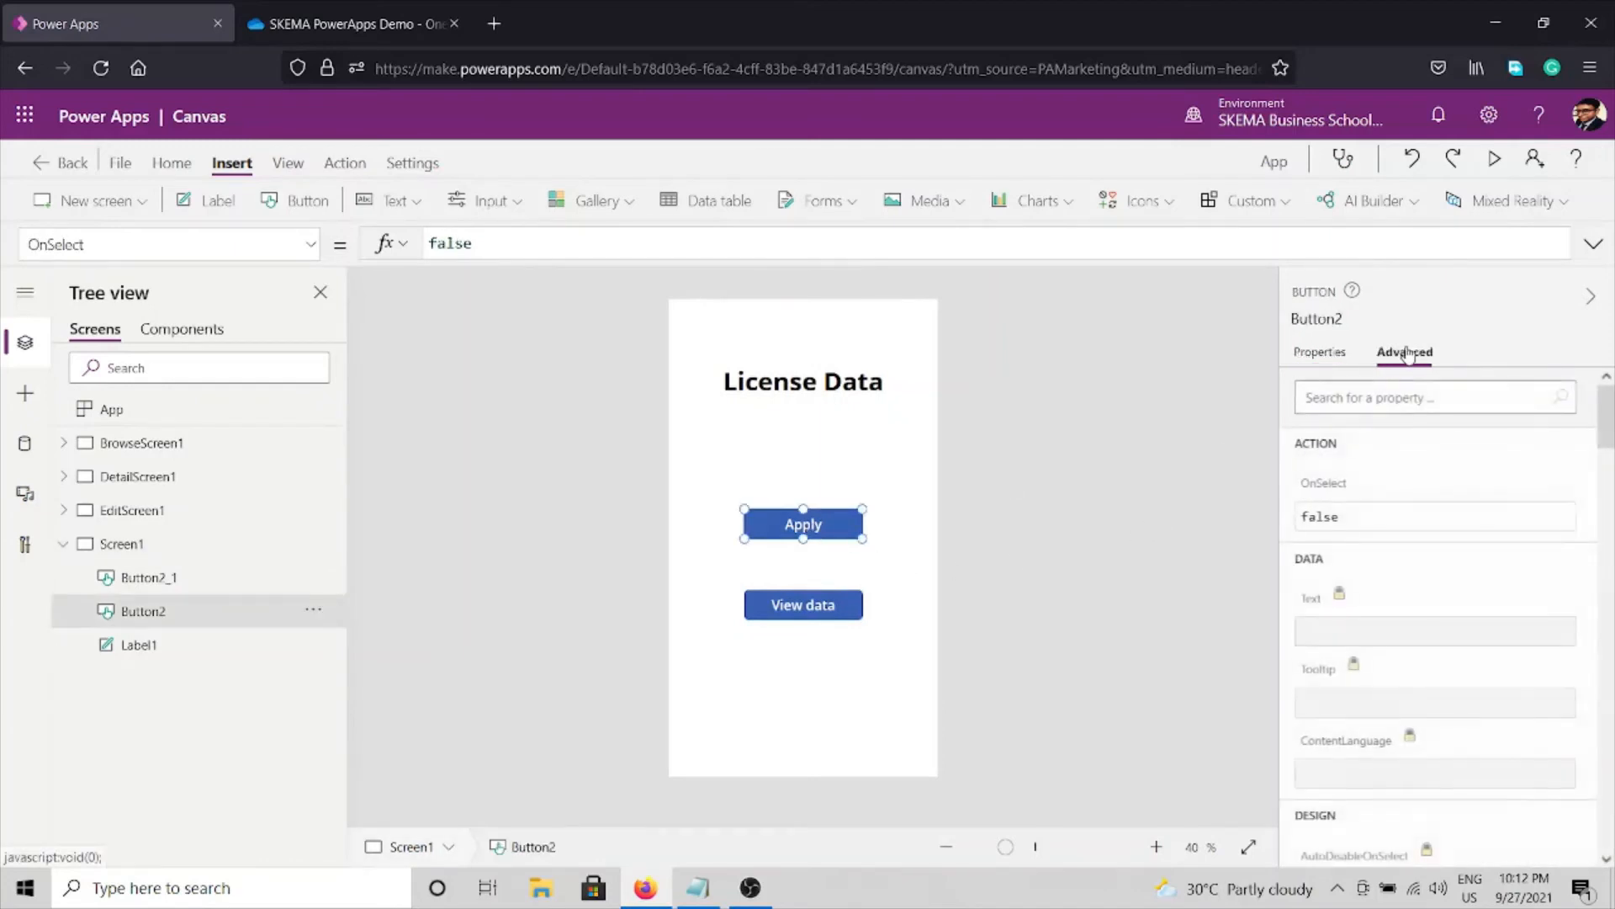
click(1400, 513)
key(ctrl+a)
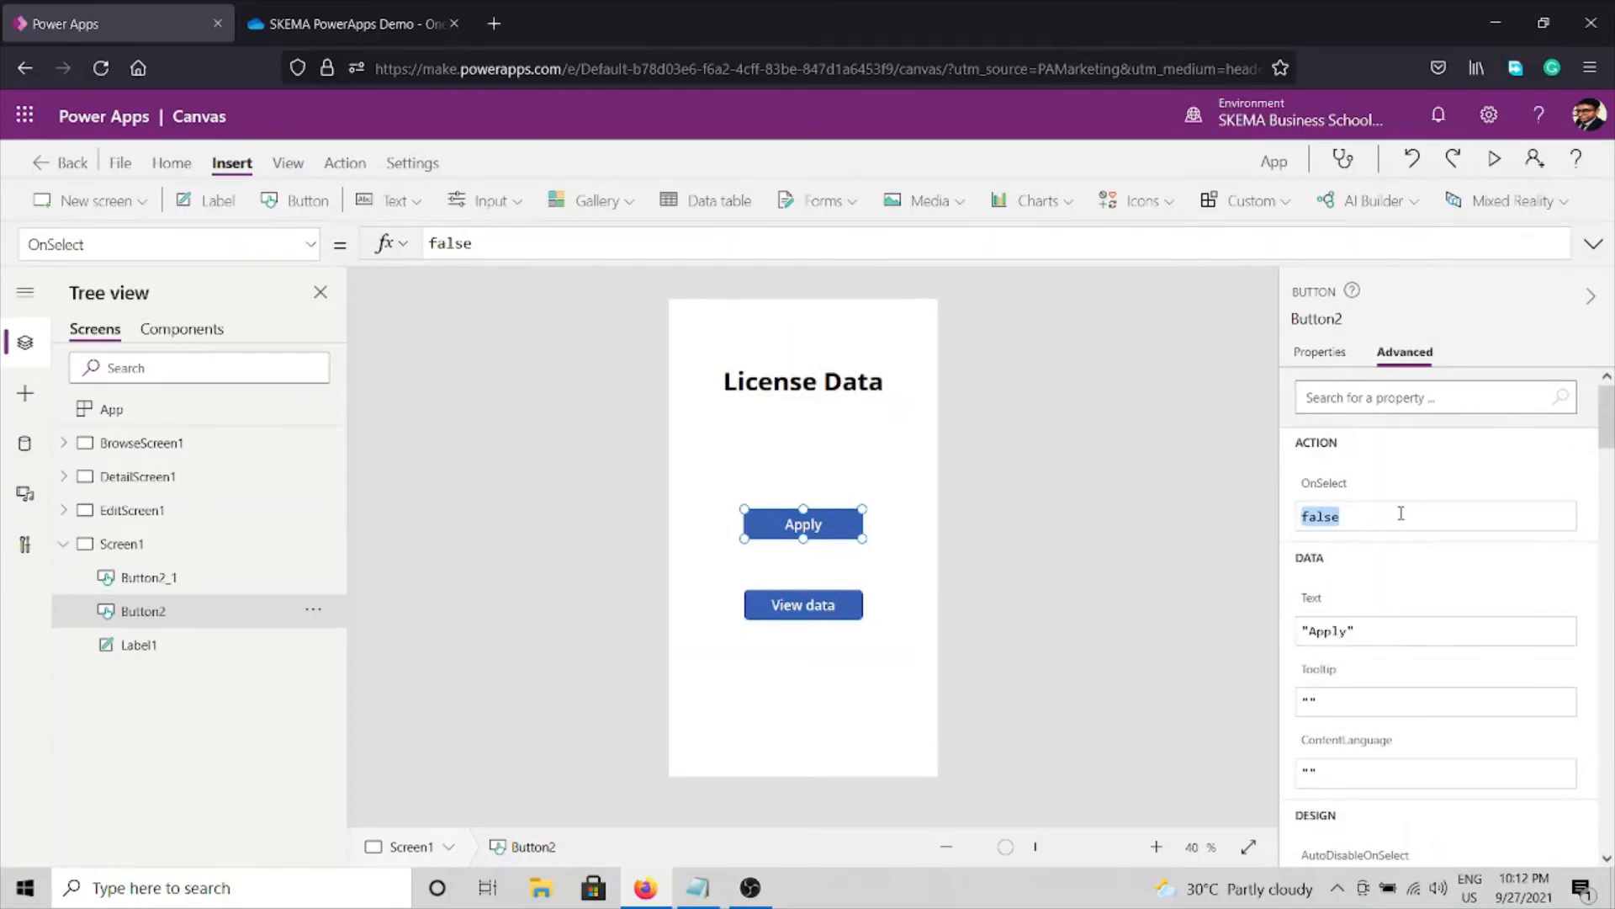
text(Navig)
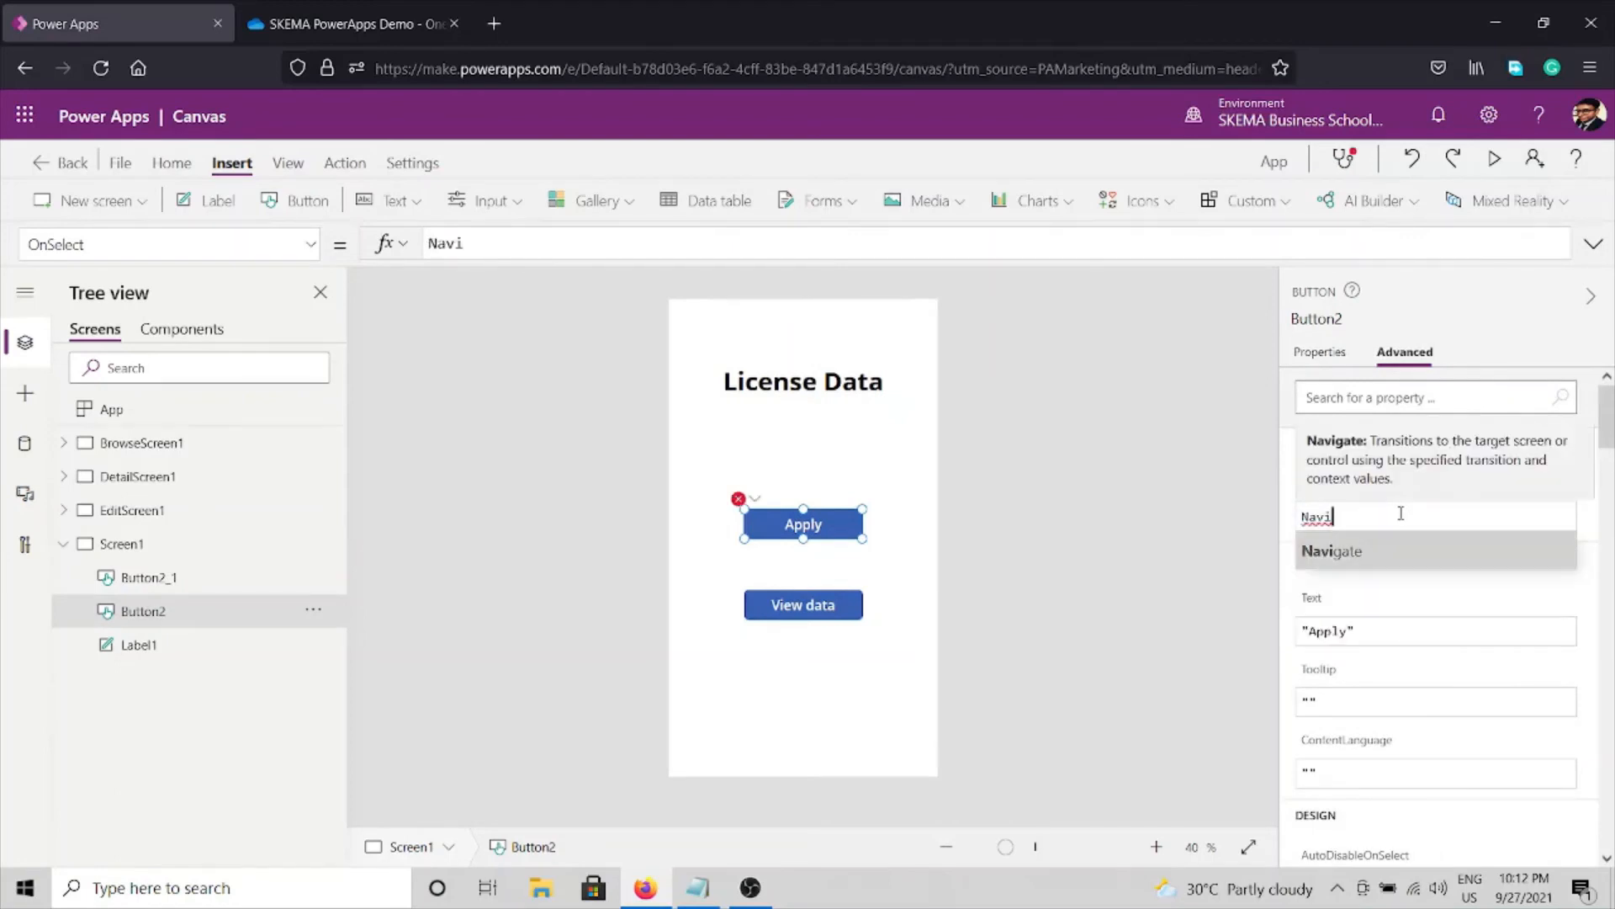
key(Tab)
key(Down)
key(Down)
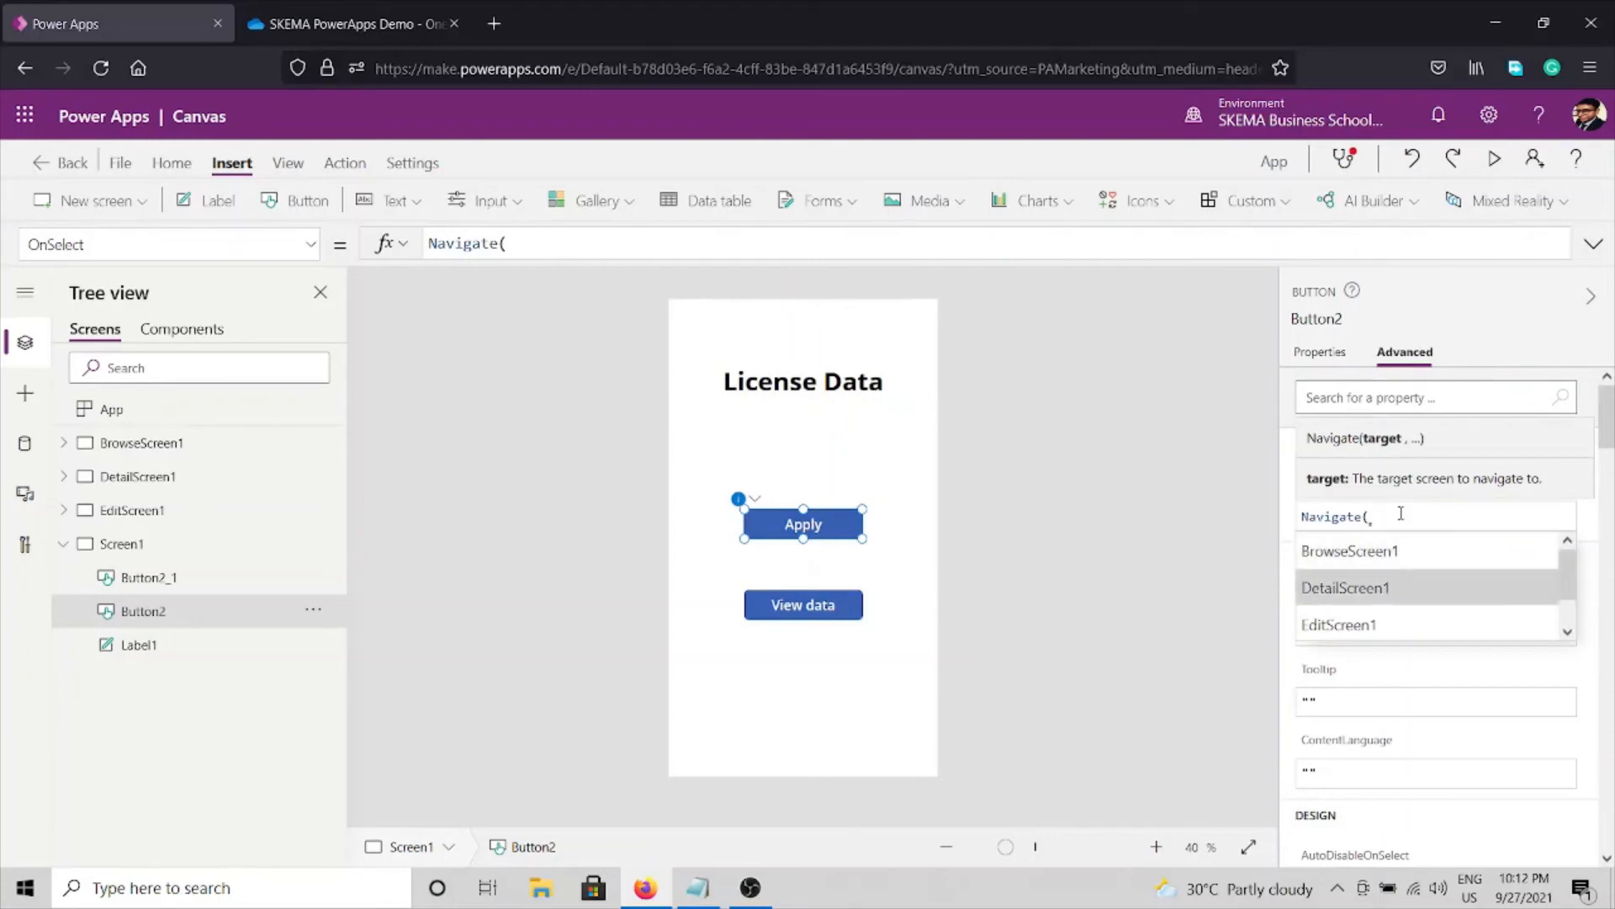
key(Tab)
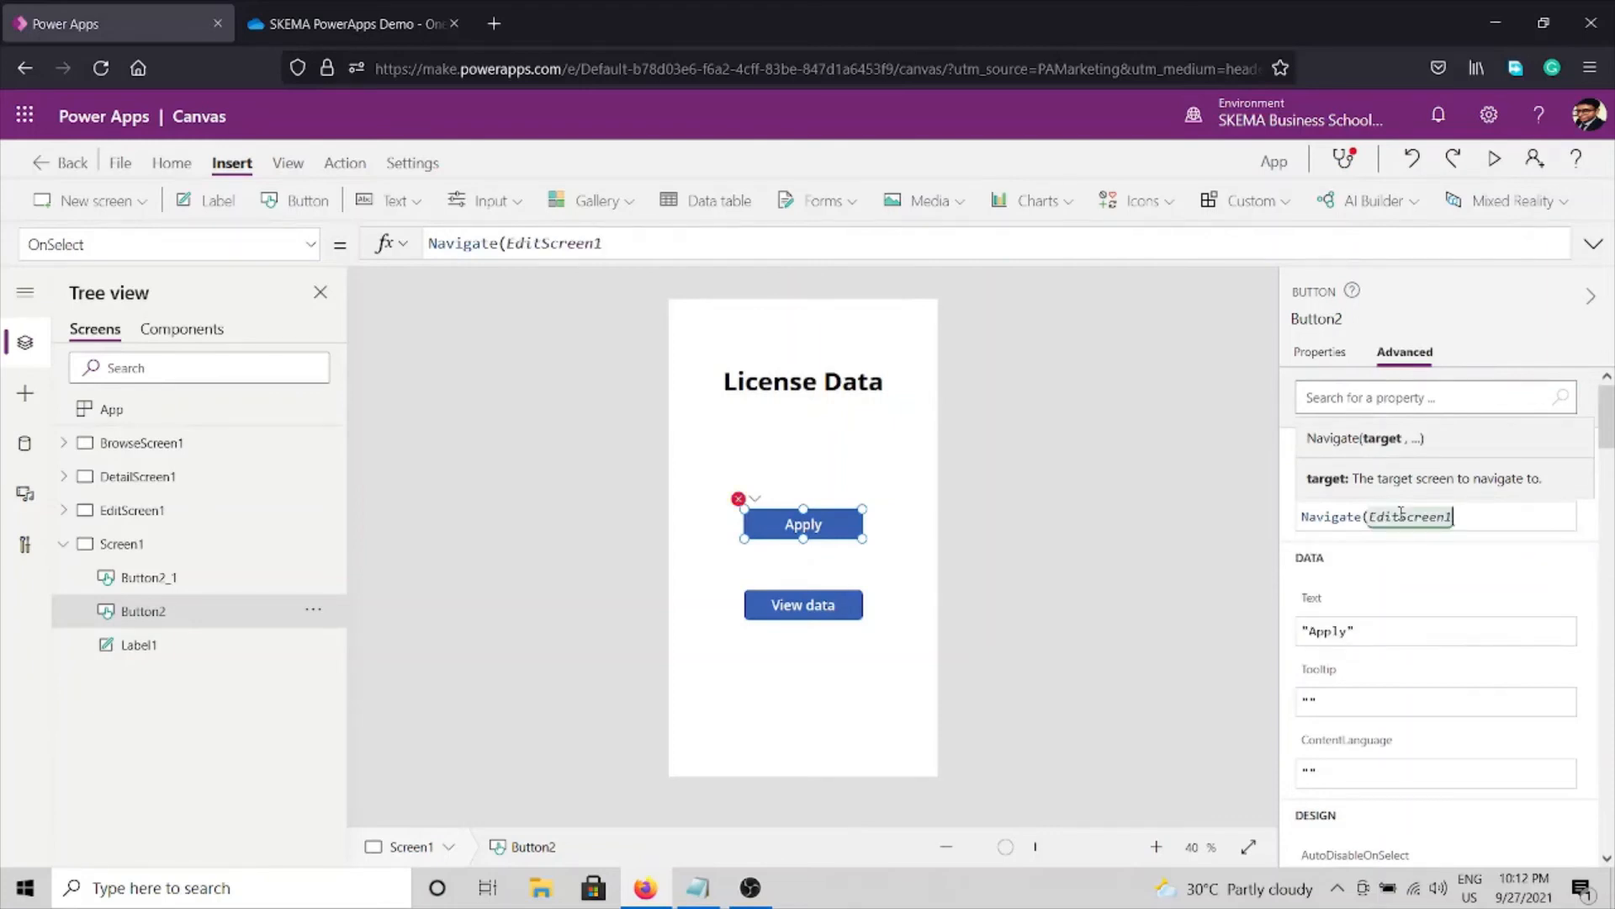
Set the View data button's OnSelect formula to Navigate(BrowseScreen1).
click(1103, 642)
click(788, 602)
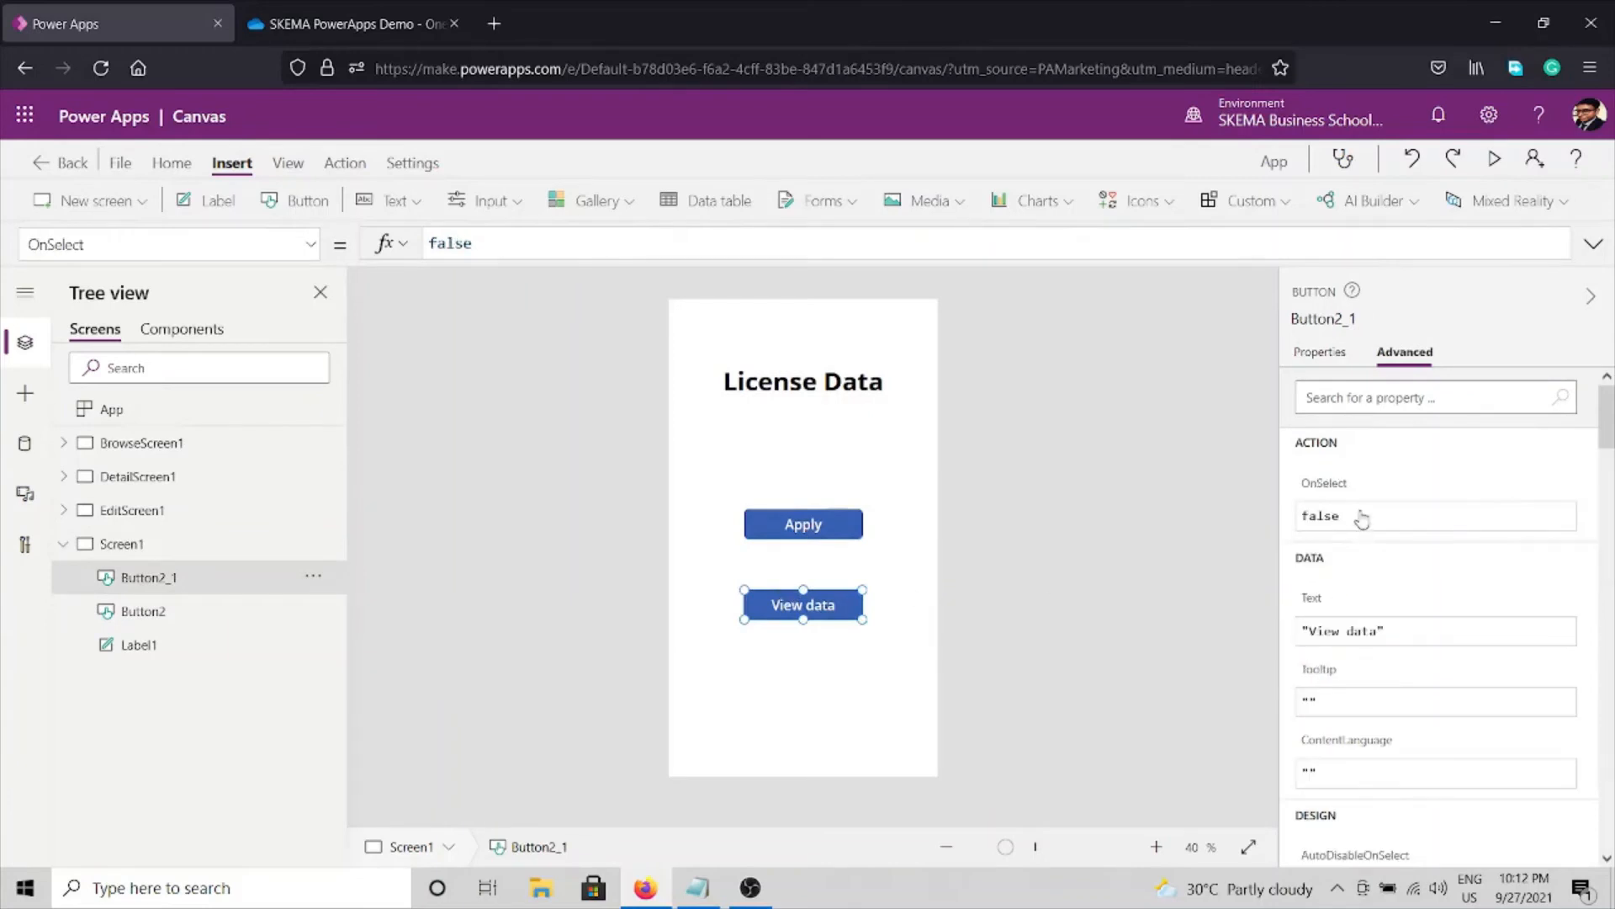
click(1359, 511)
key(ctrl+a)
text(Navi)
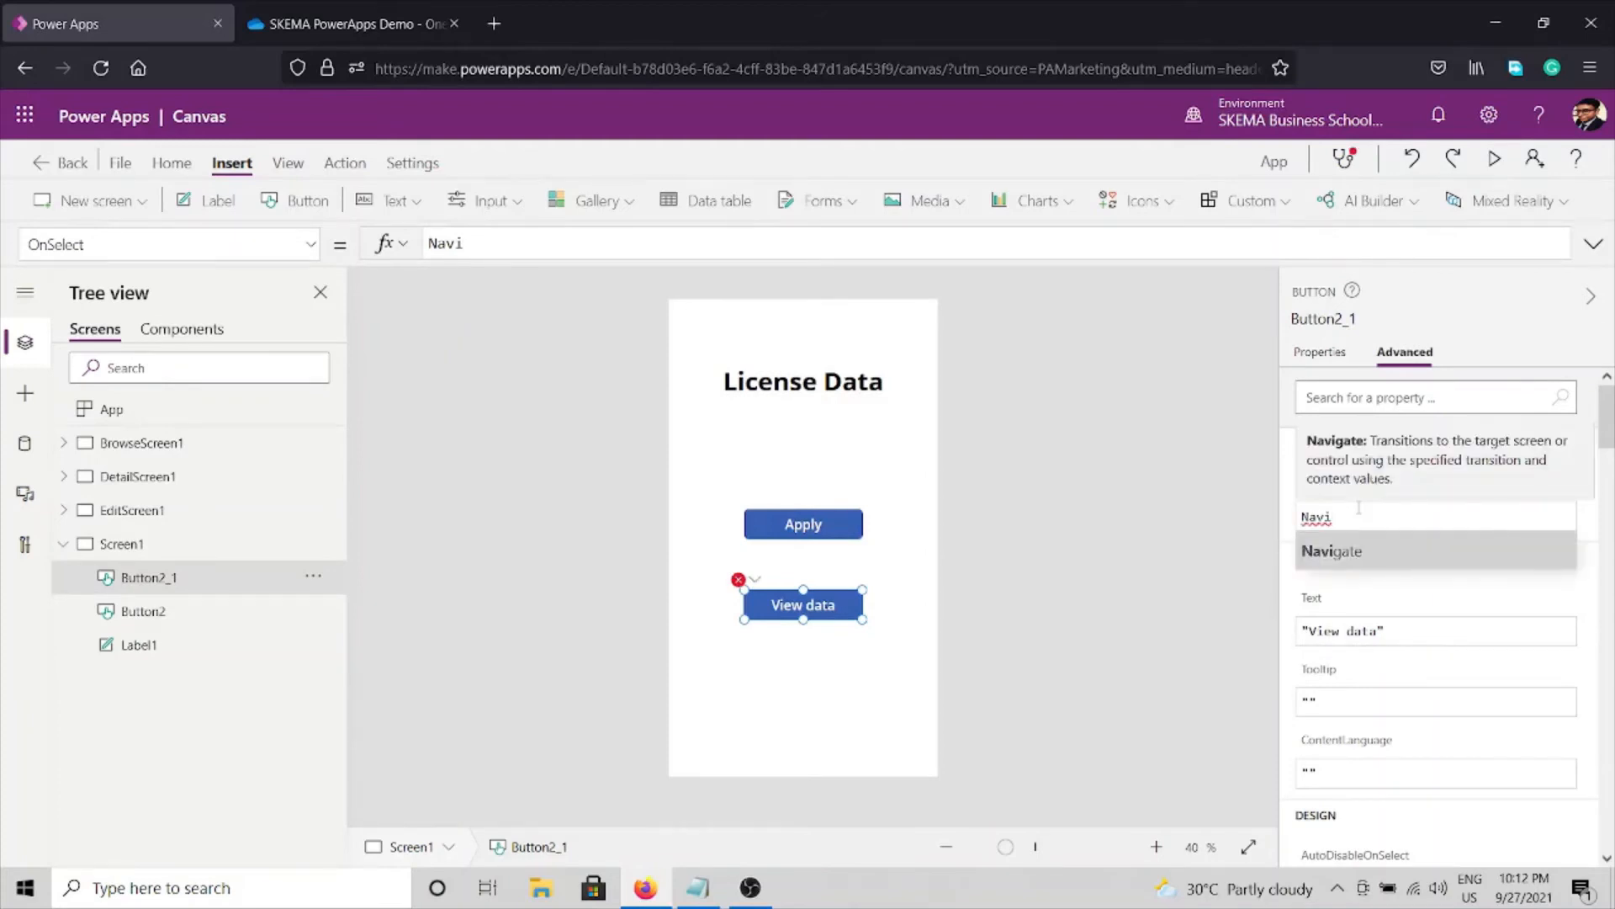
text(gate()
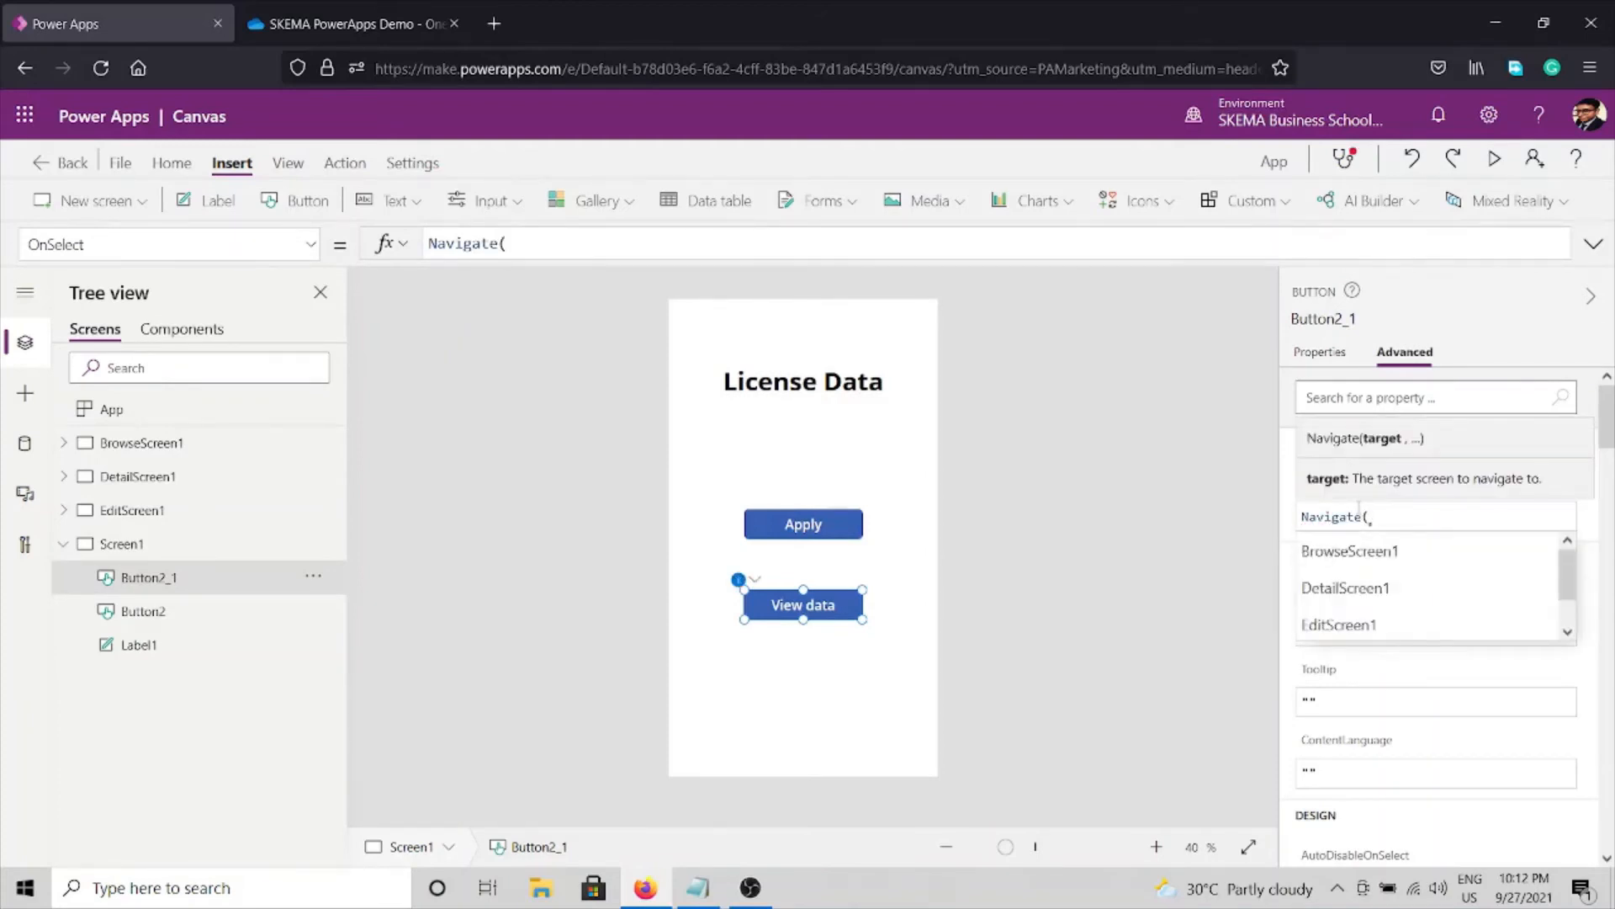
key(Down)
key(Down)
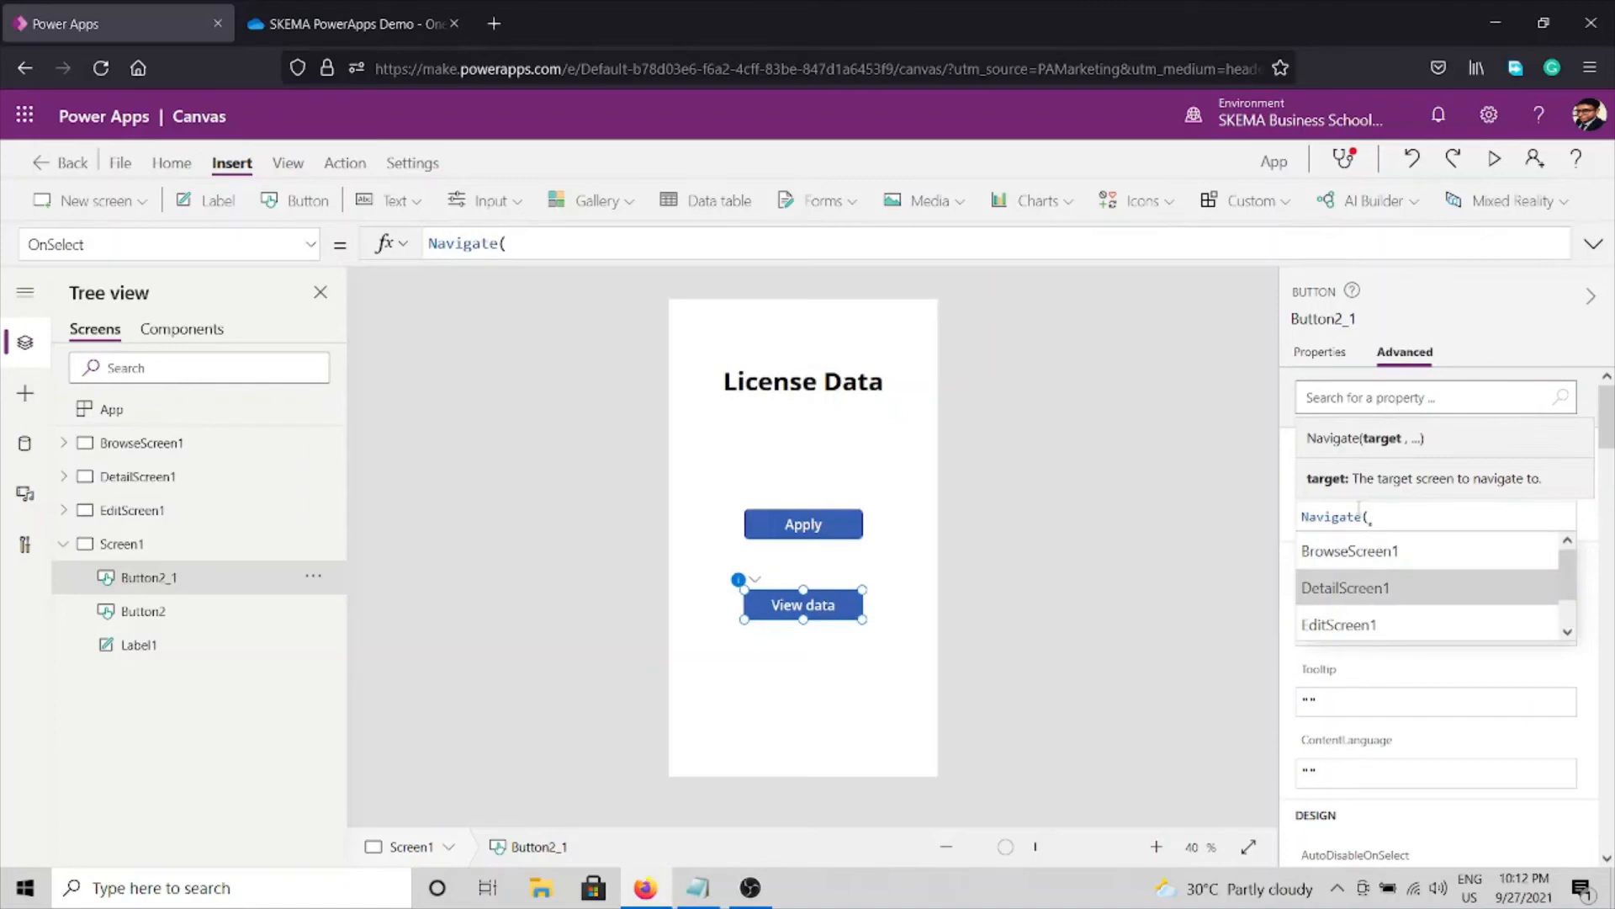
key(Up)
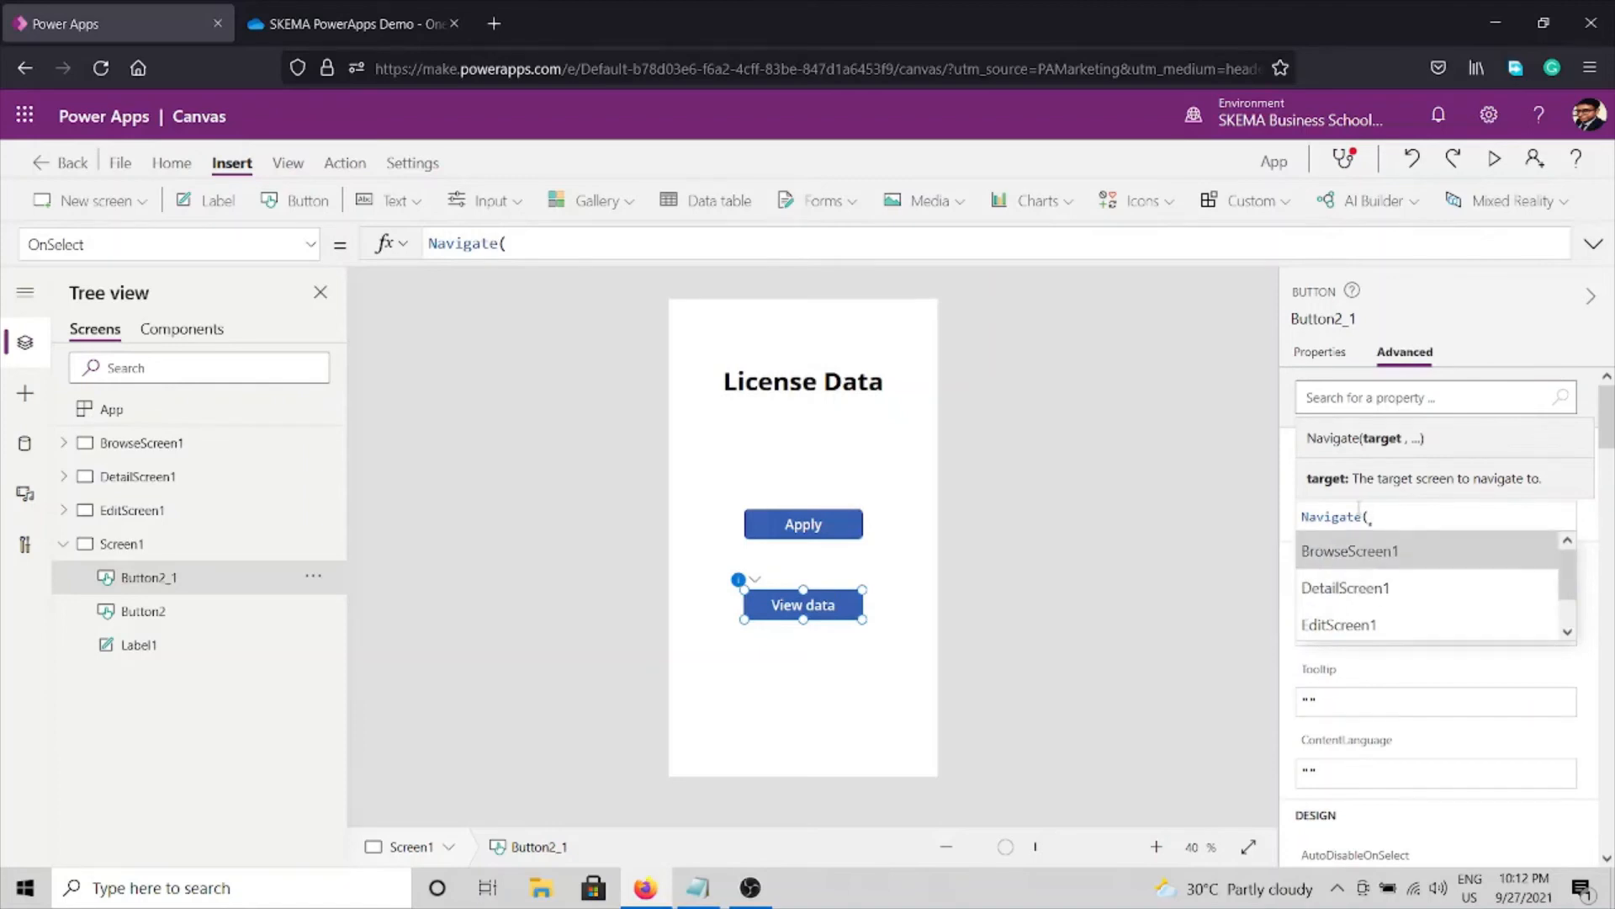
key(Tab)
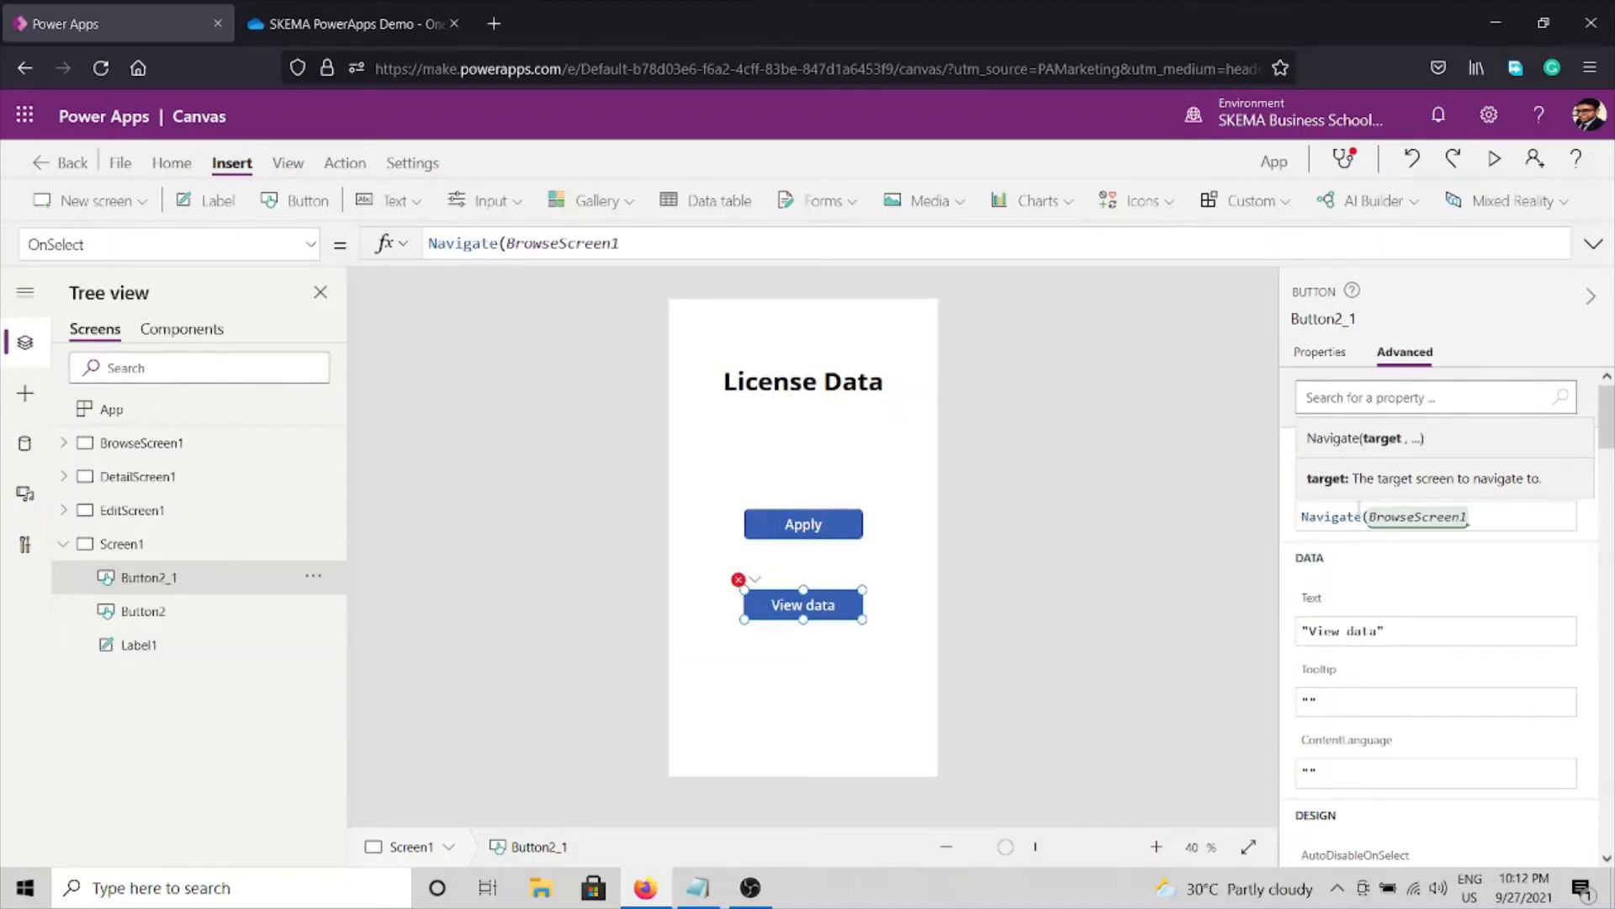
text())
click(1129, 683)
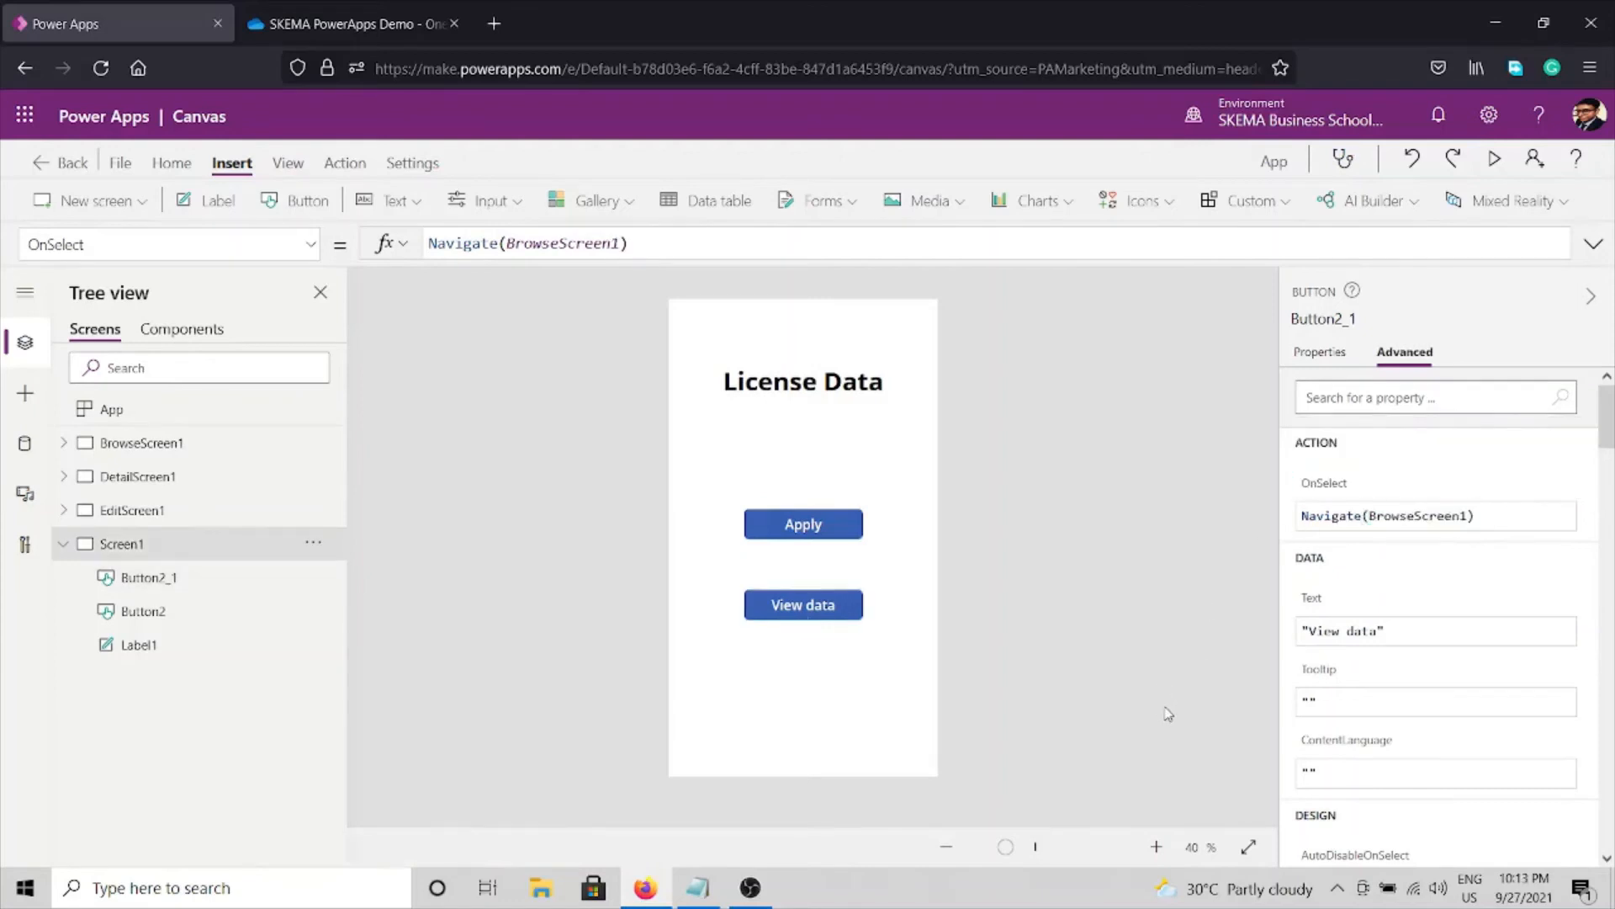
click(63, 544)
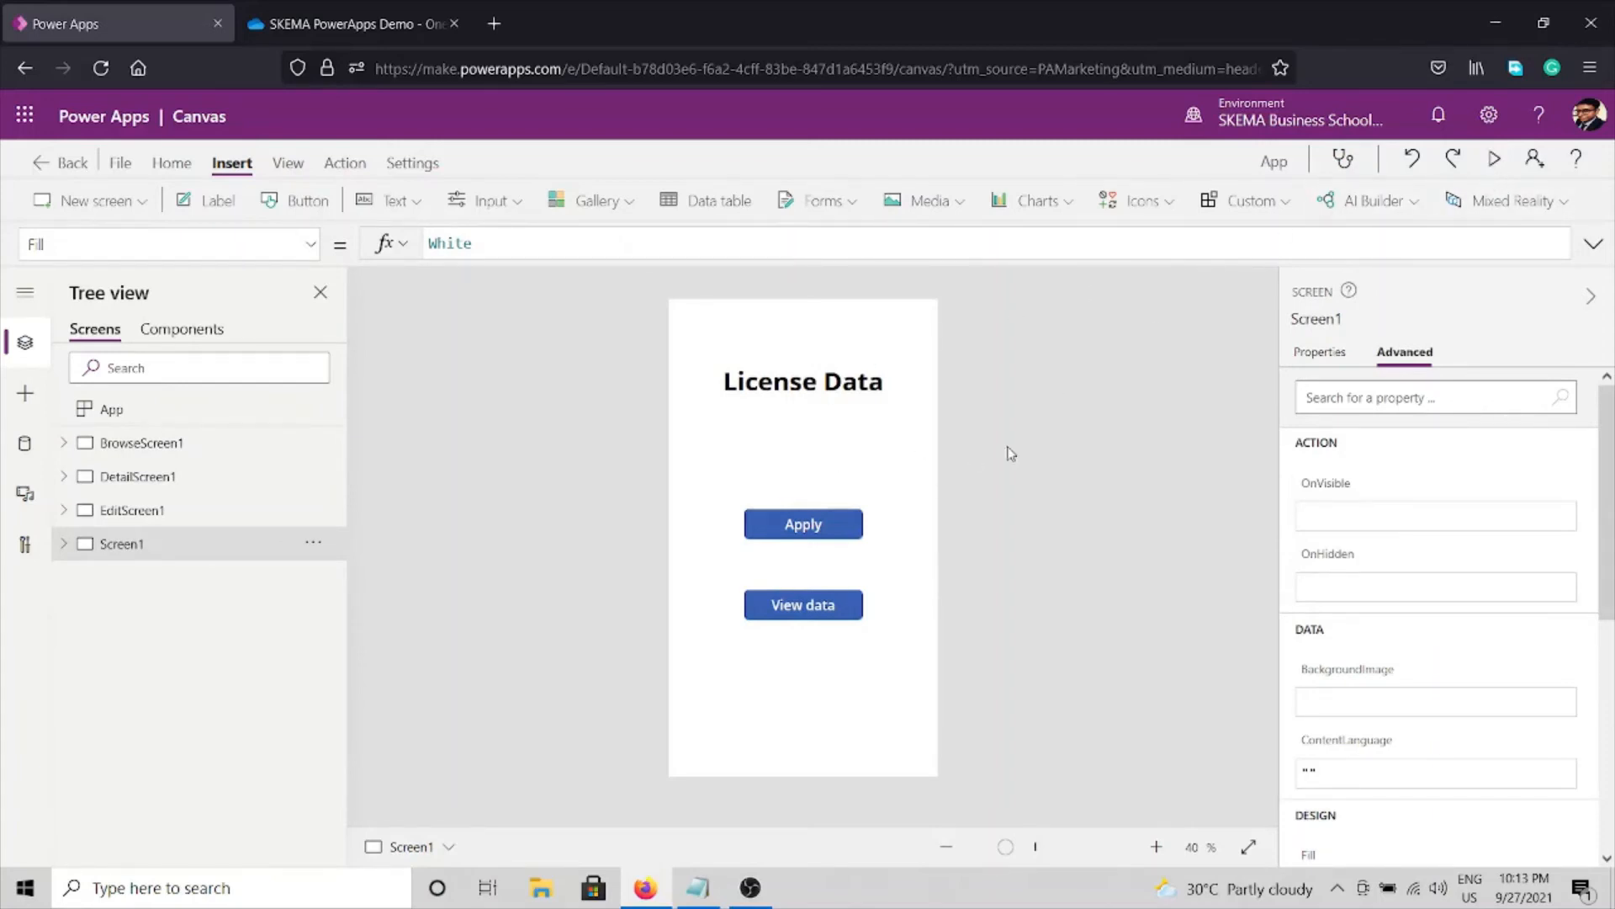
Highlight the Step 8 note in Notepad about adding Home buttons to non-home screens, then minimize Notepad.
click(683, 902)
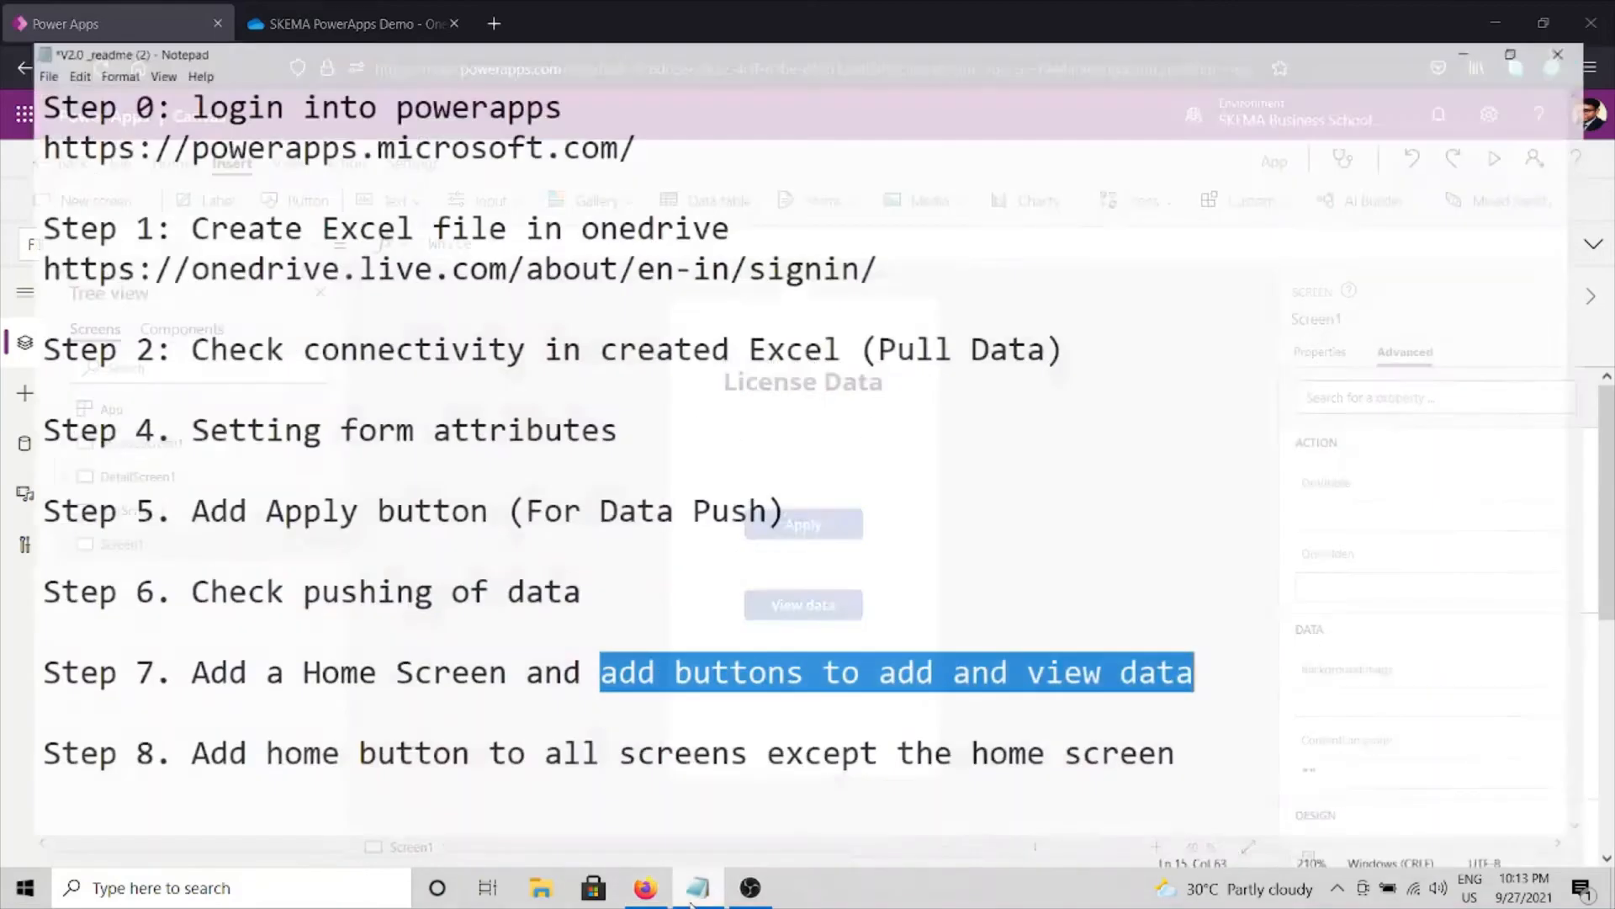
drag(166, 741, 9, 699)
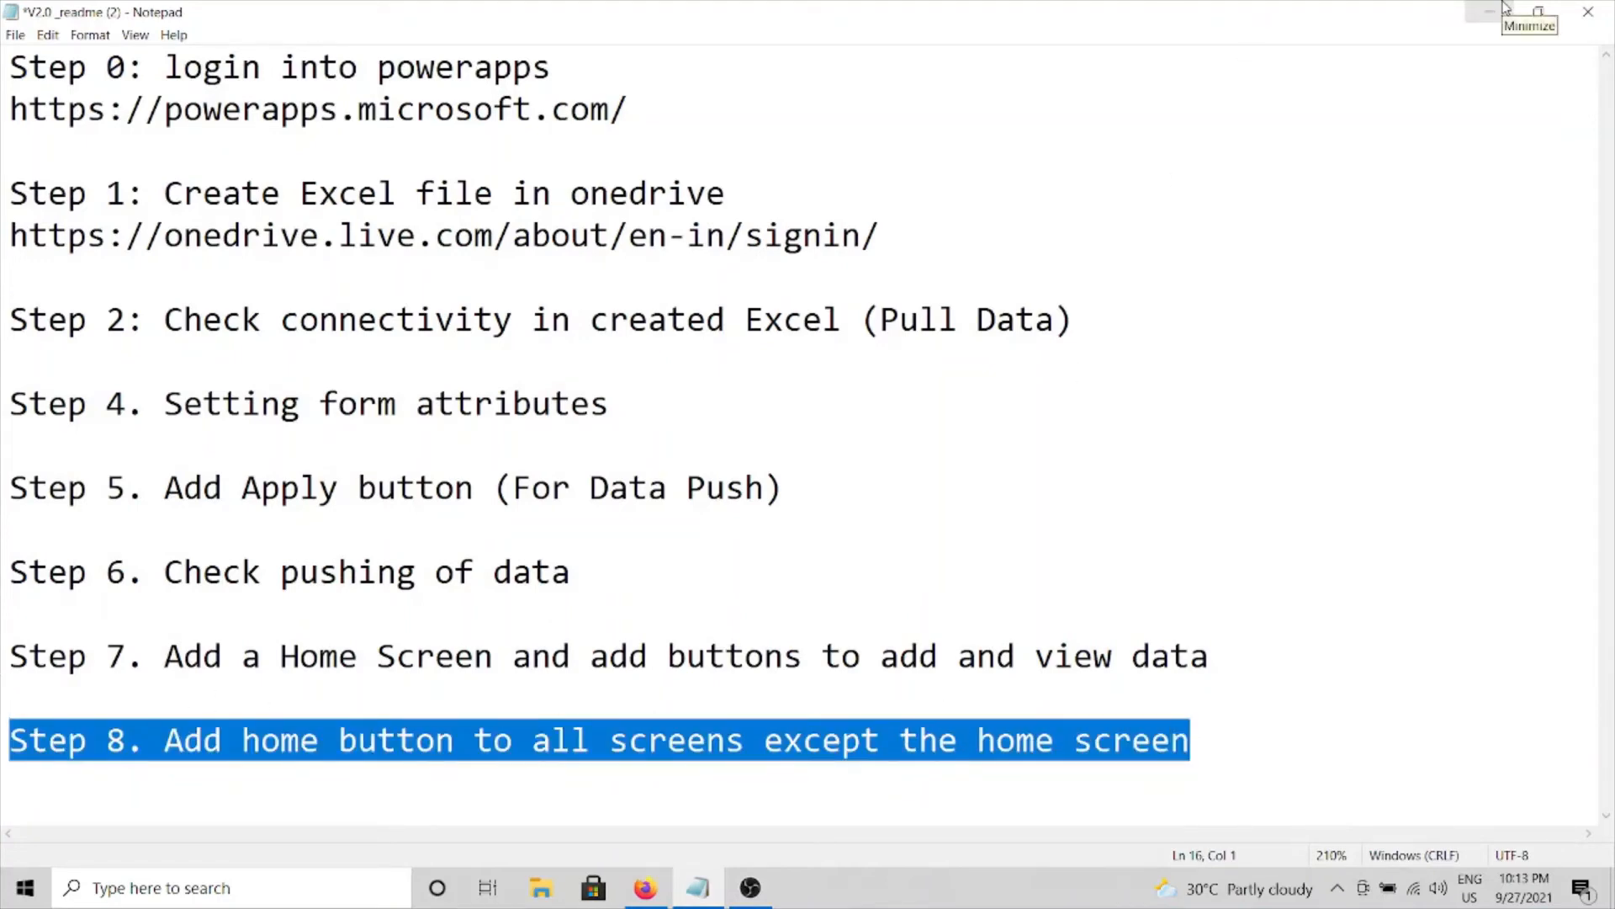
click(1505, 9)
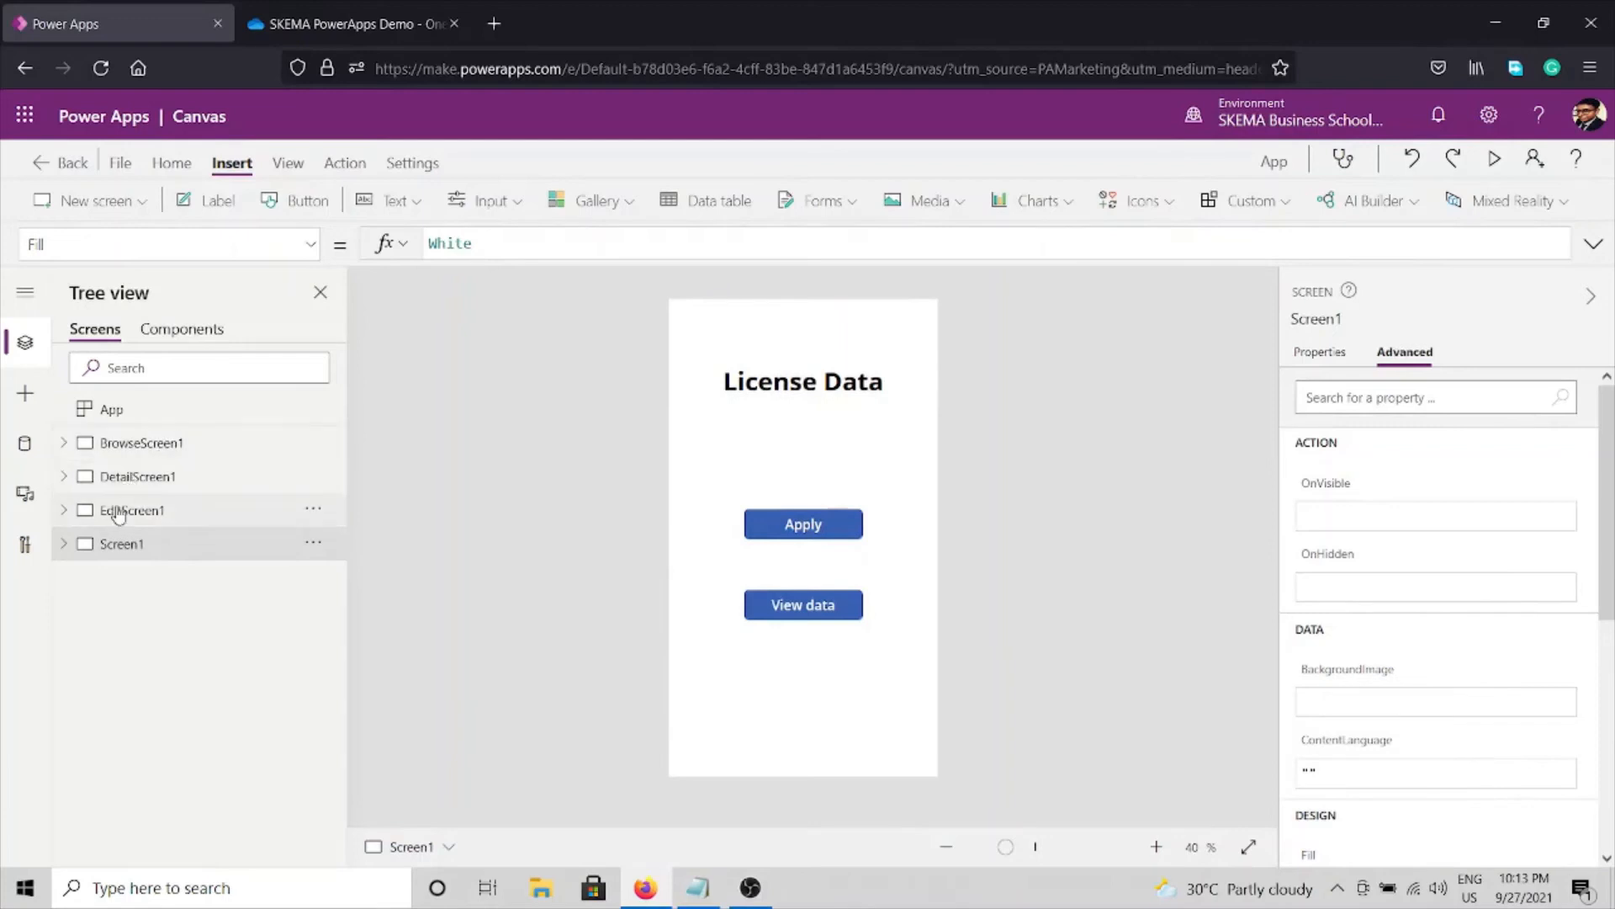
Insert a new button on EditScreen1 and place it just below the Apply button.
click(118, 510)
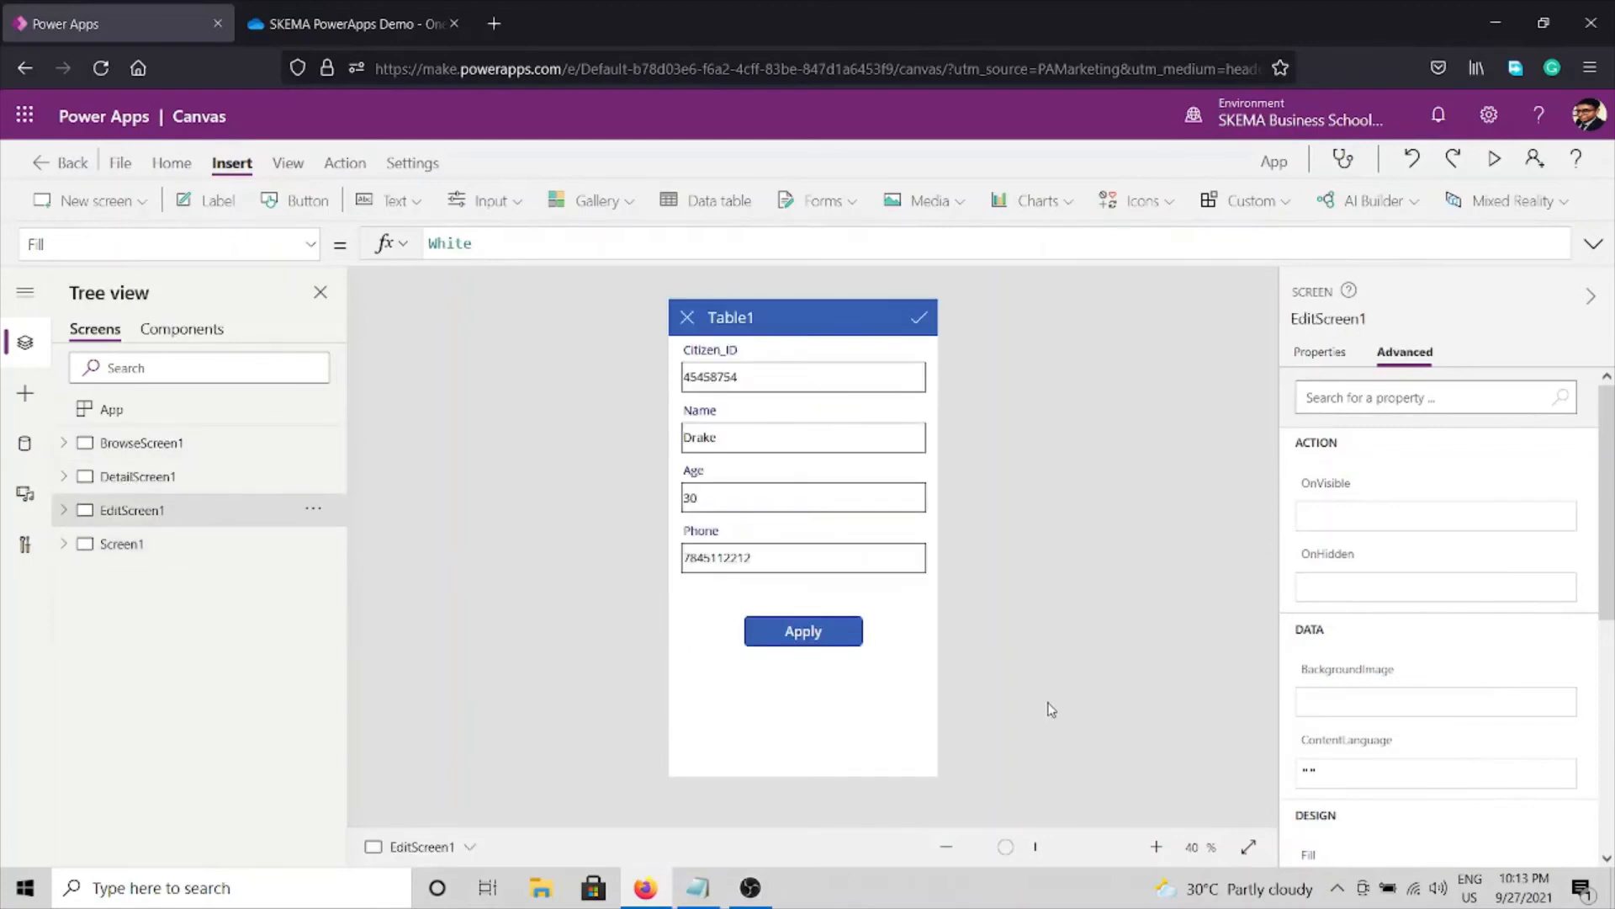
click(299, 202)
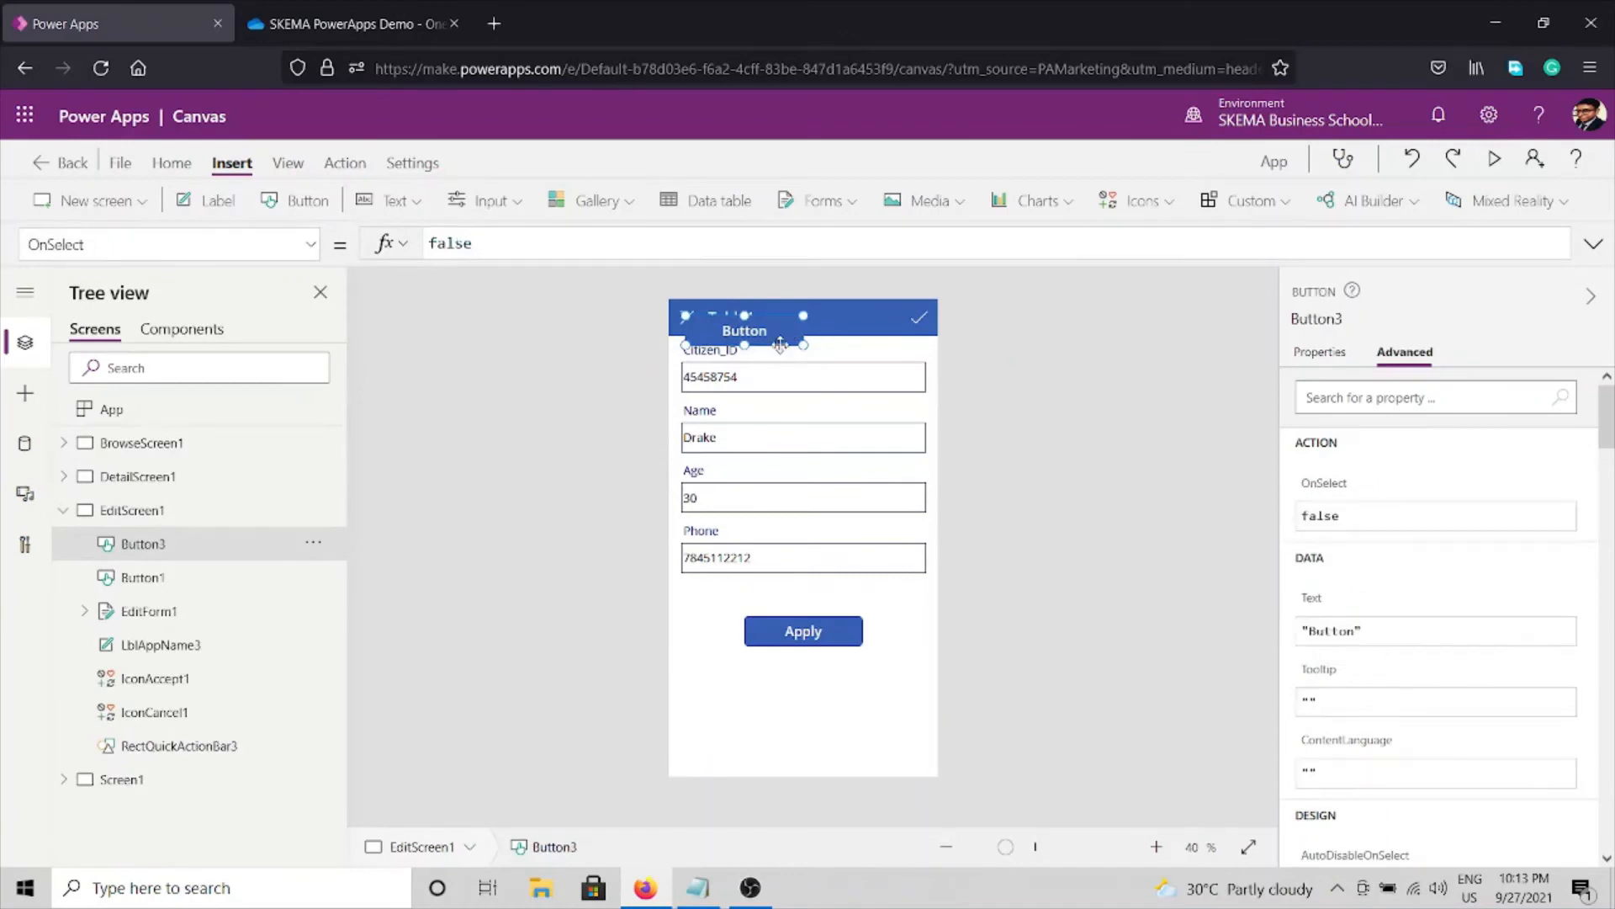
drag(781, 336, 790, 579)
drag(802, 732, 839, 717)
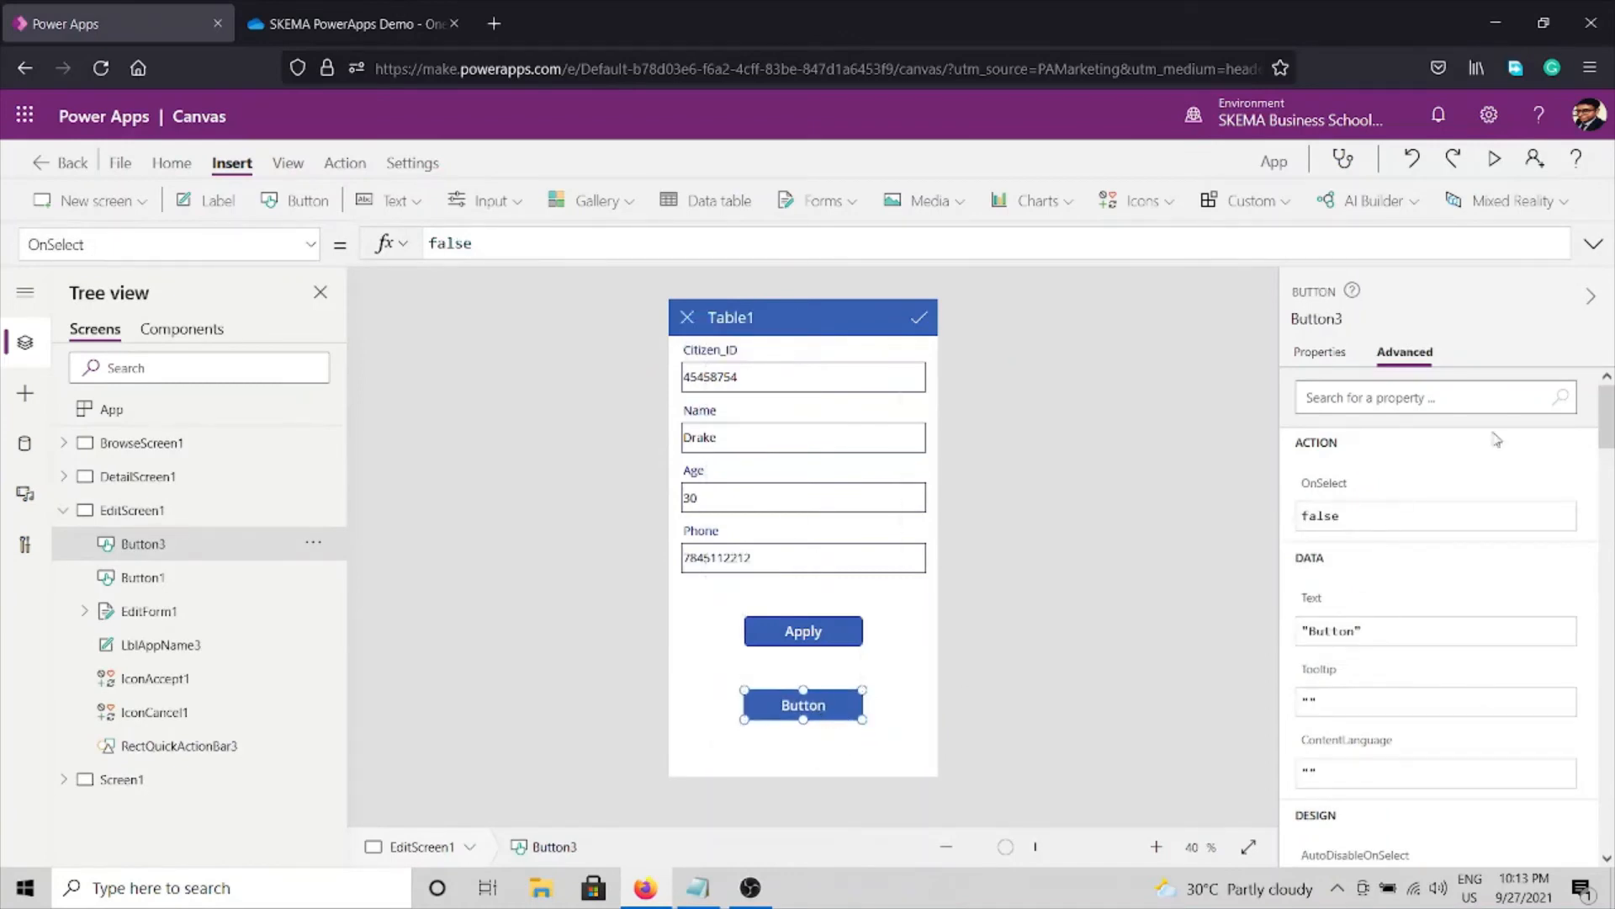
Change the new button's text label to Home.
click(1321, 354)
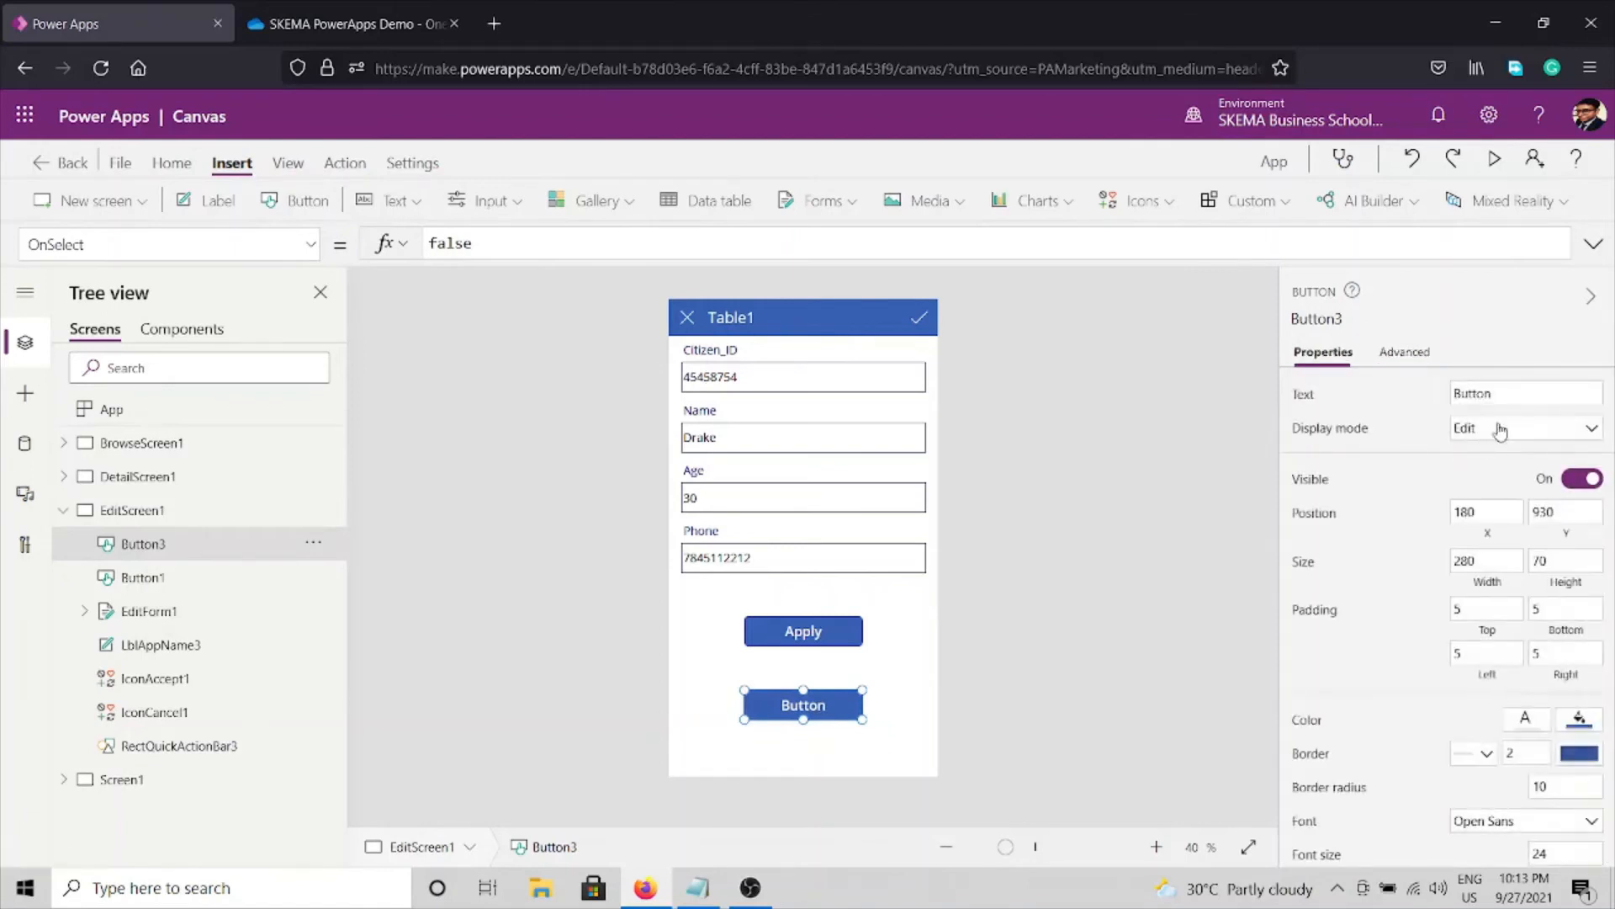
click(1501, 391)
key(ctrl+a)
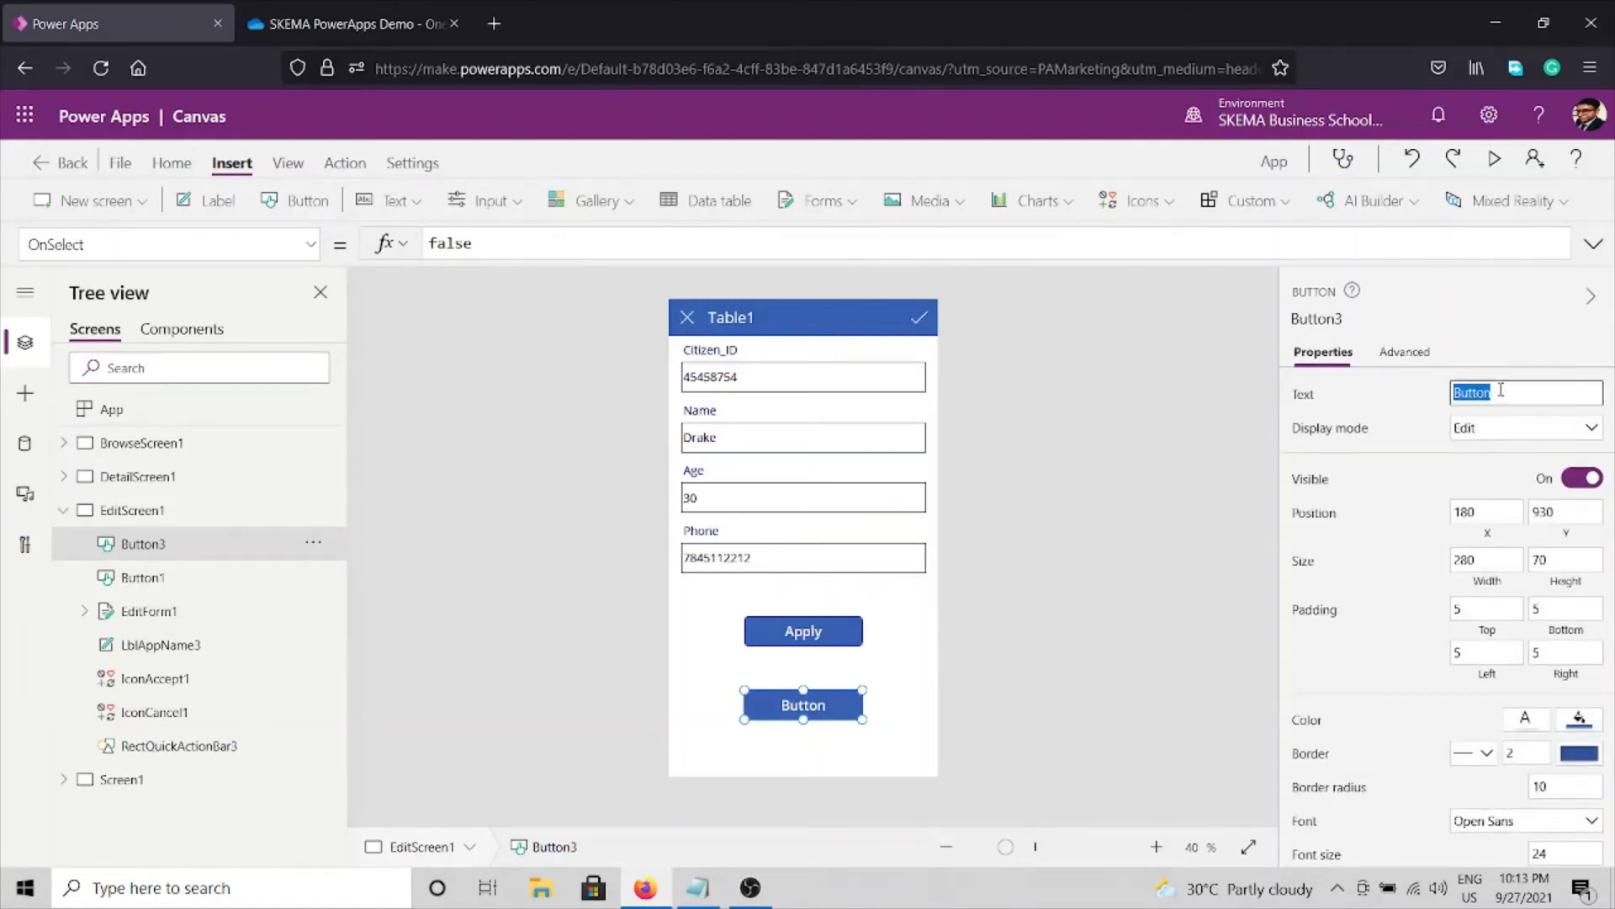
text(HC)
click(1064, 600)
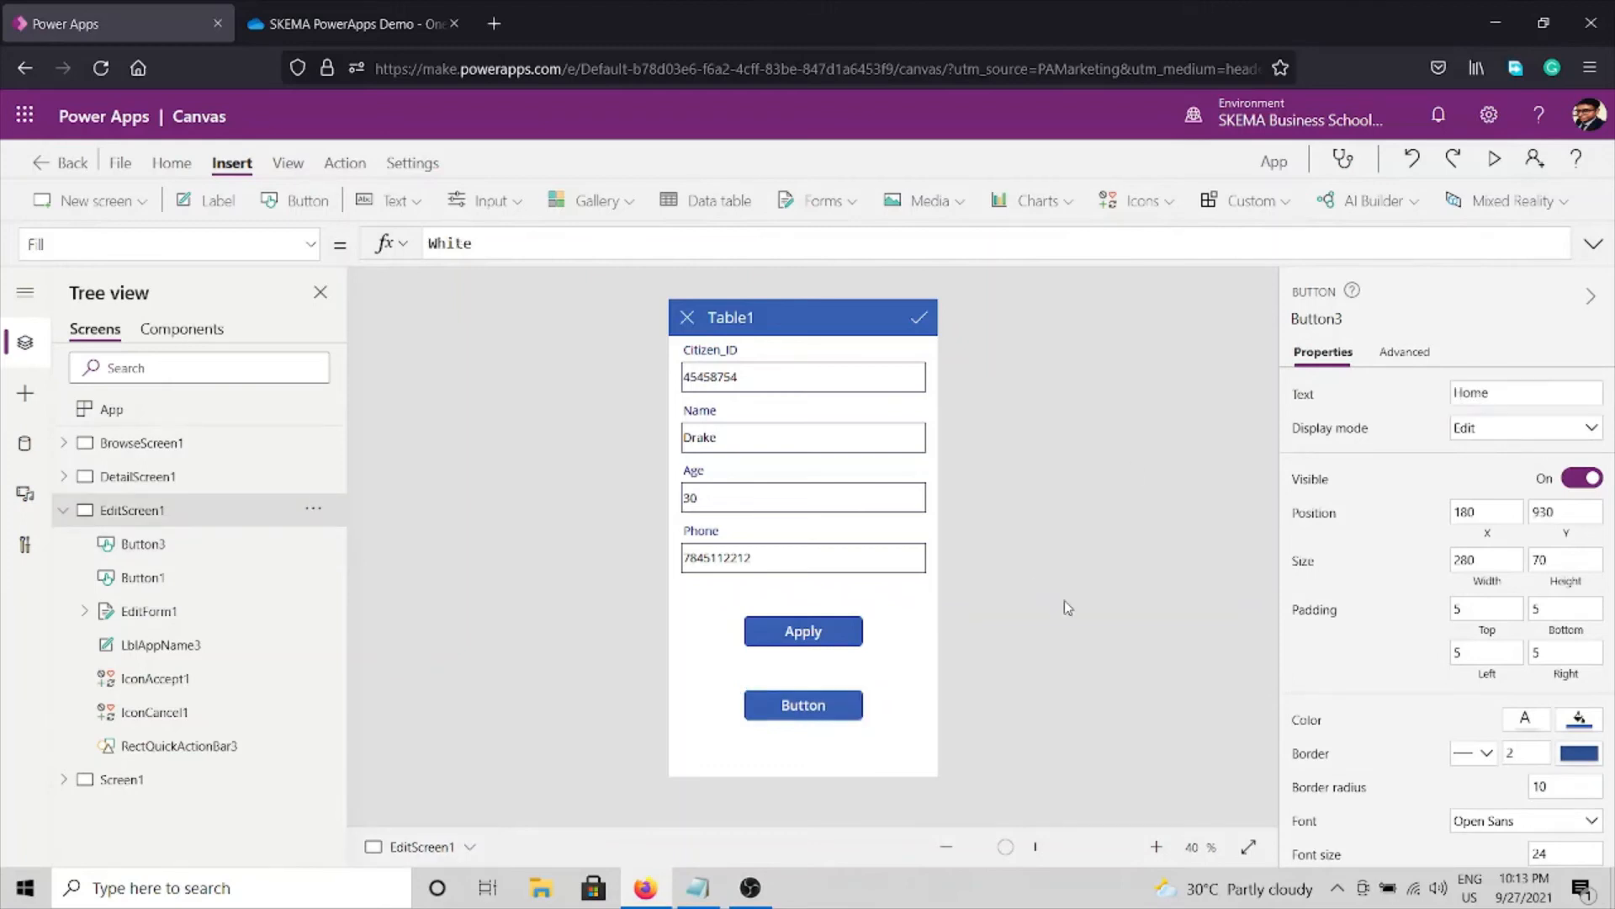
Copy the Home button for reuse on the other screens.
click(857, 710)
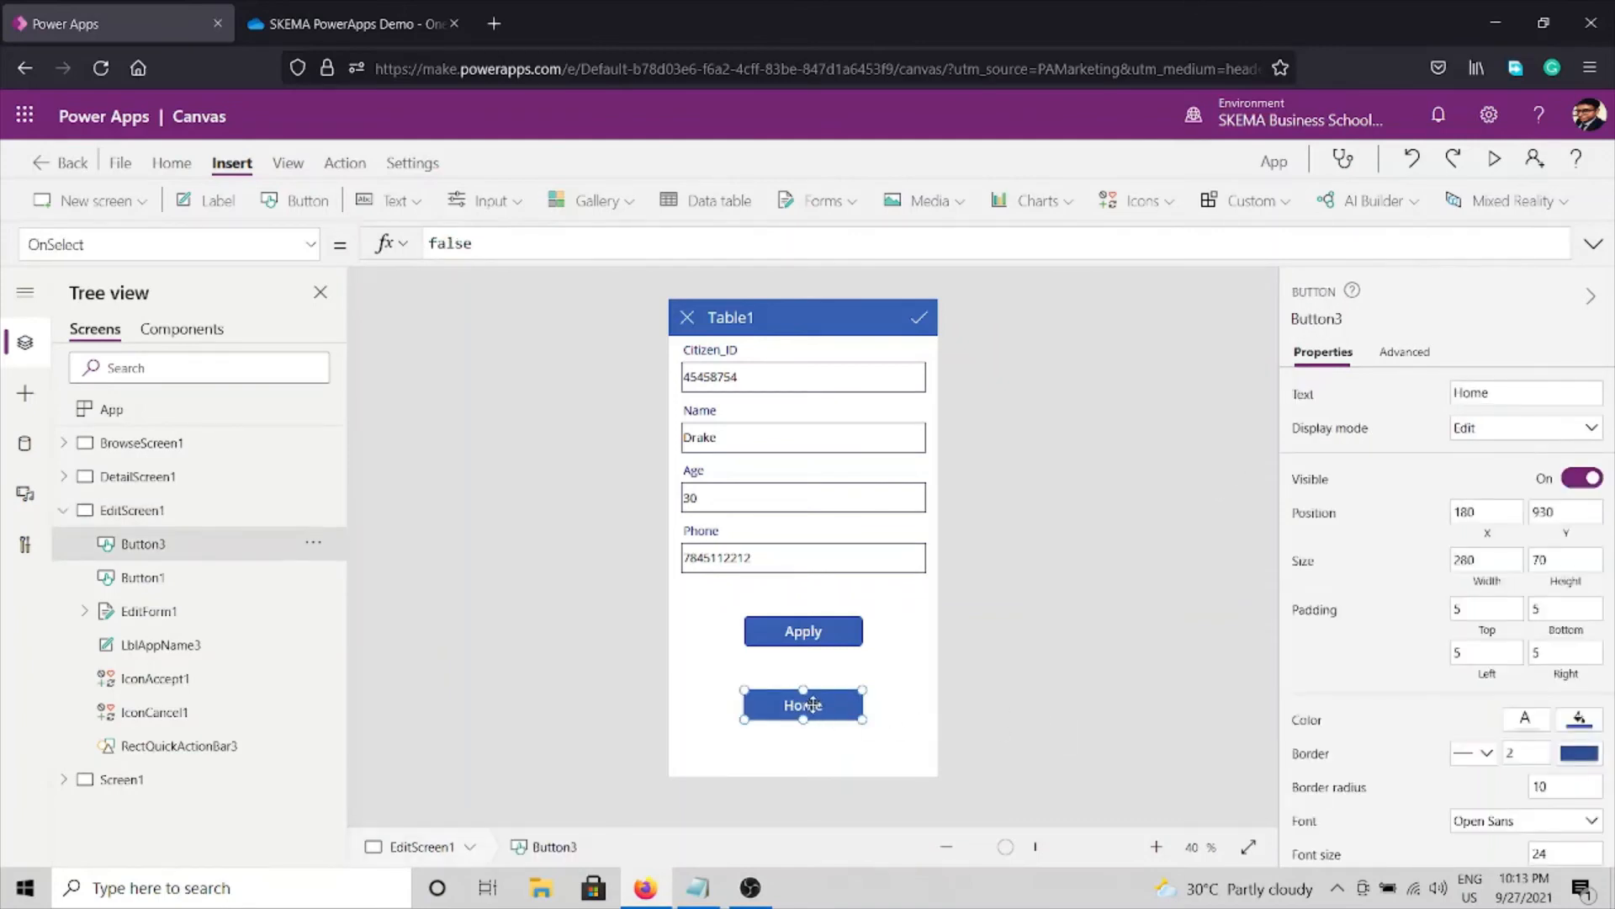
right_click(814, 707)
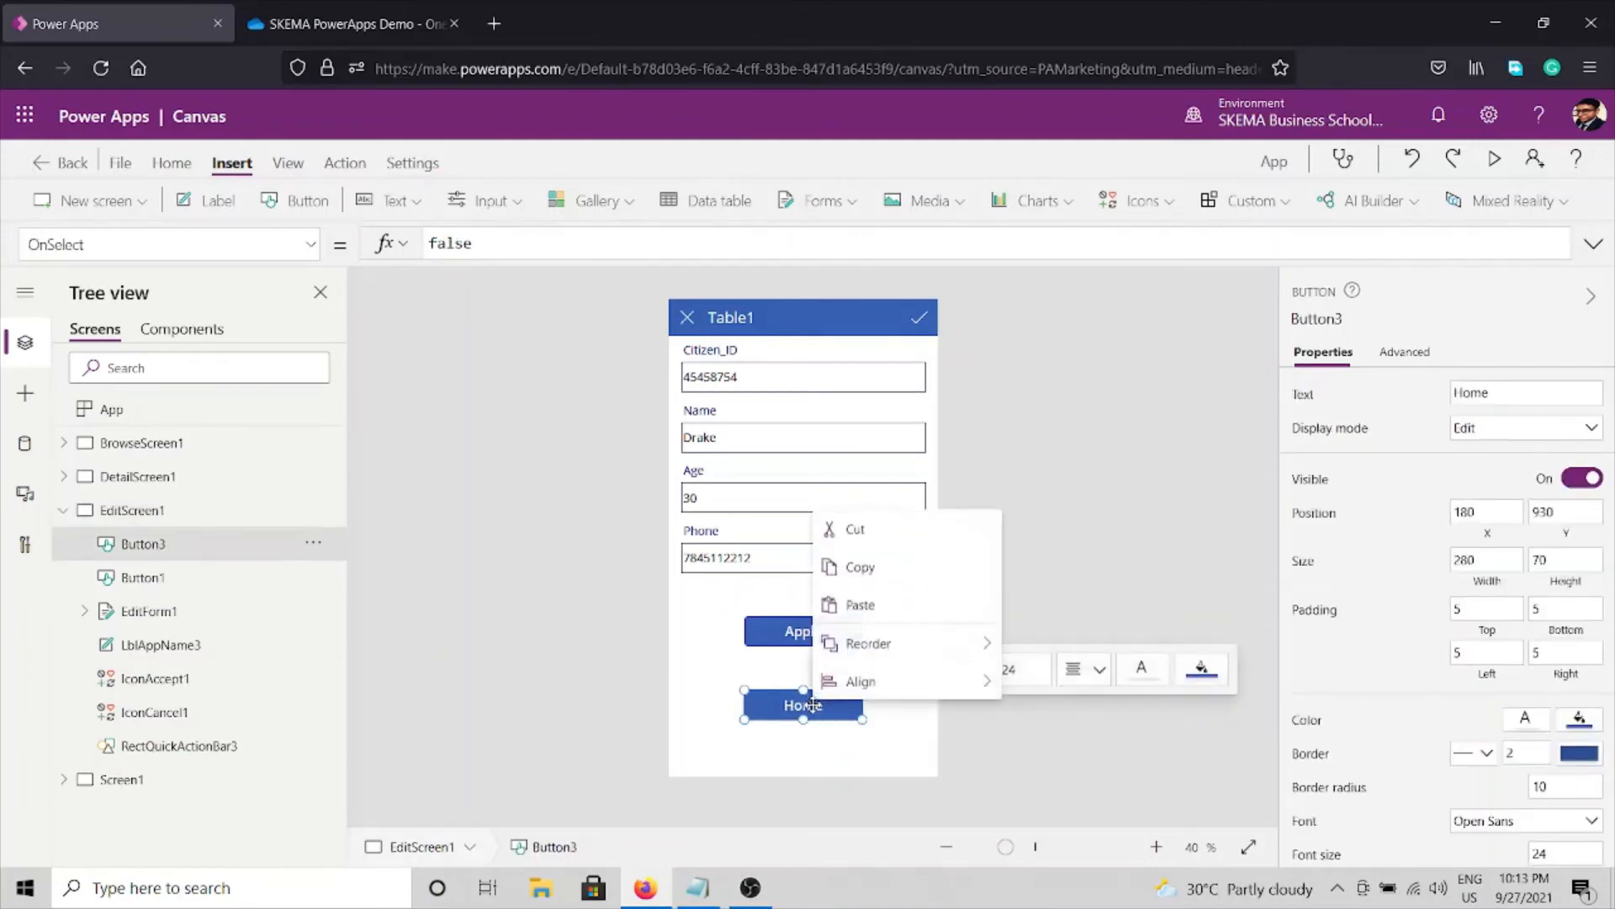
click(860, 568)
click(422, 598)
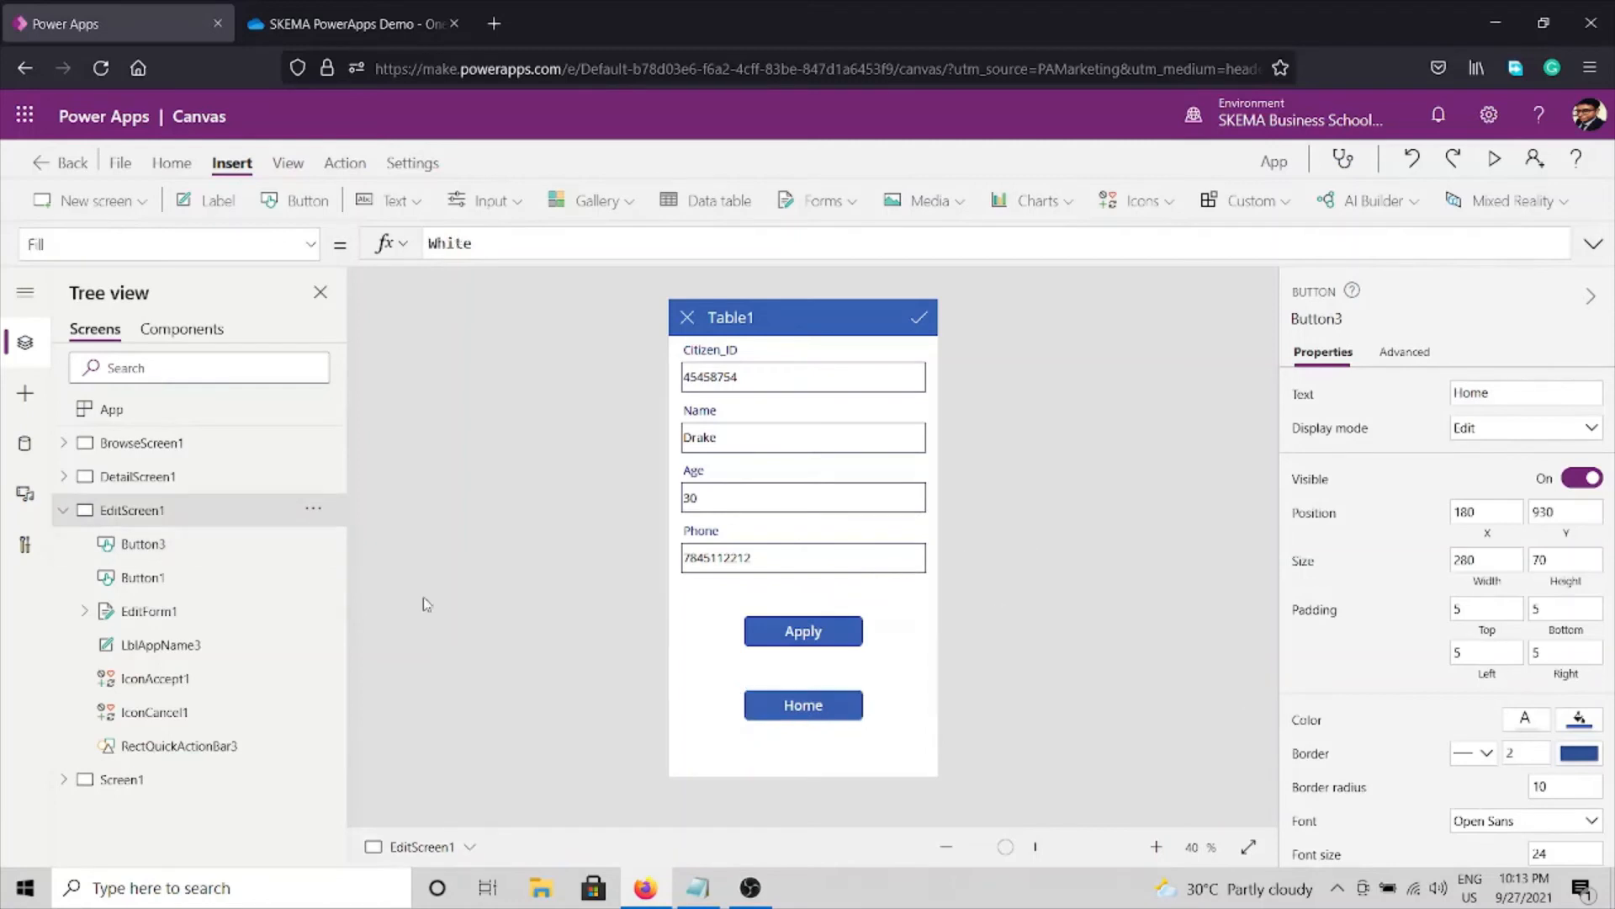
Paste the Home button onto BrowseScreen1 and DetailScreen1.
click(126, 447)
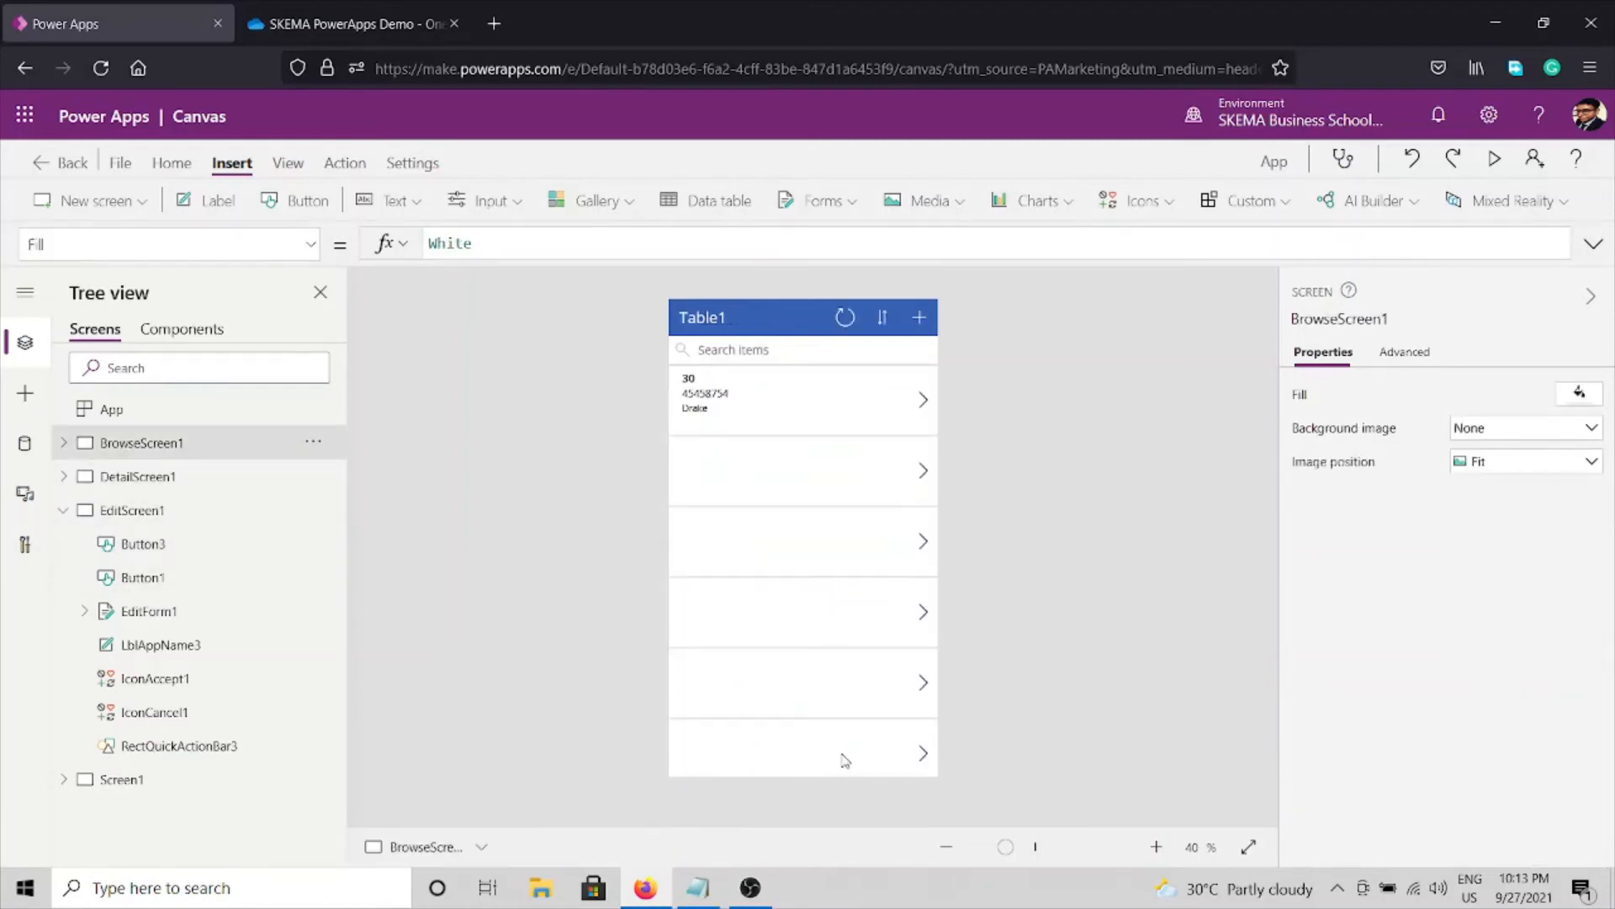
key(ctrl+v)
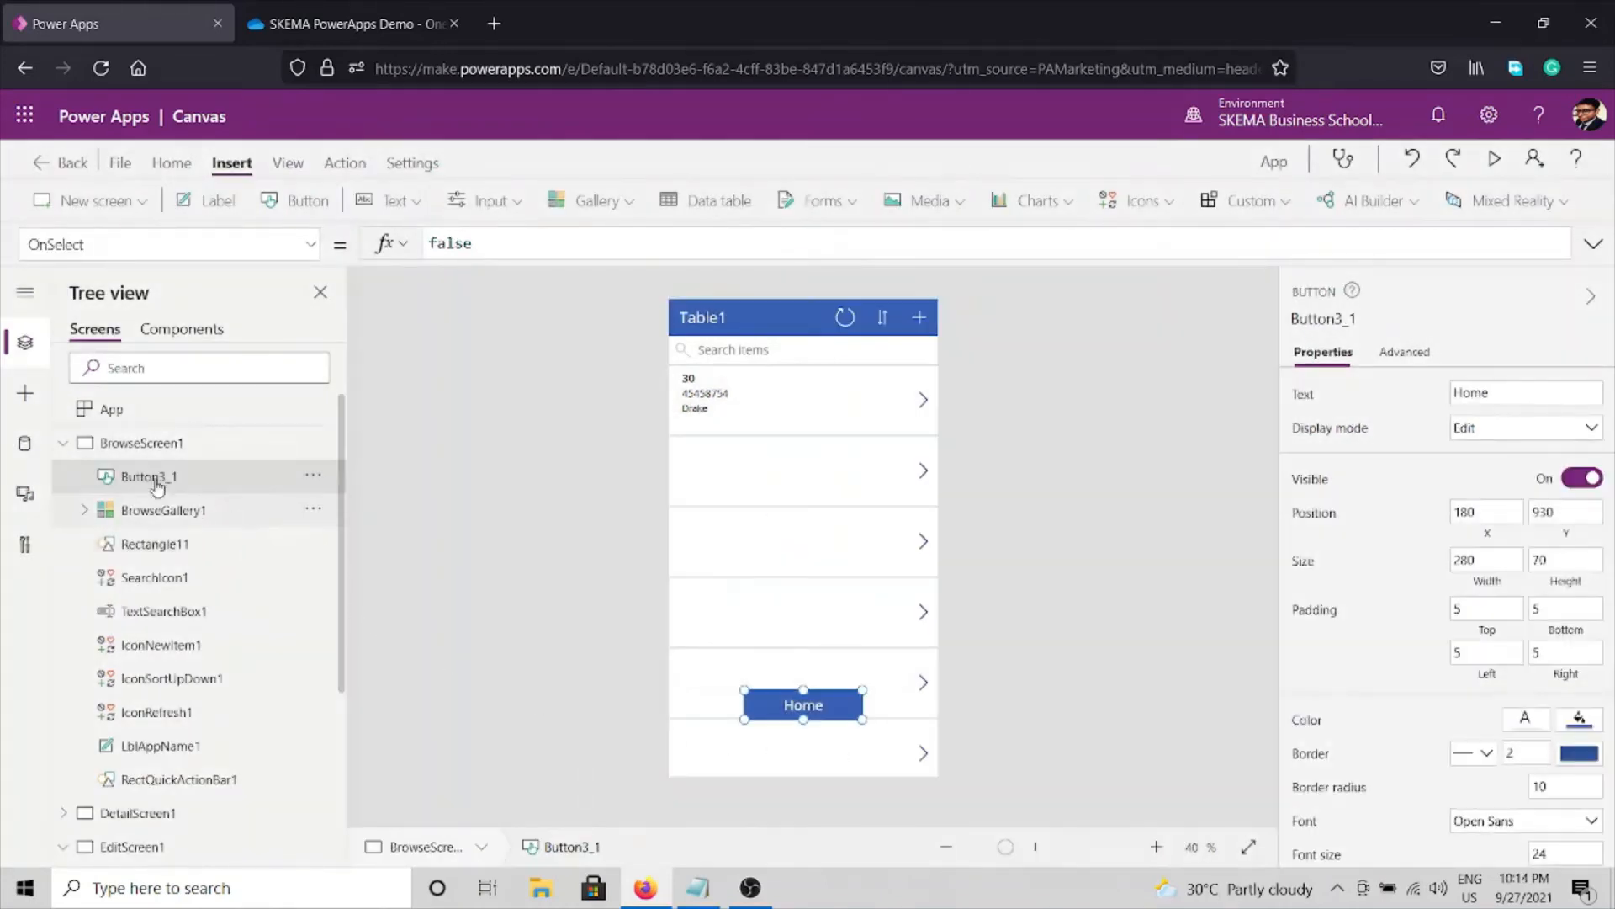
click(65, 444)
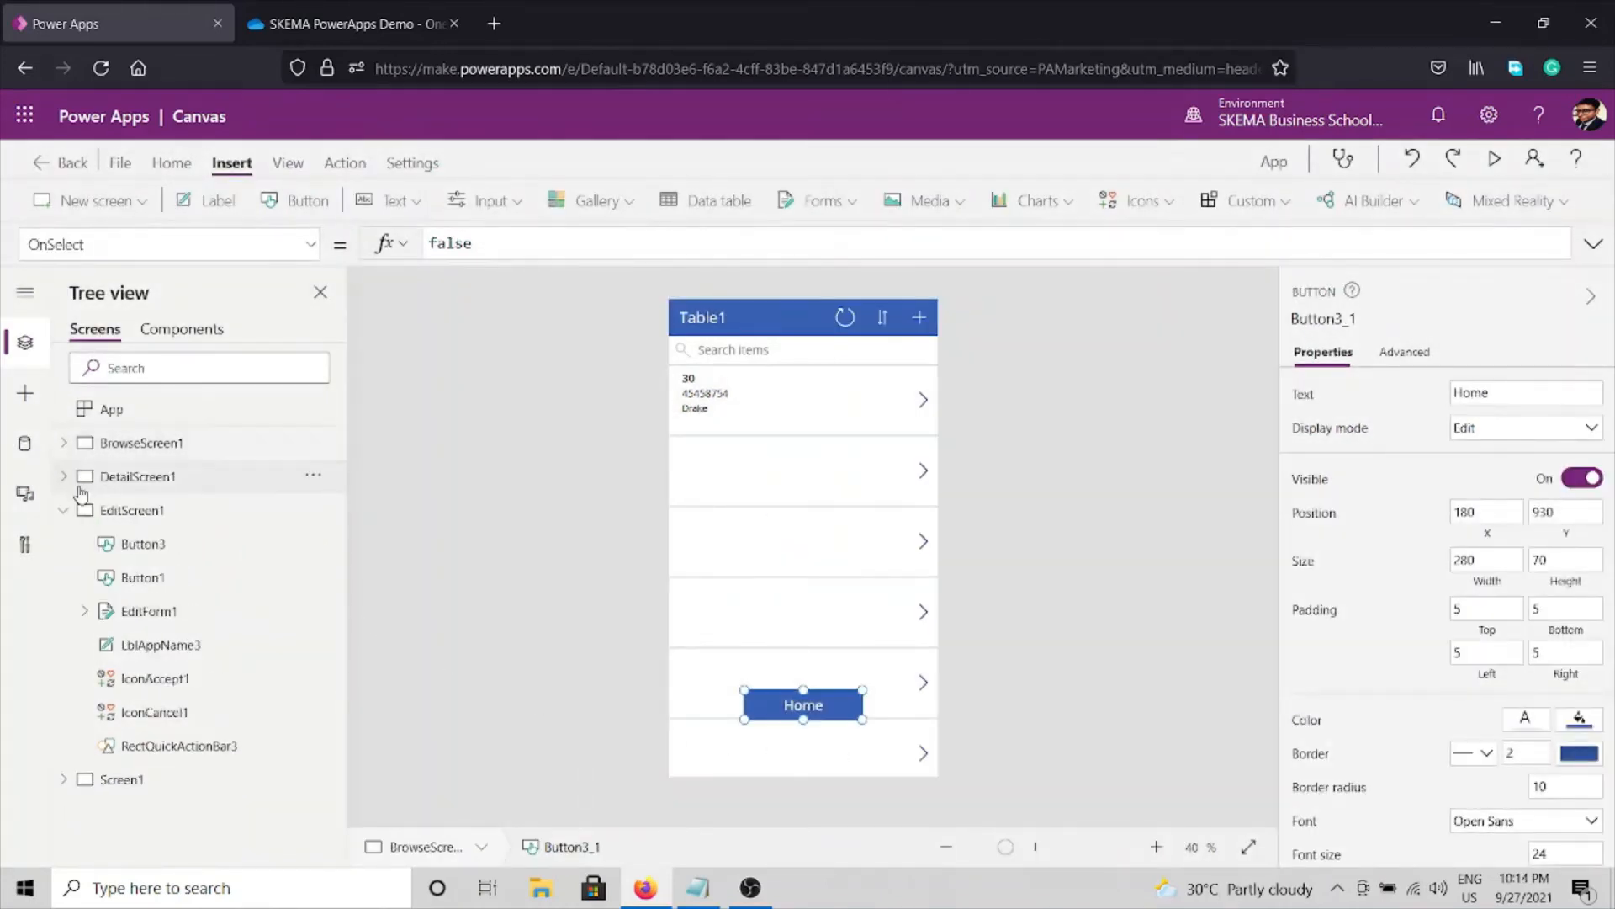
click(83, 487)
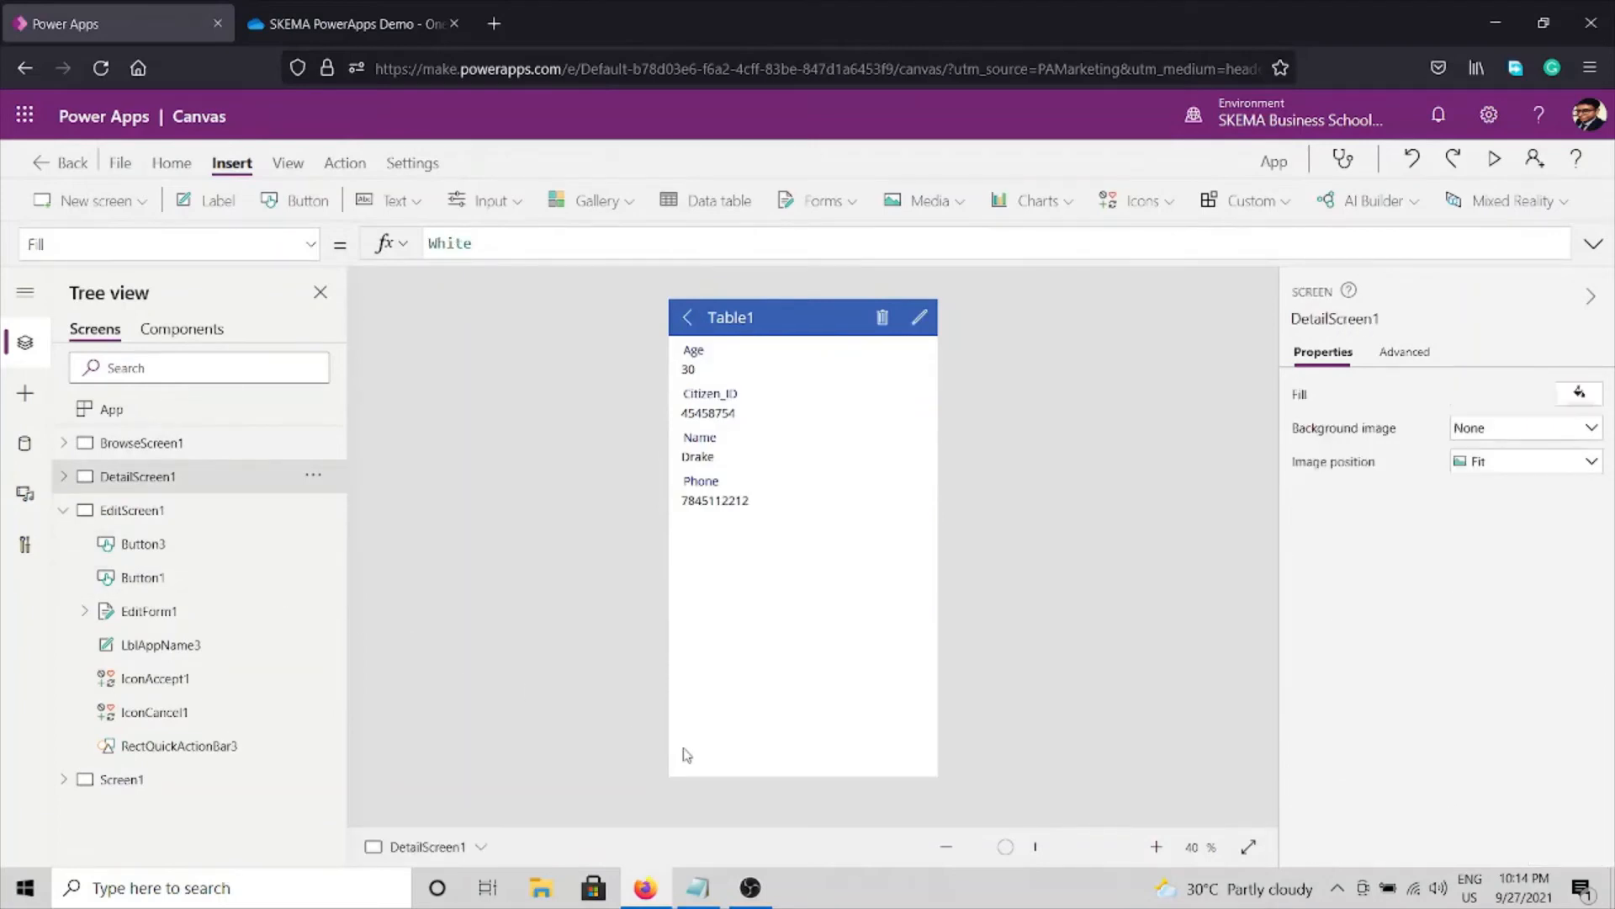
key(ctrl+v)
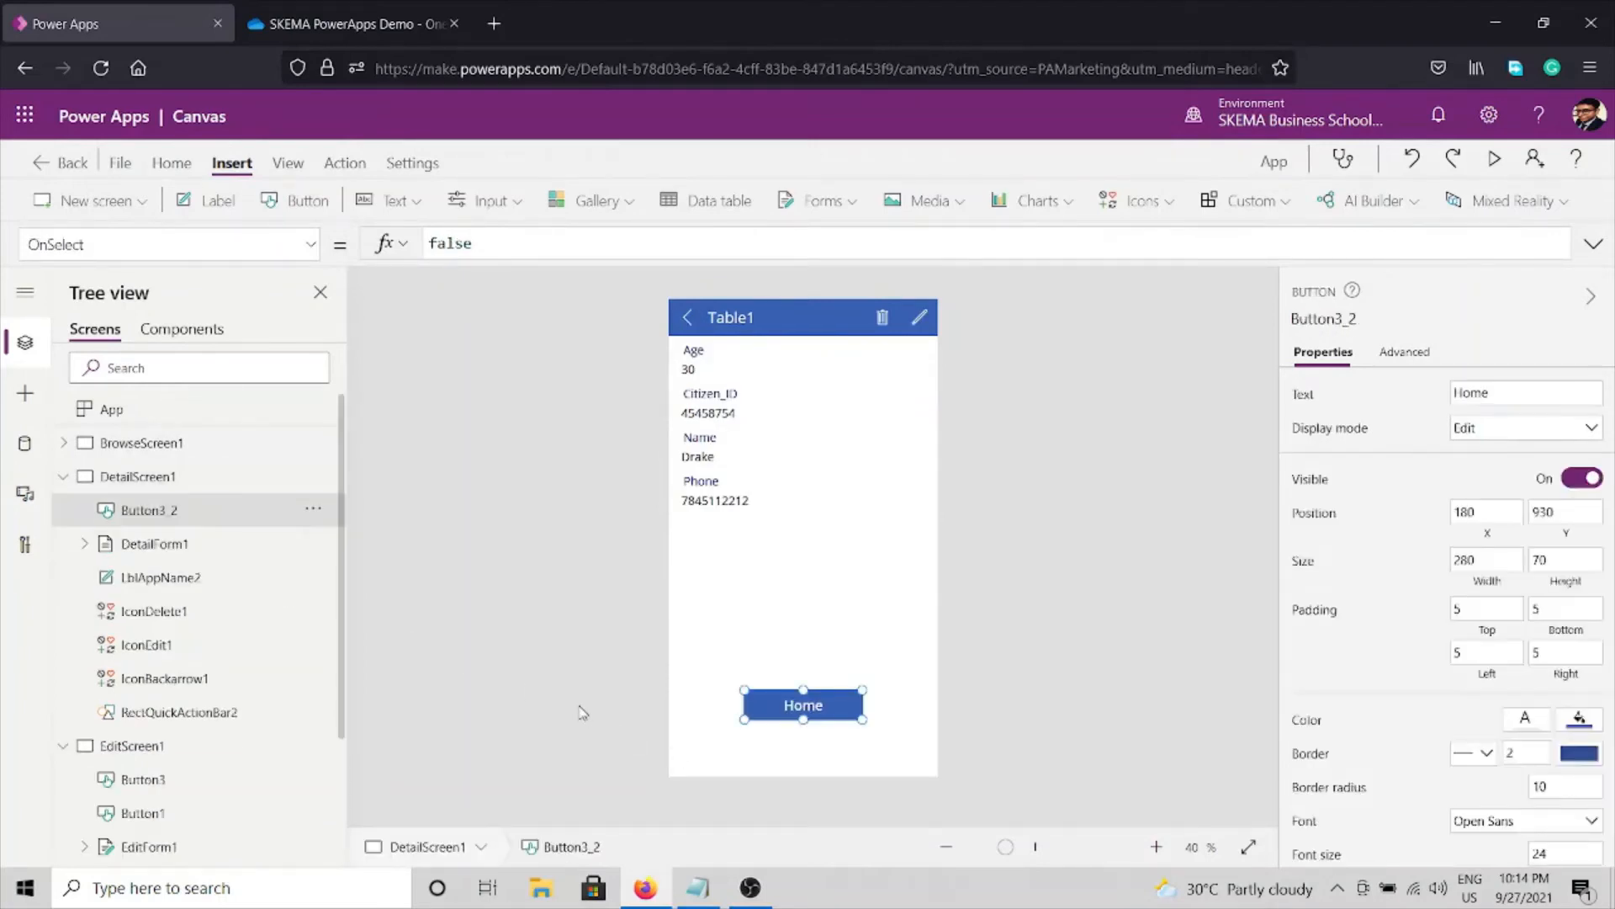
click(98, 488)
click(64, 476)
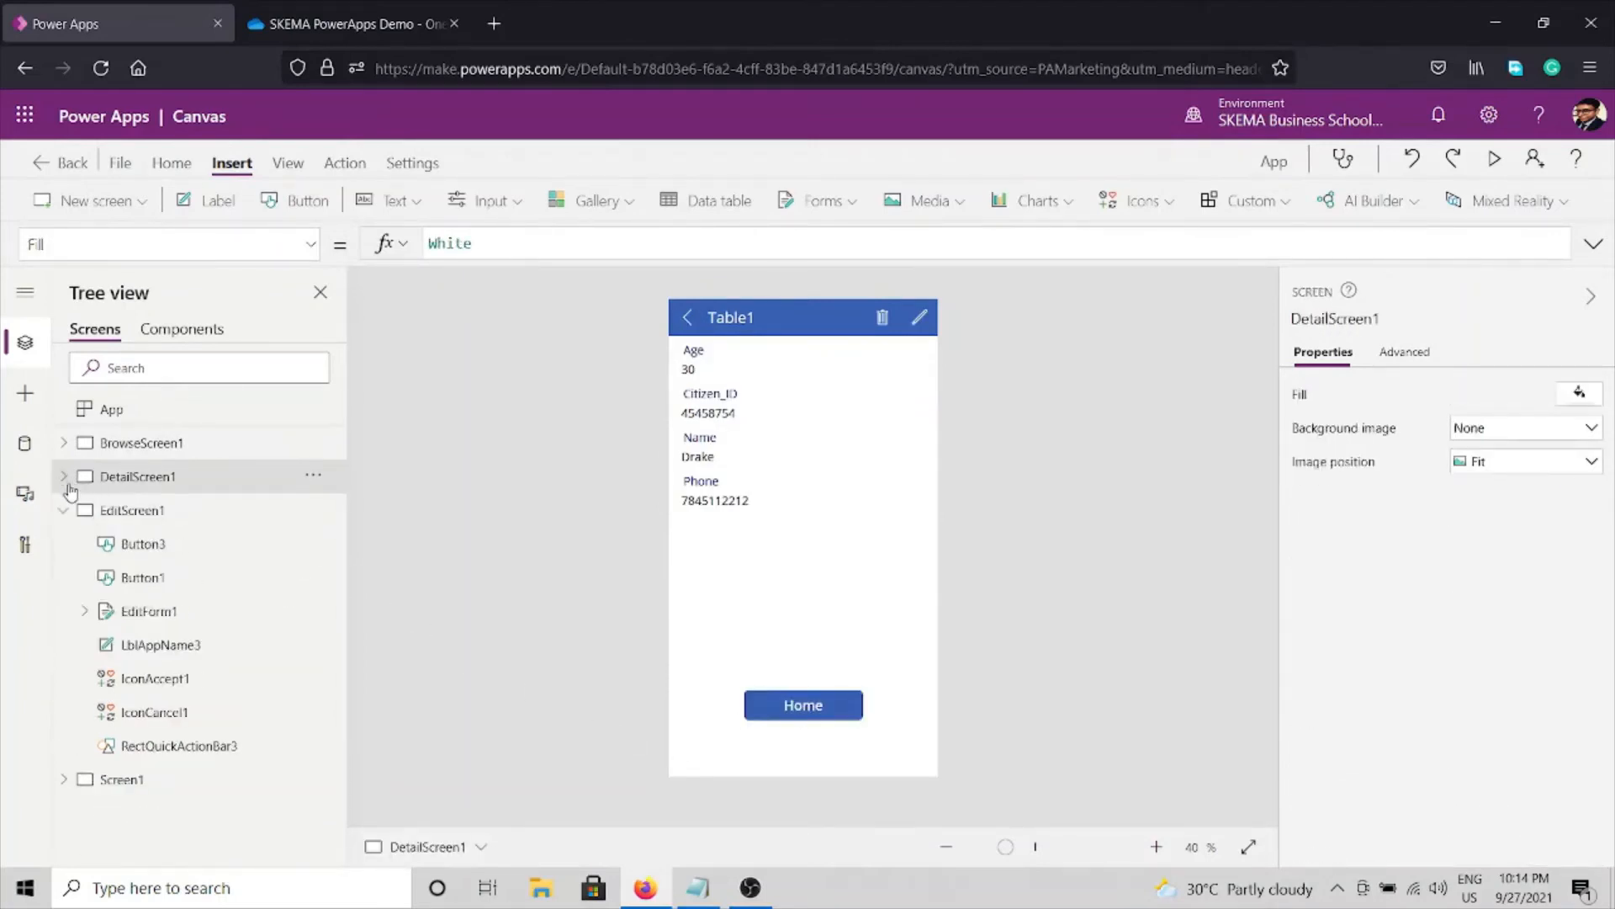
Review EditScreen1's Home button, then return to the License Data home screen.
click(65, 509)
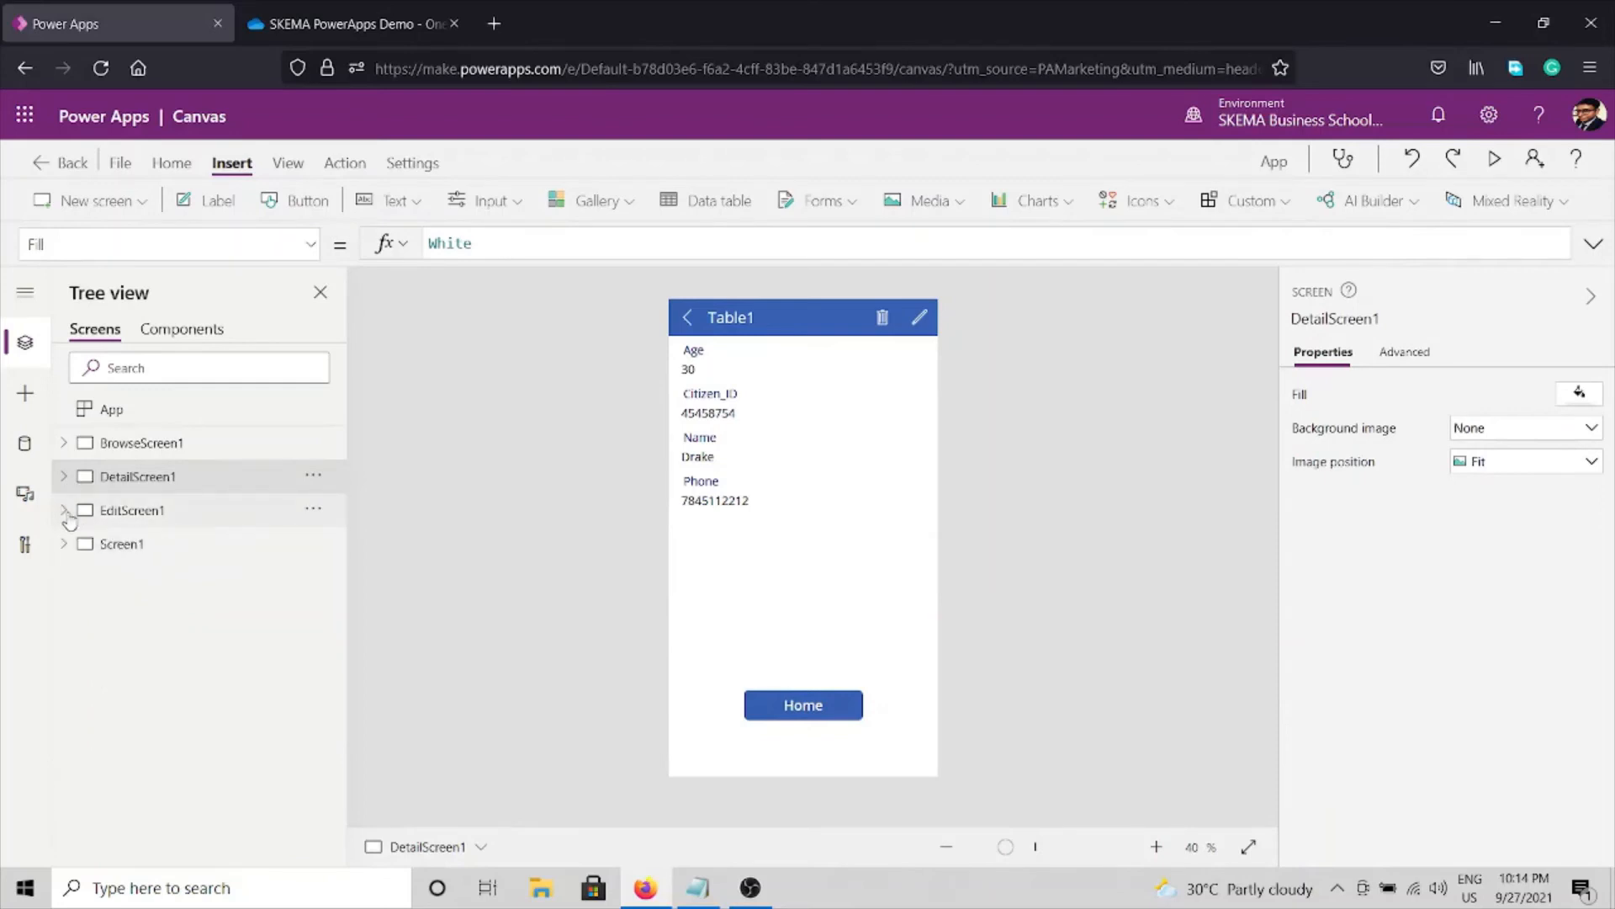
click(65, 511)
click(100, 515)
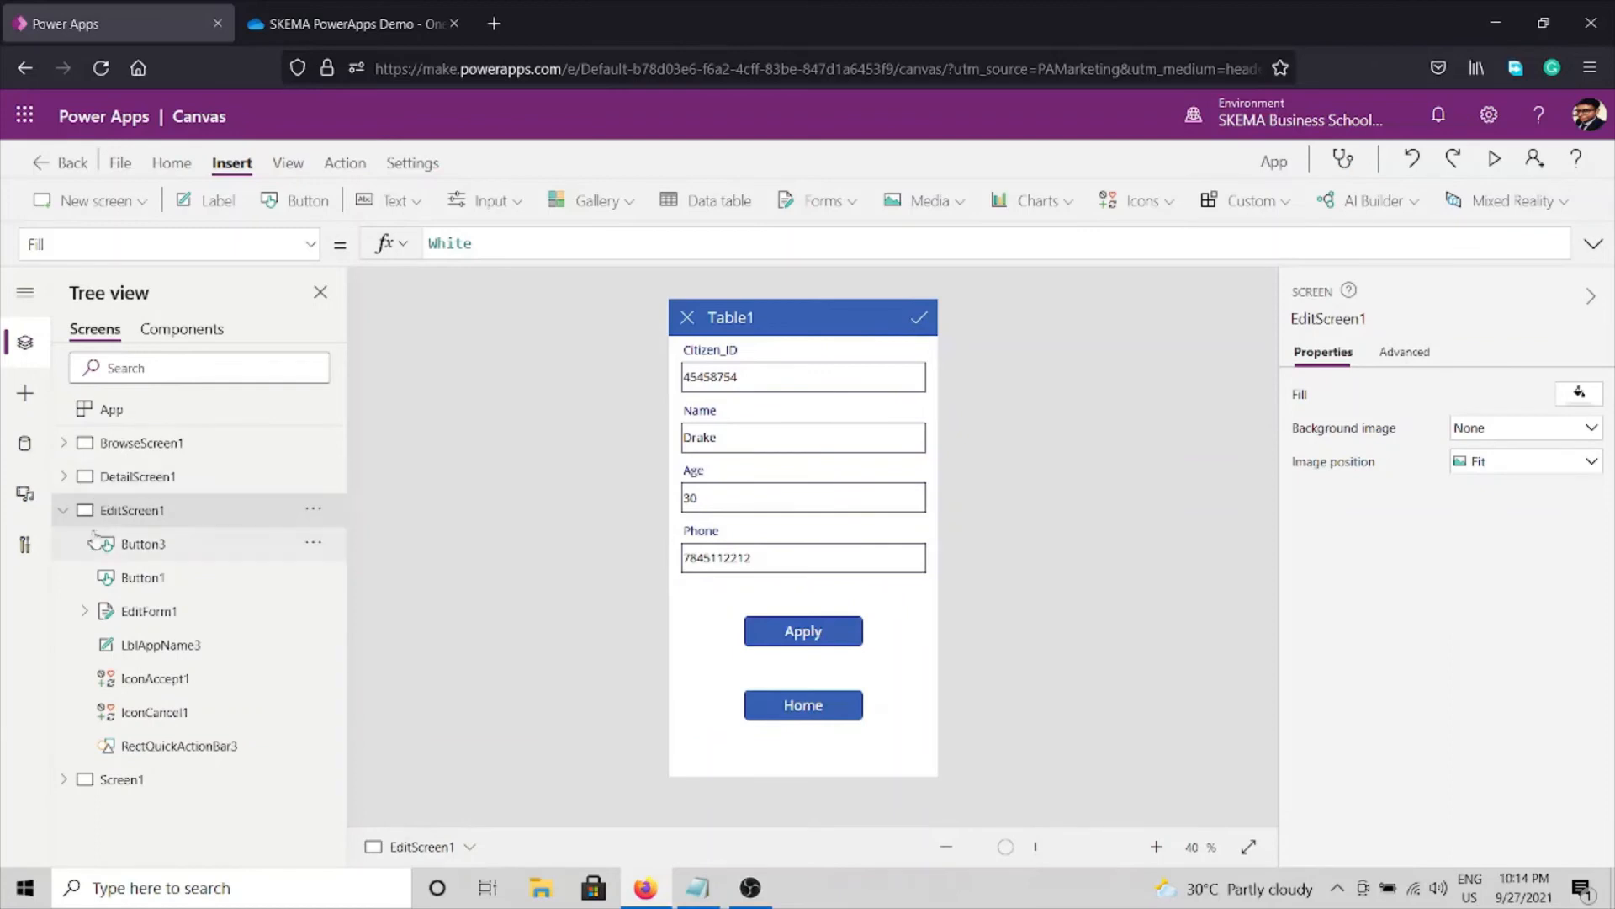
click(62, 511)
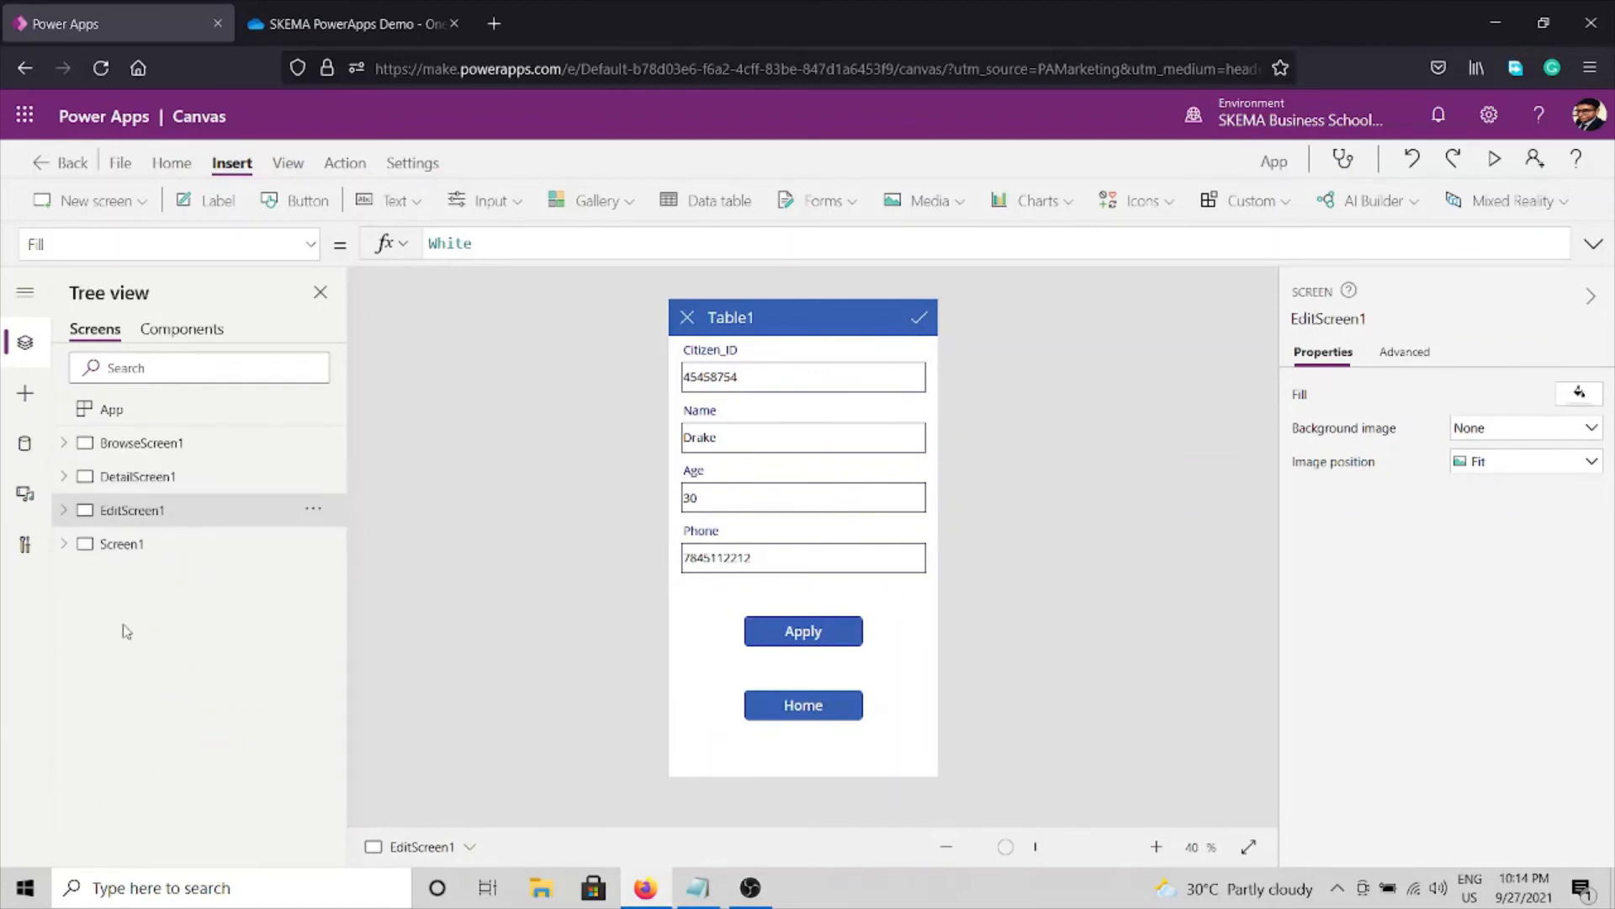
click(112, 546)
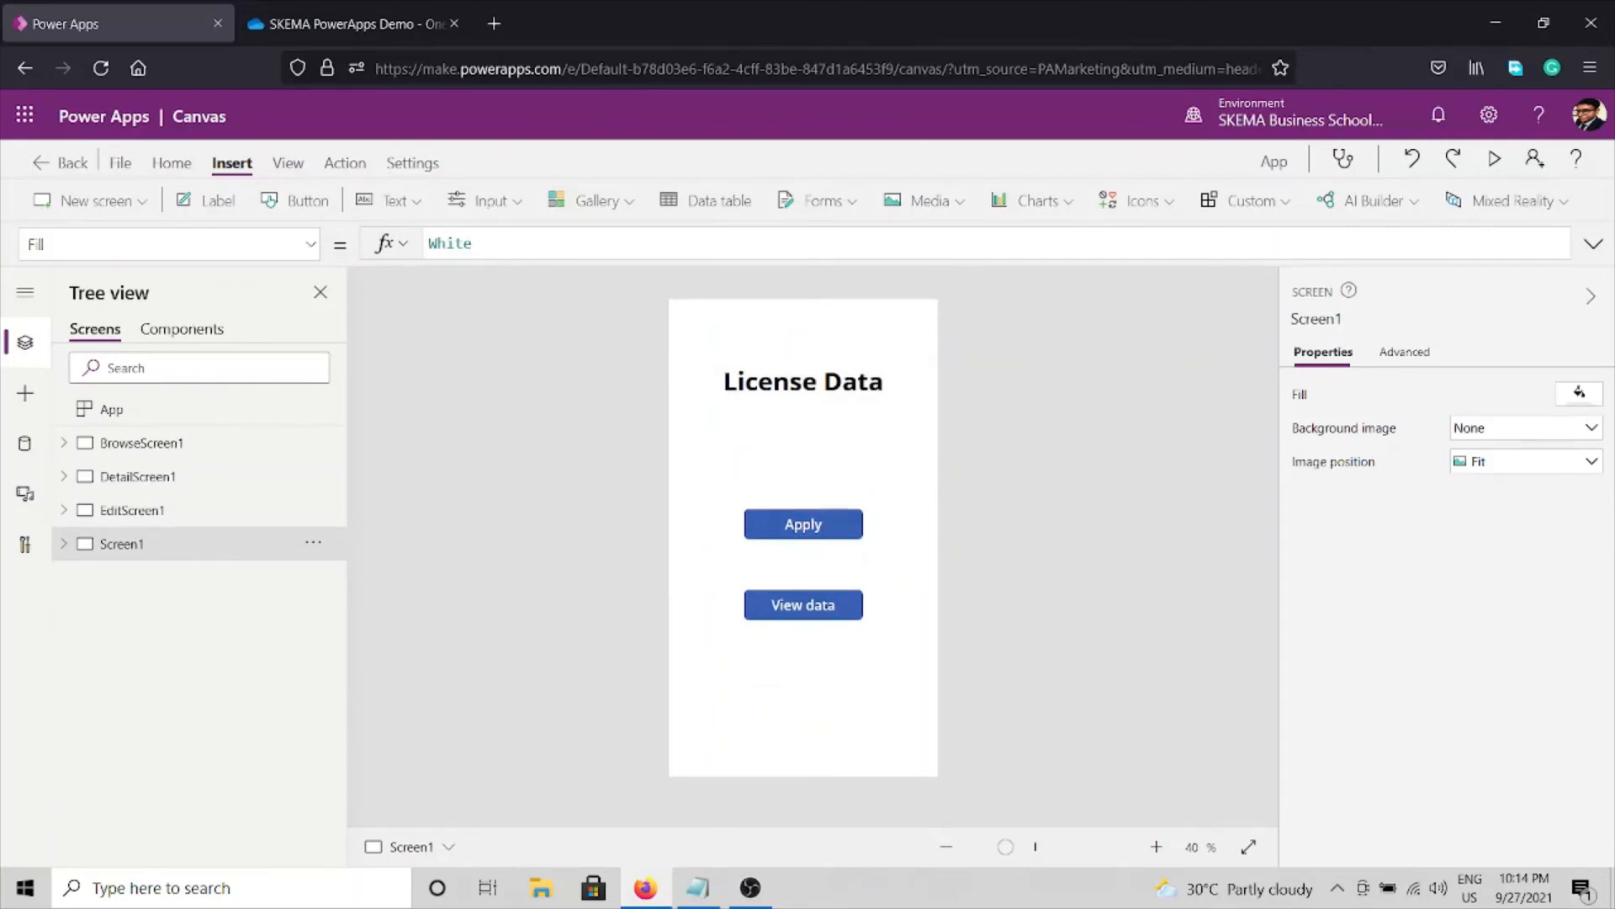
Preview the app, confirm Apply opens the Table1 edit form, then close the preview and tip.
key(alt+Tab)
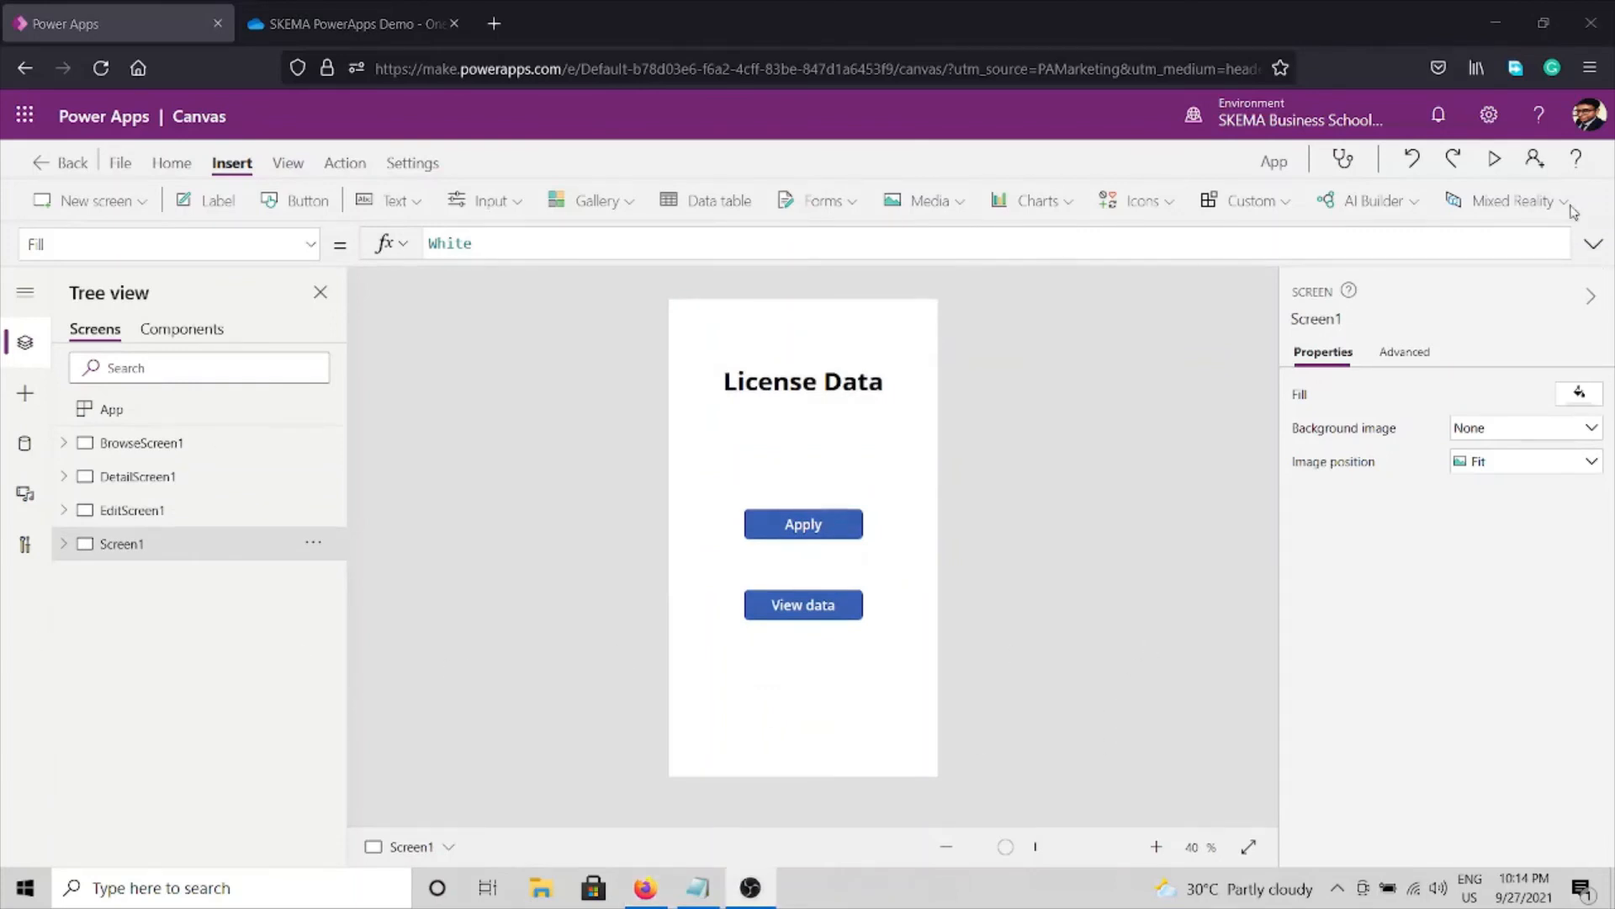
click(1494, 160)
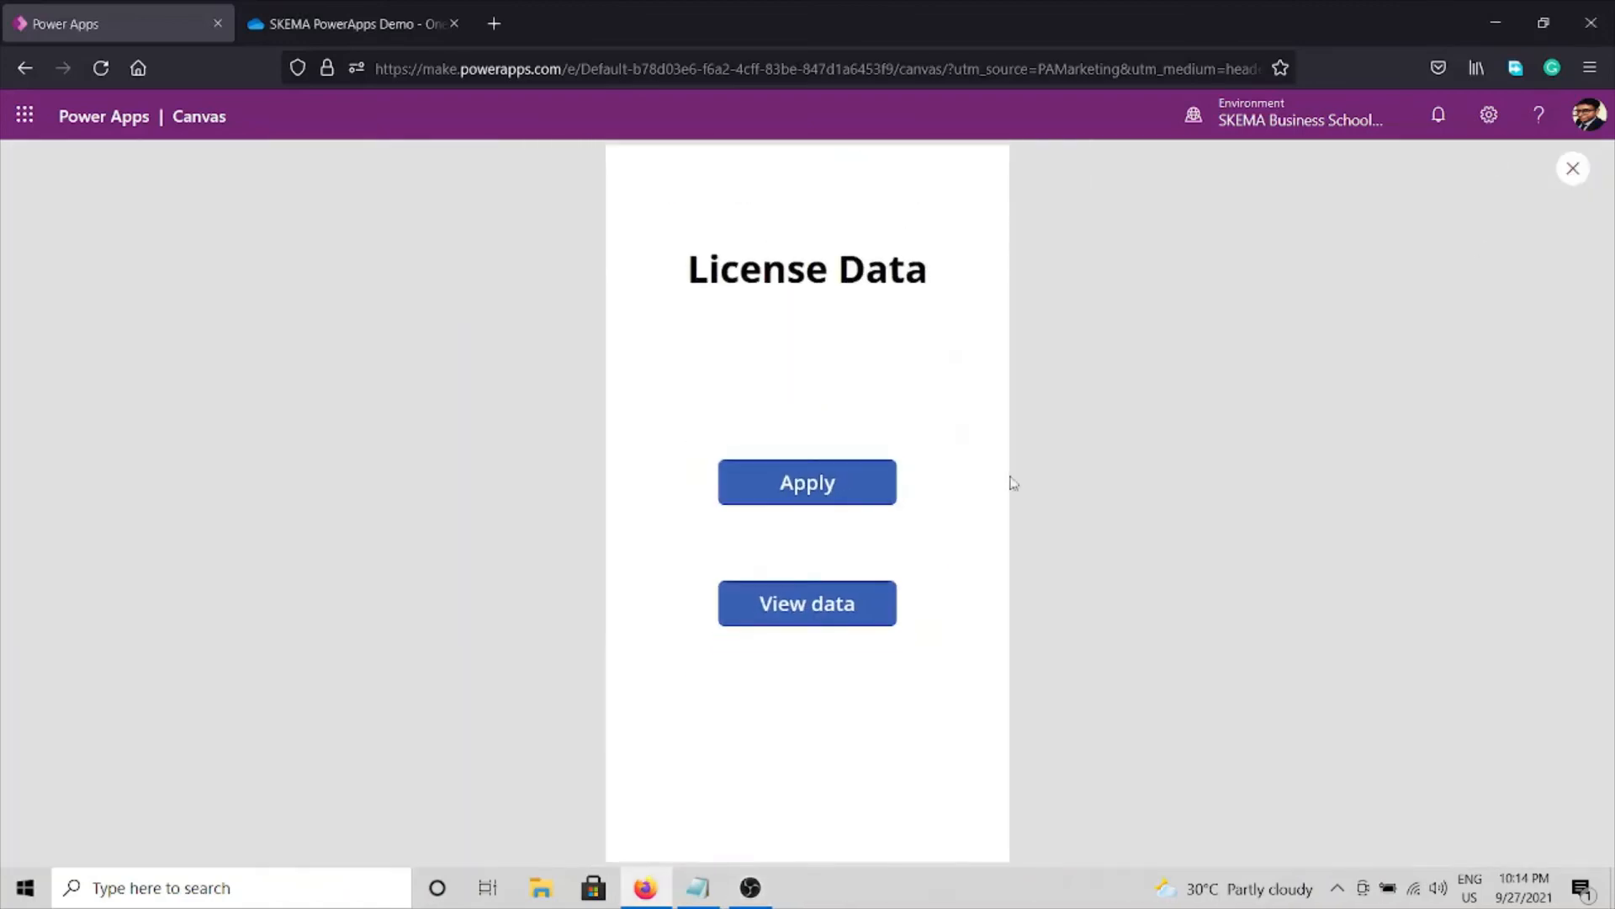
click(850, 484)
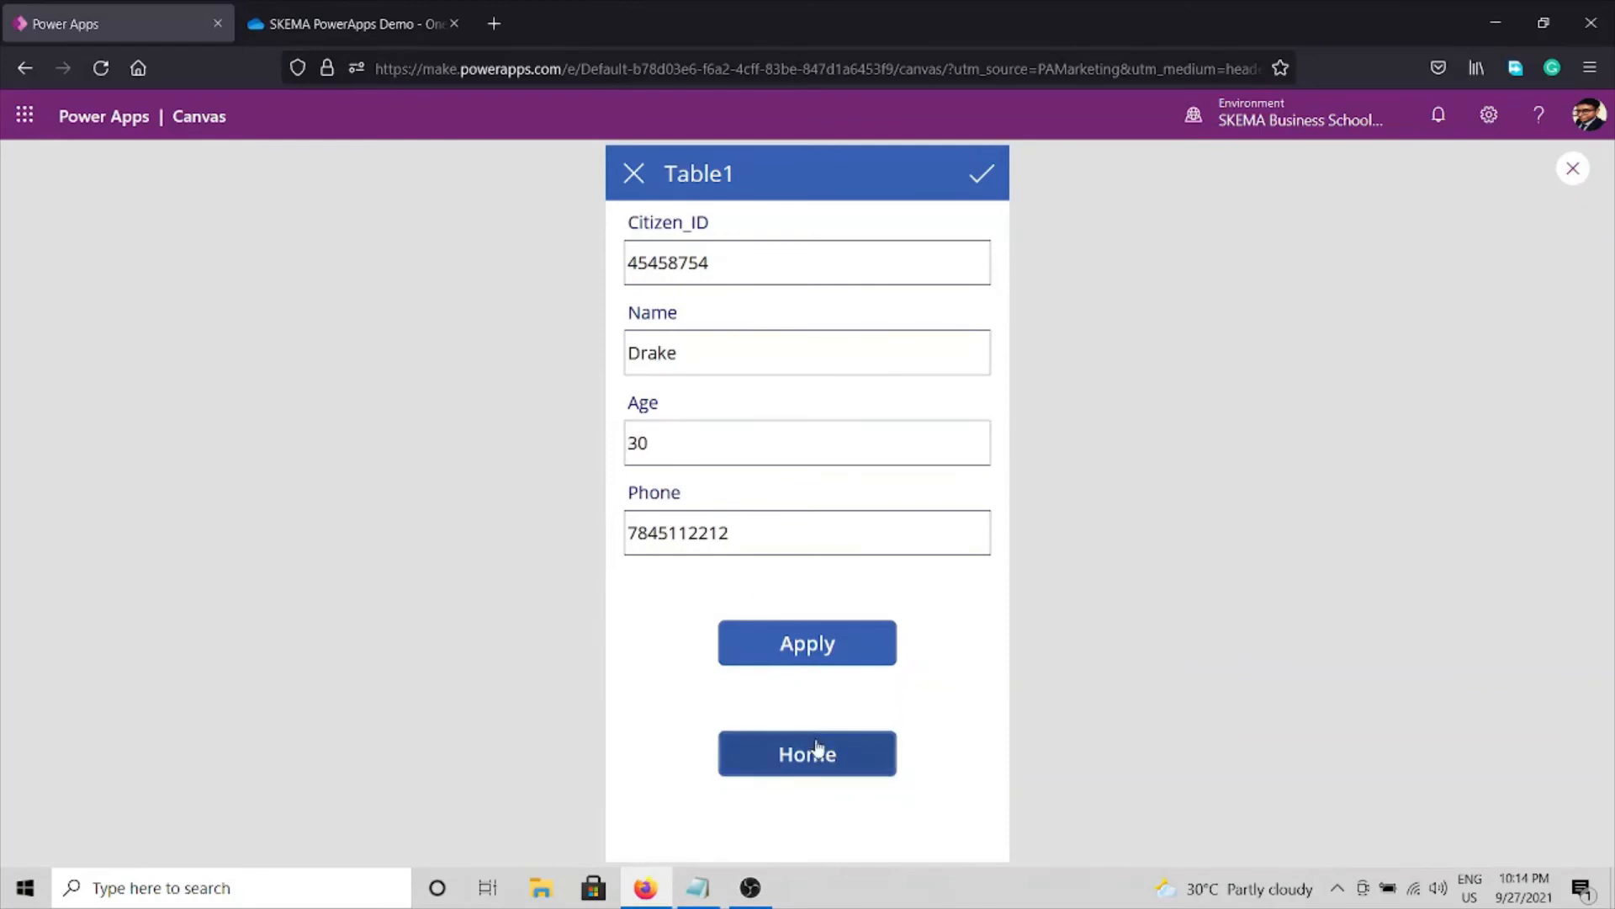
click(1573, 167)
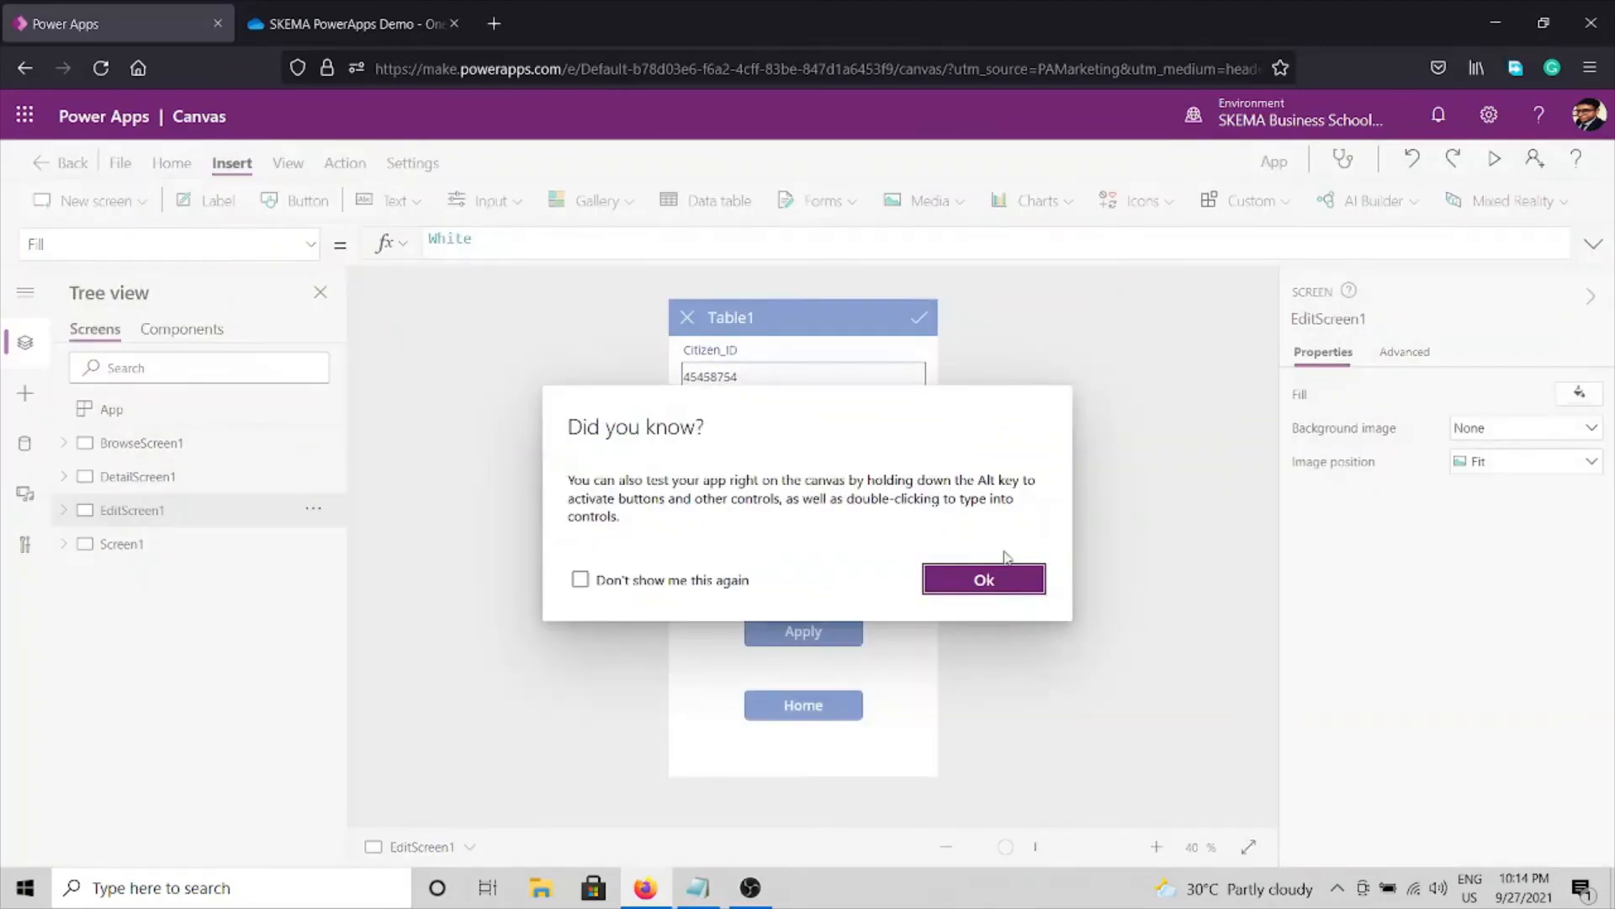
click(1010, 578)
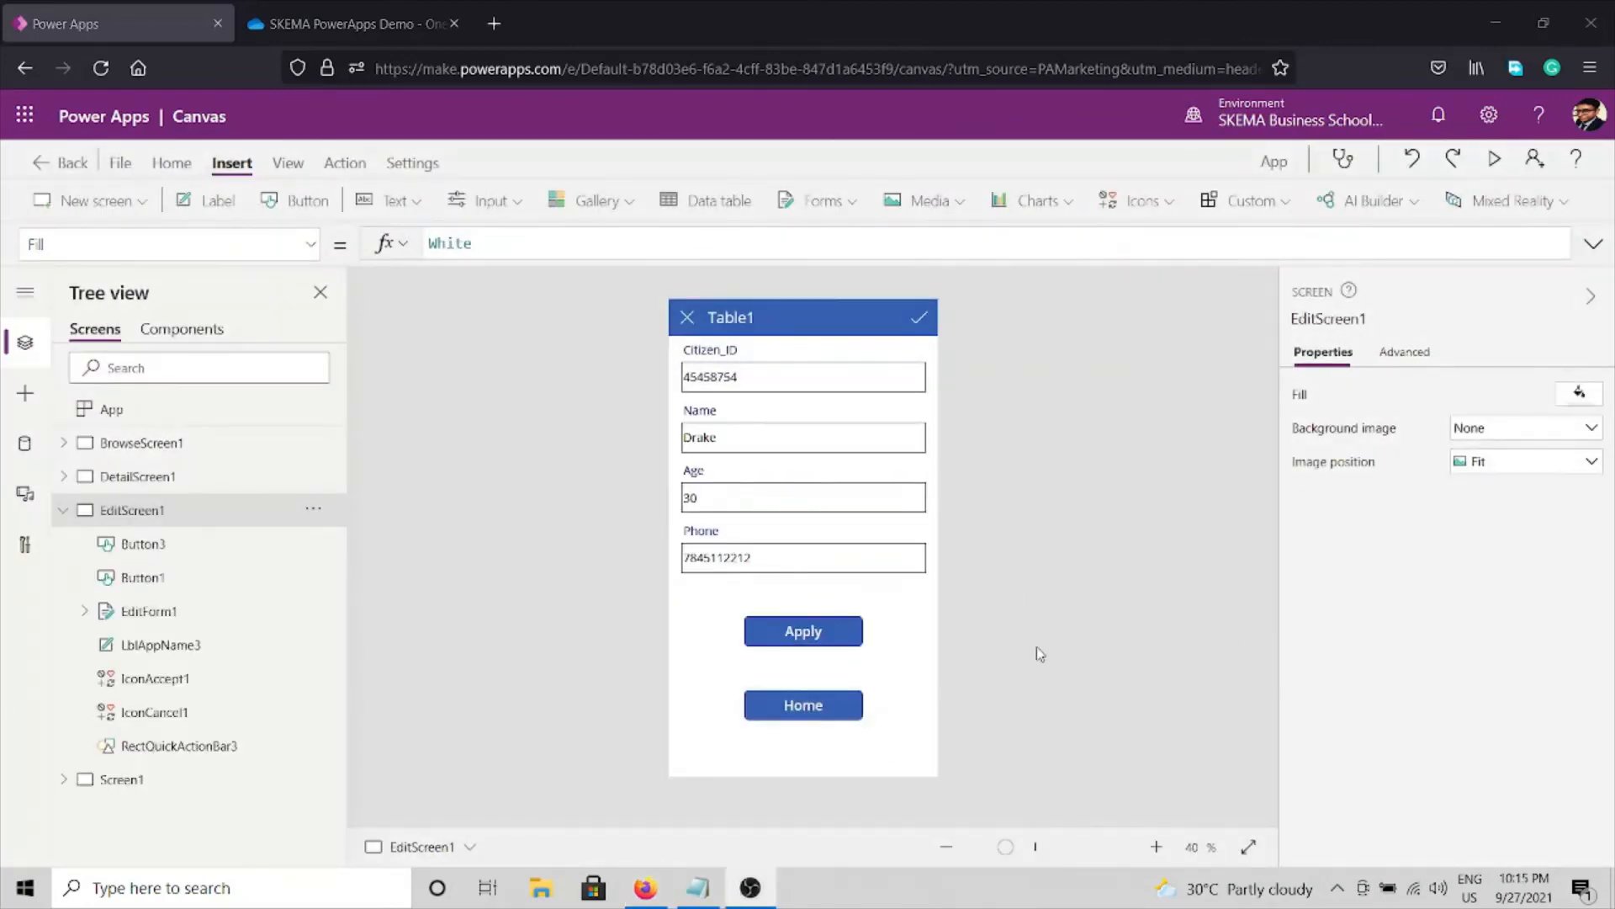
Replace Button3's OnSelect value false with Navigate(Screen1) on EditScreen1.
click(800, 713)
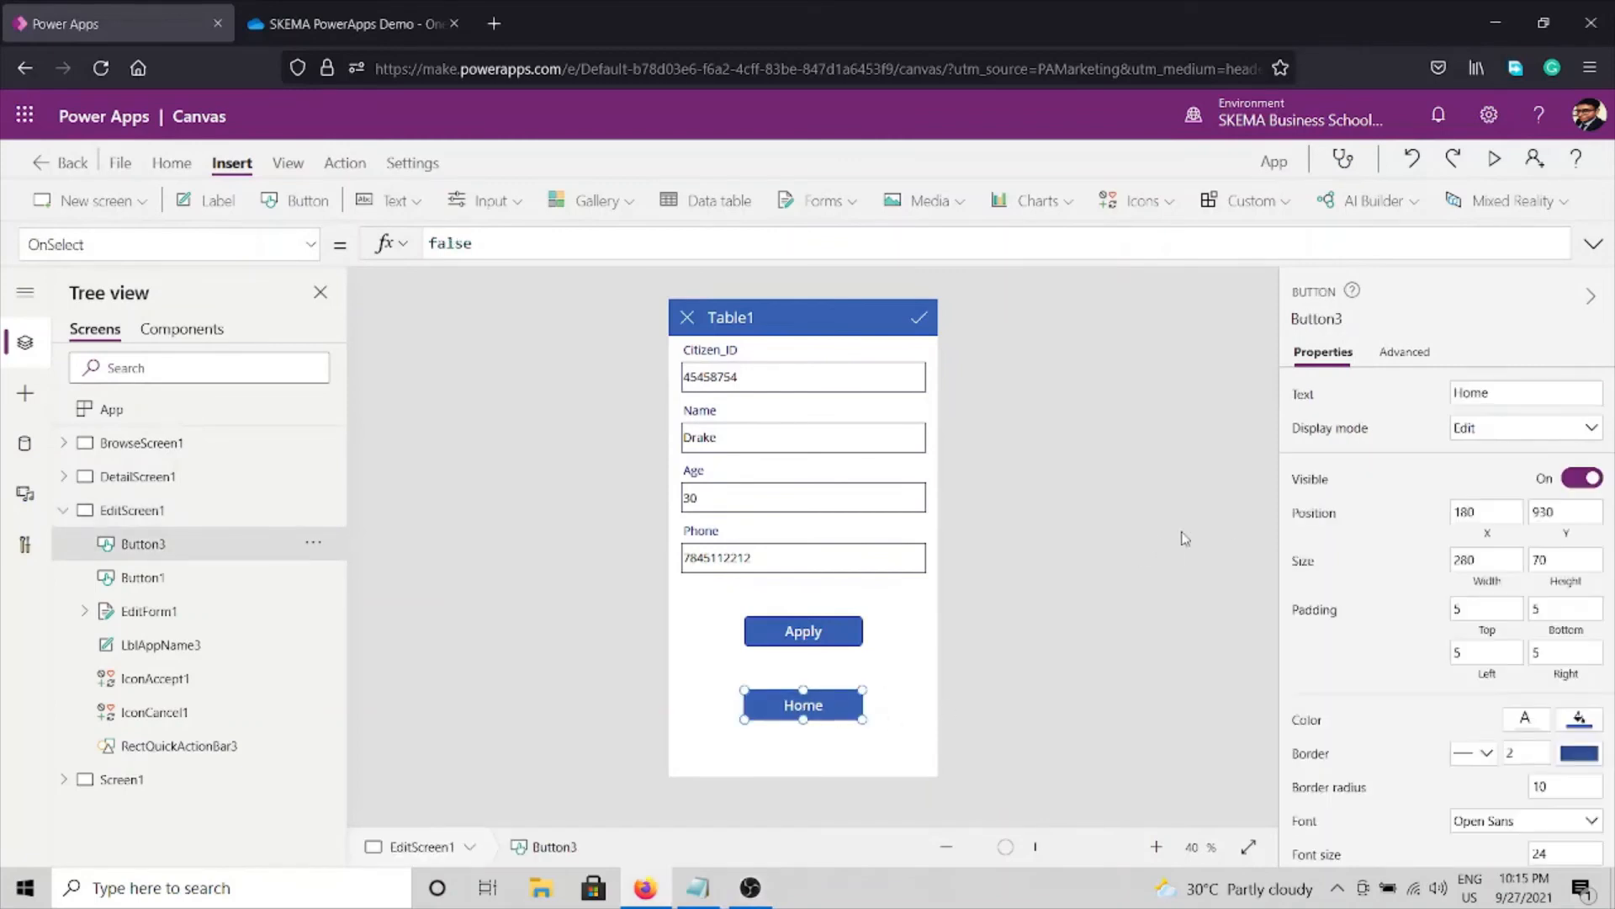
click(1399, 371)
click(1360, 516)
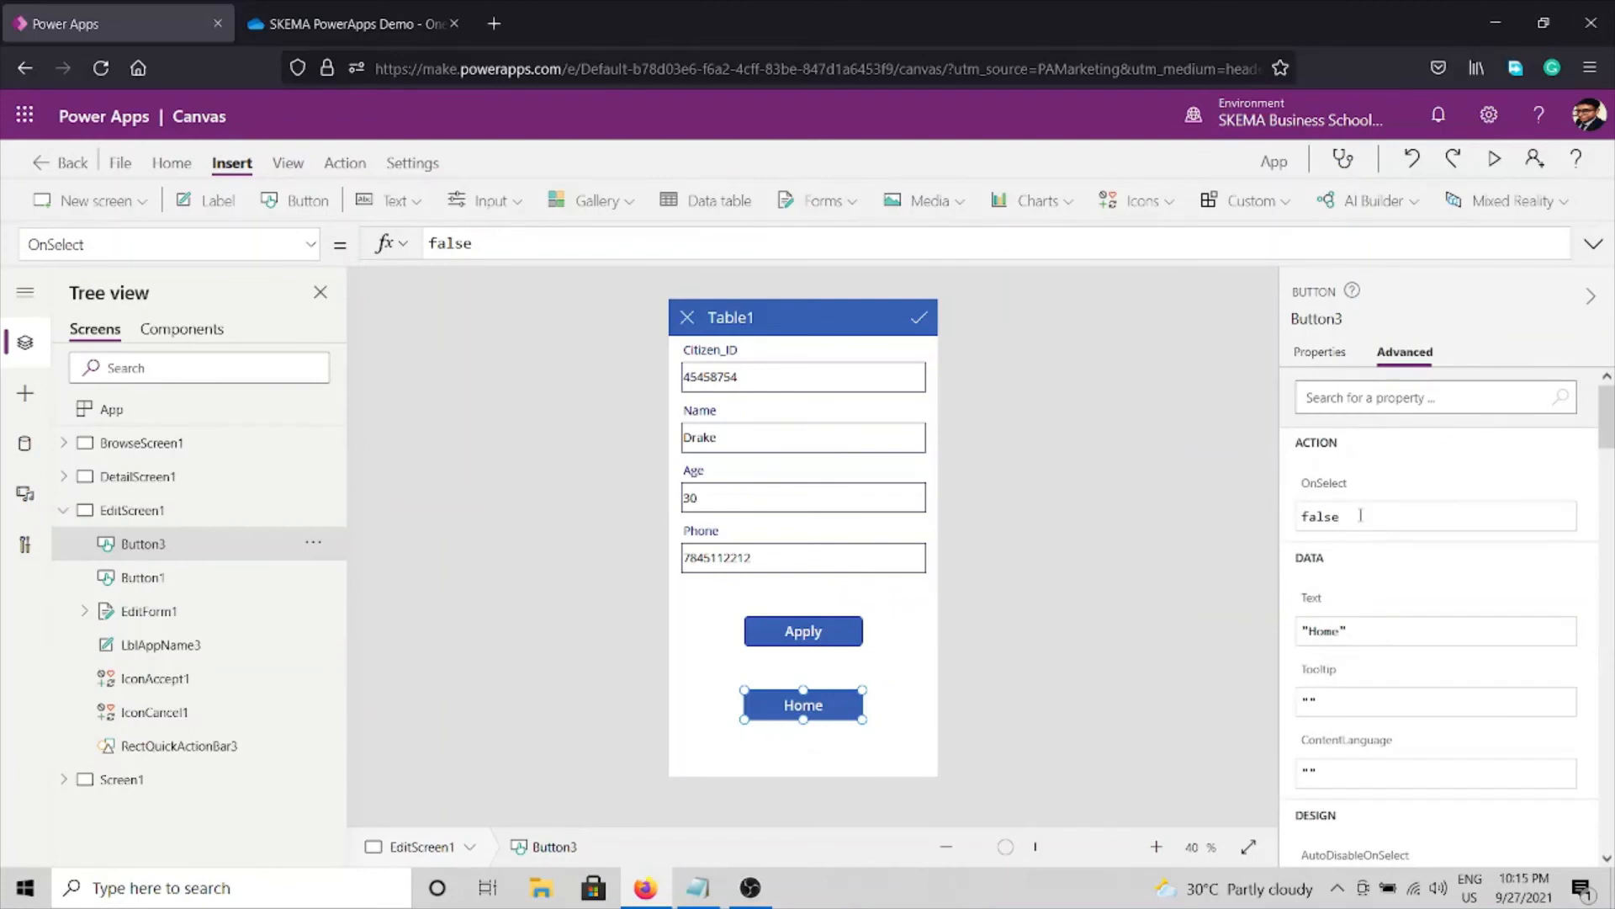
key(ctrl+a)
text(Navi)
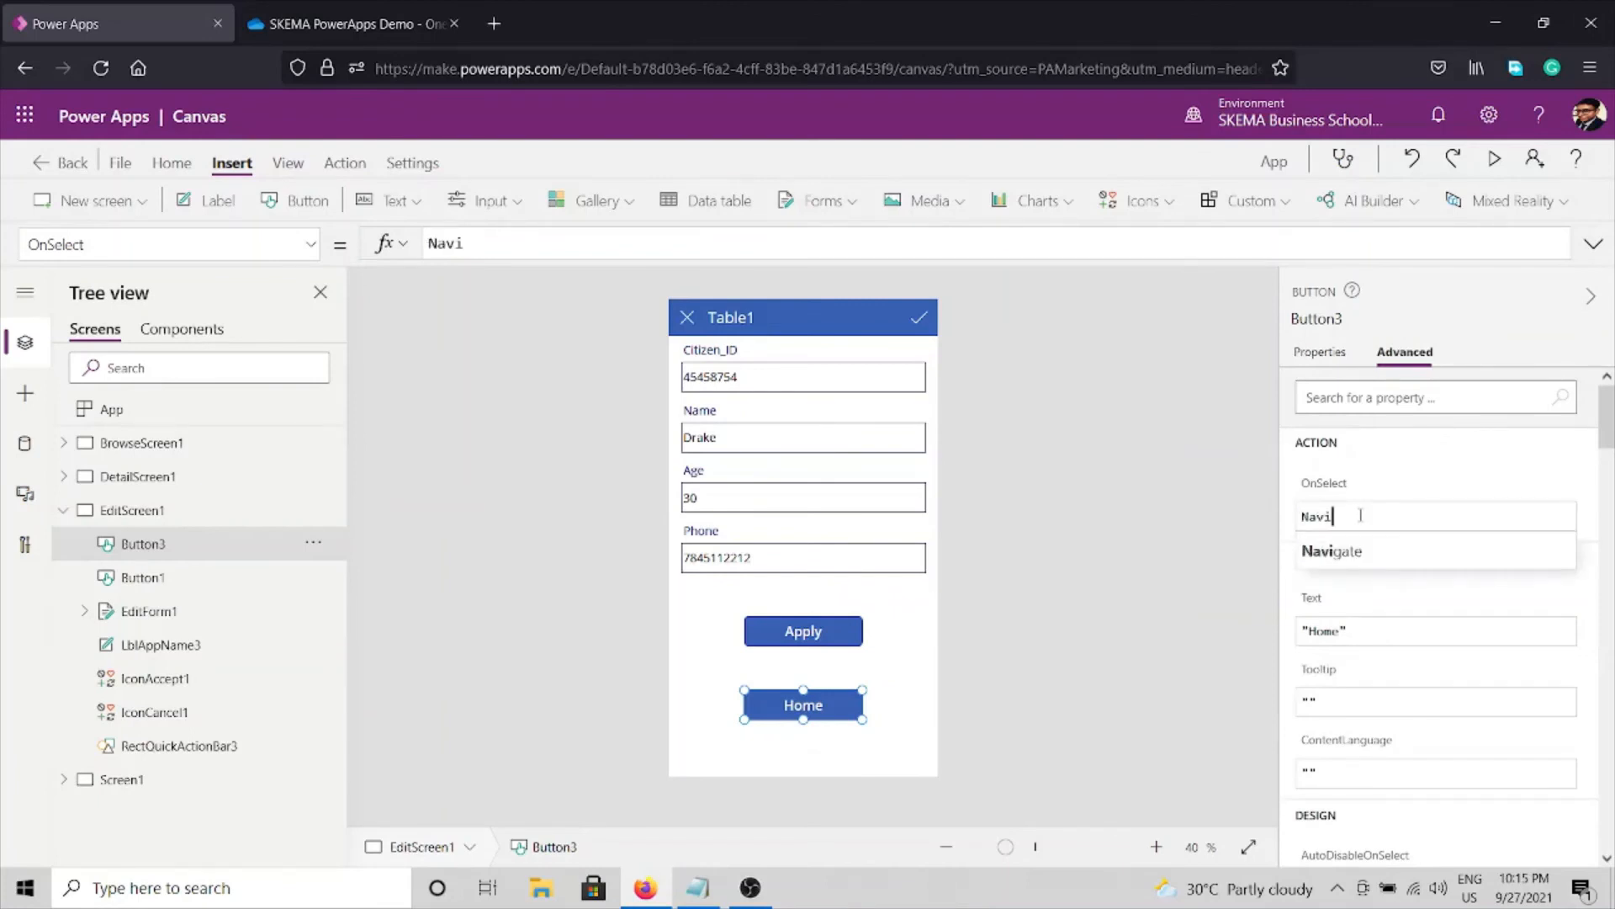
text(gate()
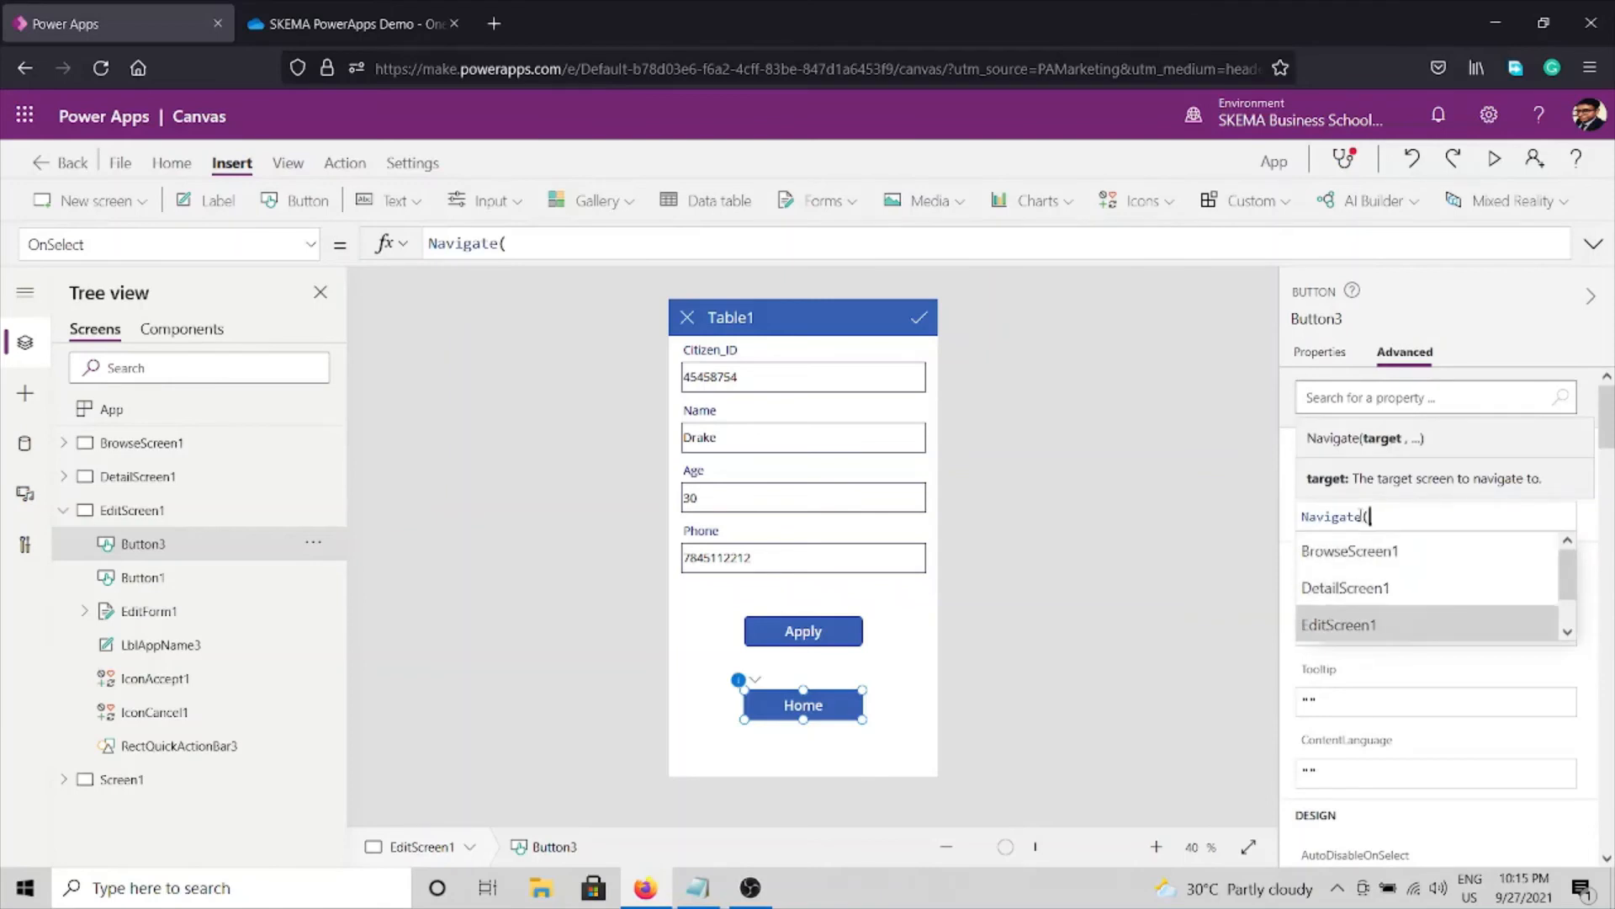
key(Down)
key(Tab)
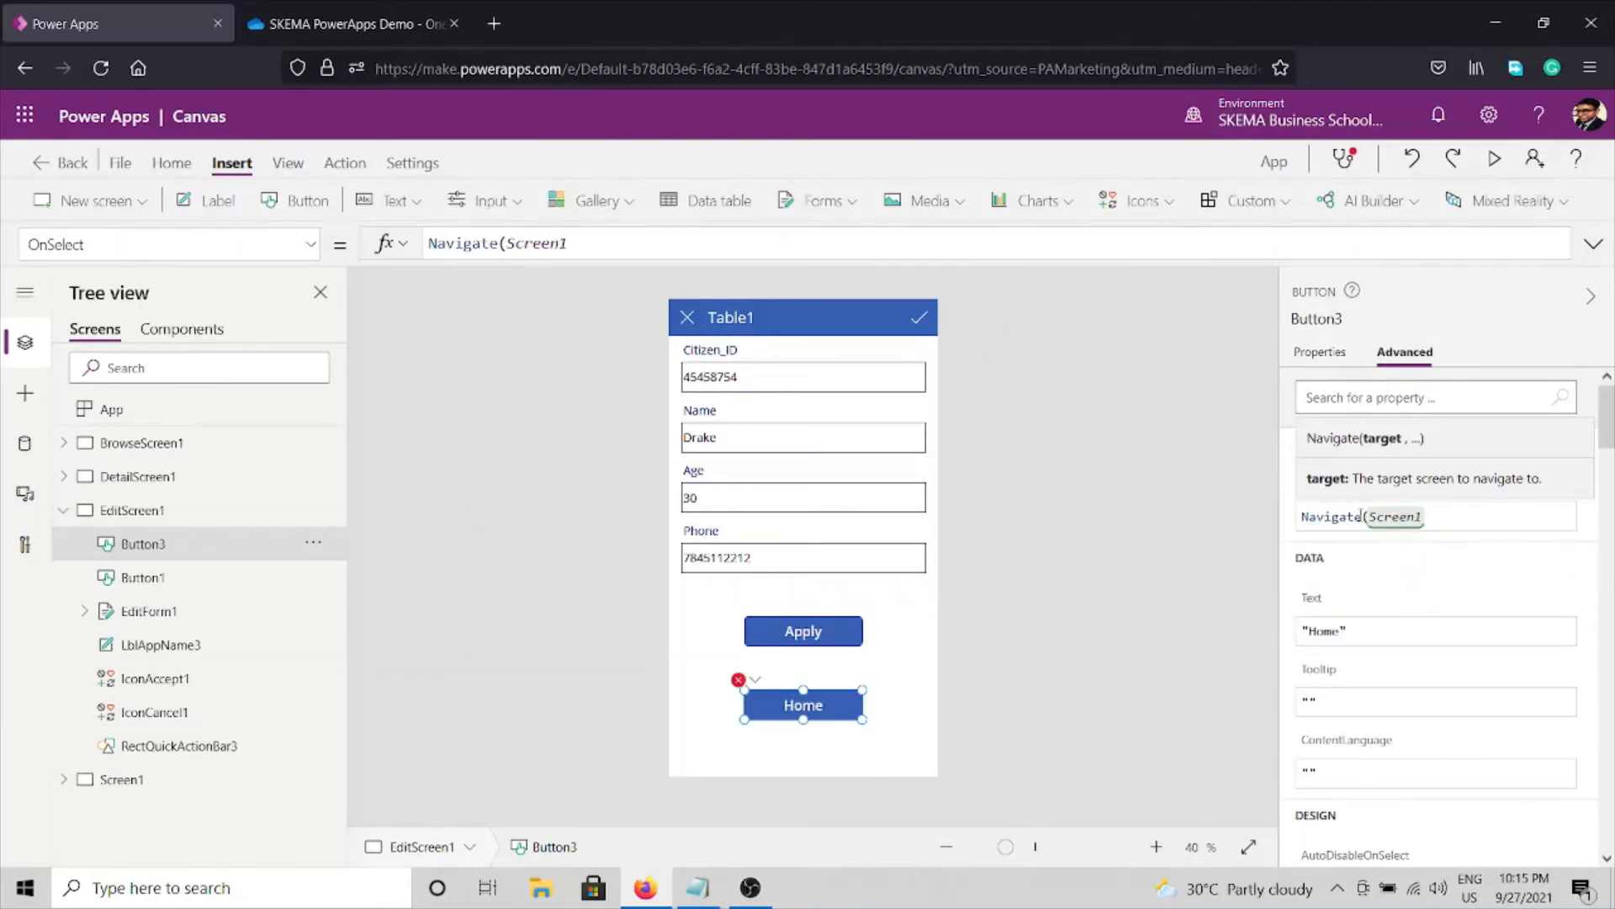
text())
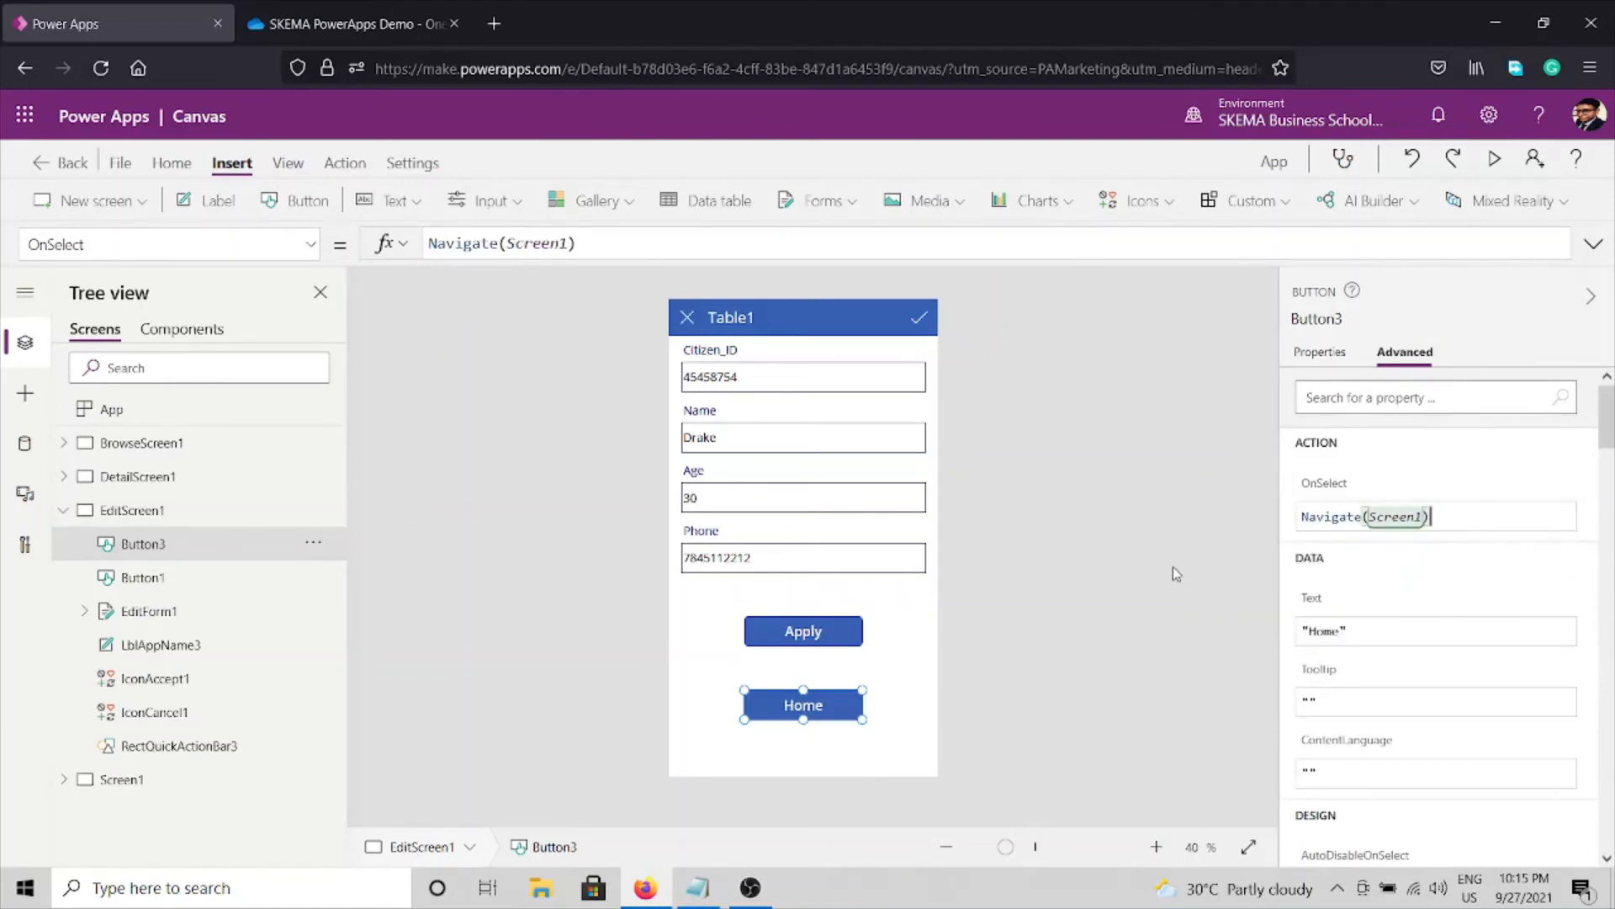
click(1175, 574)
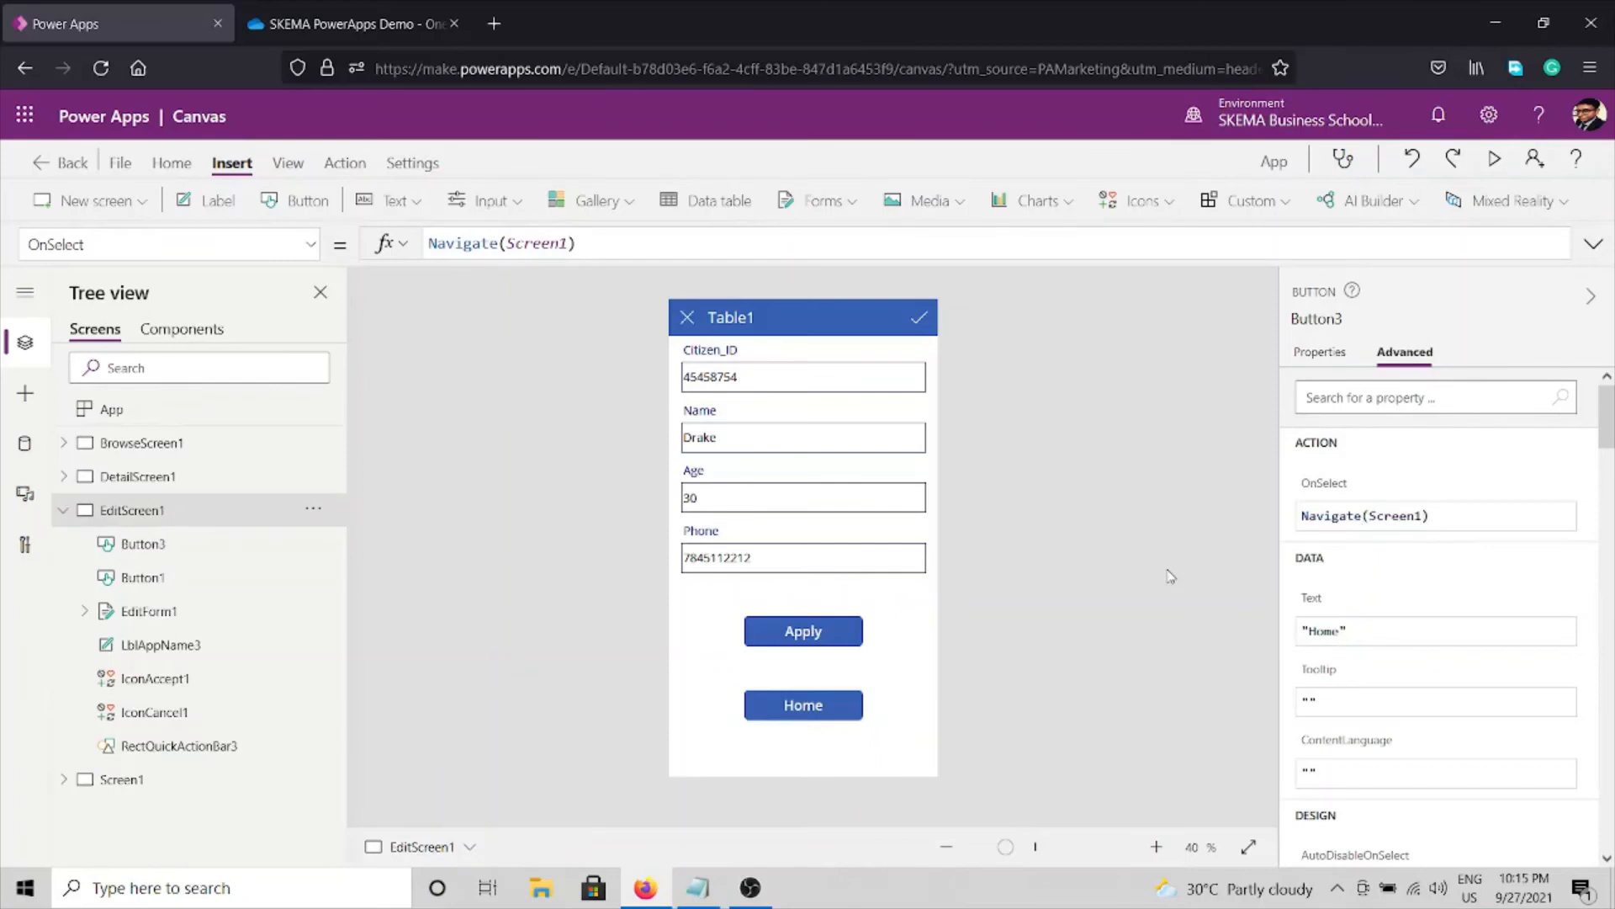
Set the BrowseScreen1 Home button (Button3_1) OnSelect to Navigate(Screen1).
click(143, 444)
click(812, 707)
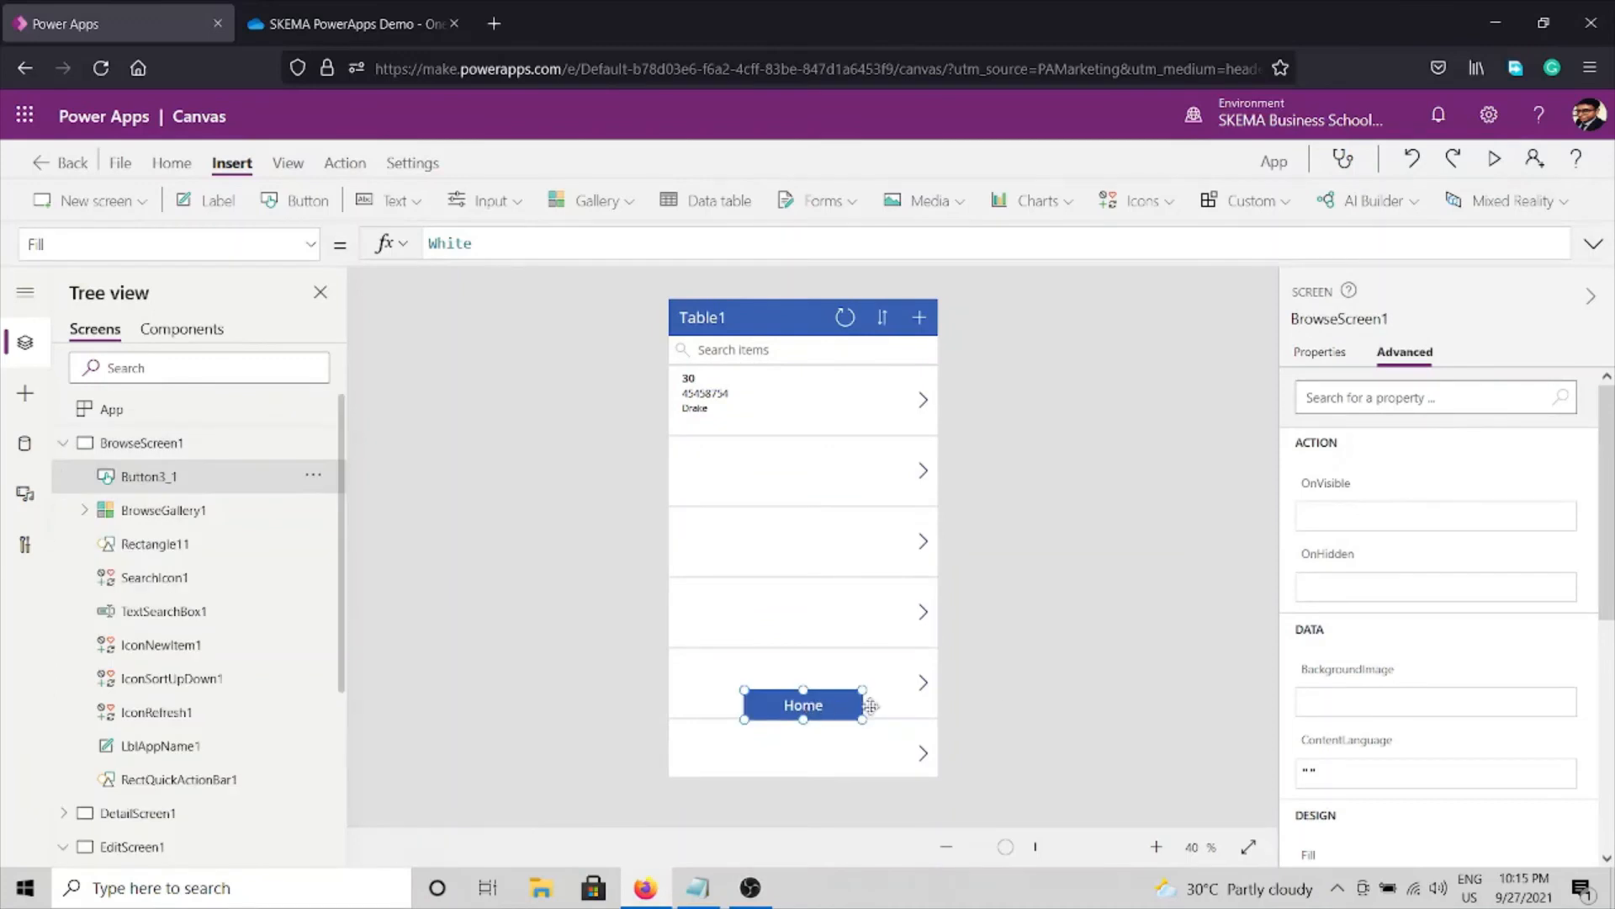
click(1366, 519)
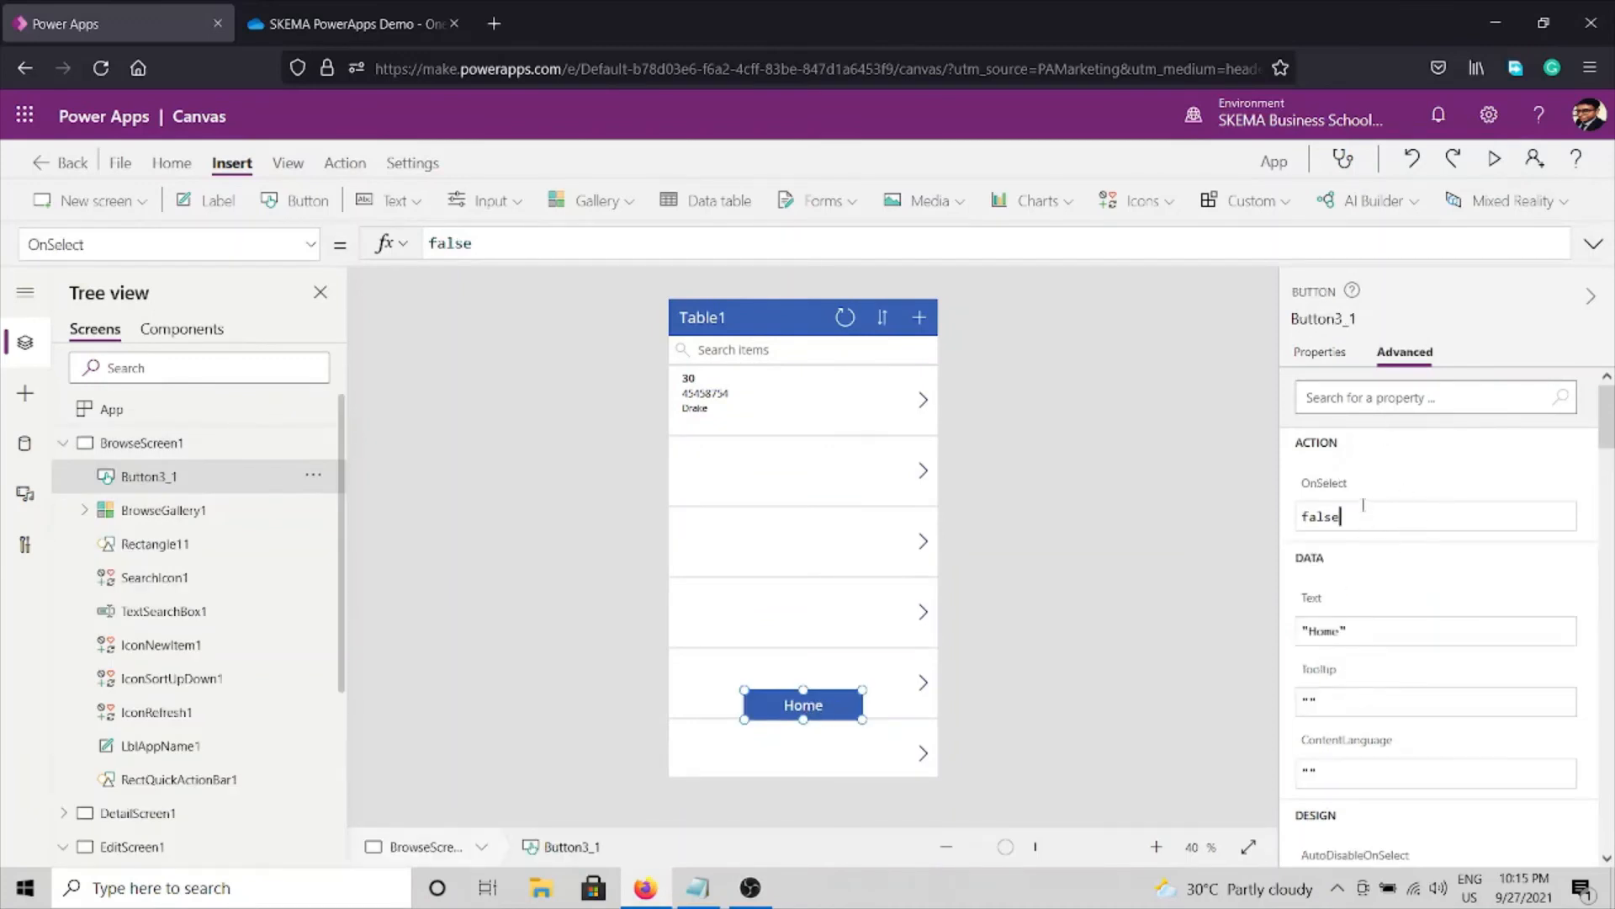
key(ctrl+a)
text(Nav)
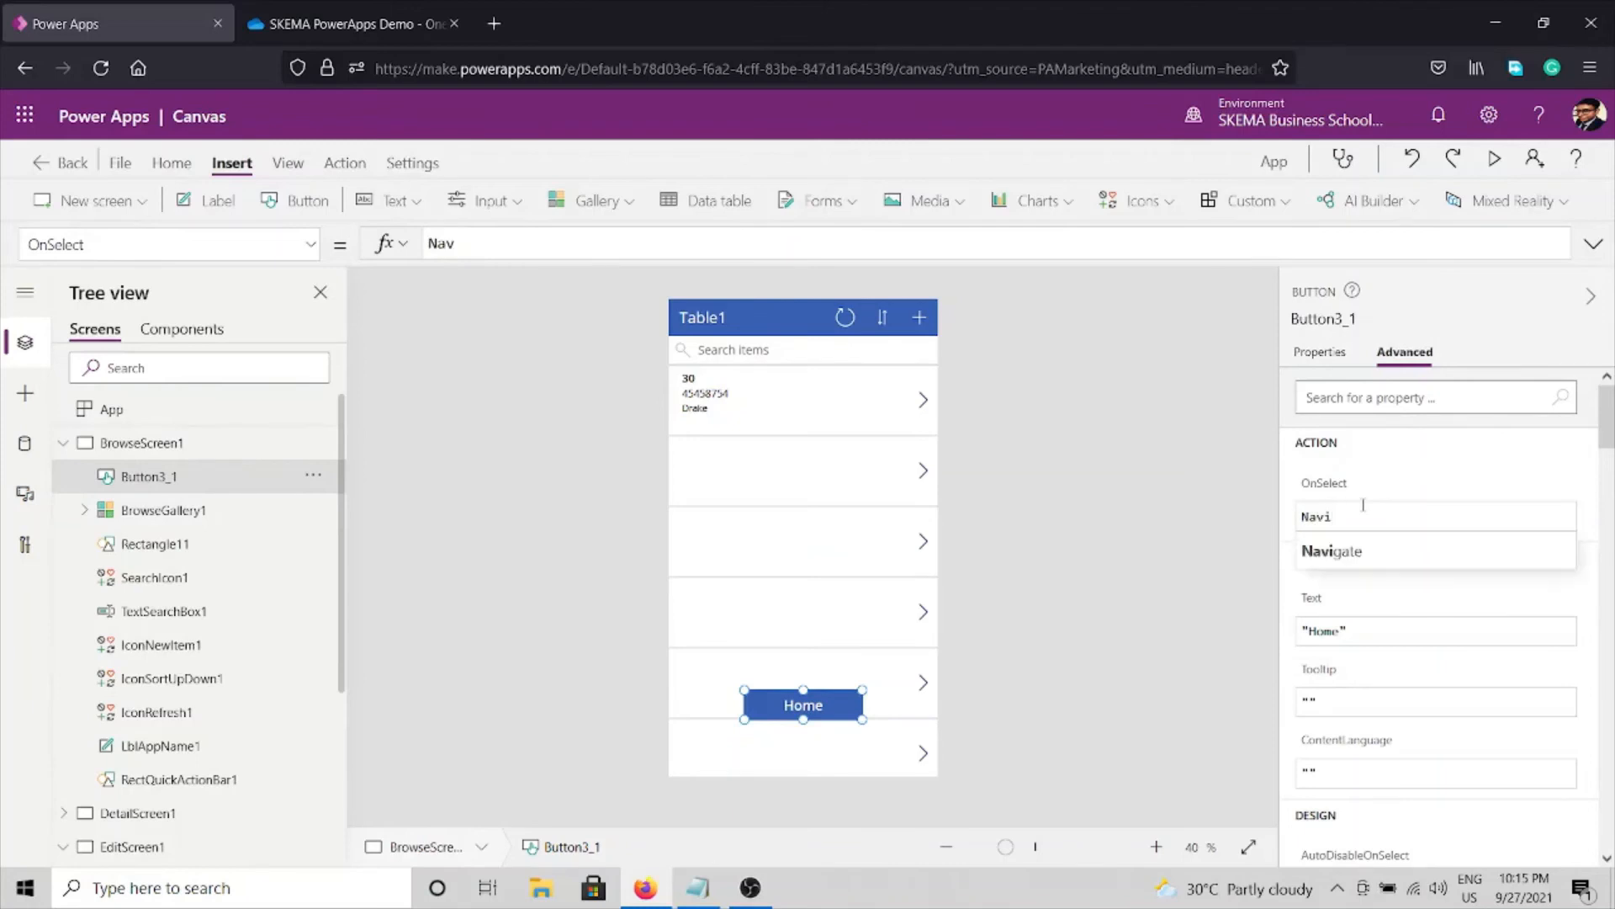
text(i)
key(shift+Return)
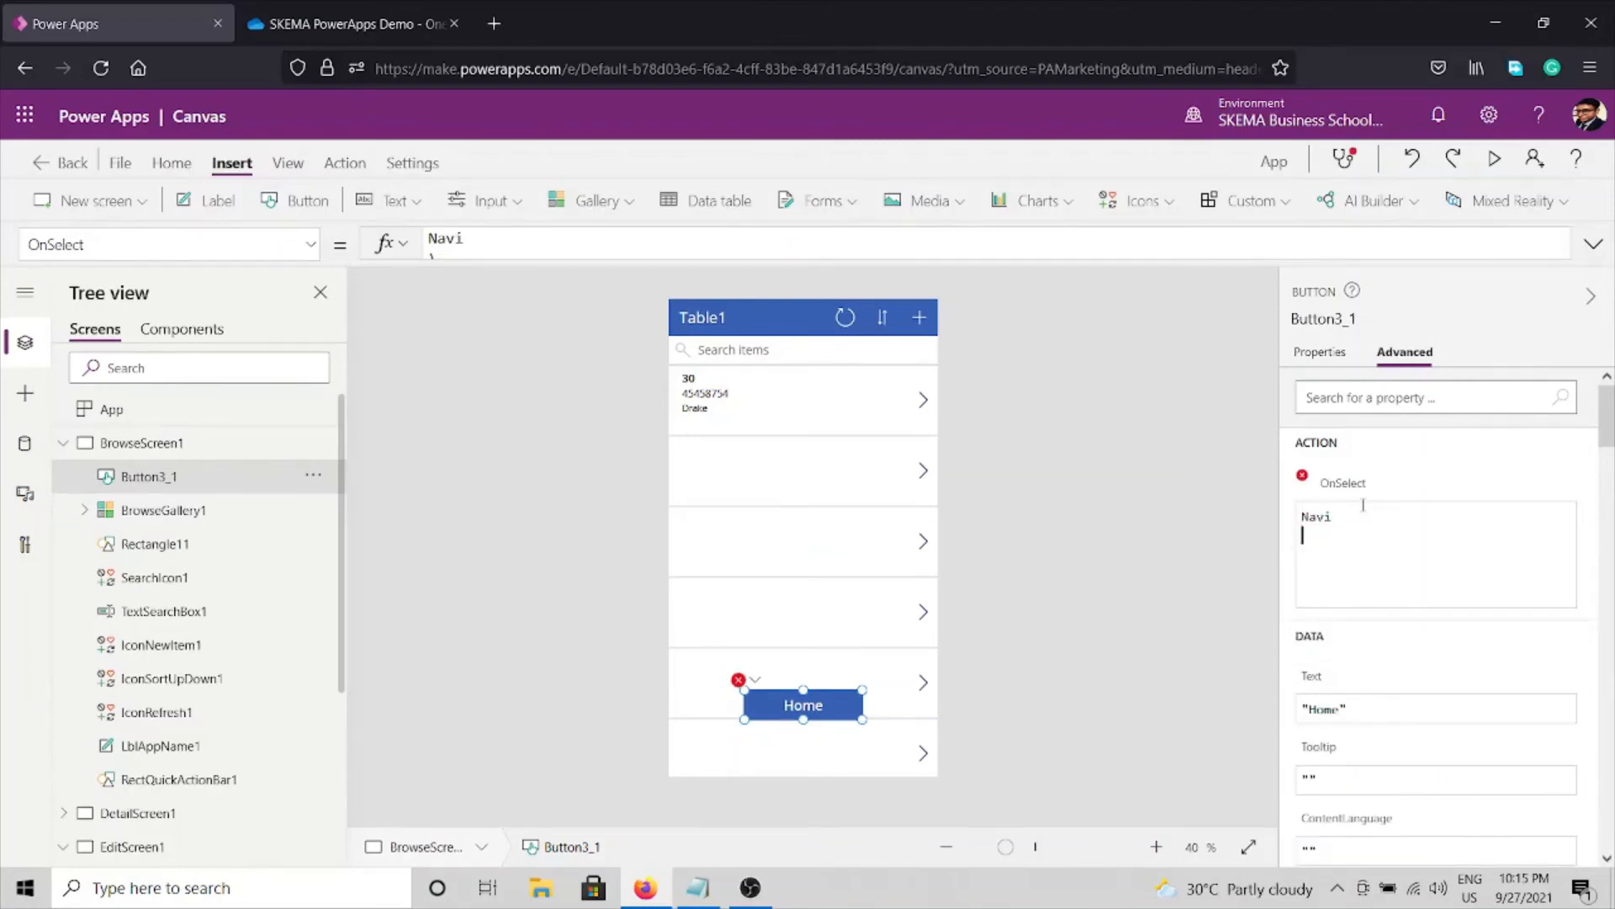
key(BackSpace)
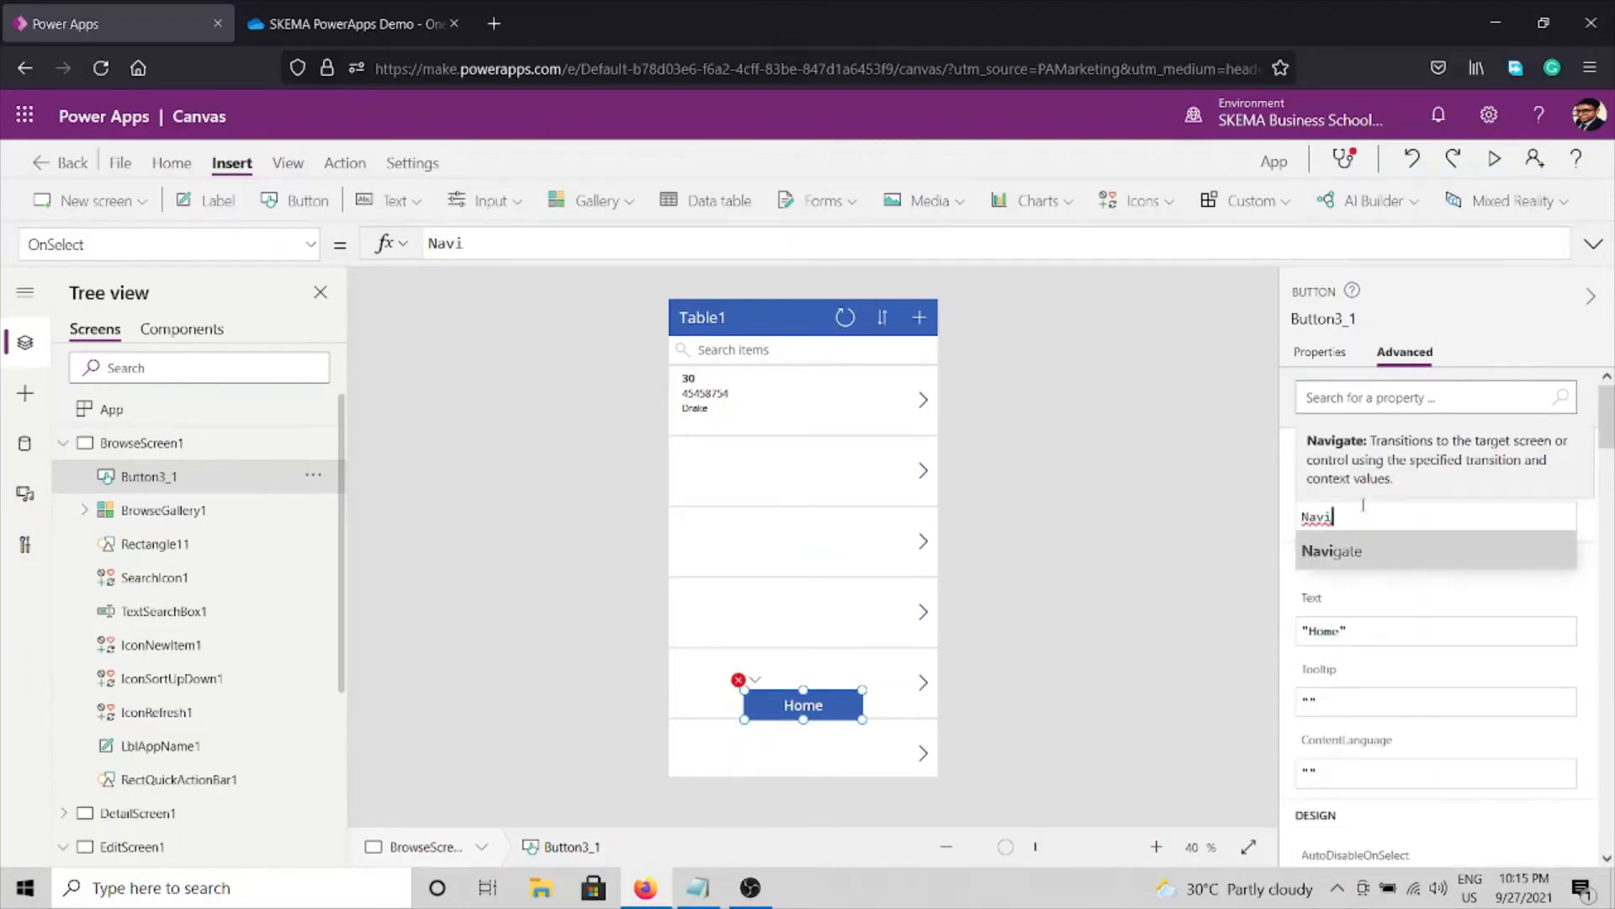
key(Tab)
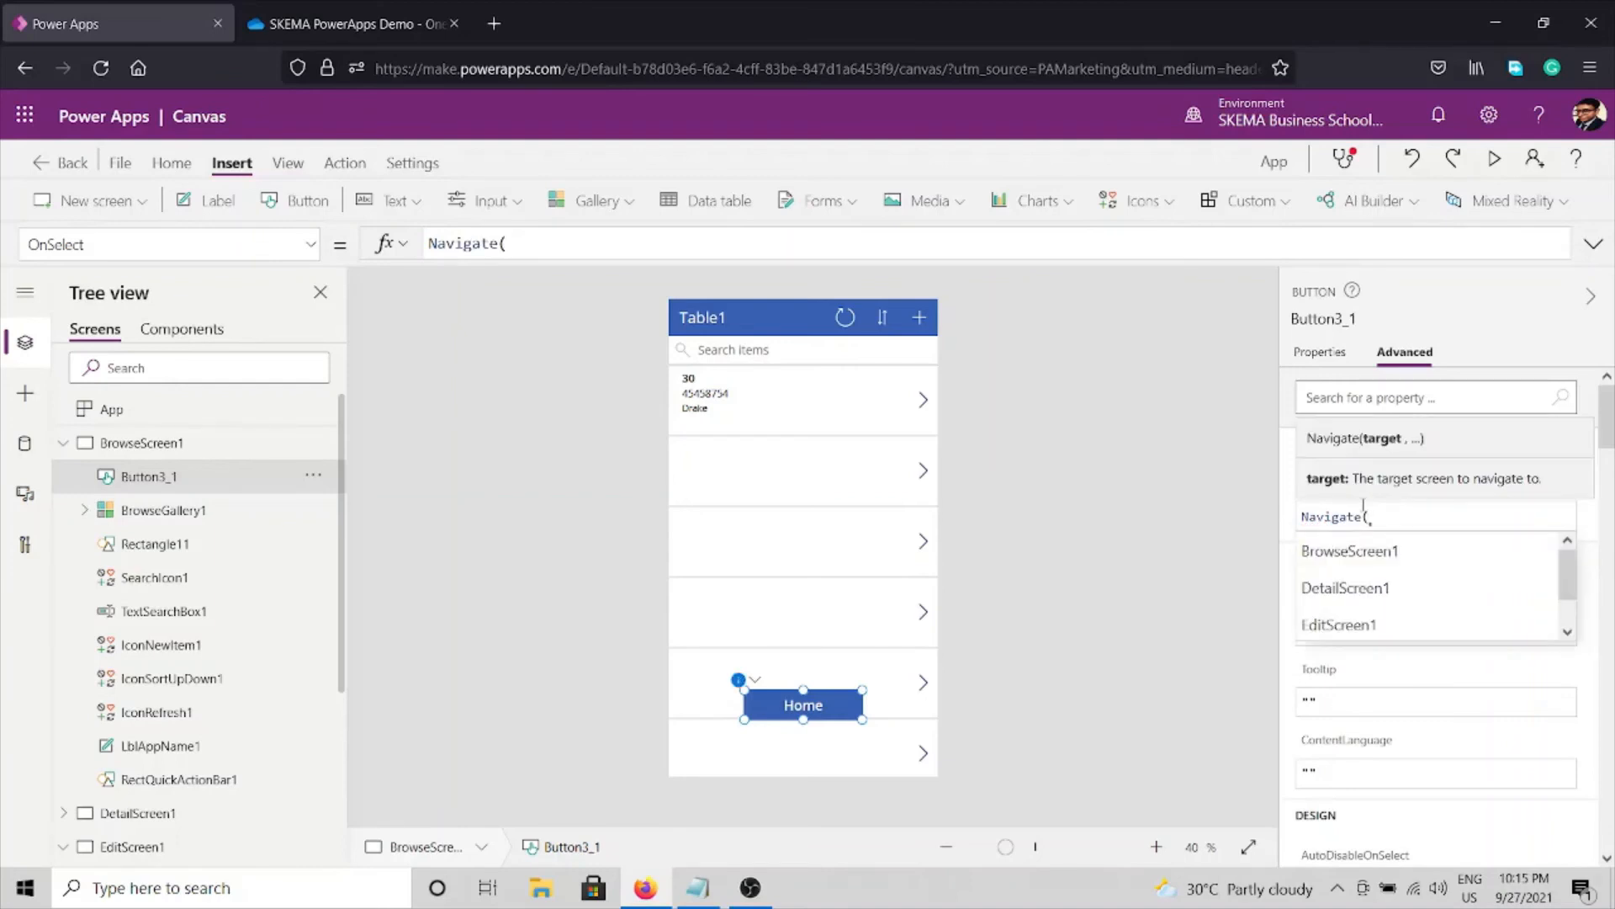
key(Down)
key(Down)
key(Down)
key(Down)
key(Tab)
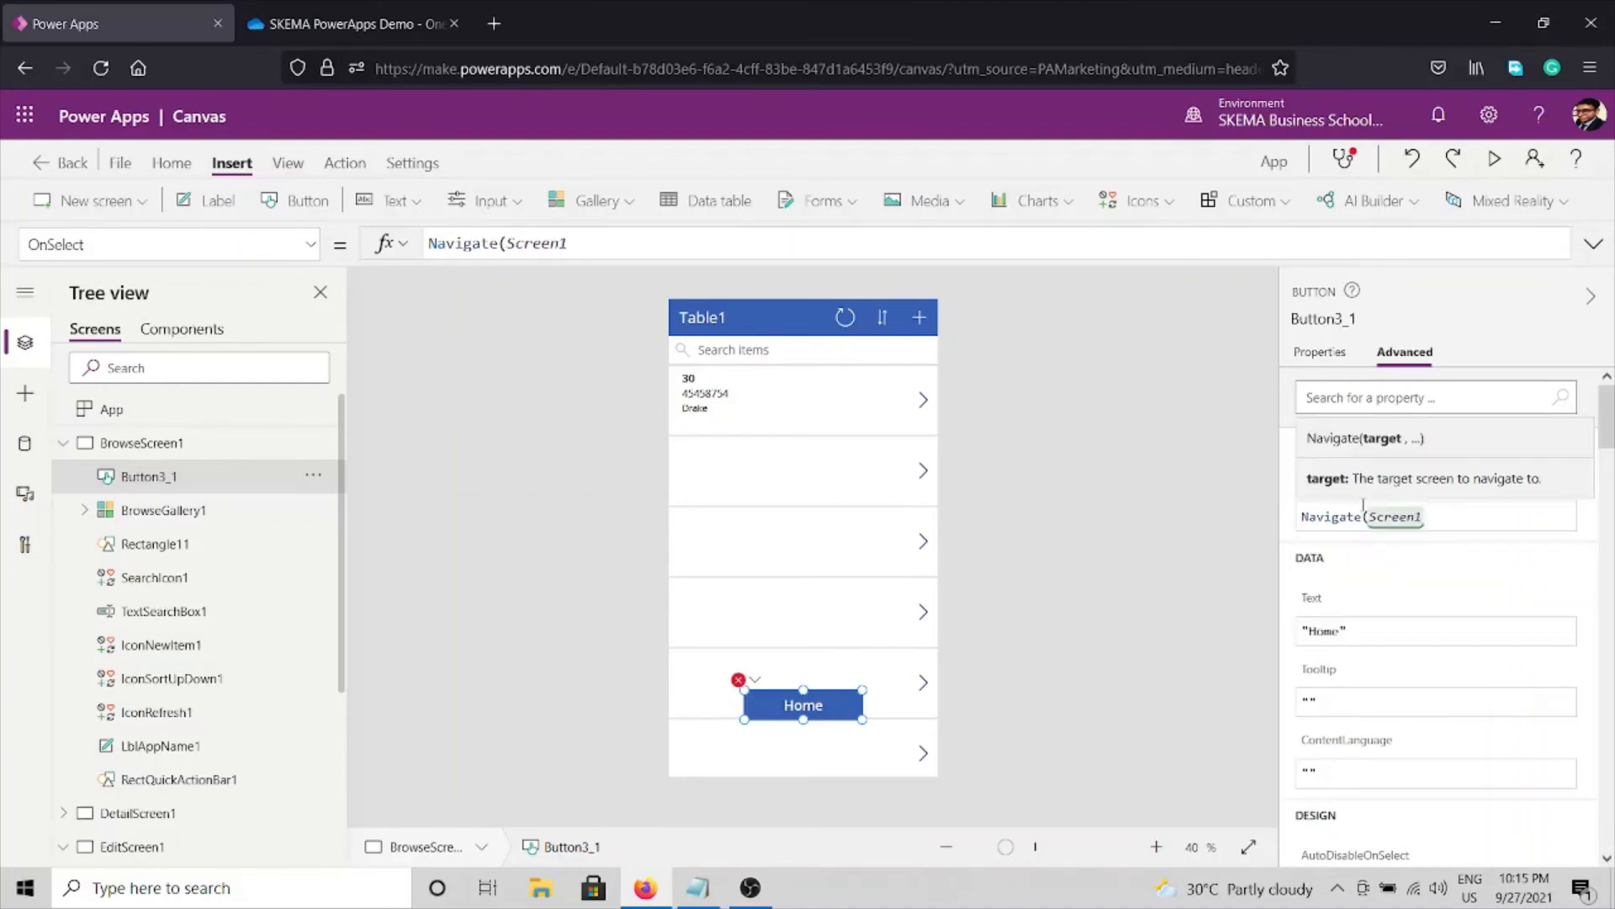
text())
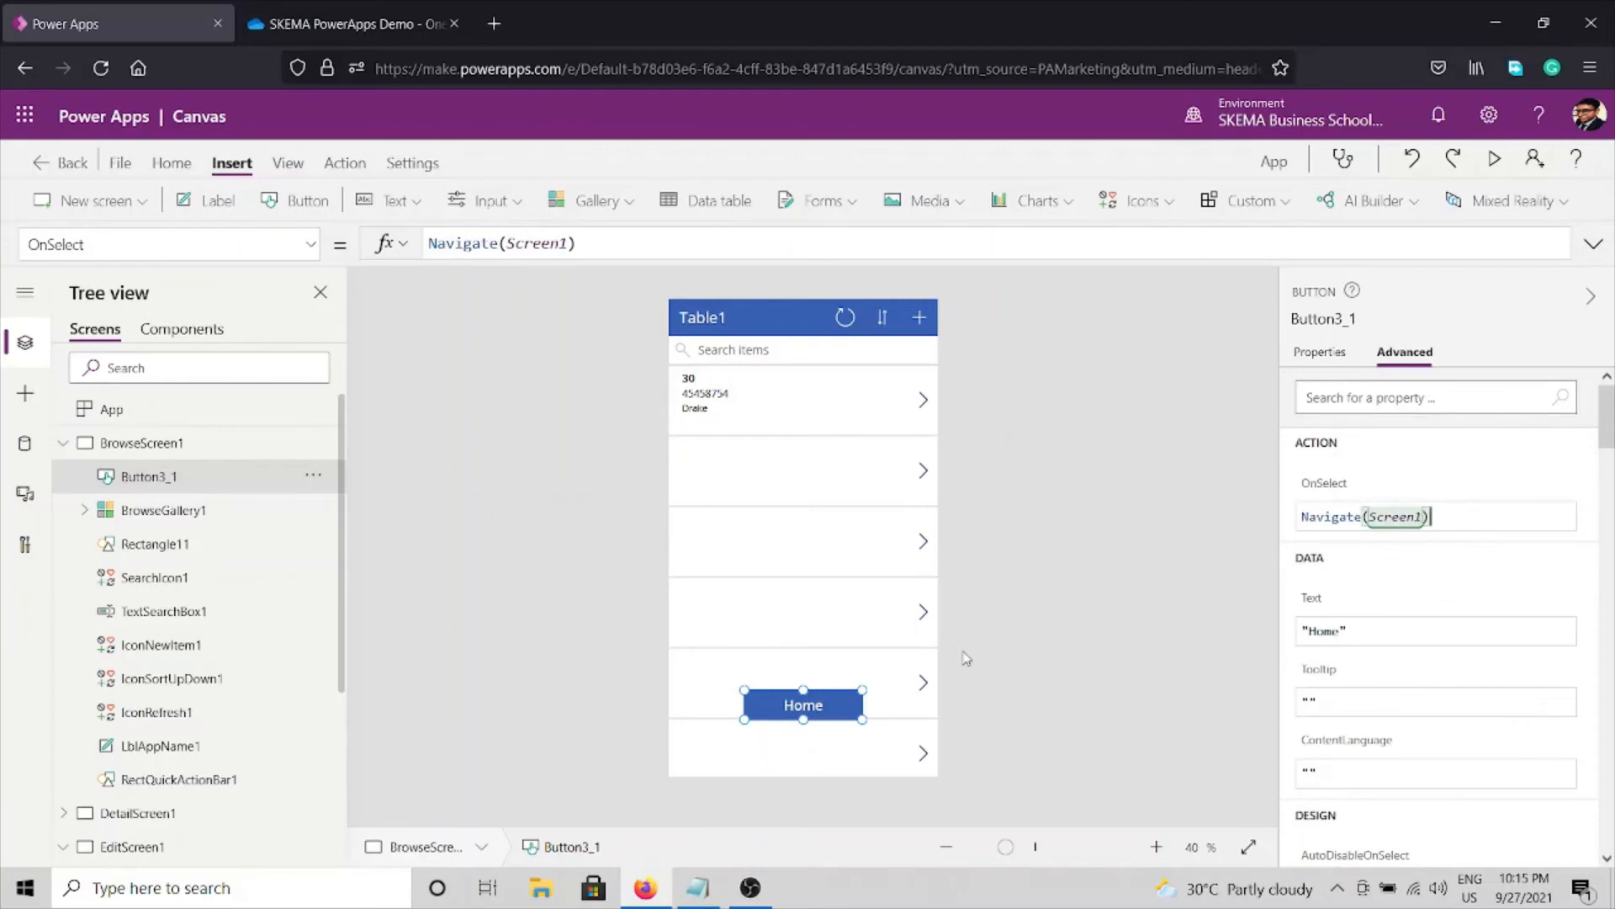
click(953, 656)
click(63, 443)
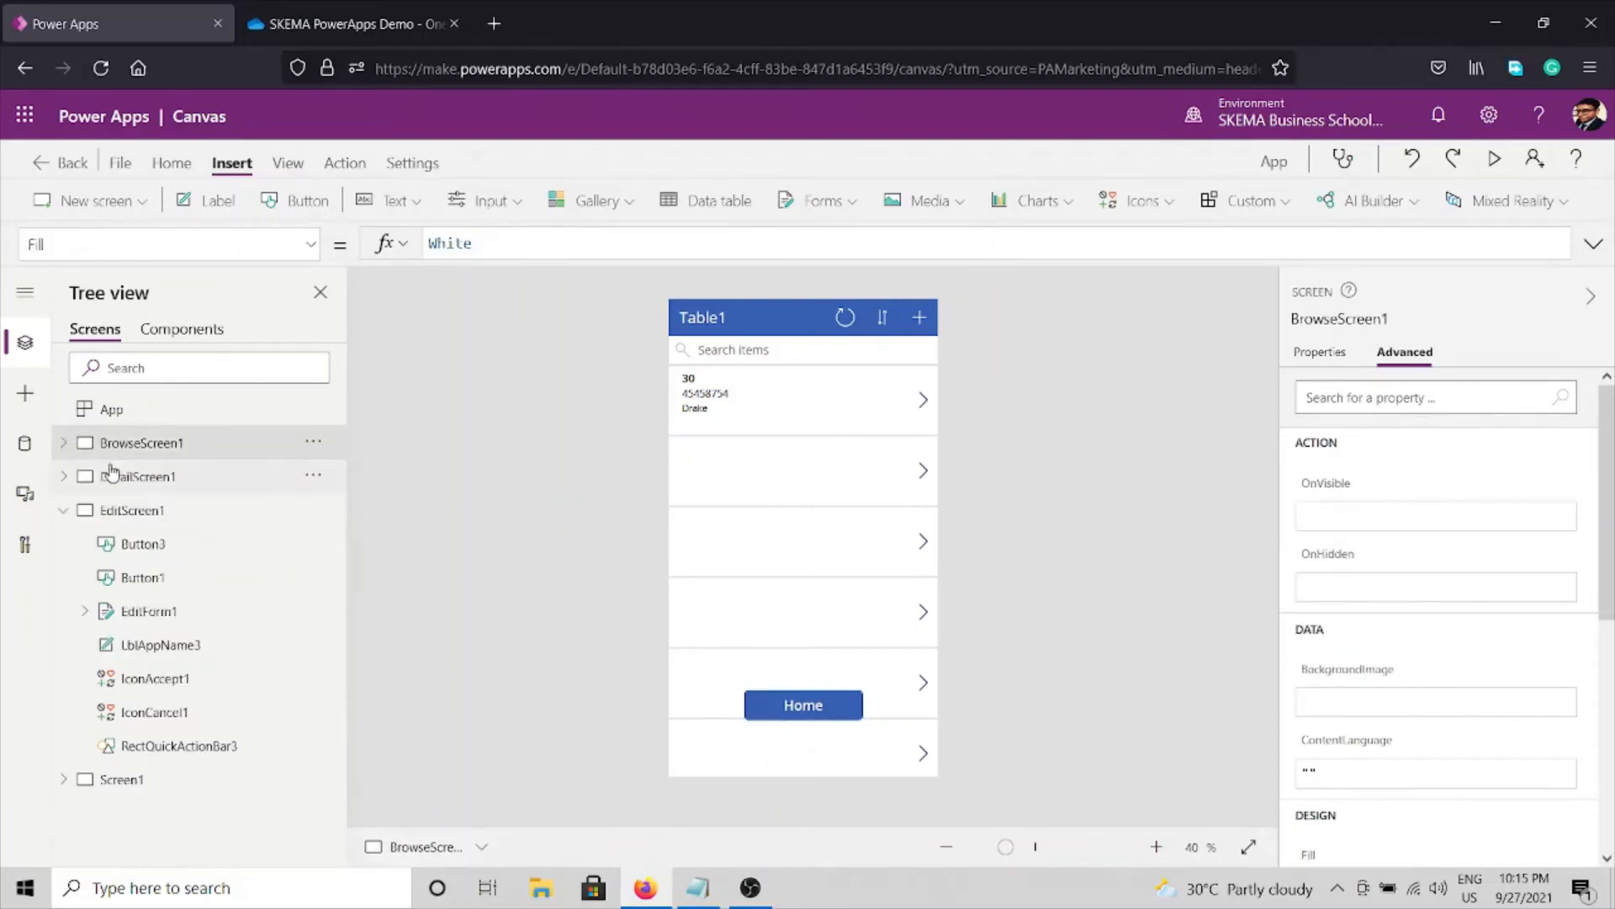
Set the DetailScreen1 Home button (Button3_2) OnSelect to Navigate(Screen1).
click(128, 480)
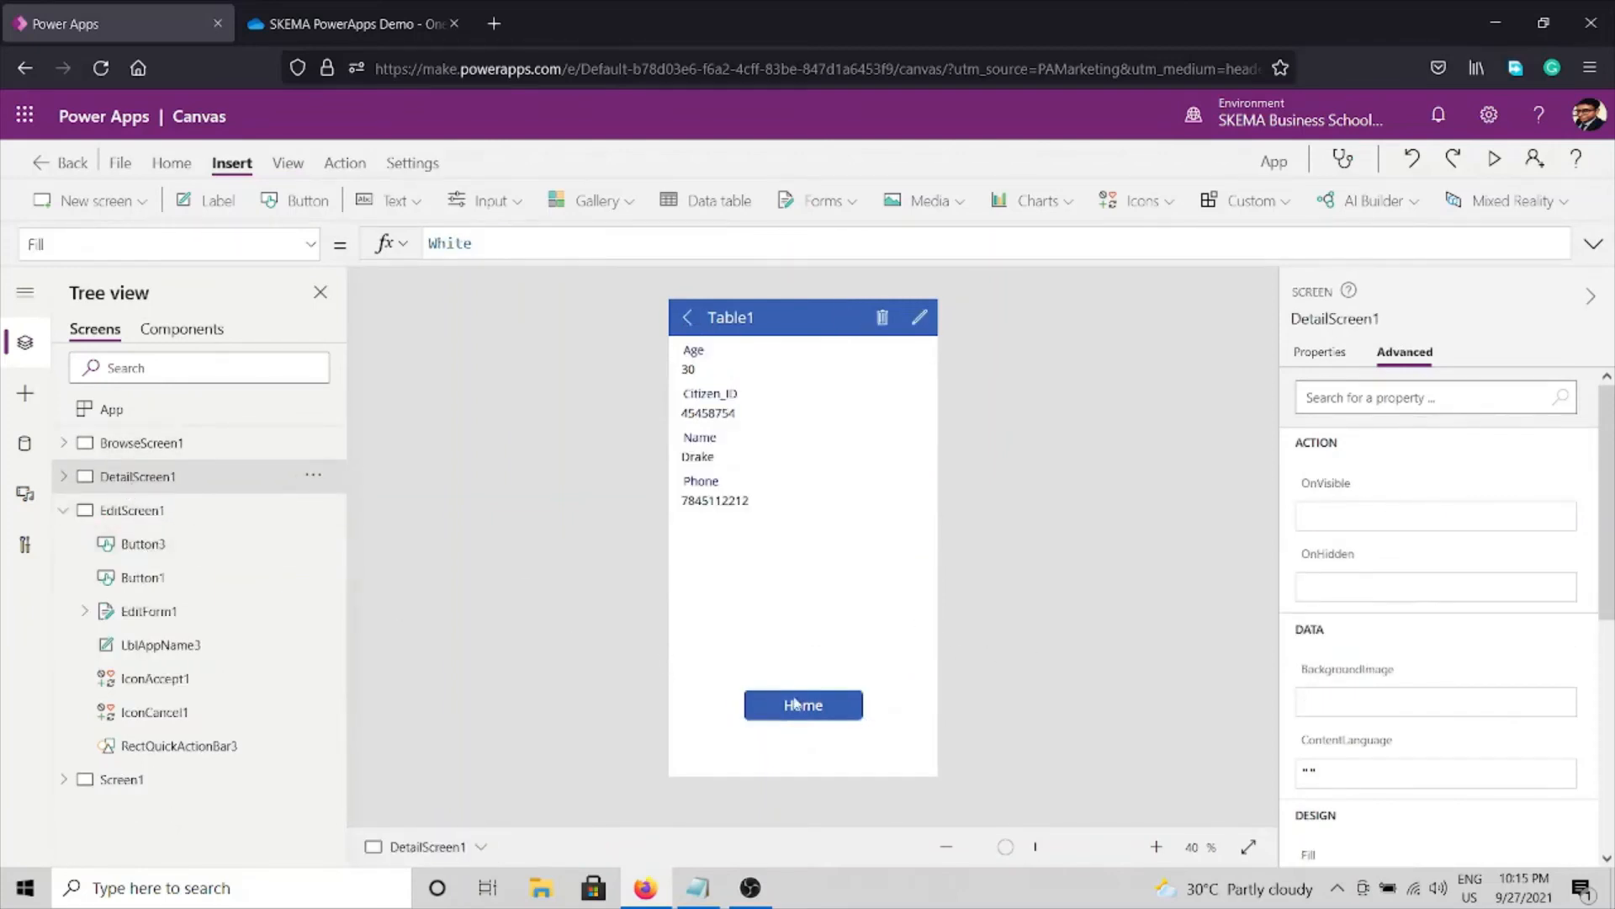
click(795, 703)
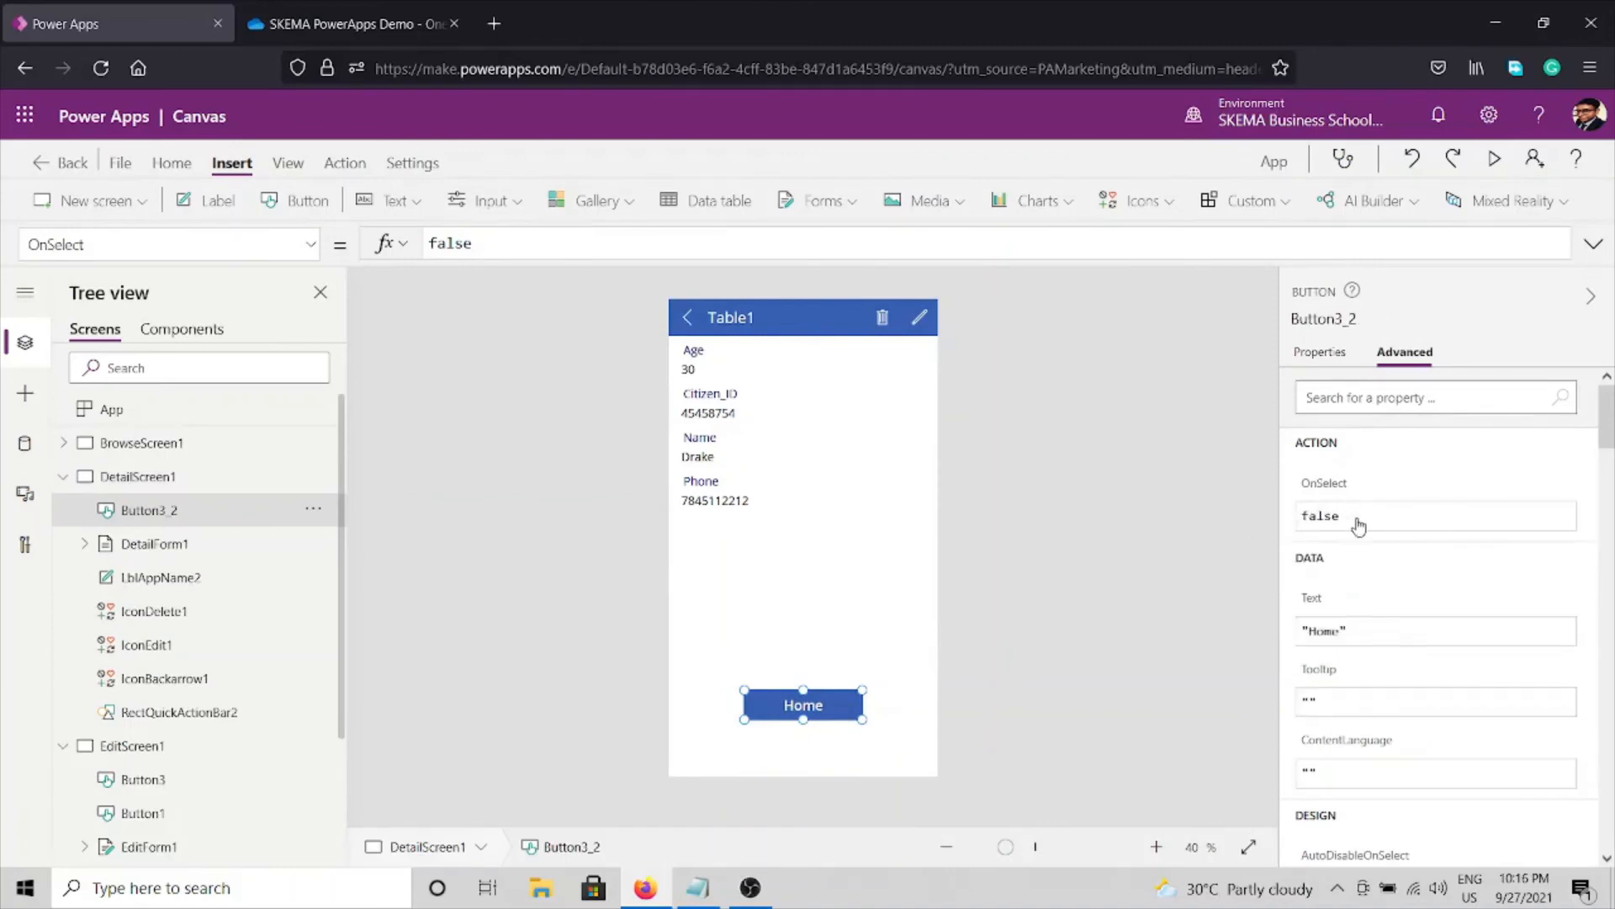
click(1358, 516)
double_click(1358, 515)
text(Nav)
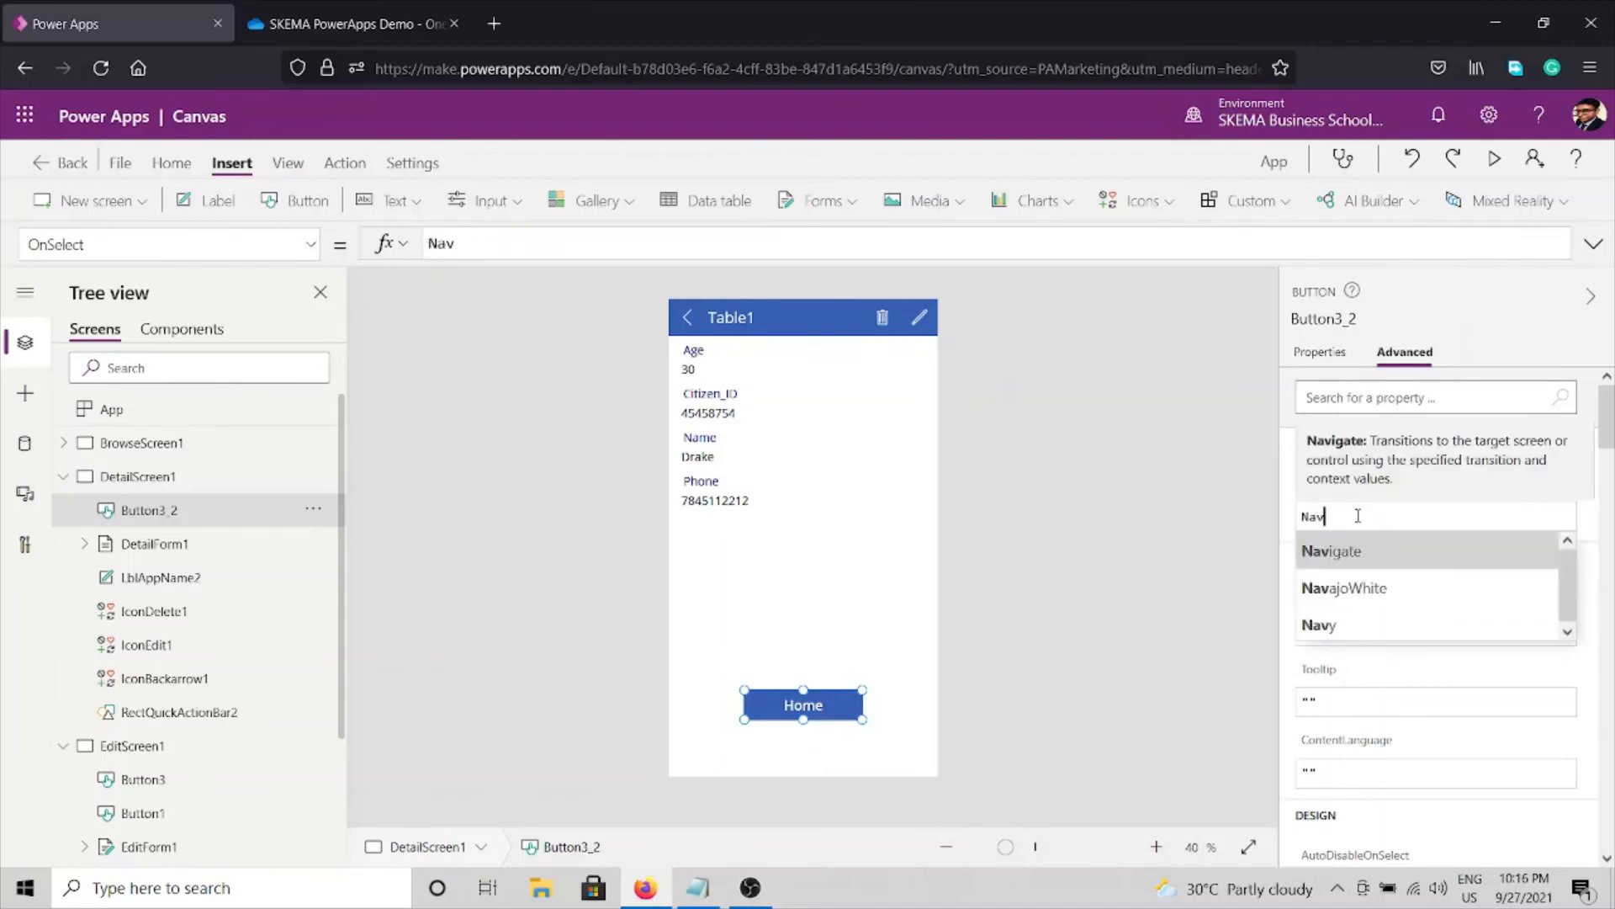
key(Tab)
key(Down)
key(Down)
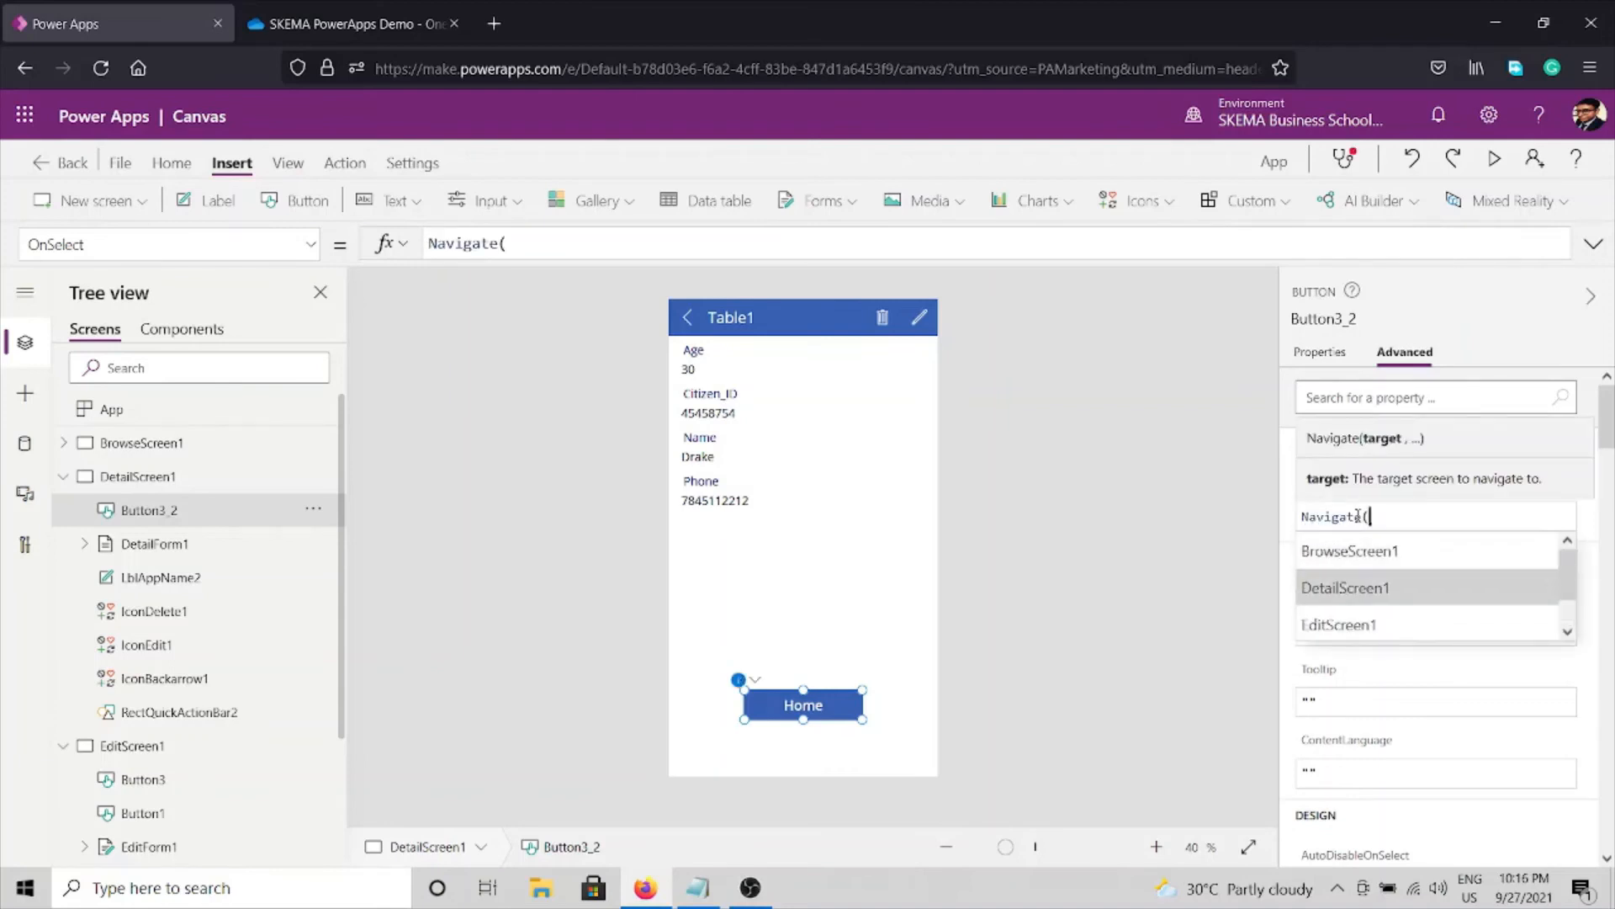
key(Down)
key(Down)
key(Tab)
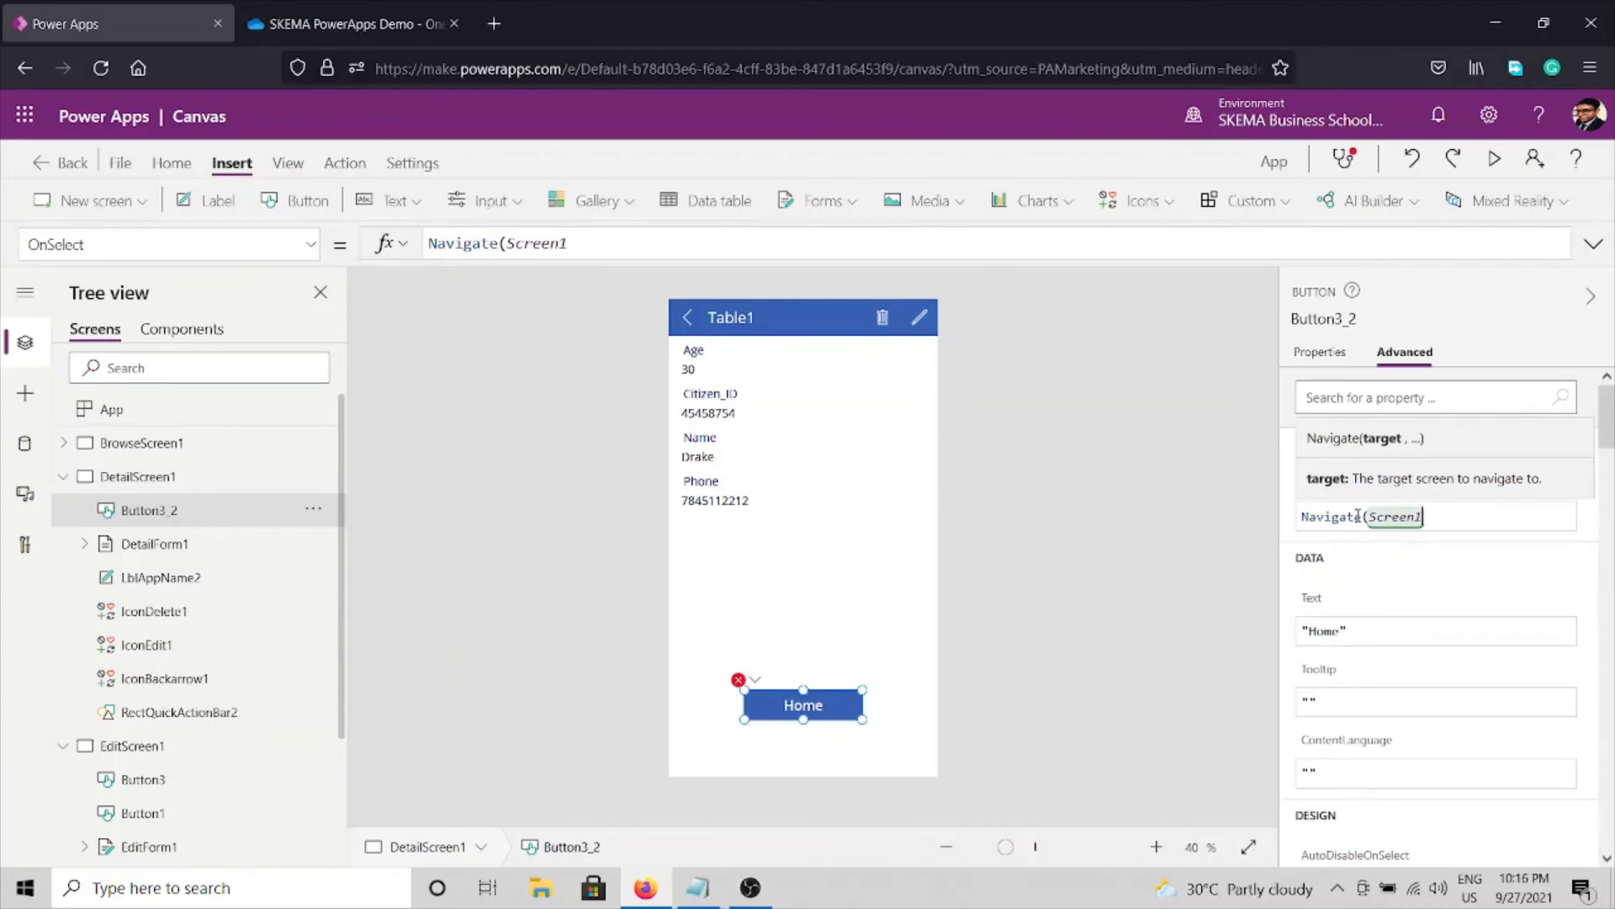
text())
click(1089, 663)
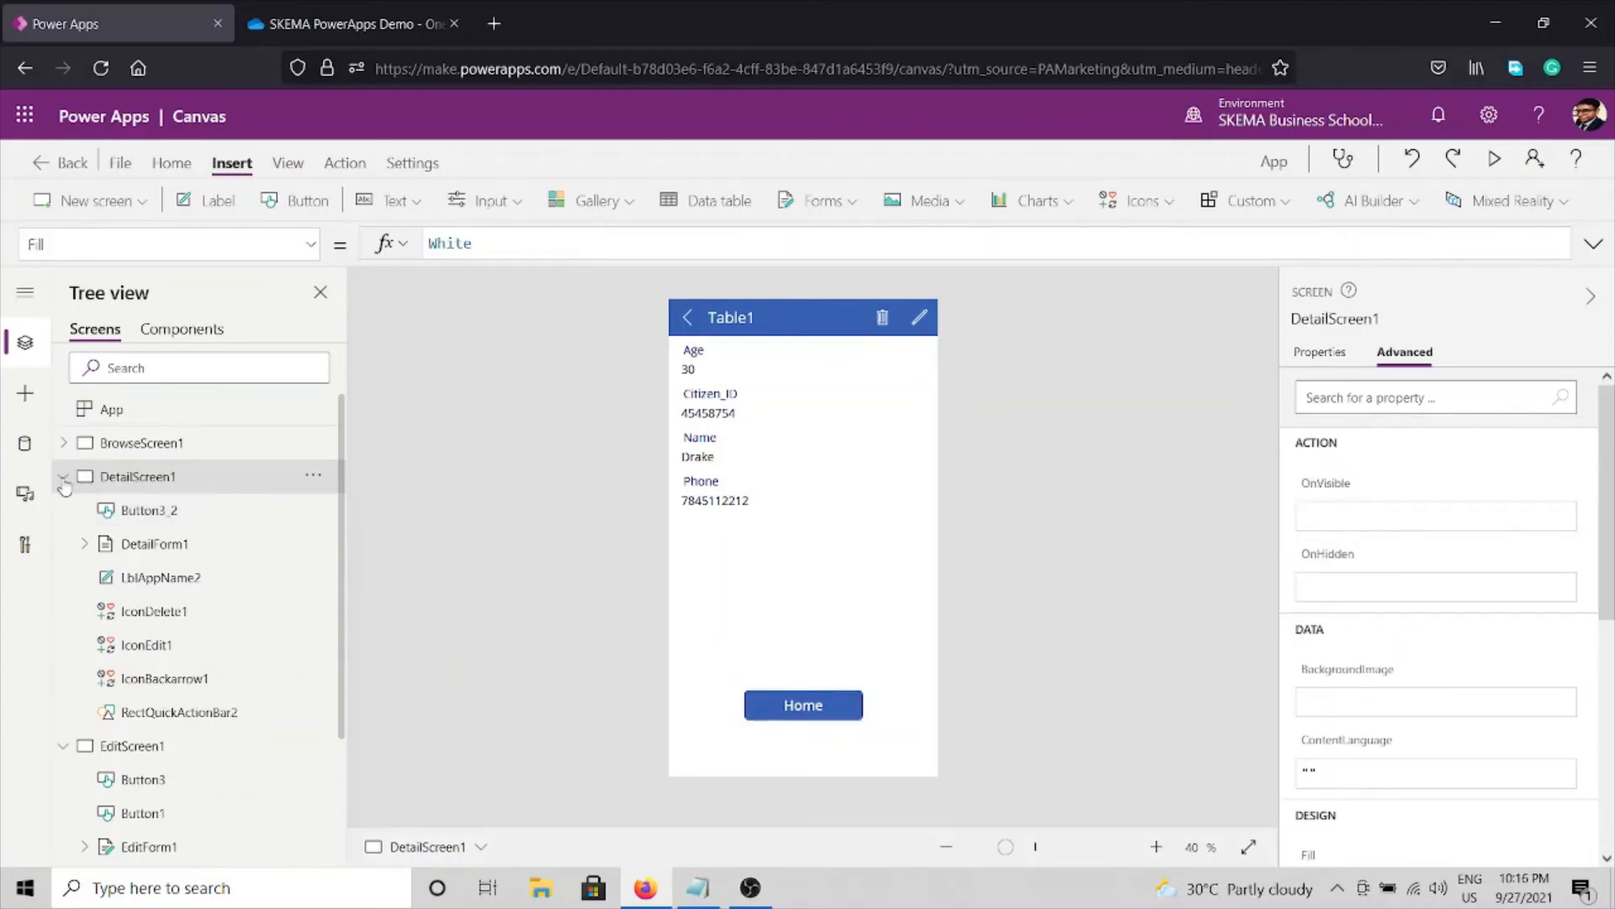
Collapse the screen nodes in the Tree view and open the License Data home screen.
click(63, 476)
click(64, 510)
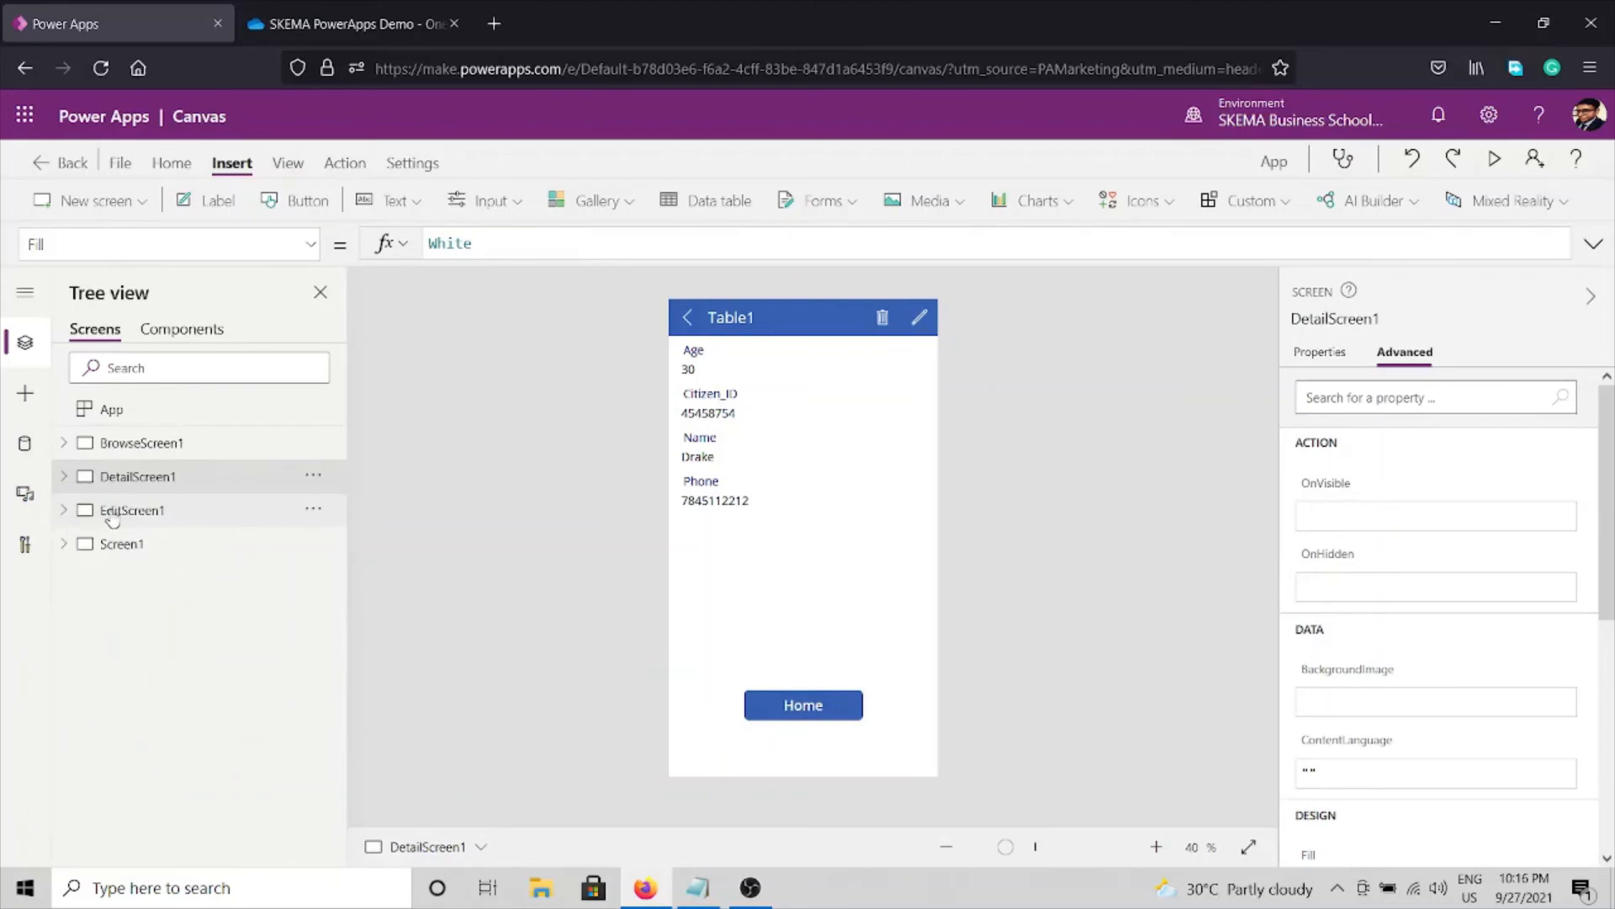
click(102, 510)
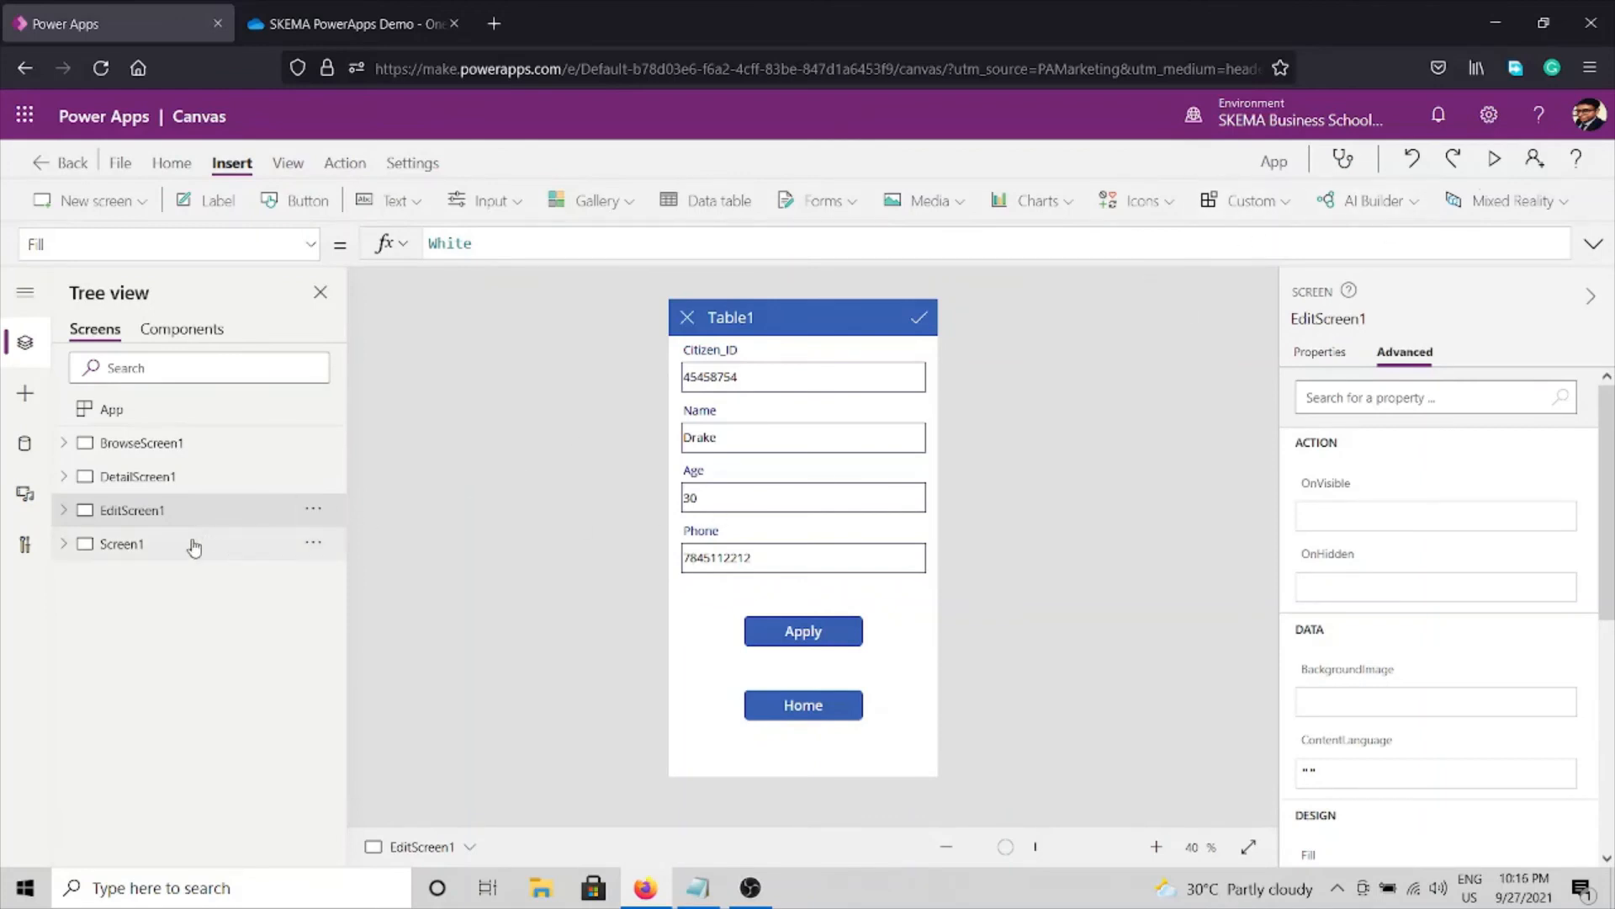
click(198, 544)
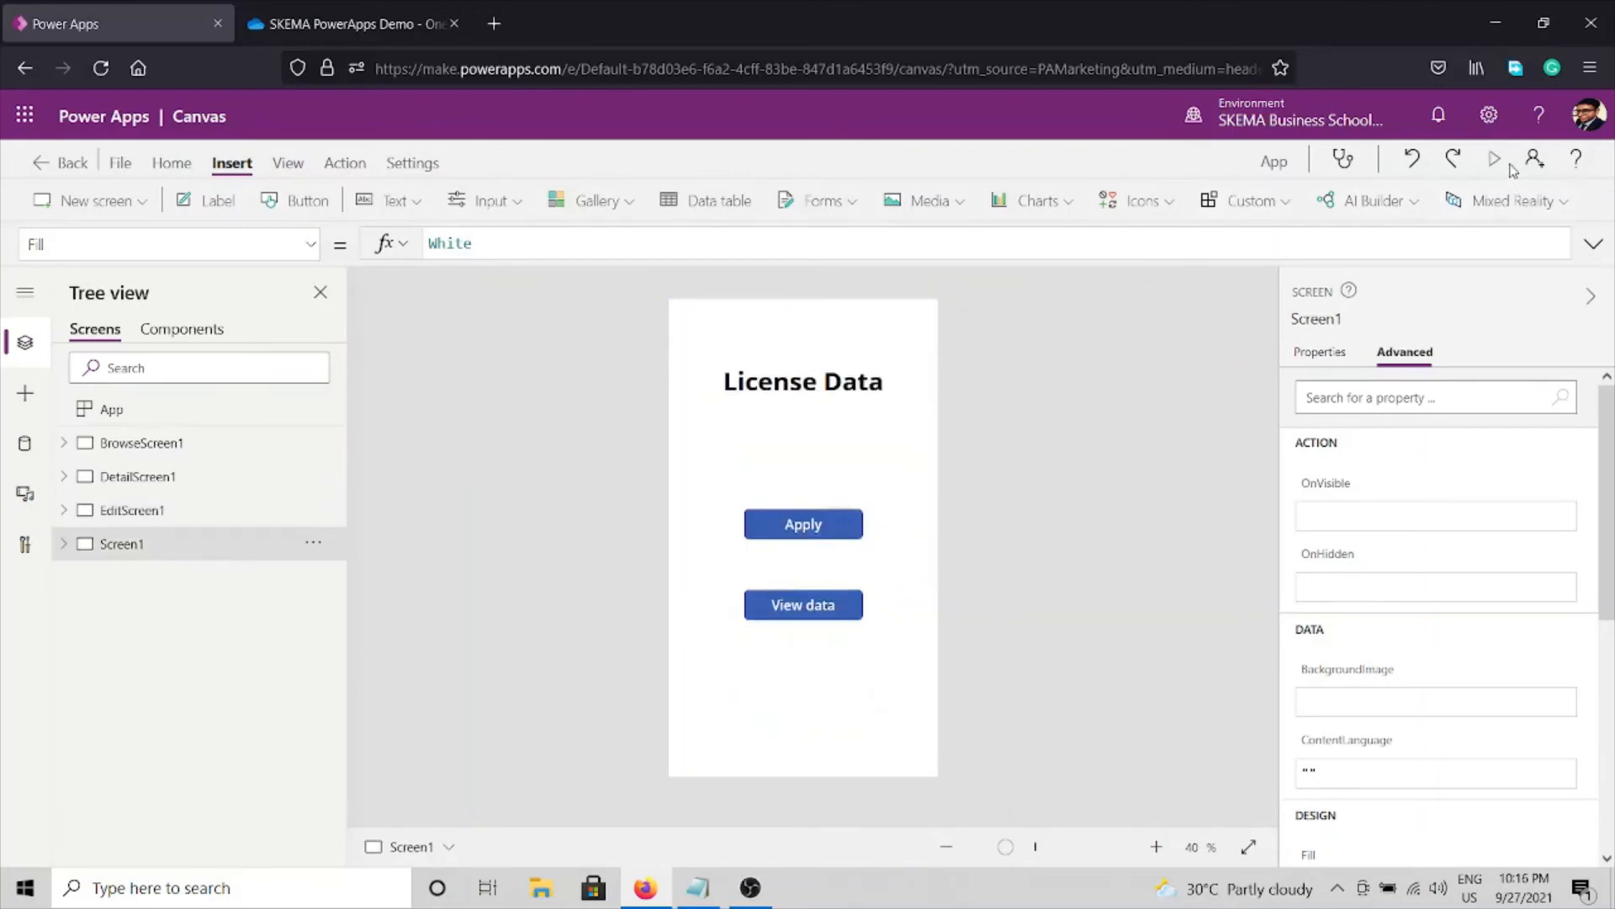
In preview, go to the form and back Home, then open a record and return Home.
click(1494, 158)
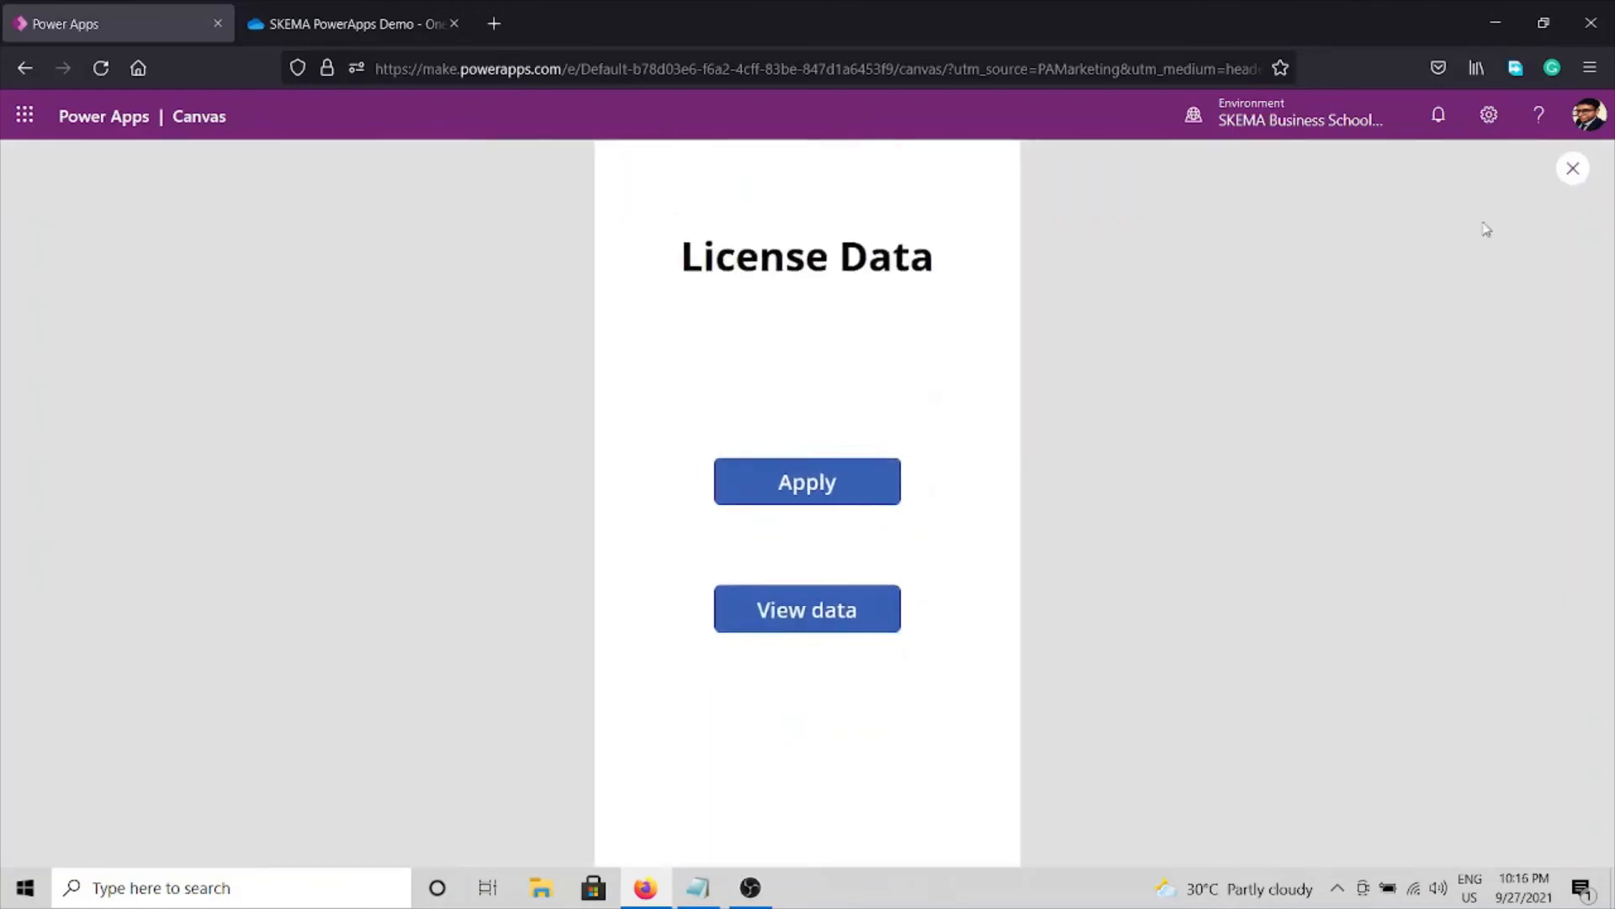
click(848, 485)
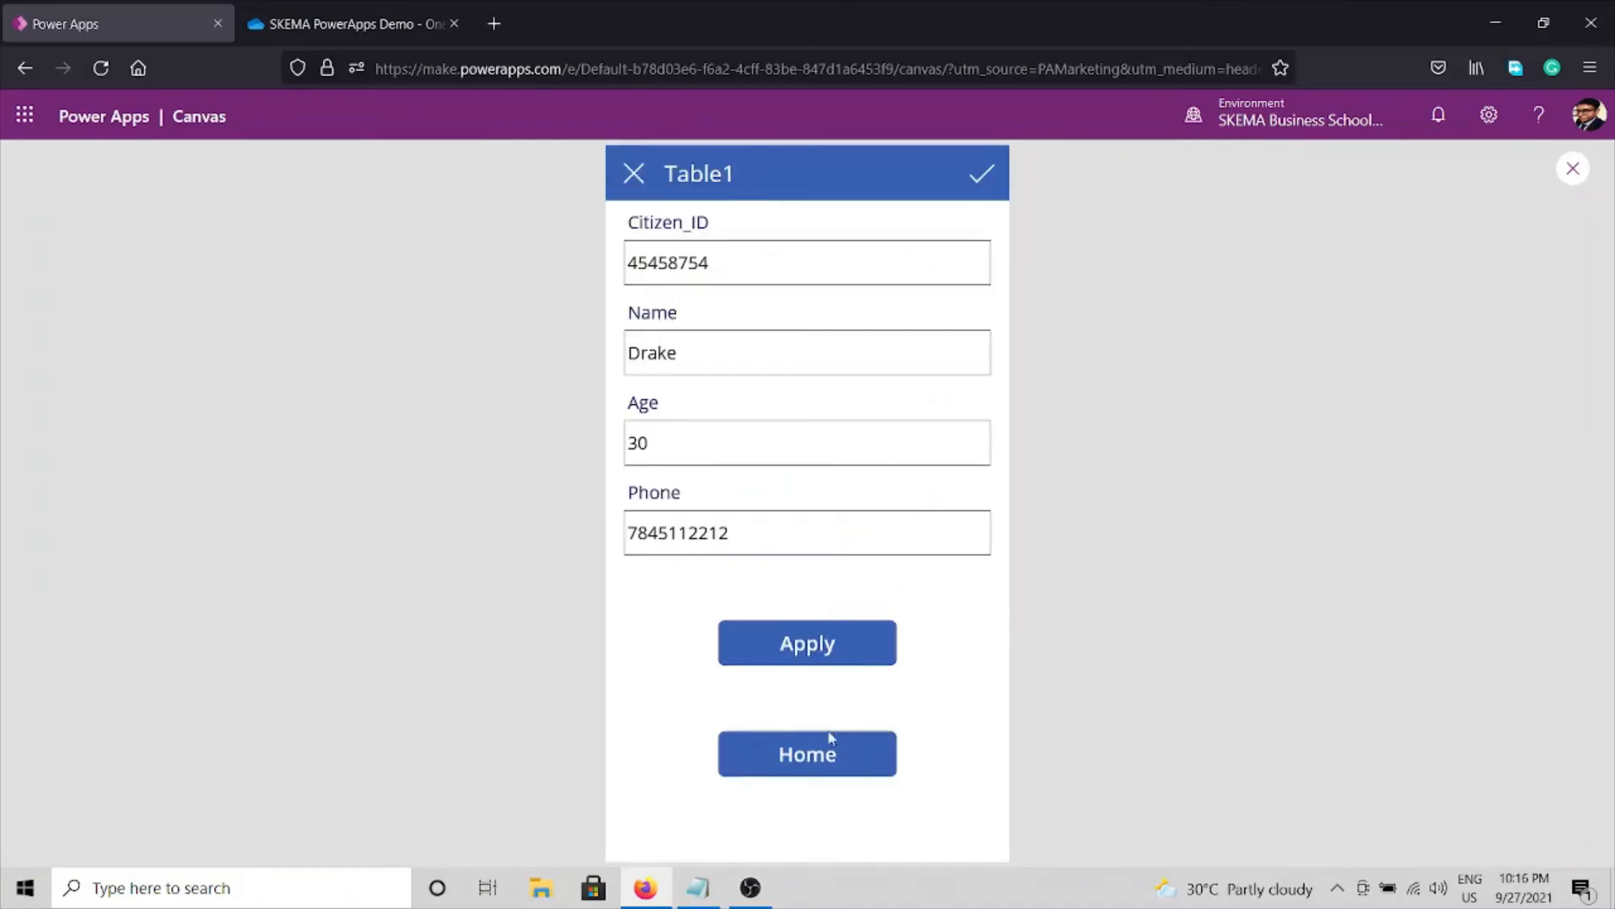
click(824, 758)
click(814, 614)
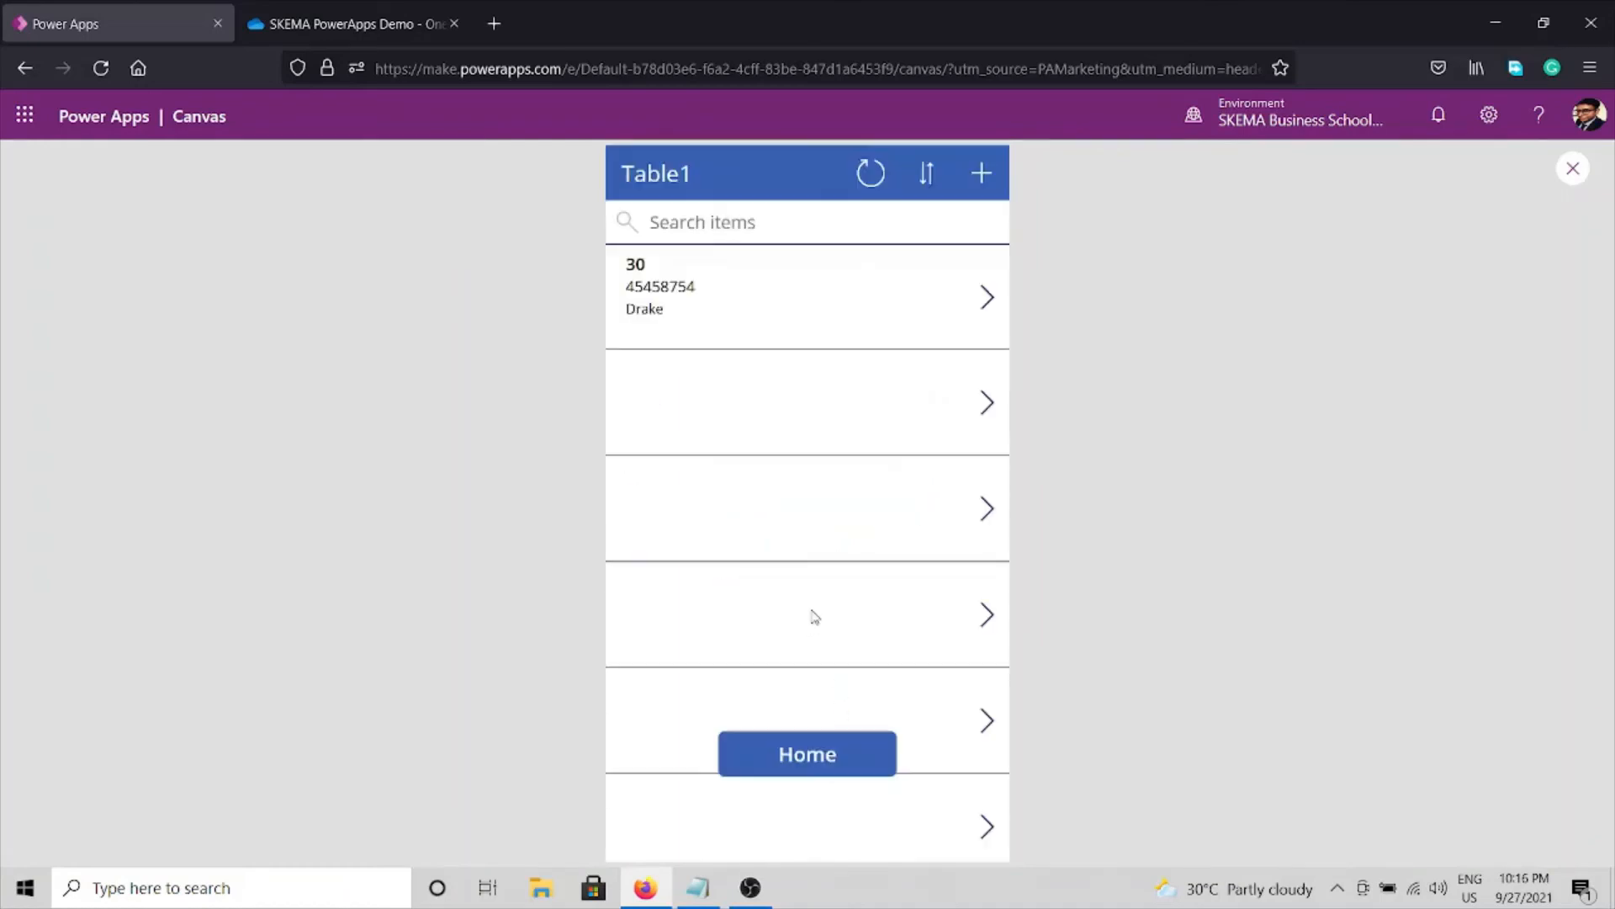
click(812, 282)
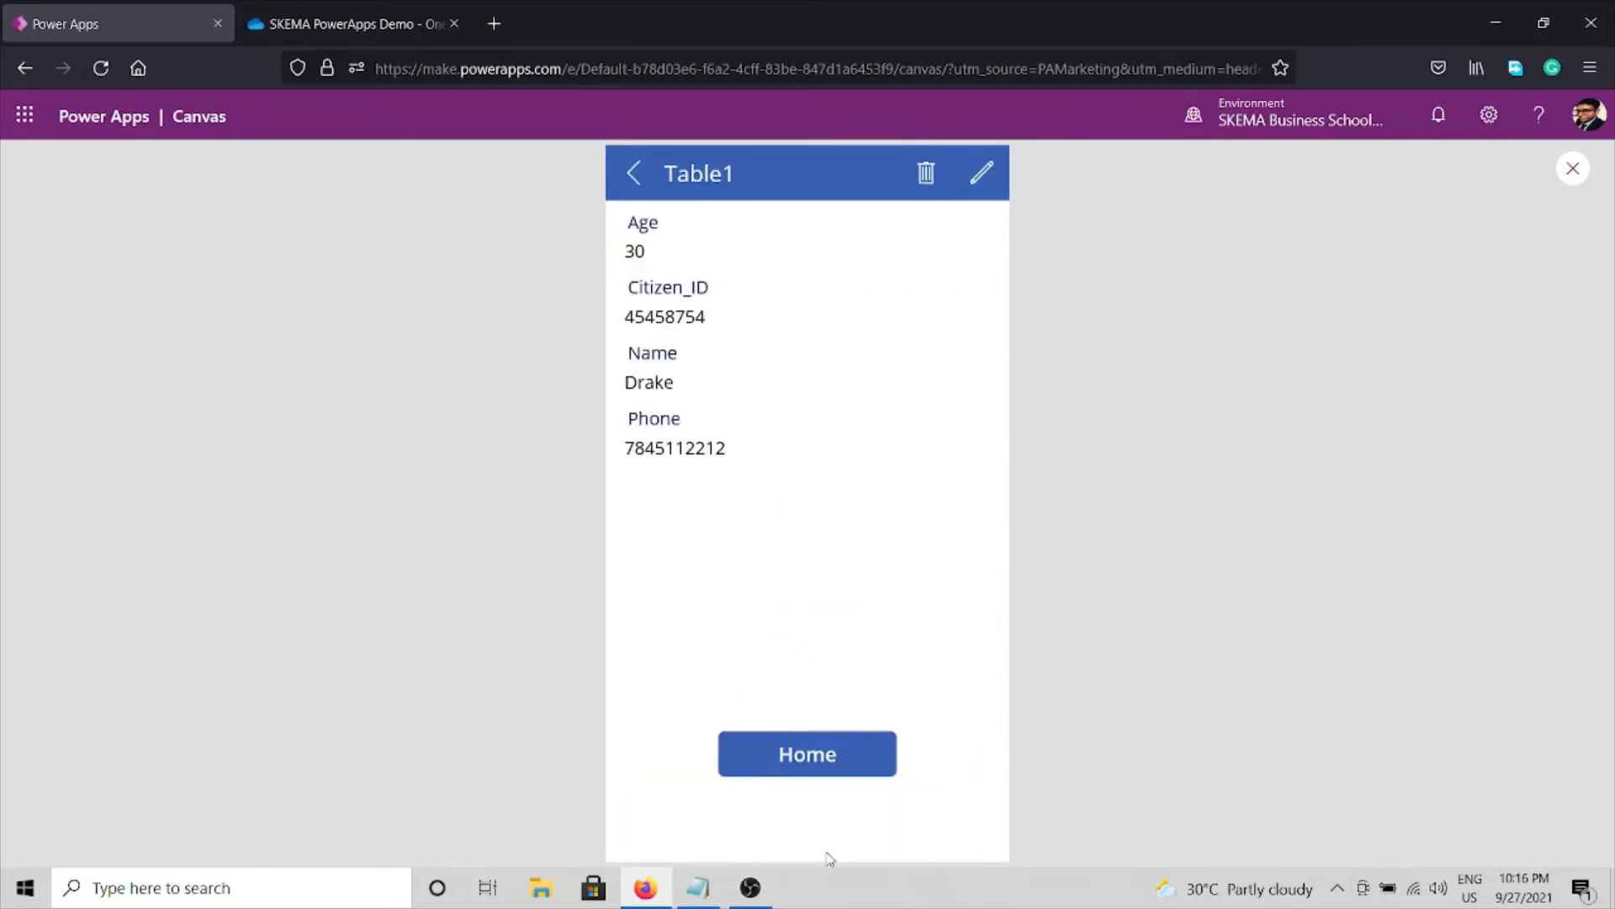
click(799, 767)
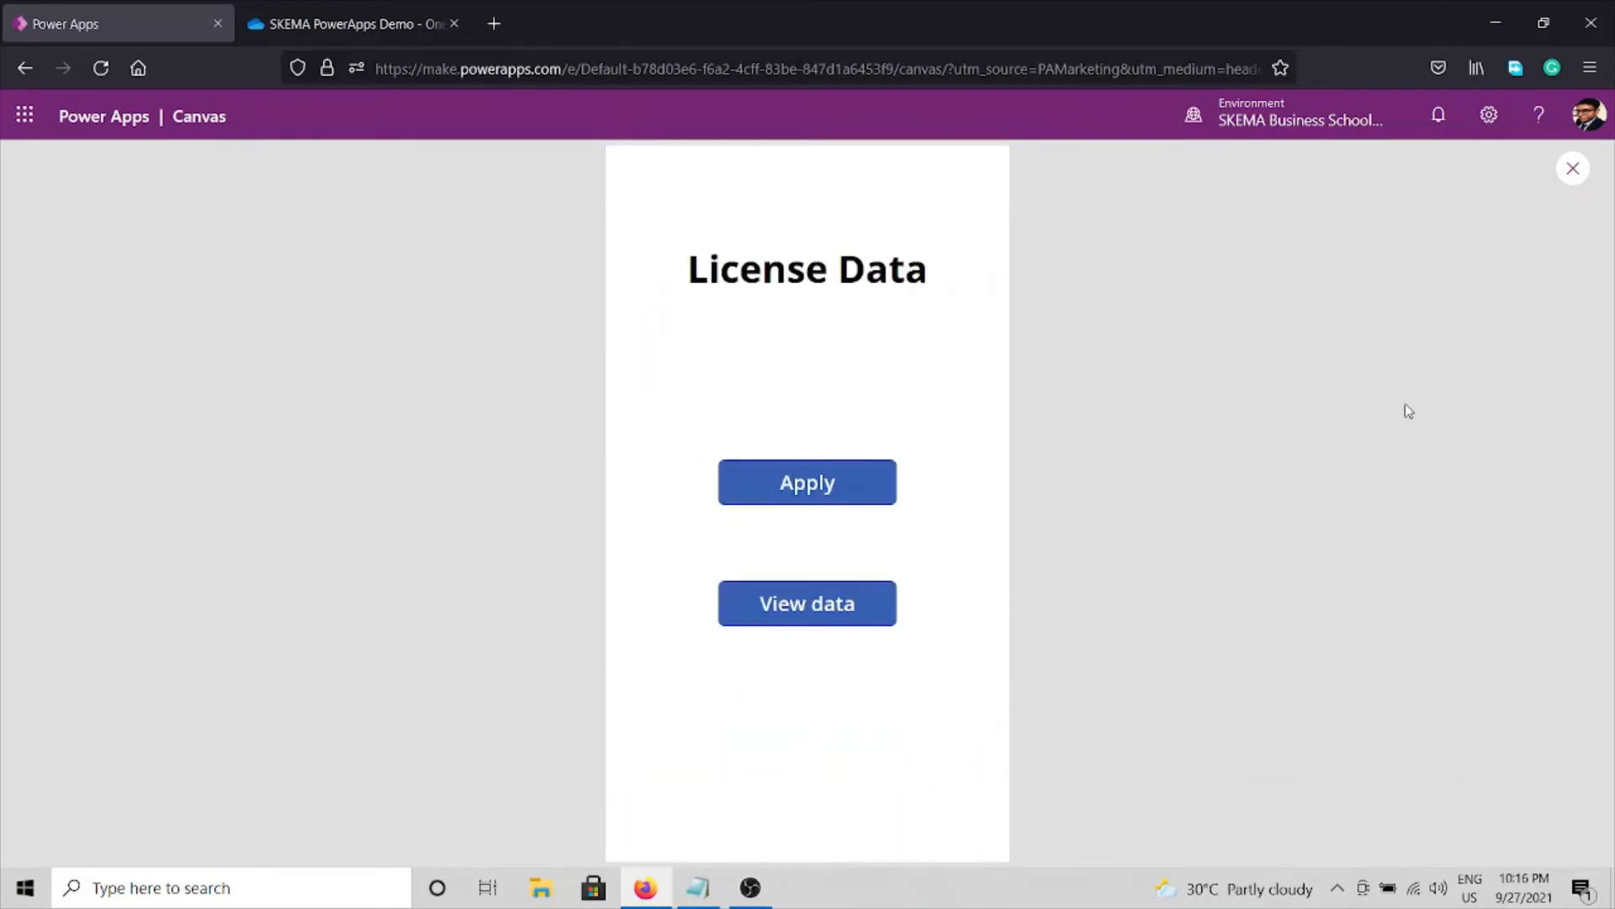
click(1570, 173)
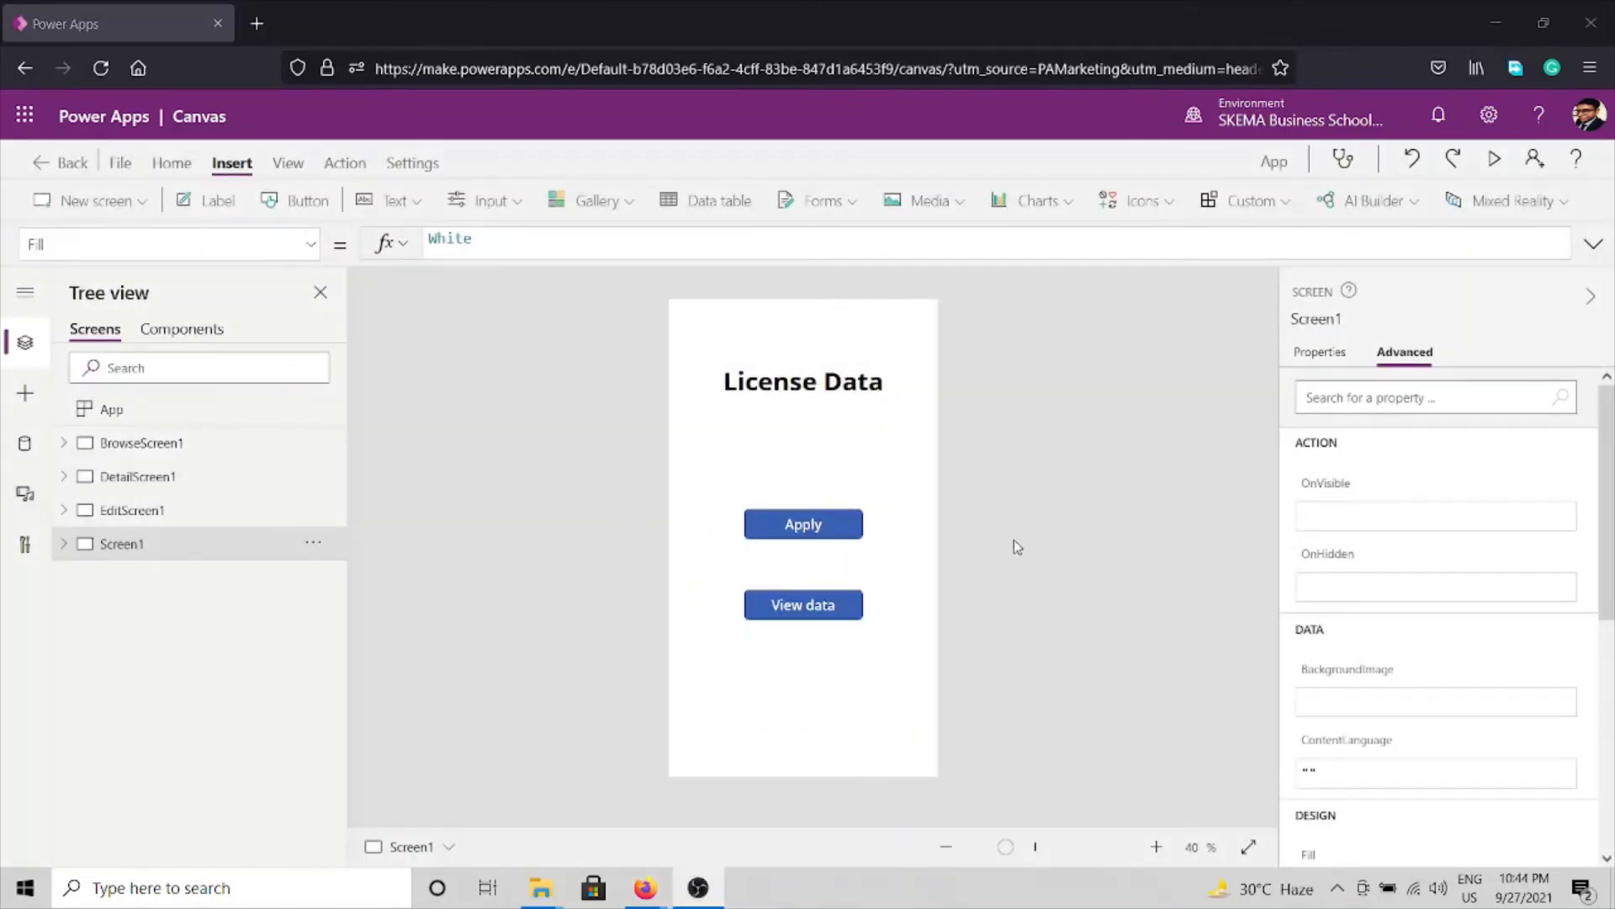
Run the app preview side by side with the OneDrive folder and open the application form.
click(1495, 159)
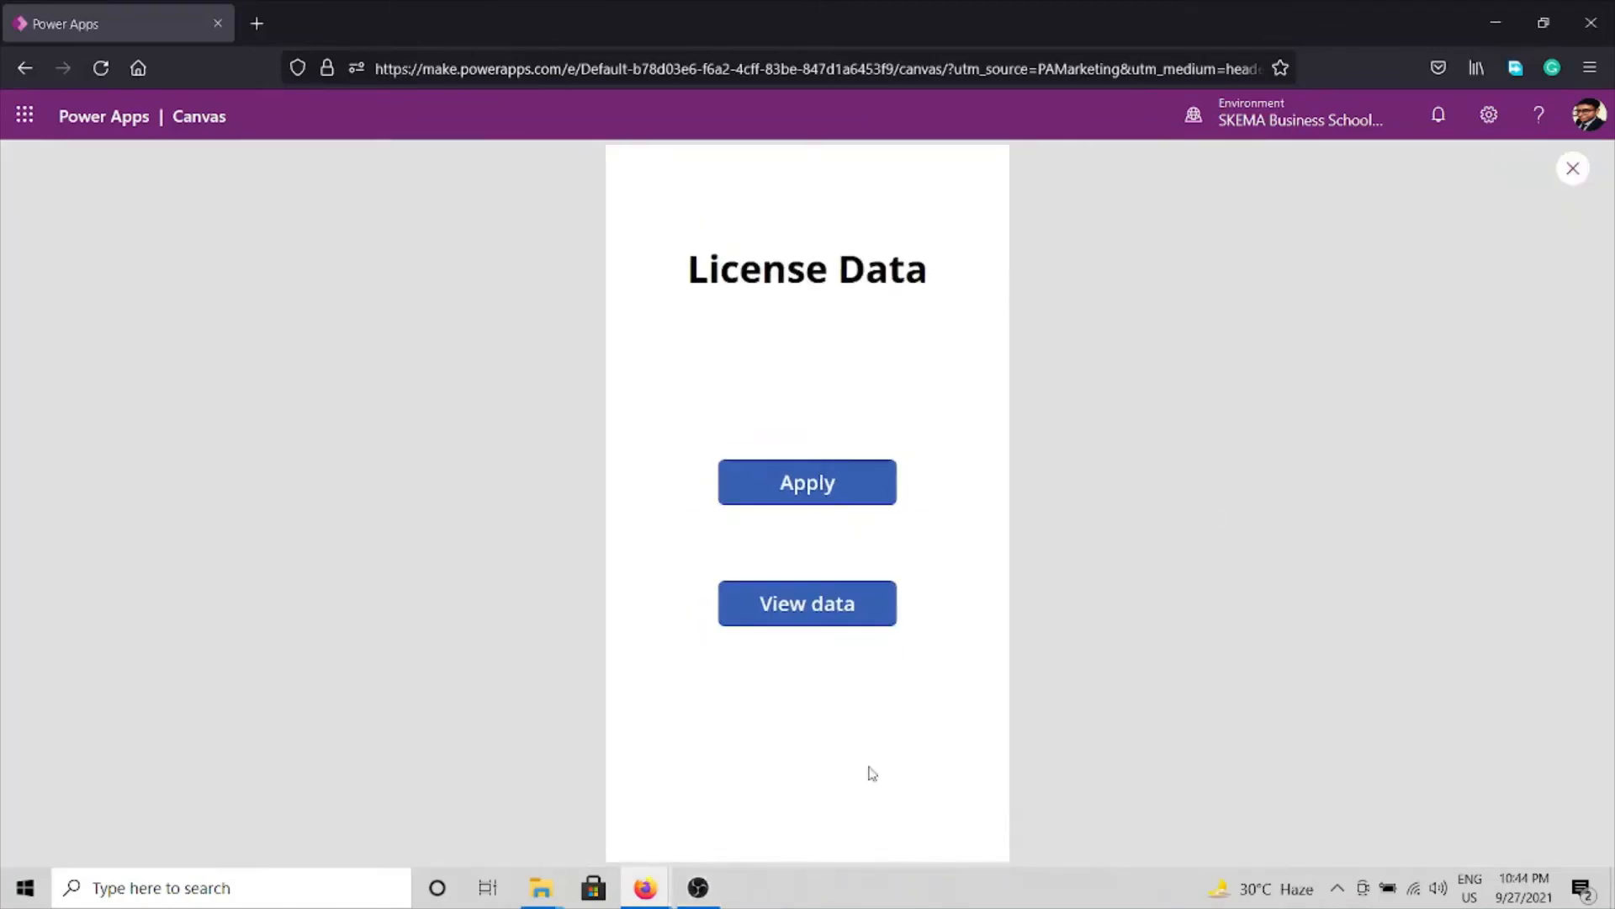
mouse_move(645, 888)
click(538, 762)
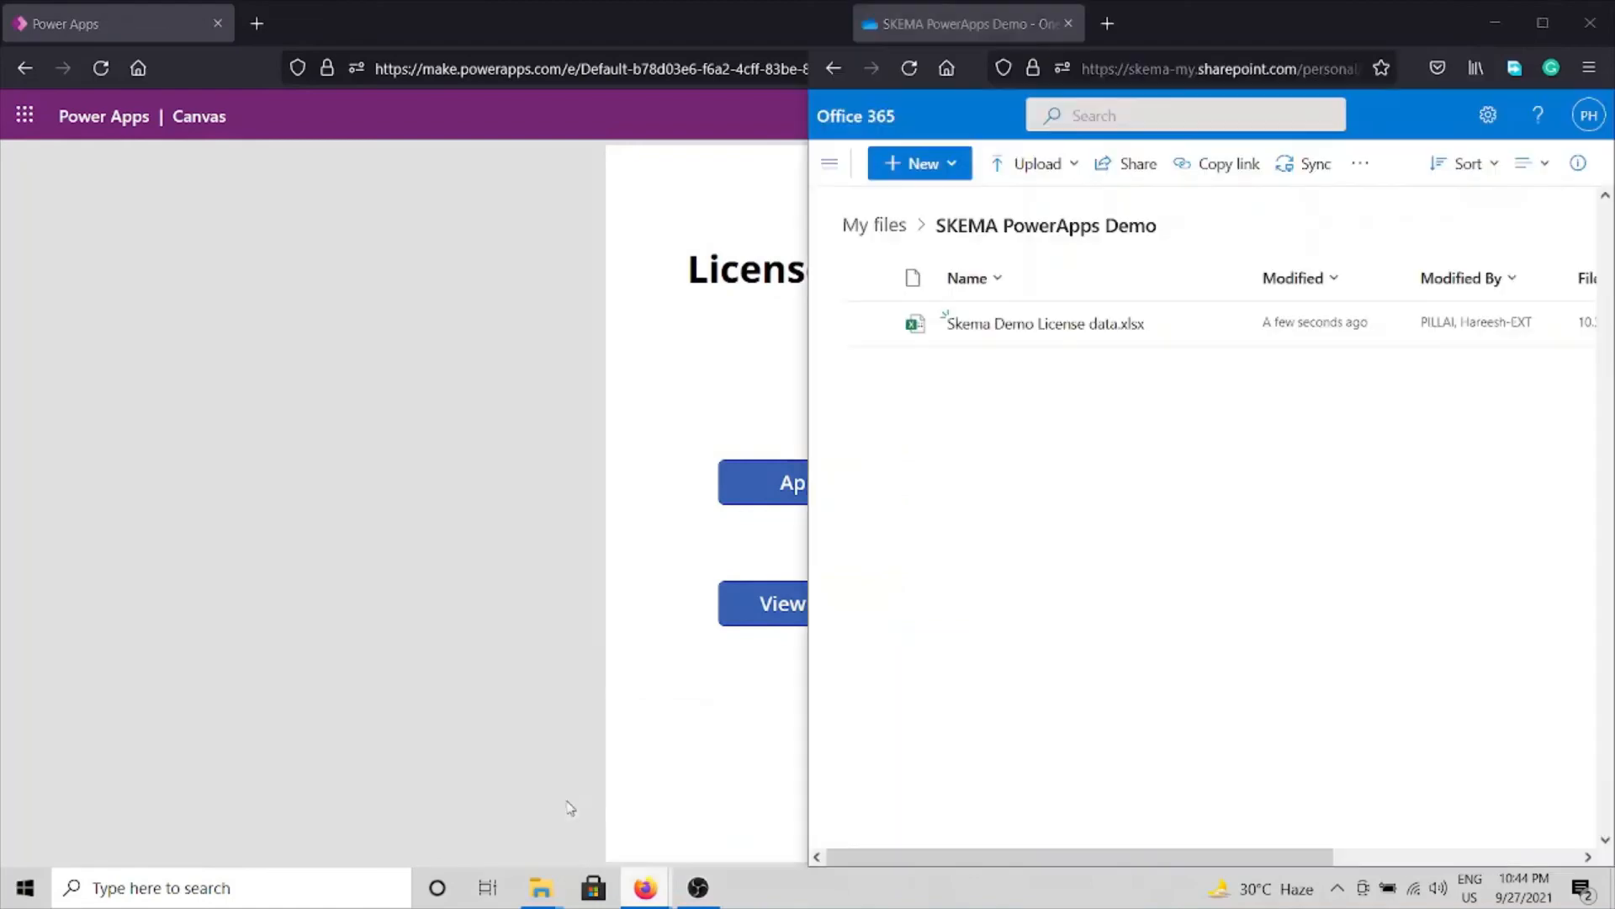
drag(1361, 17, 1611, 252)
click(301, 394)
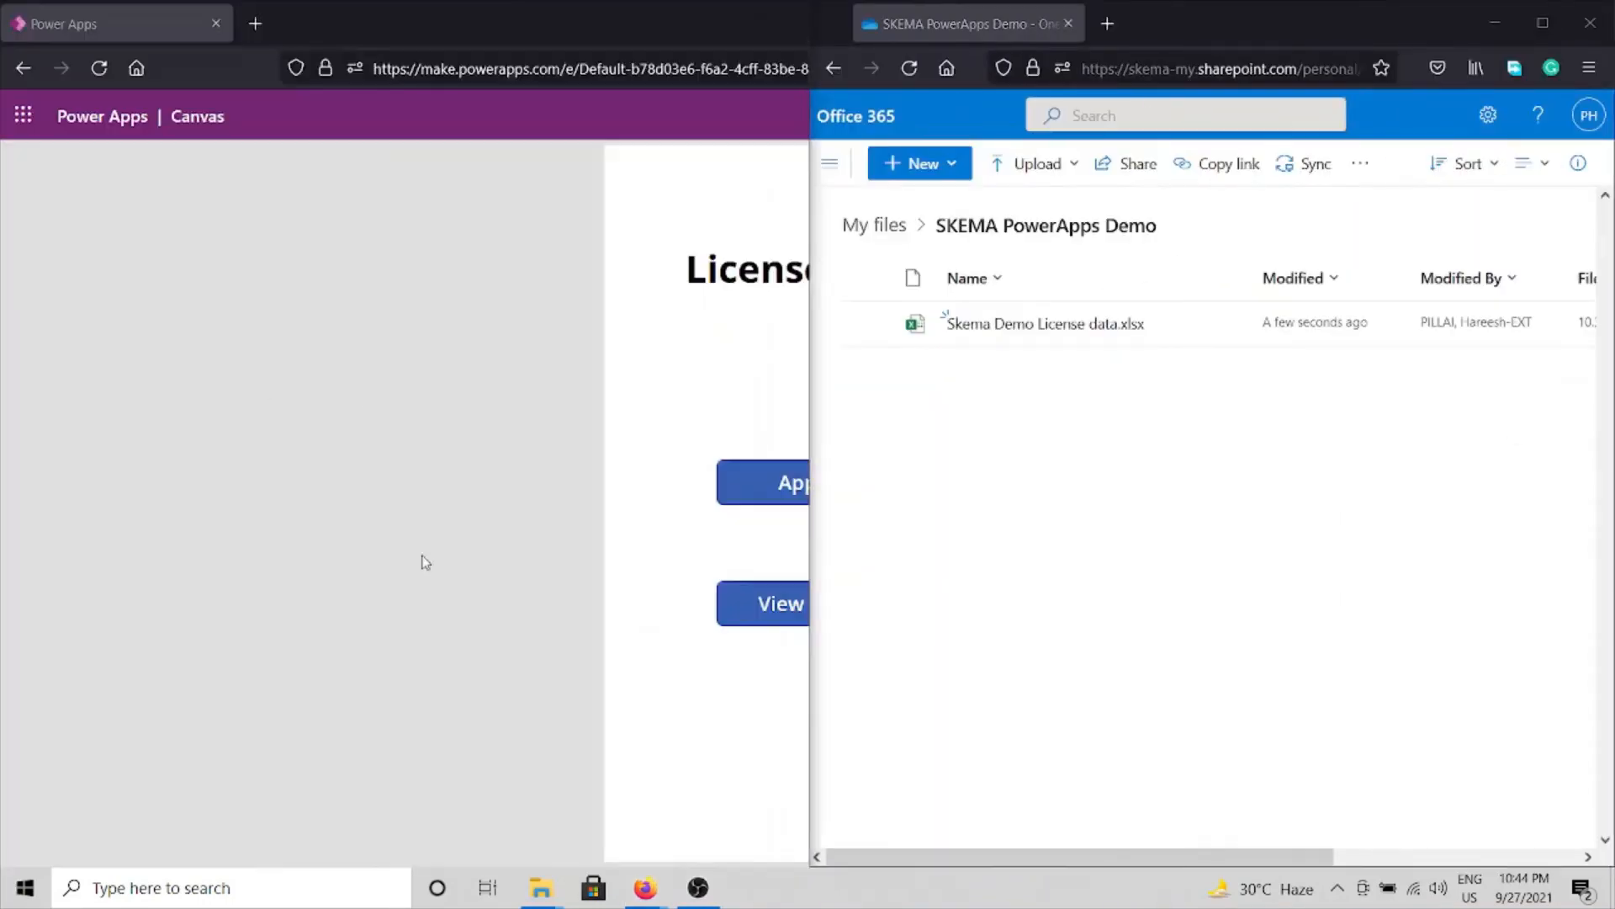
click(476, 476)
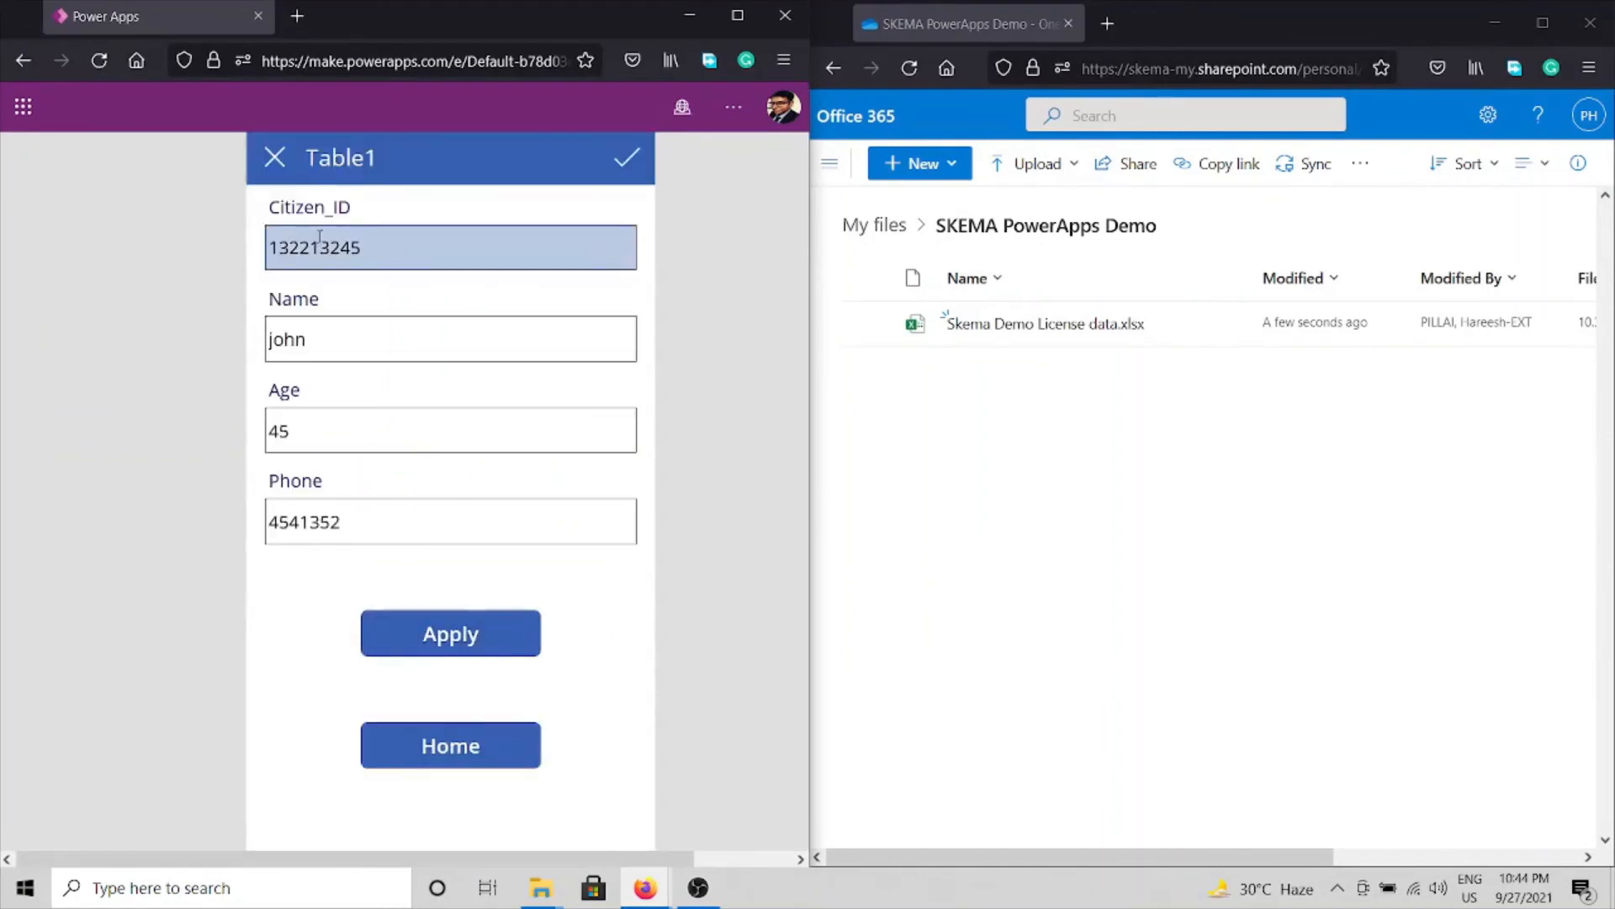
double_click(549, 246)
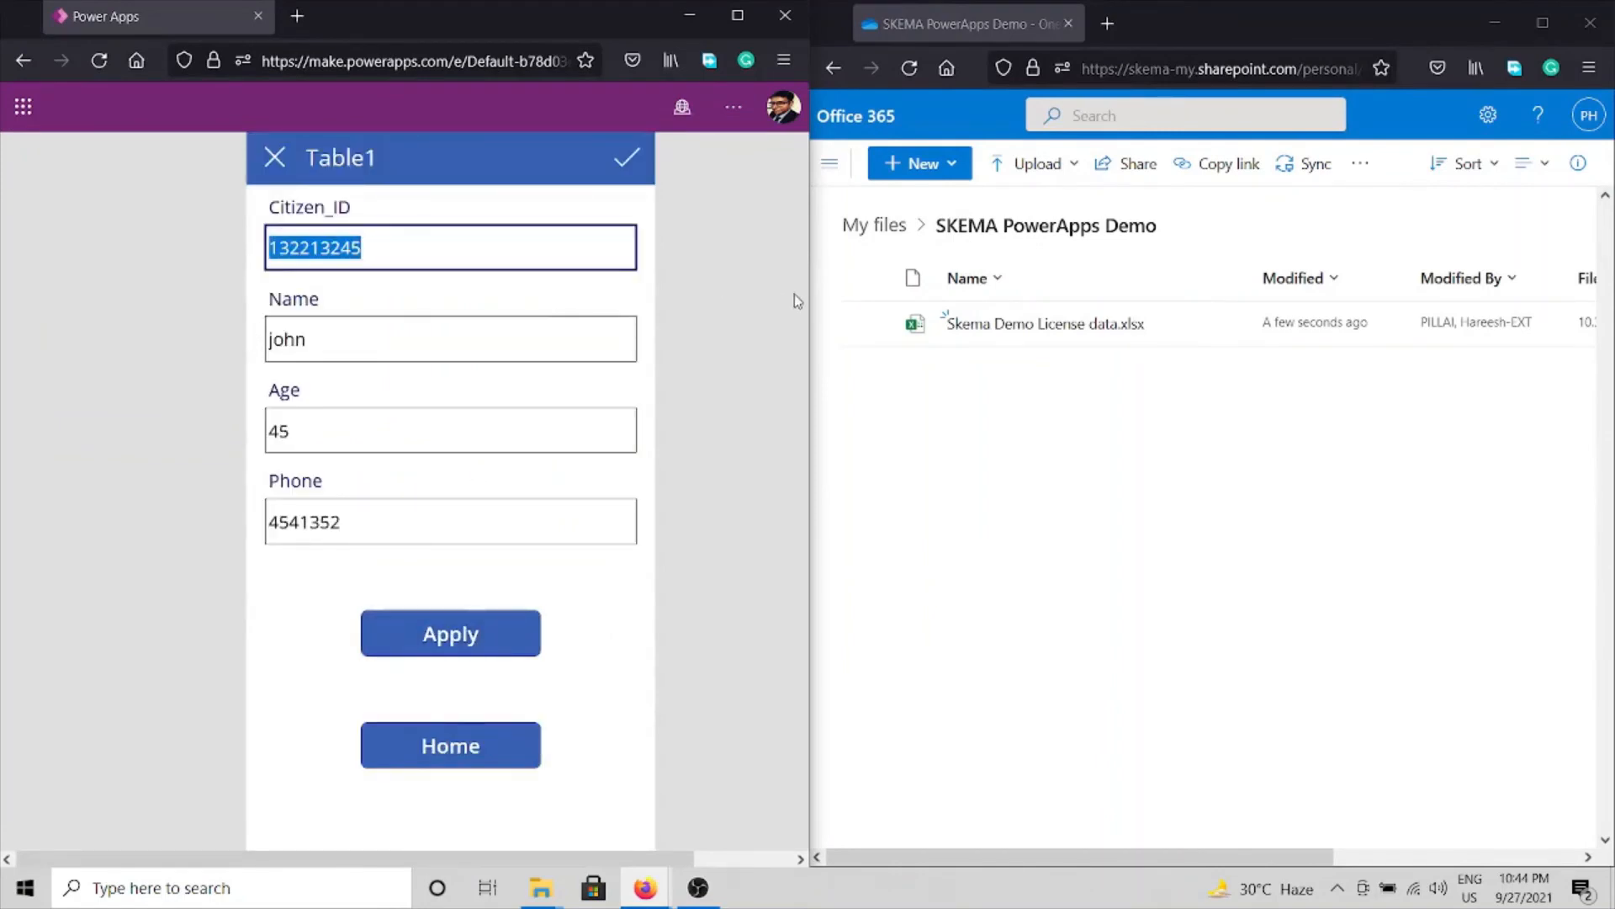
Open the license data workbook in Excel for the web and check the submission in row 2.
click(1023, 429)
click(1040, 328)
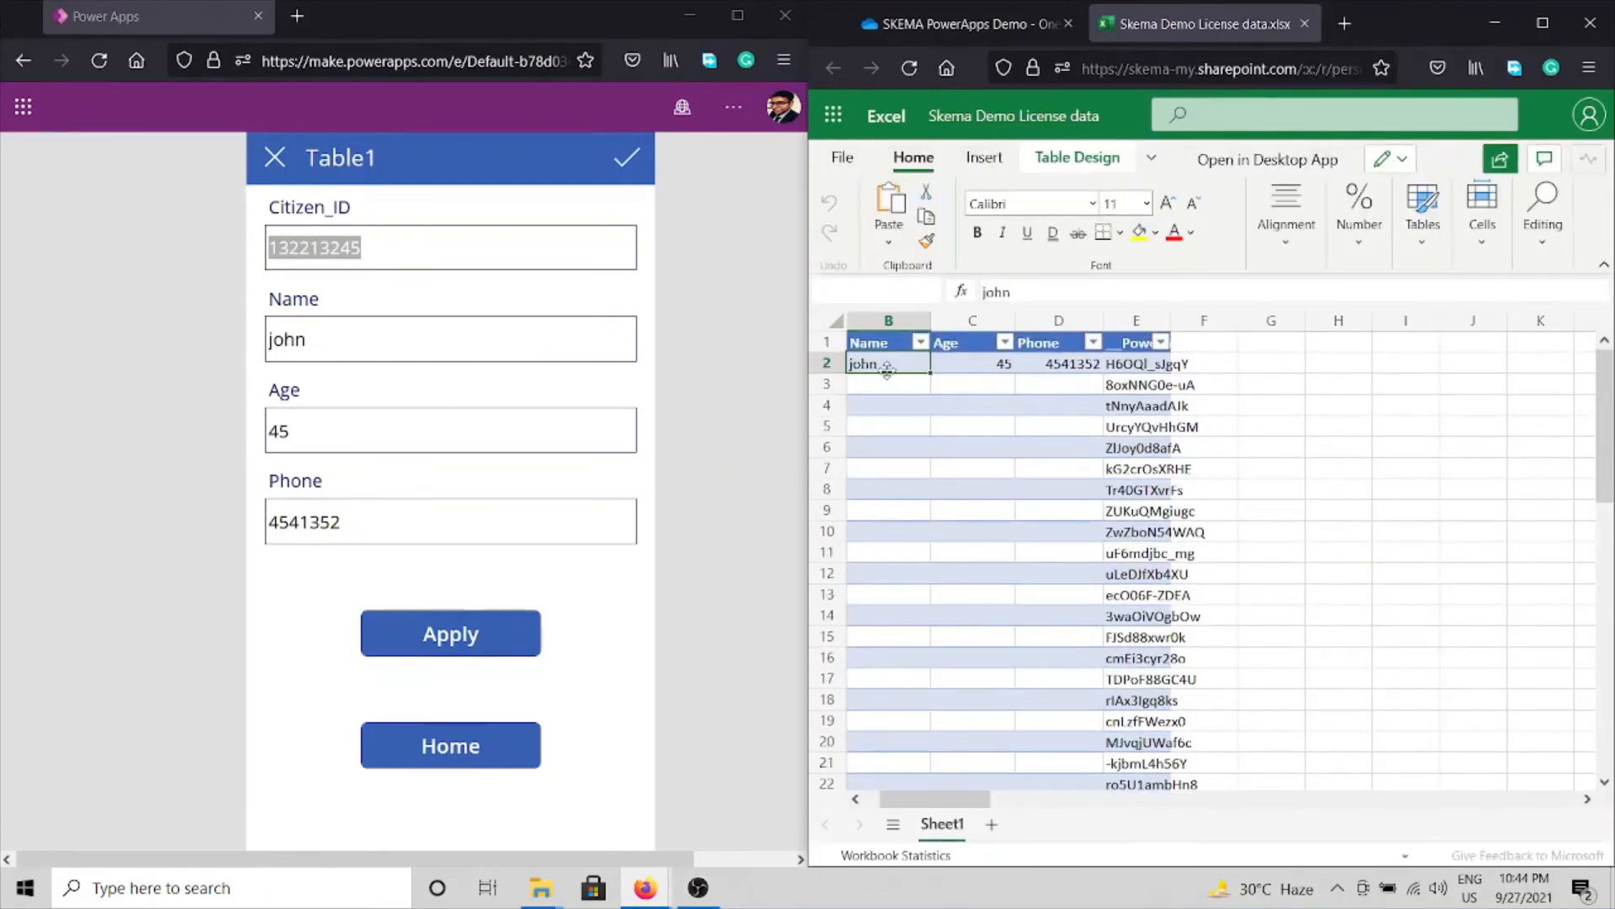
click(867, 782)
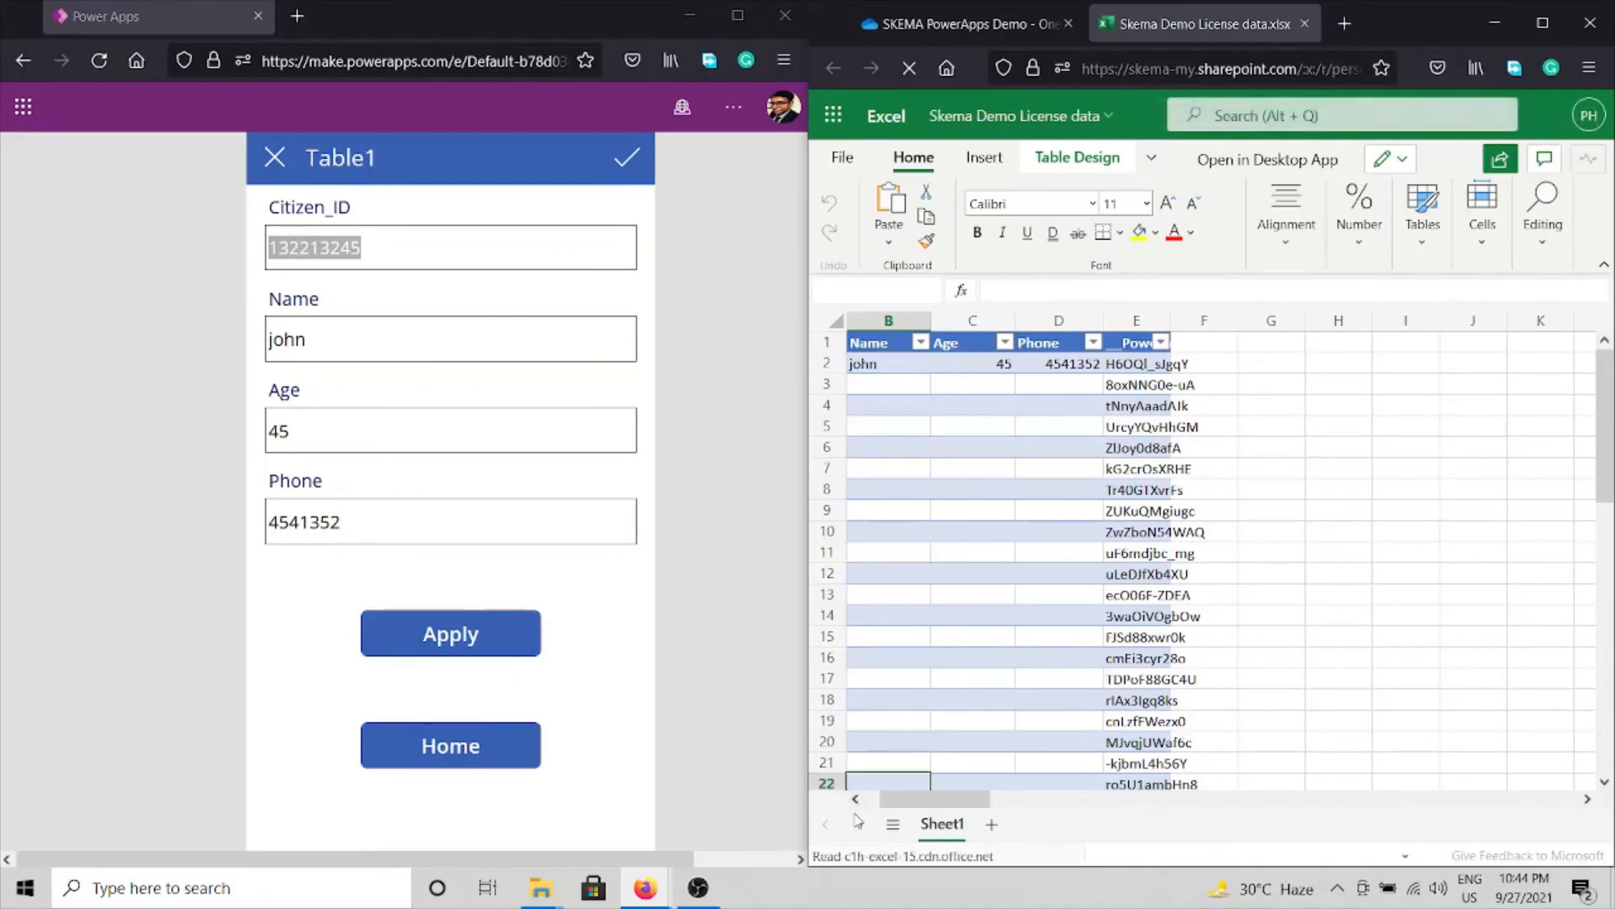
click(855, 799)
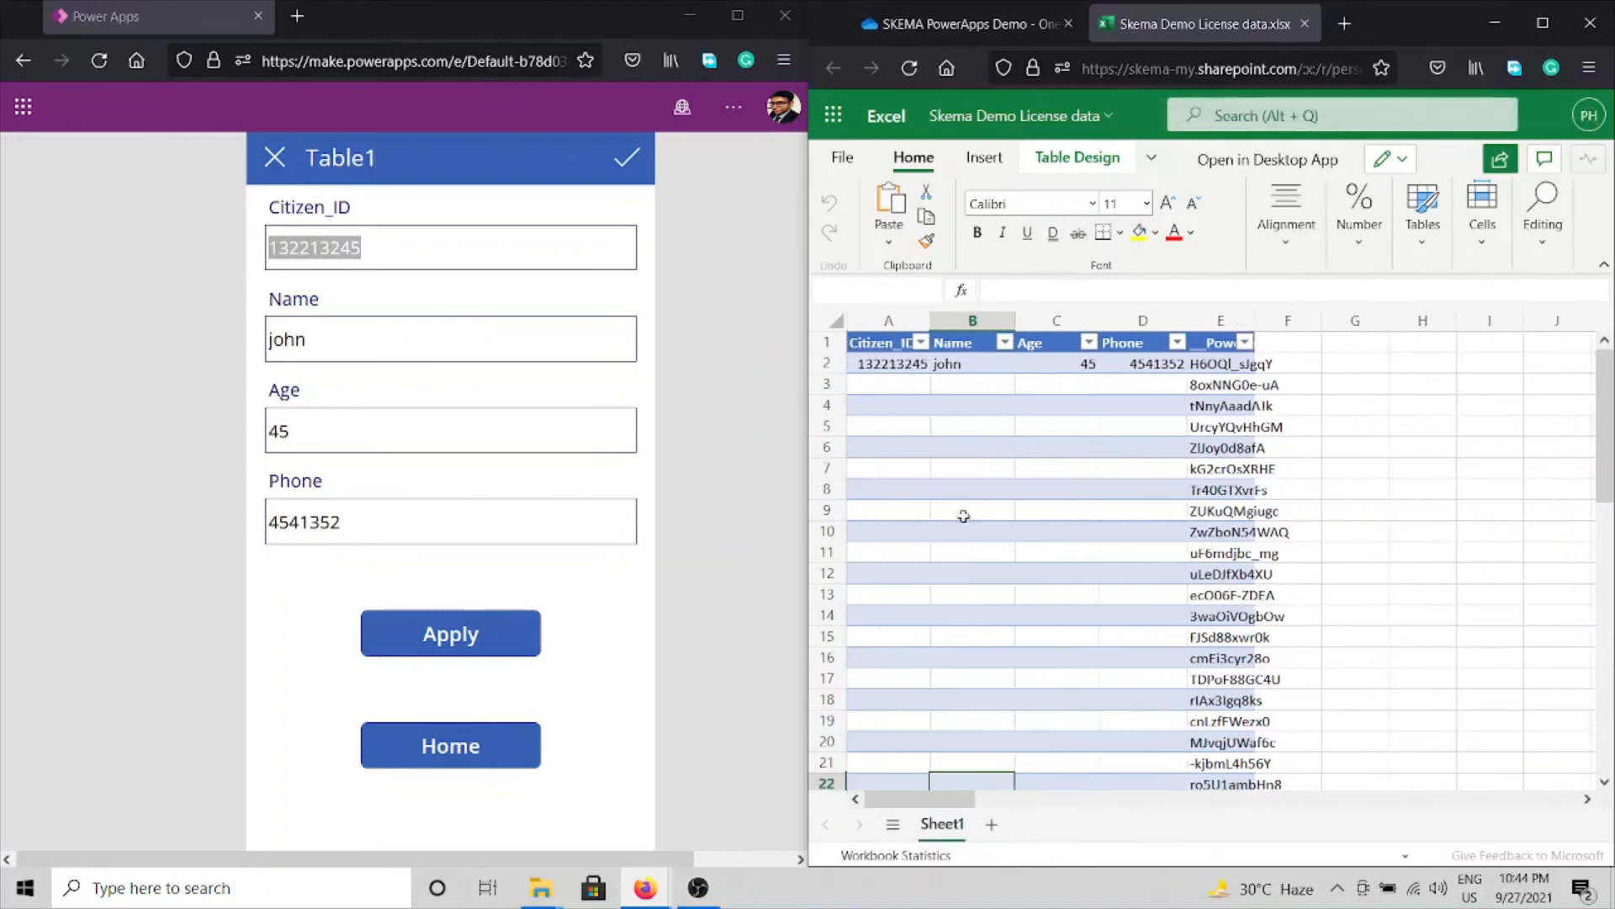
Close the workbook, then replace the form's Citizen_ID and Name with a different citizen's values.
click(1303, 24)
click(385, 261)
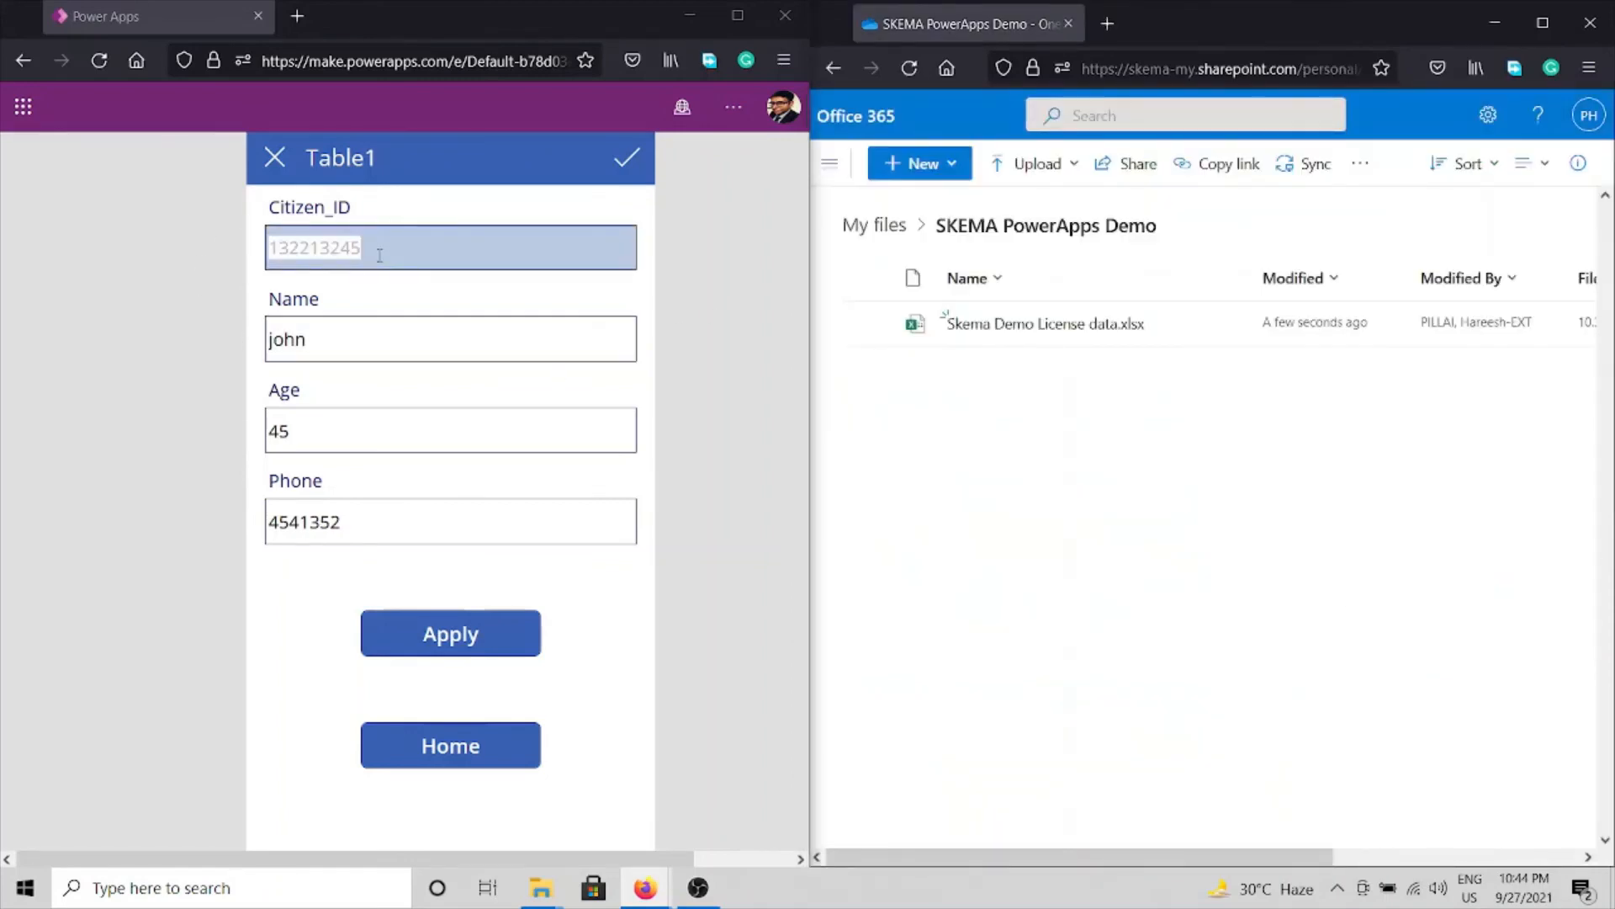
double_click(380, 255)
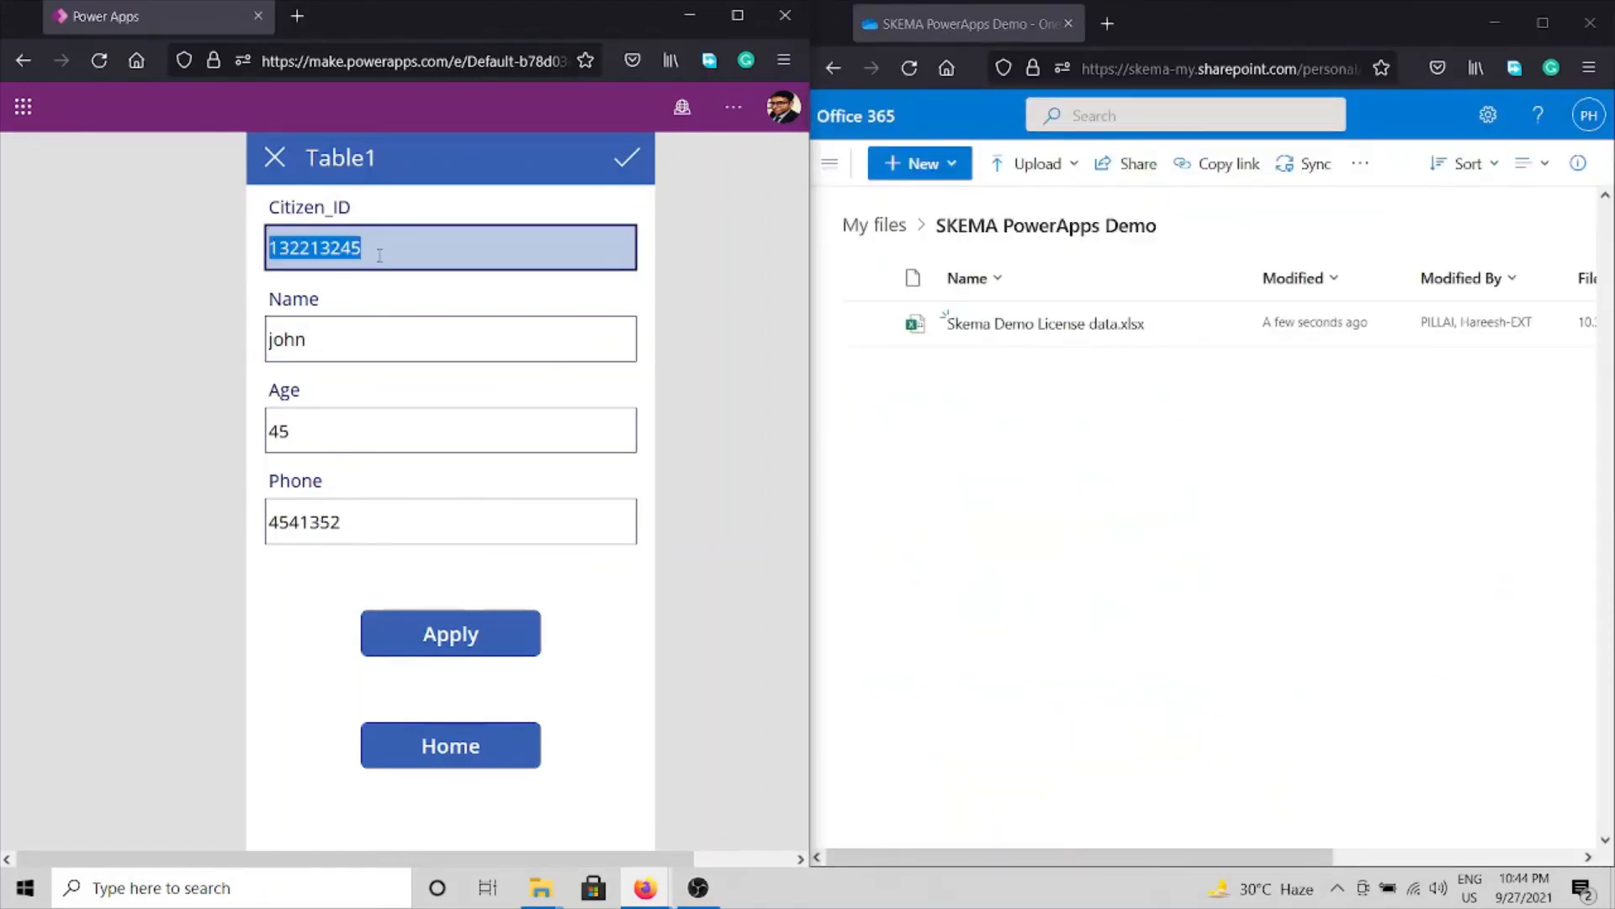
text(456415)
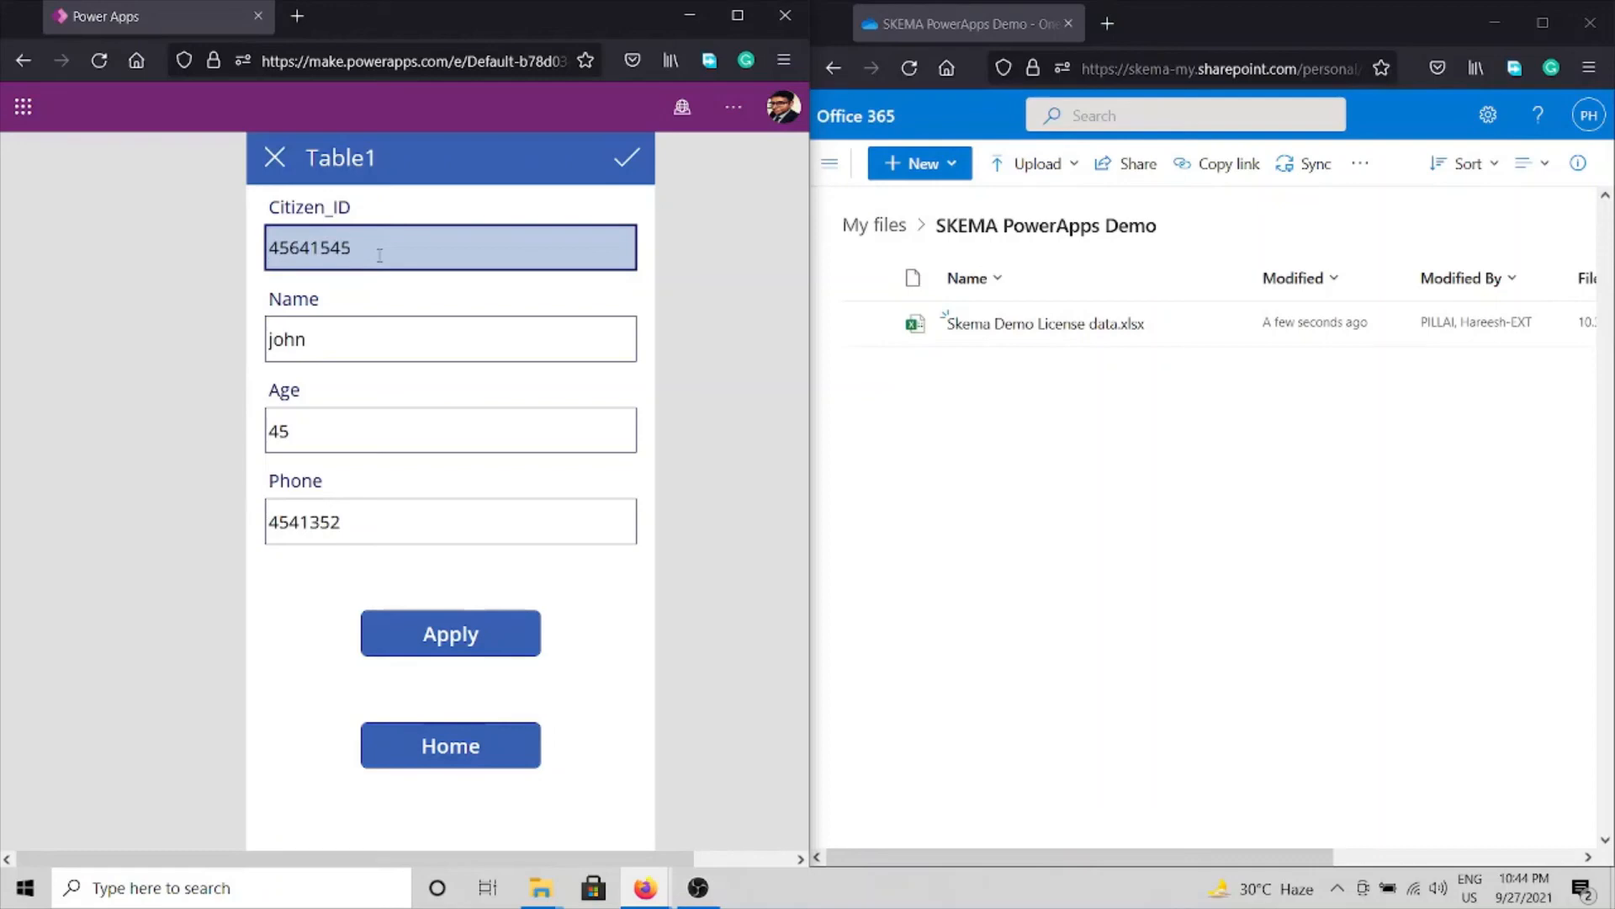
double_click(349, 343)
text(Kate)
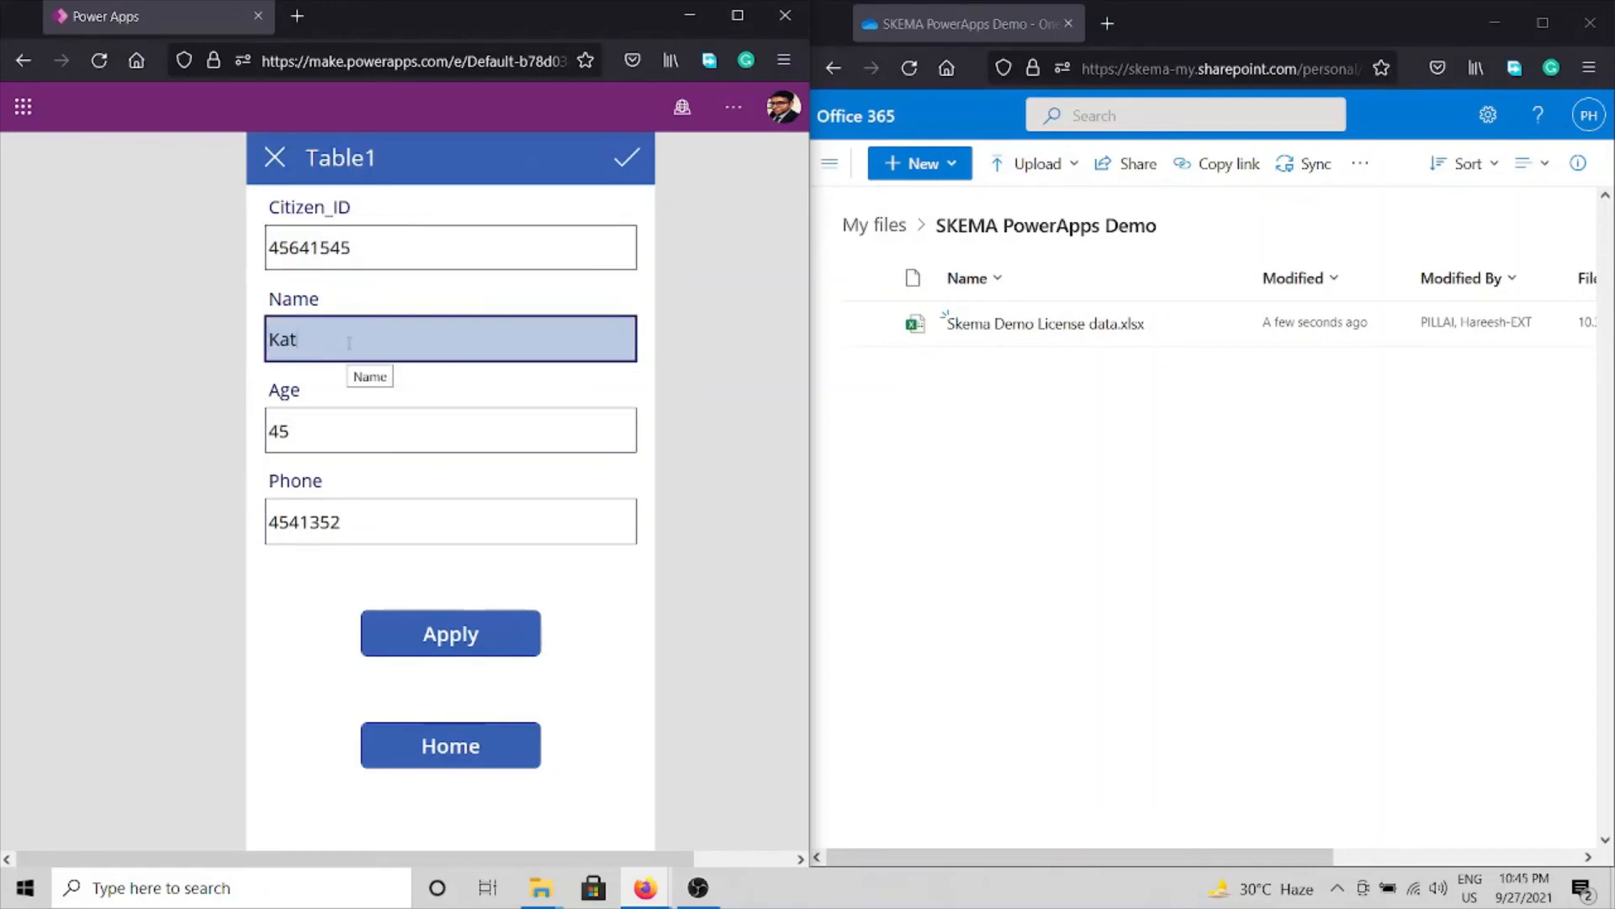
Change Age to 16, enter a new phone number, and submit the application with Apply.
click(292, 426)
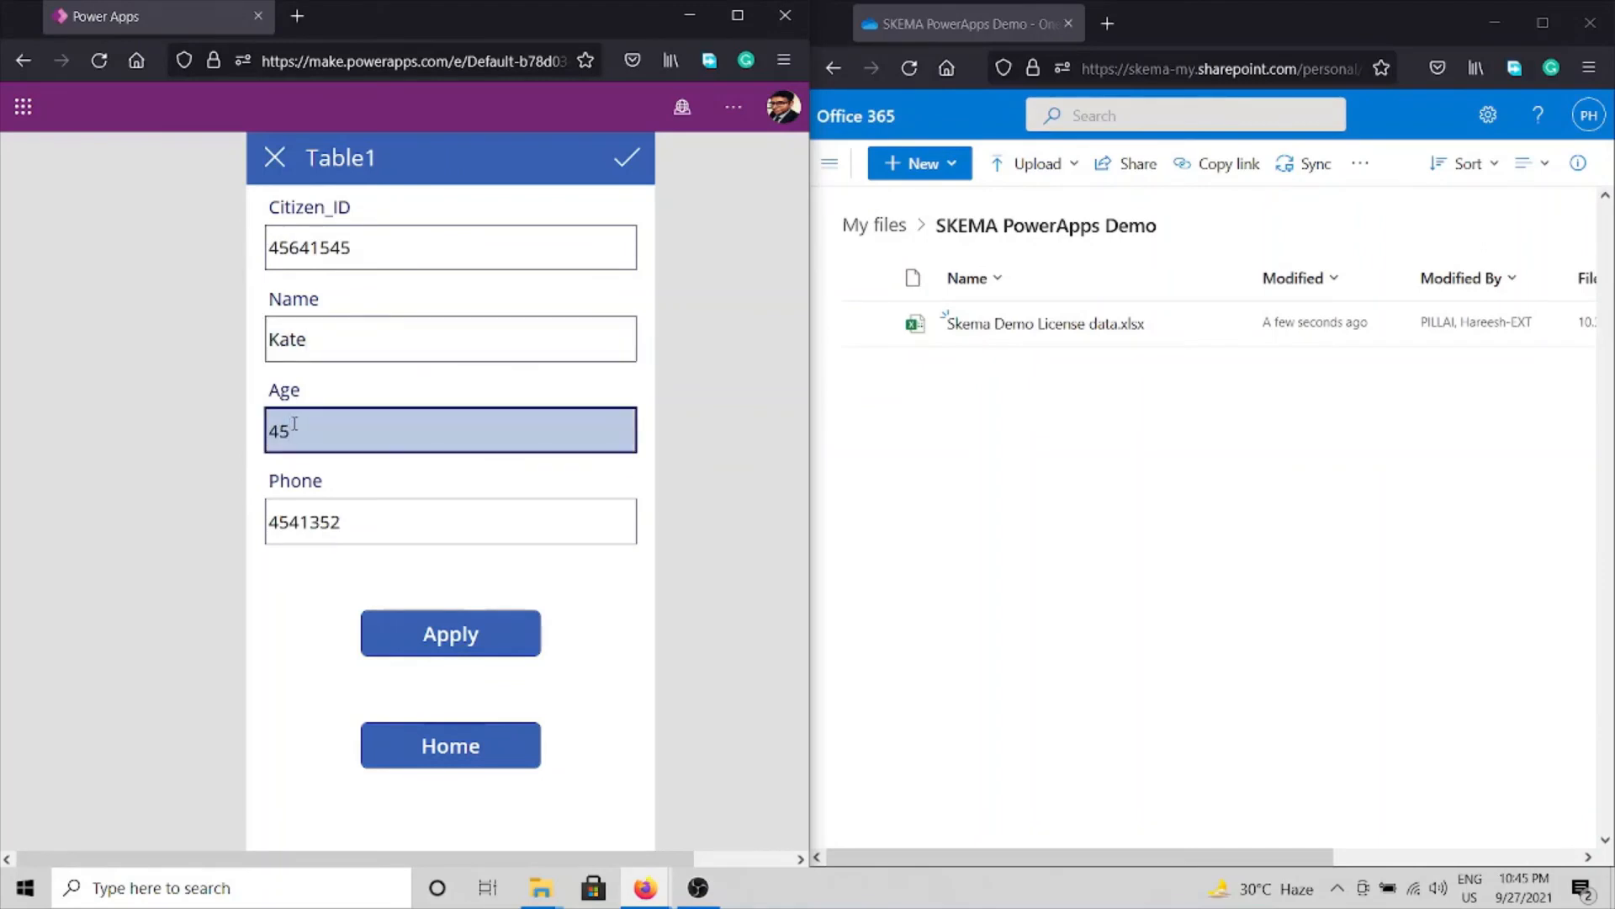
double_click(295, 424)
text(16)
double_click(319, 511)
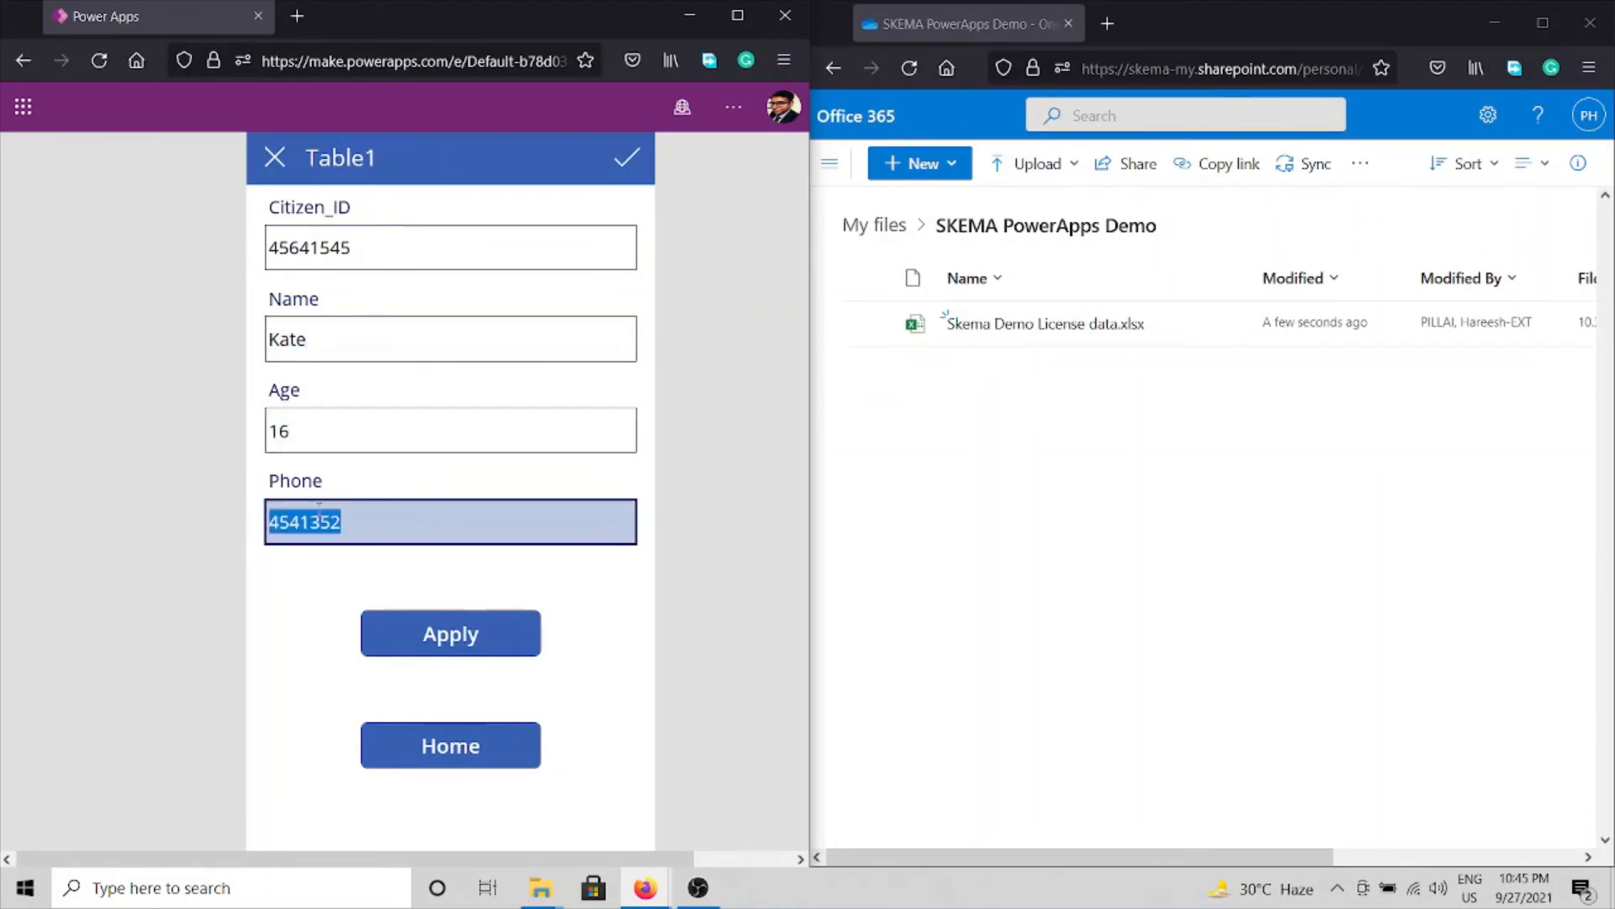
text(141)
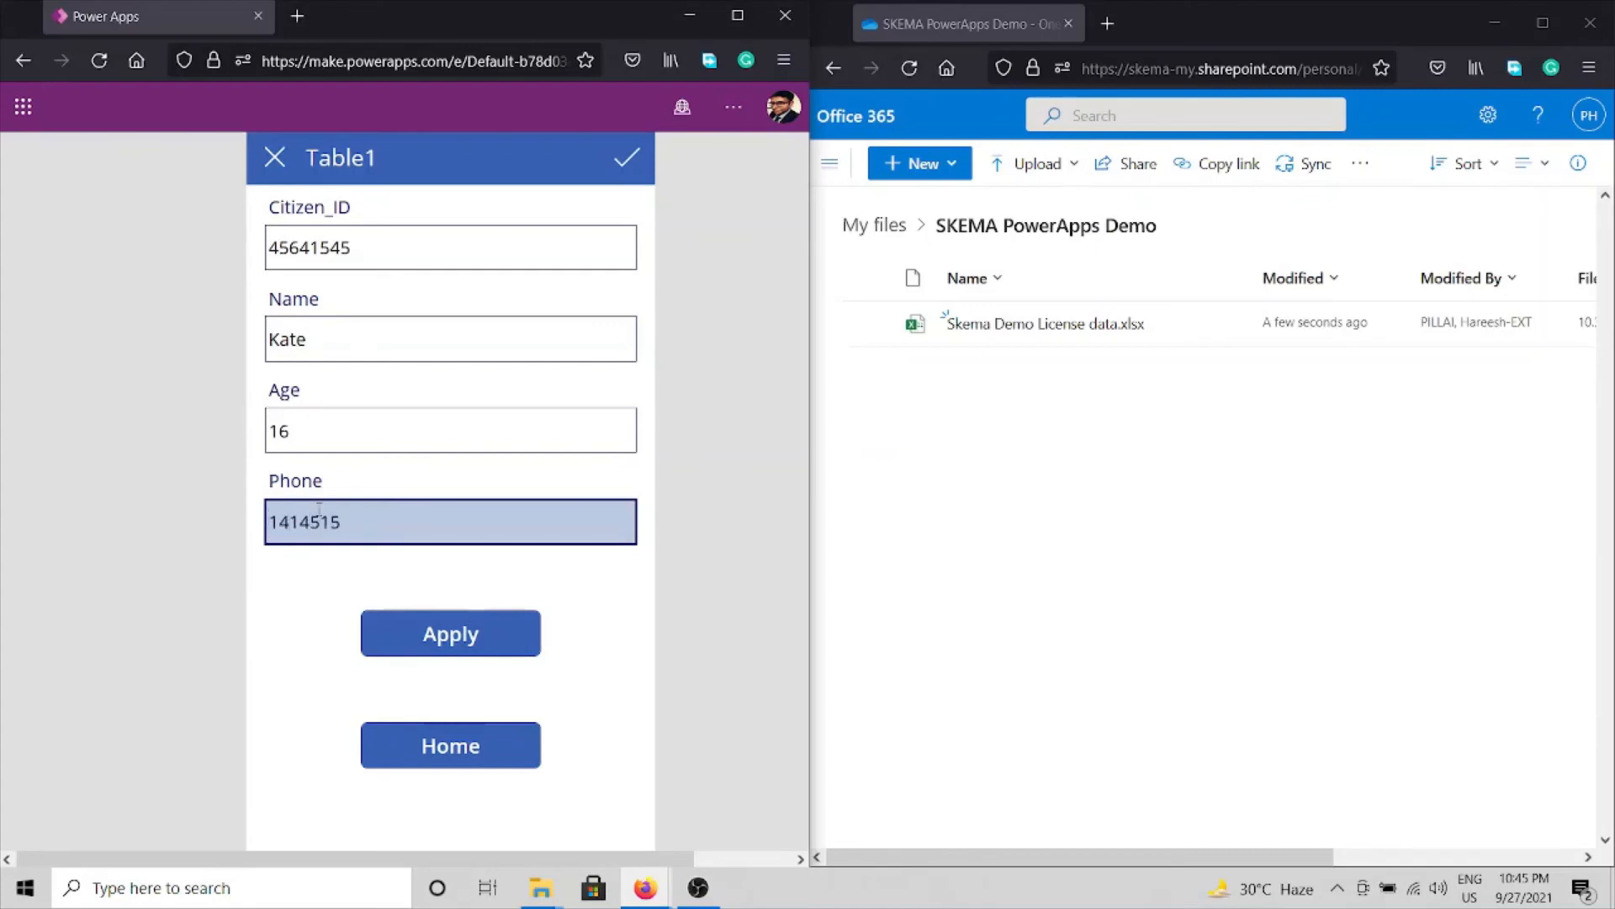
click(445, 644)
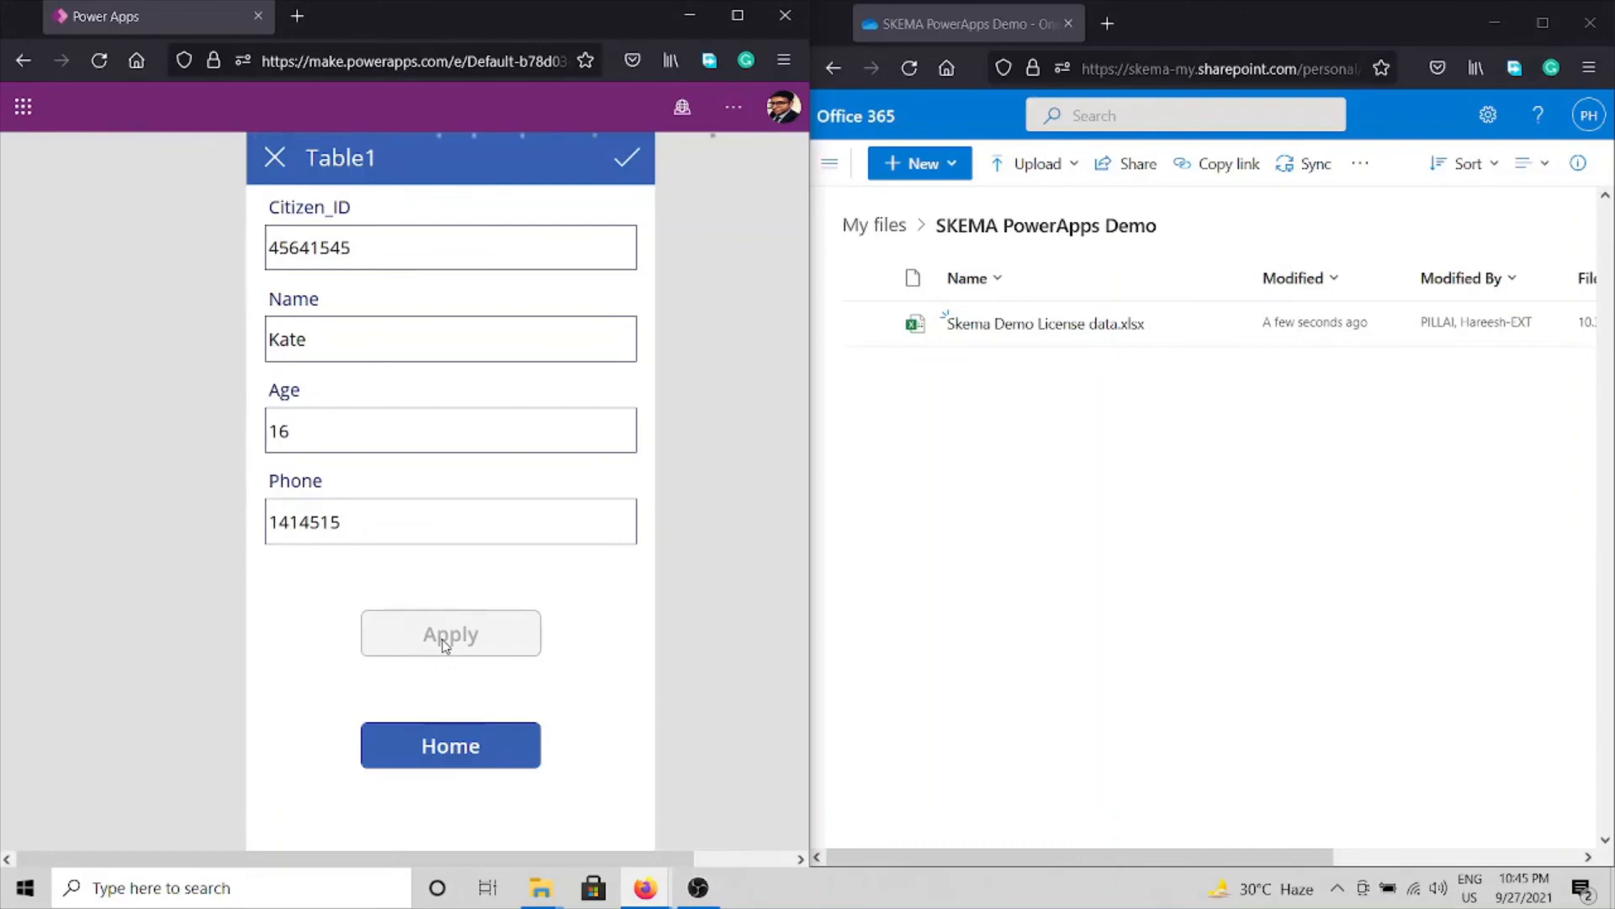
Open the license data workbook and check the age-16 record's values in row 2, from Citizen_ID across.
click(1056, 330)
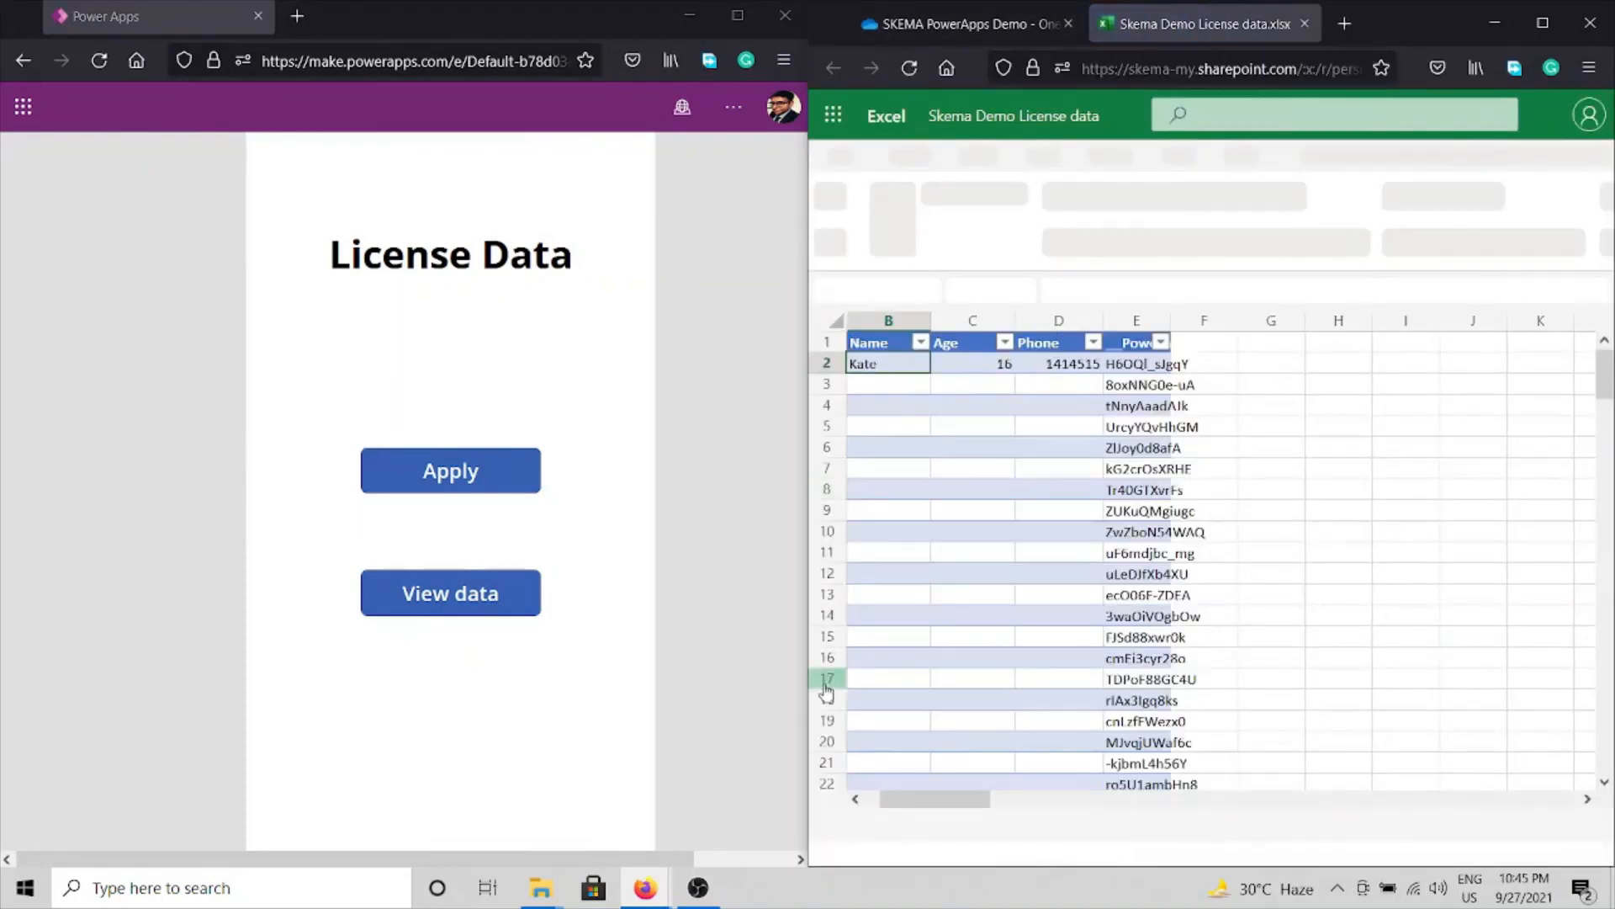
click(856, 800)
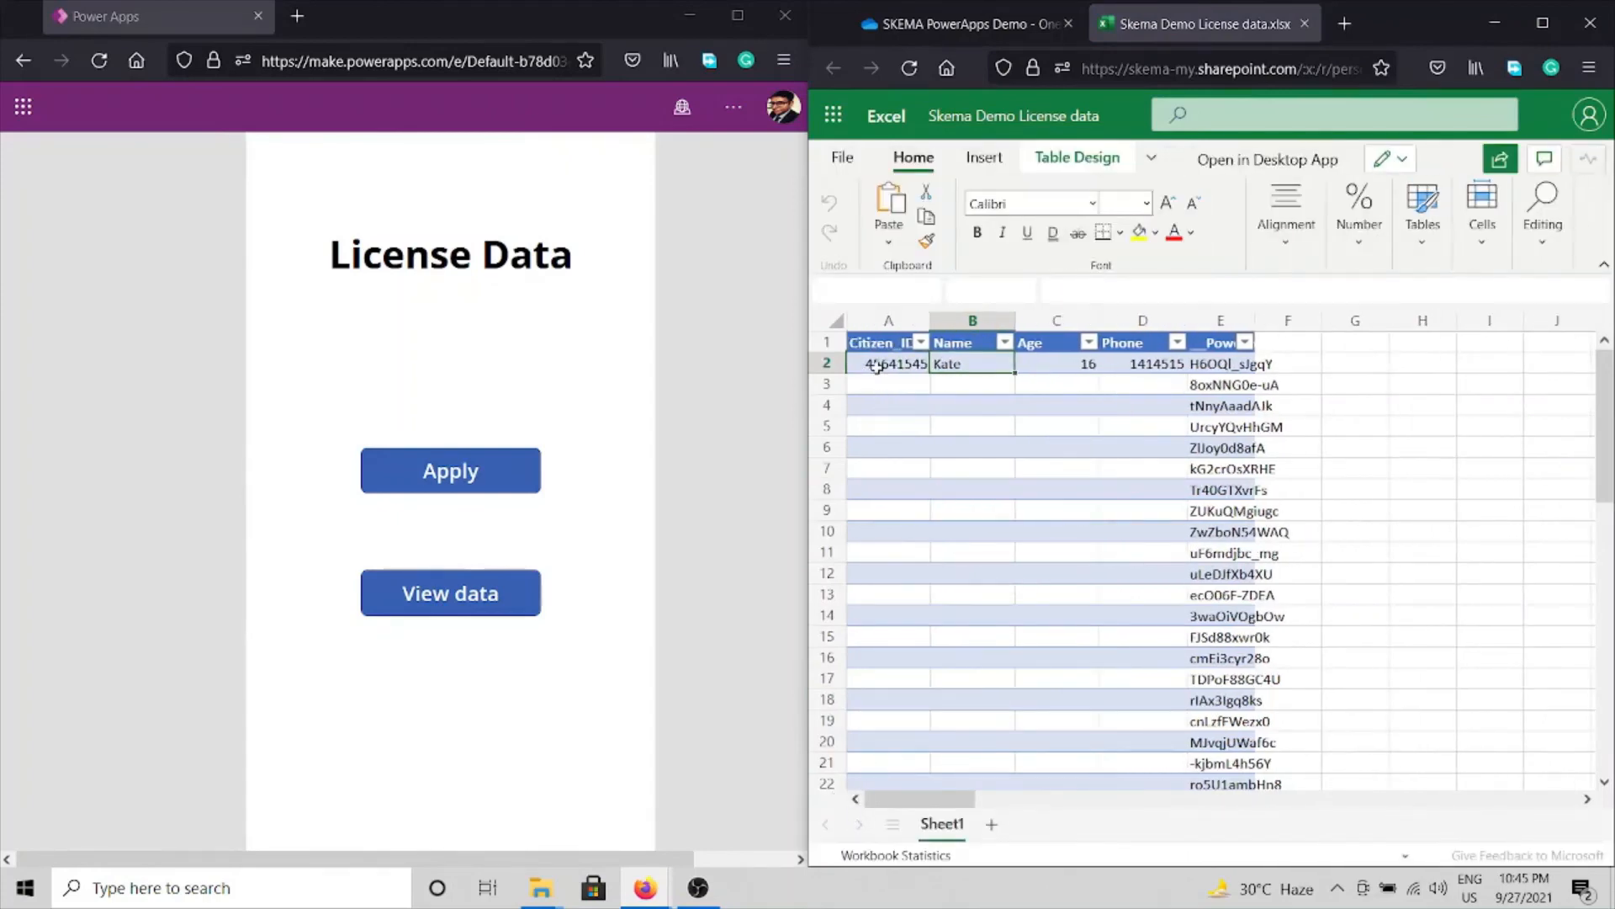
click(1105, 364)
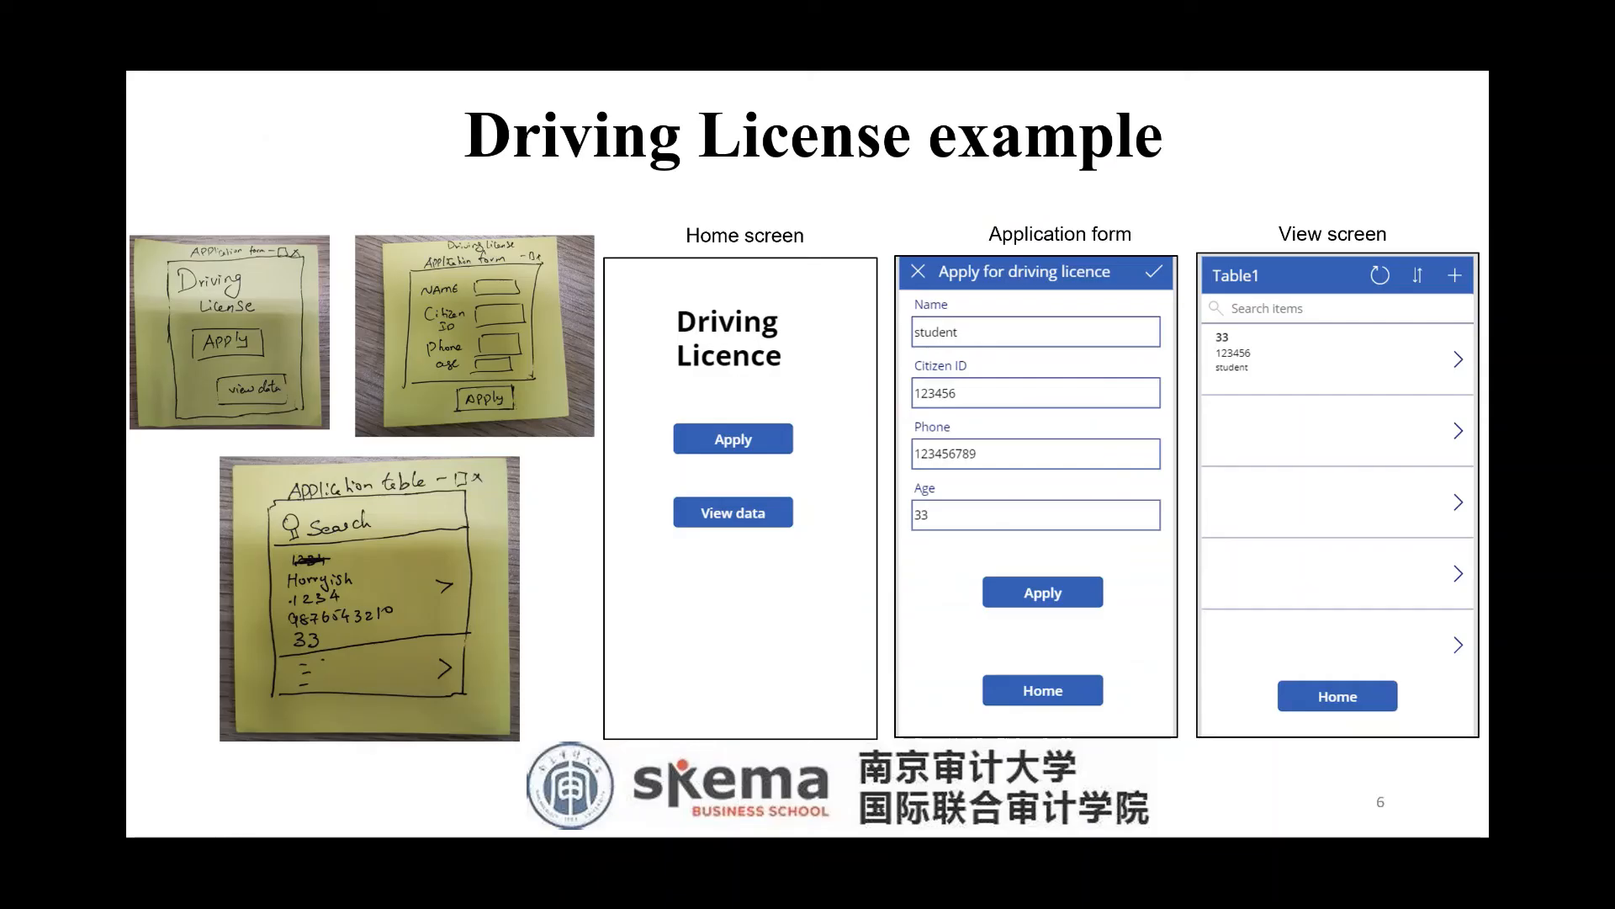
Circle the three paper sketches in red ink and draw arrows to the Home, Application form and View screens.
mouse_move(295, 168)
mouse_down()
mouse_move(362, 156)
mouse_move(217, 669)
mouse_move(538, 619)
mouse_move(362, 157)
mouse_up()
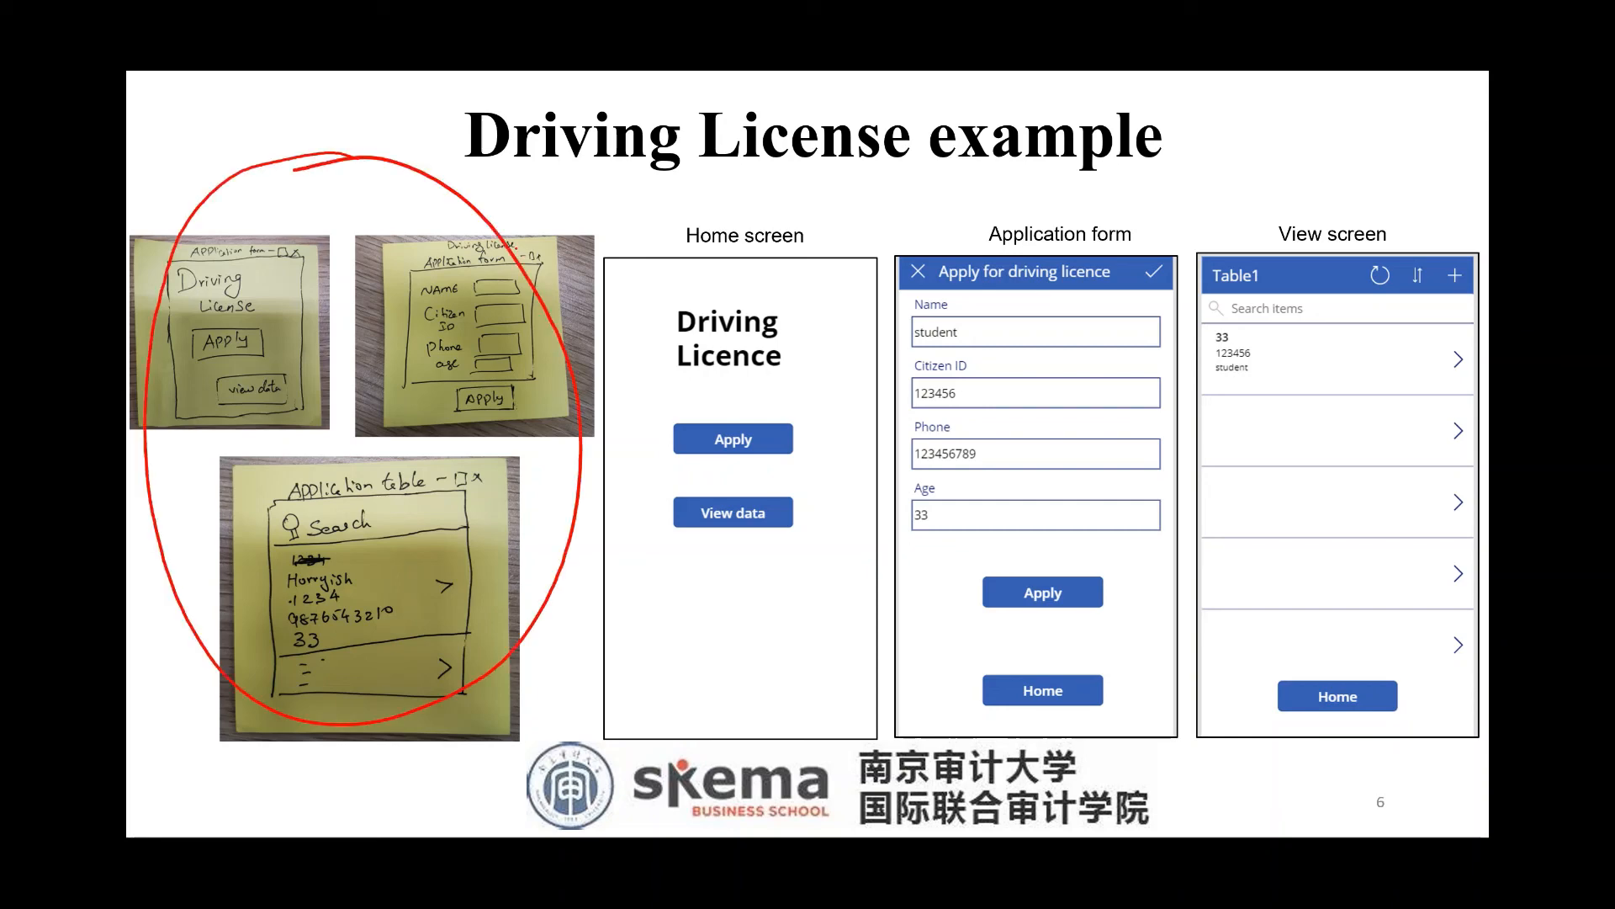
drag(515, 244, 760, 187)
mouse_move(521, 242)
mouse_down()
mouse_move(1045, 204)
mouse_move(650, 301)
mouse_move(1324, 200)
mouse_up()
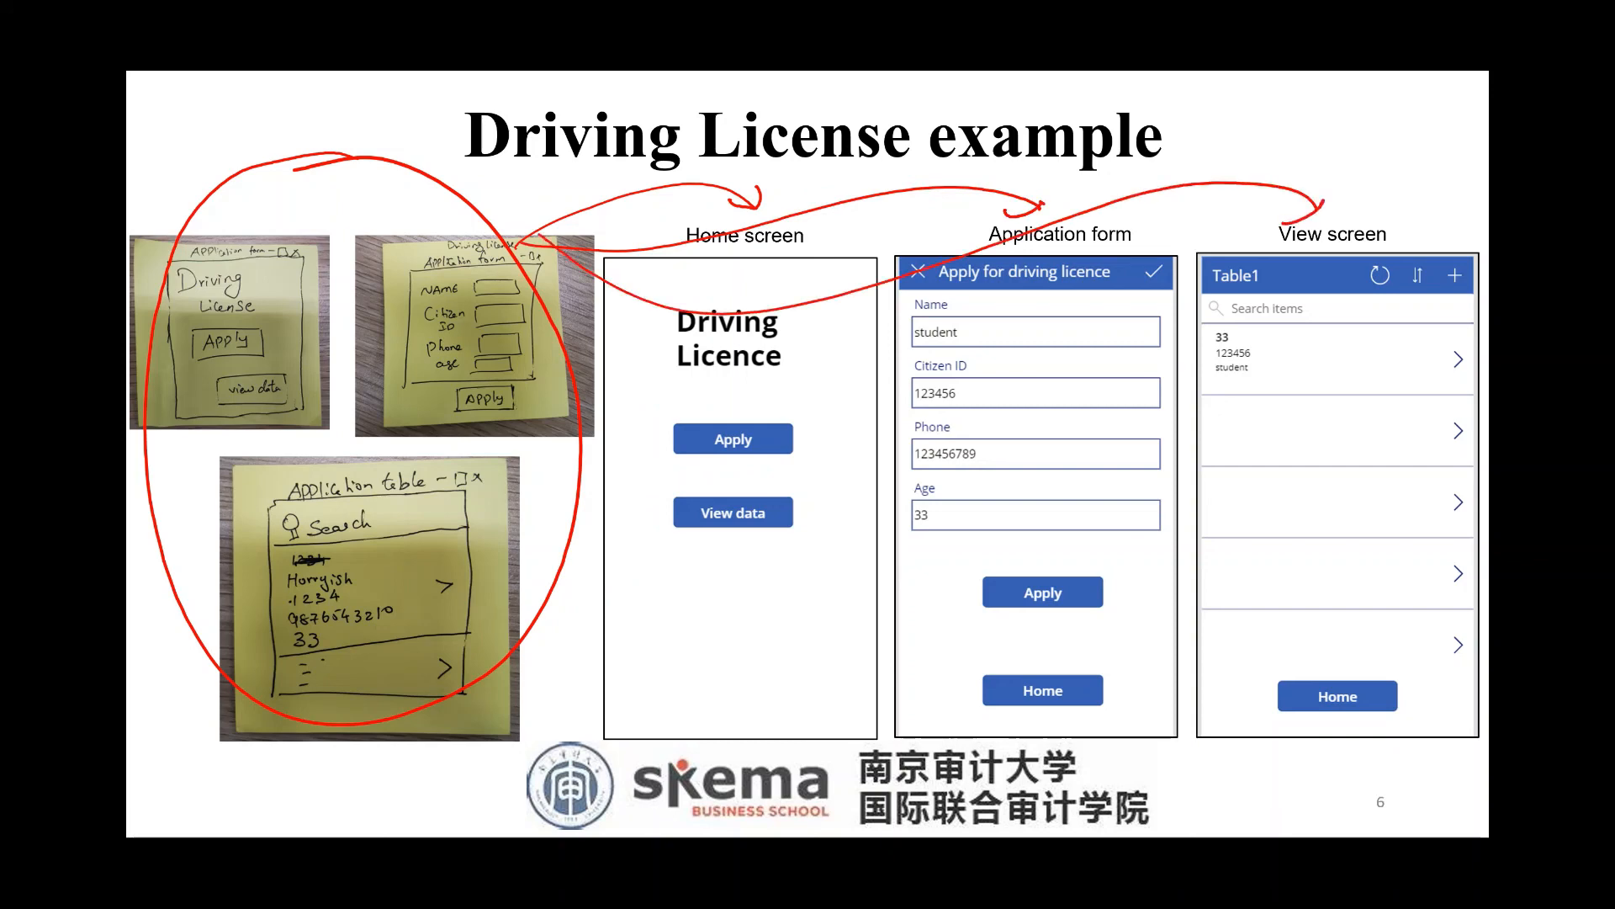
On the next slide, circle the seven limitation boxes and the Slide 21 footnote in red.
key(Right)
key(Right)
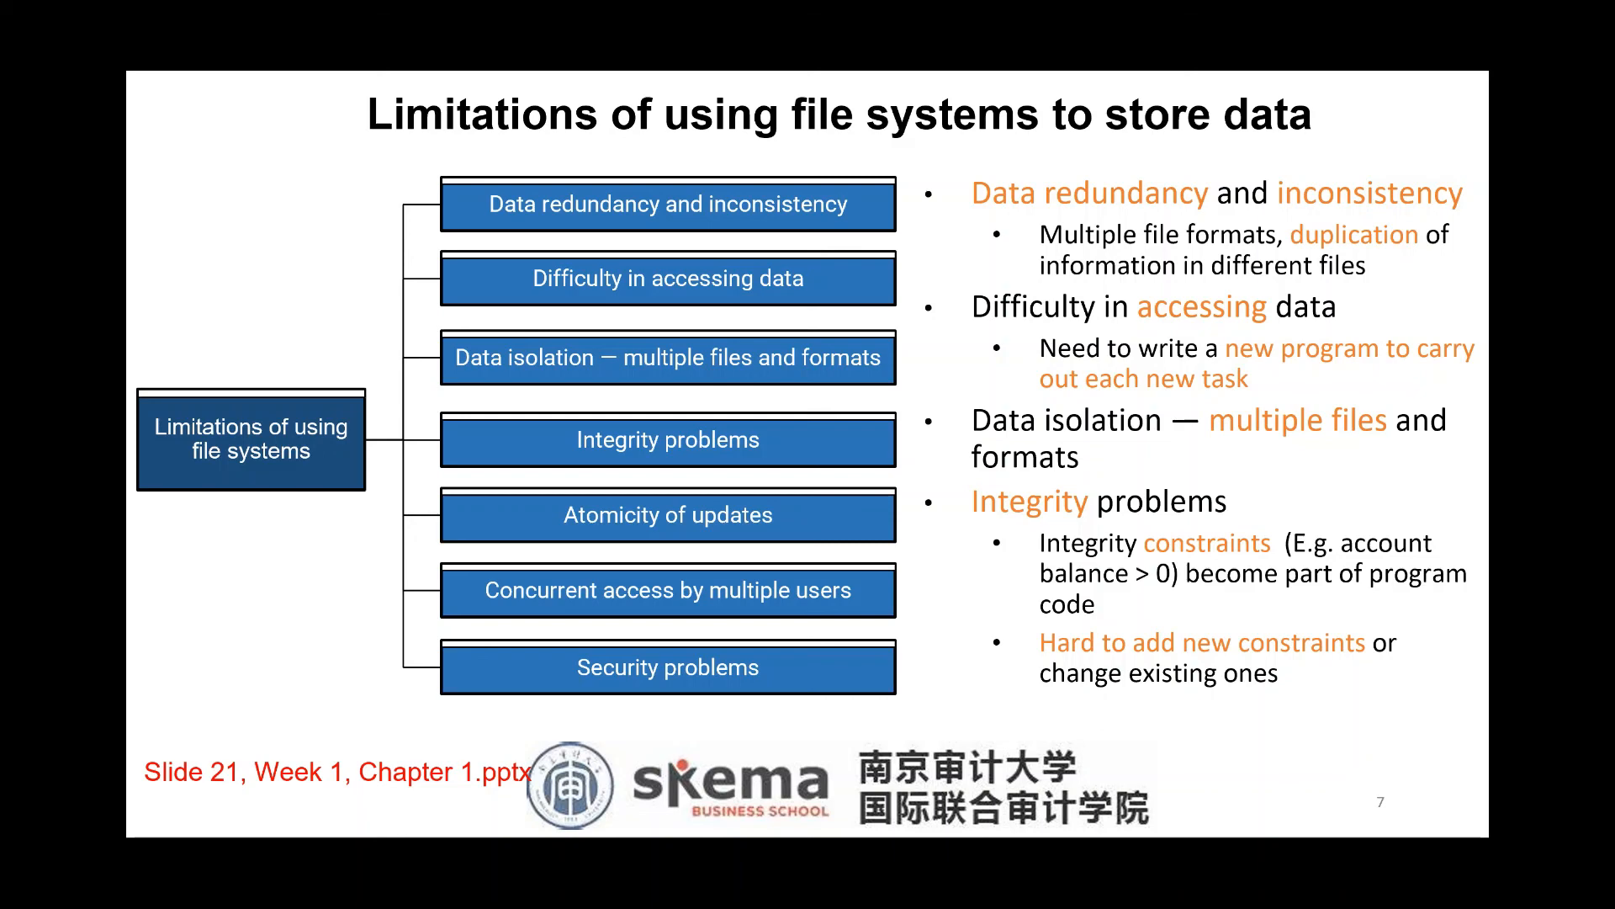
mouse_move(821, 198)
mouse_down()
mouse_move(398, 429)
mouse_move(896, 622)
mouse_move(669, 131)
mouse_up()
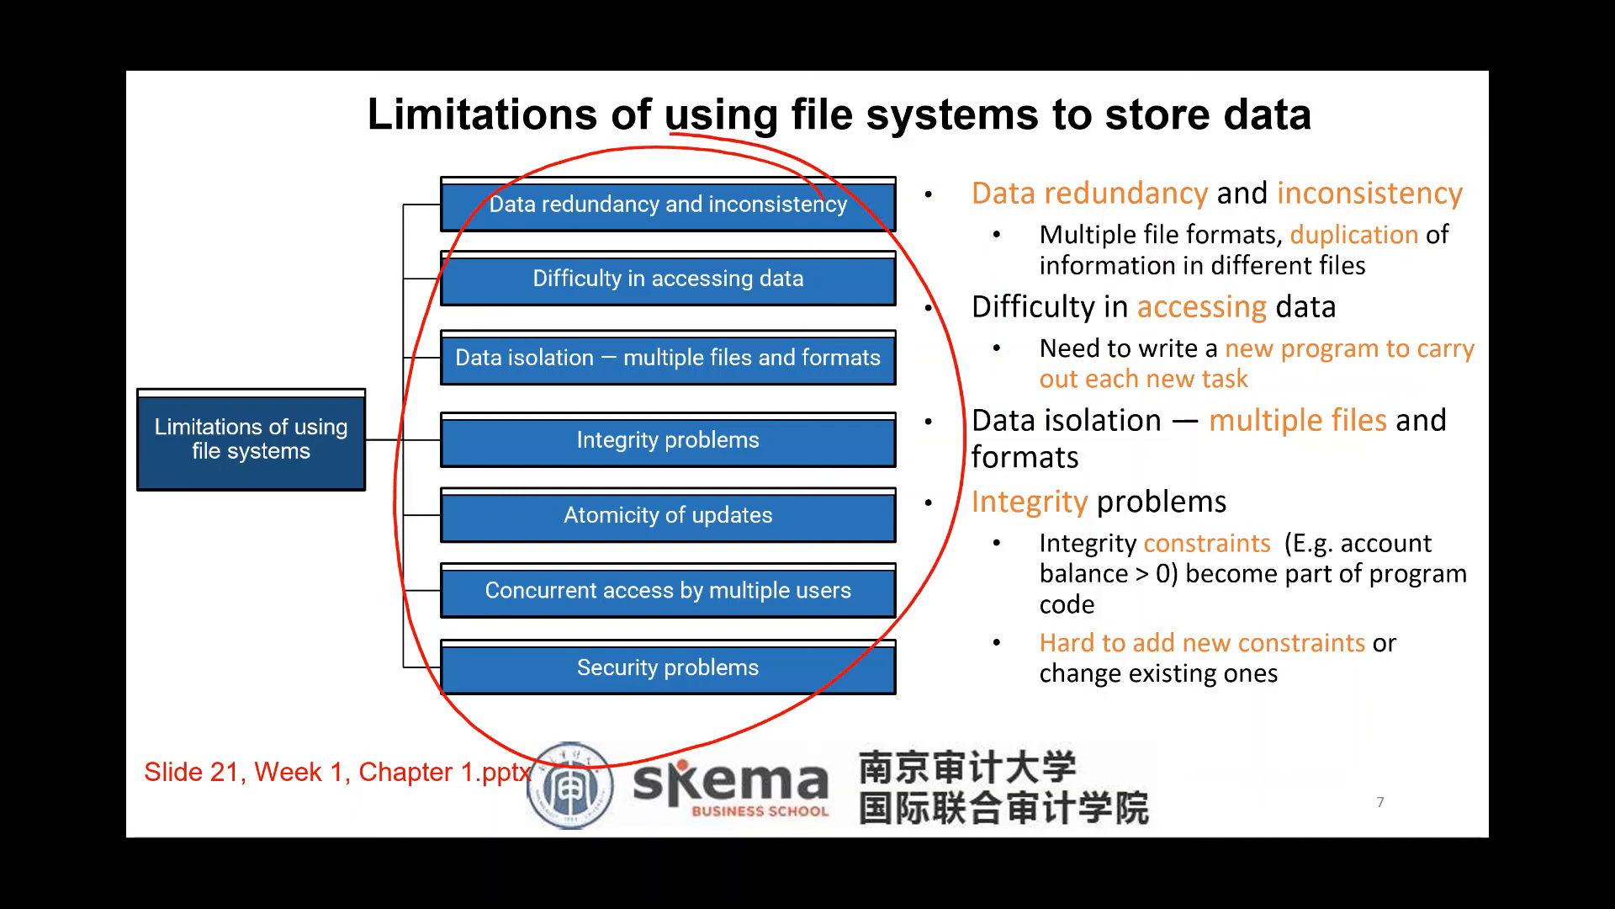
mouse_move(412, 752)
mouse_down()
mouse_move(282, 786)
mouse_move(299, 725)
mouse_up()
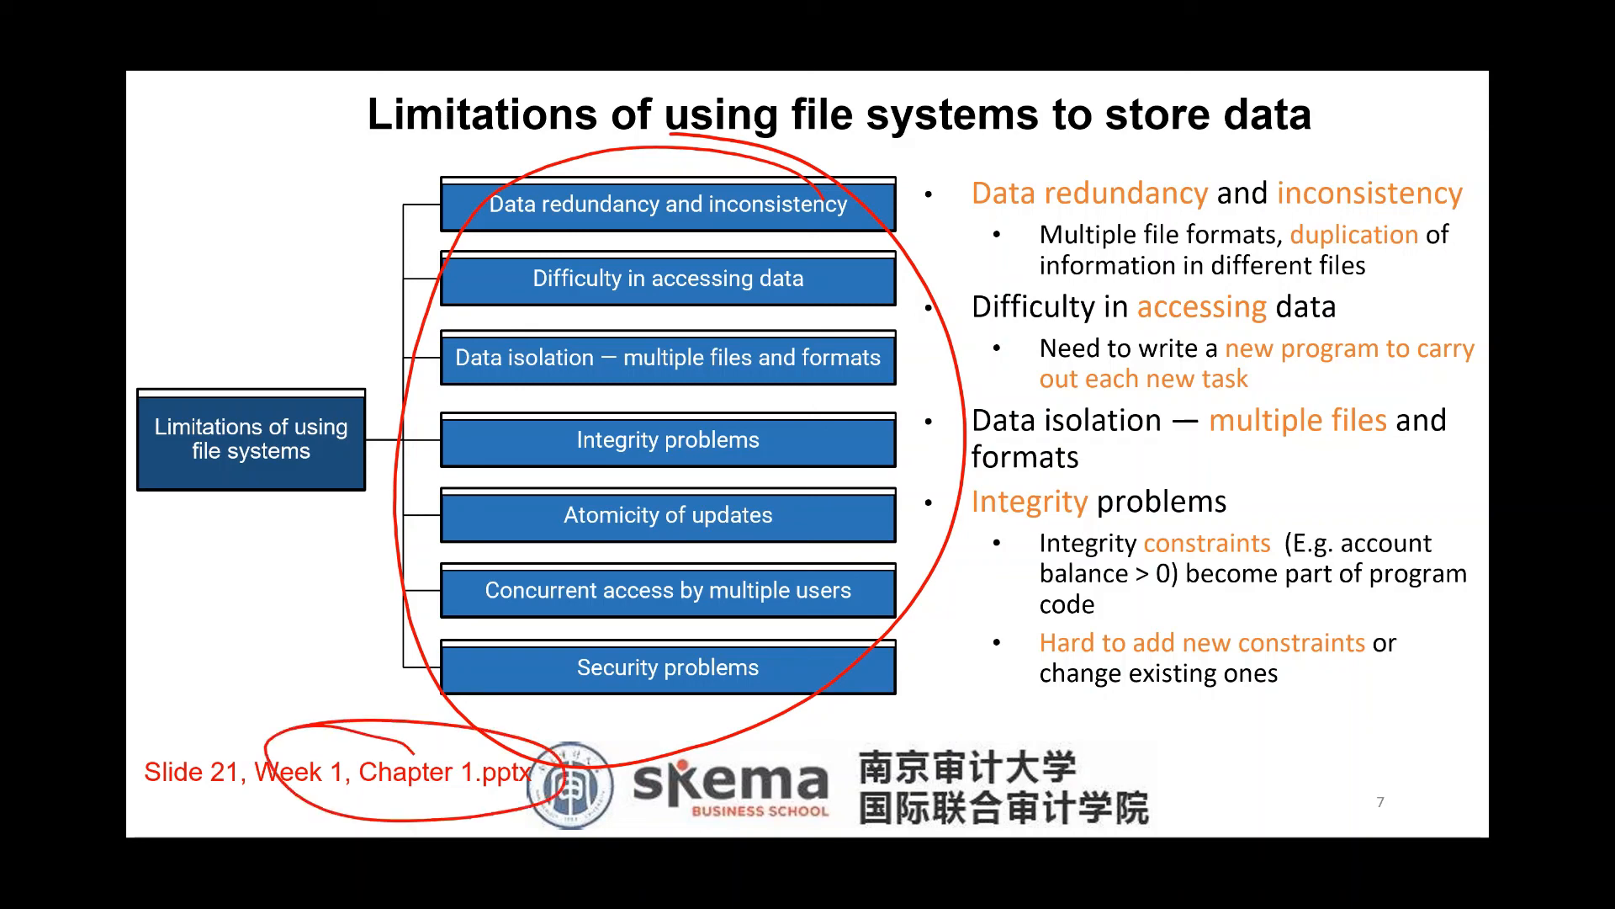